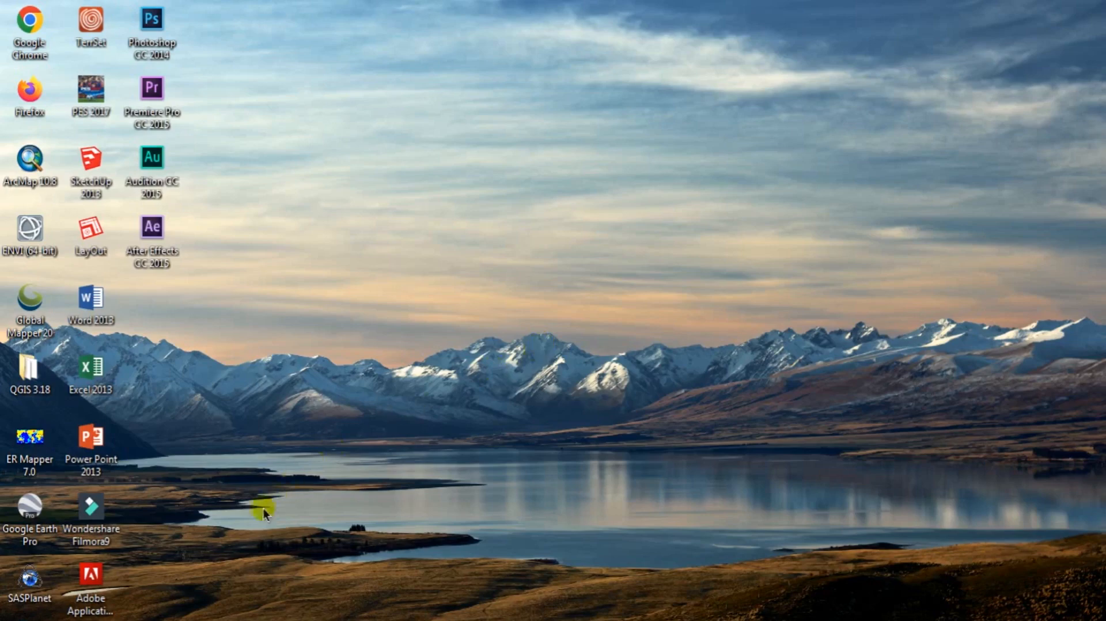
- Switch to the running ENVI window
mouse_move(196, 616)
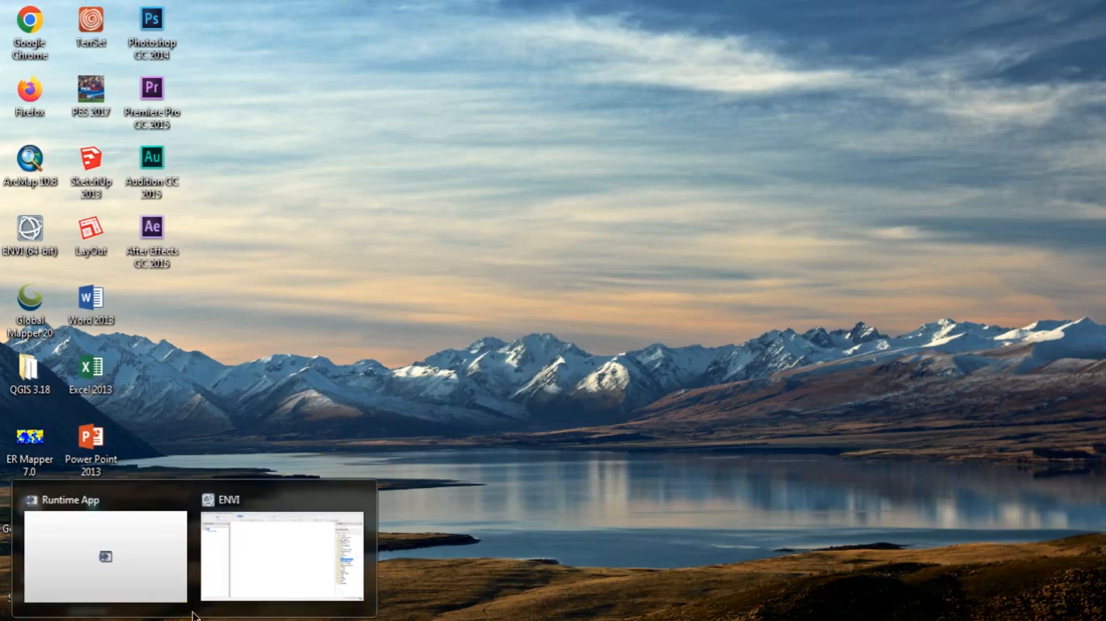
click(287, 579)
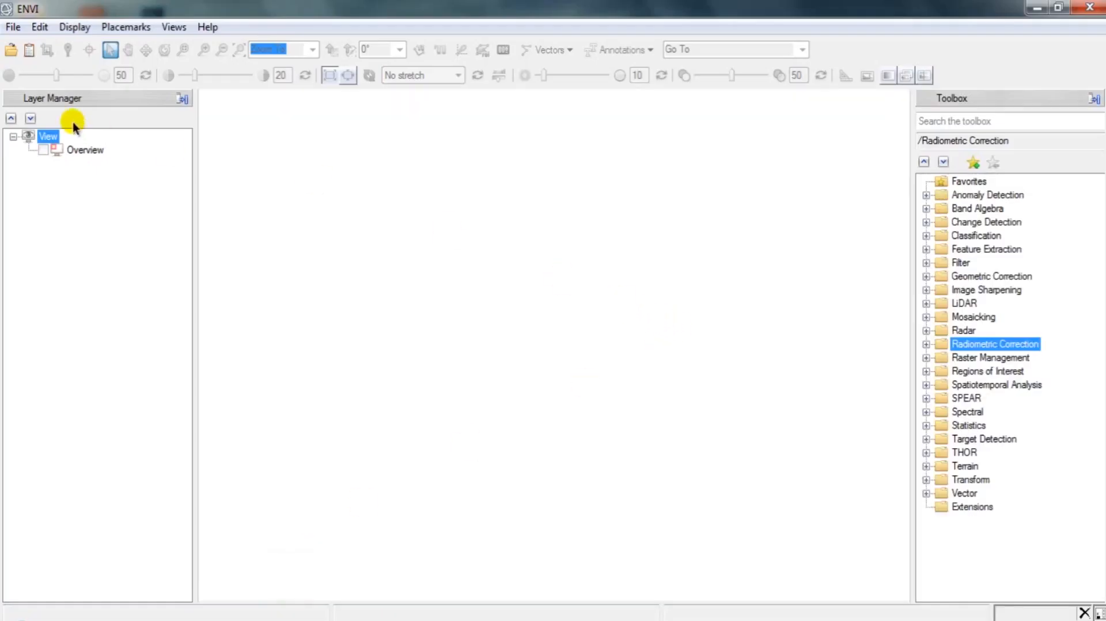
- Try to open LC08_L1TP_127061_20210717_20210729_02_T1_MTL from the Downloads Compressed folder as Landsat GeoTIFF with Metadata
click(15, 33)
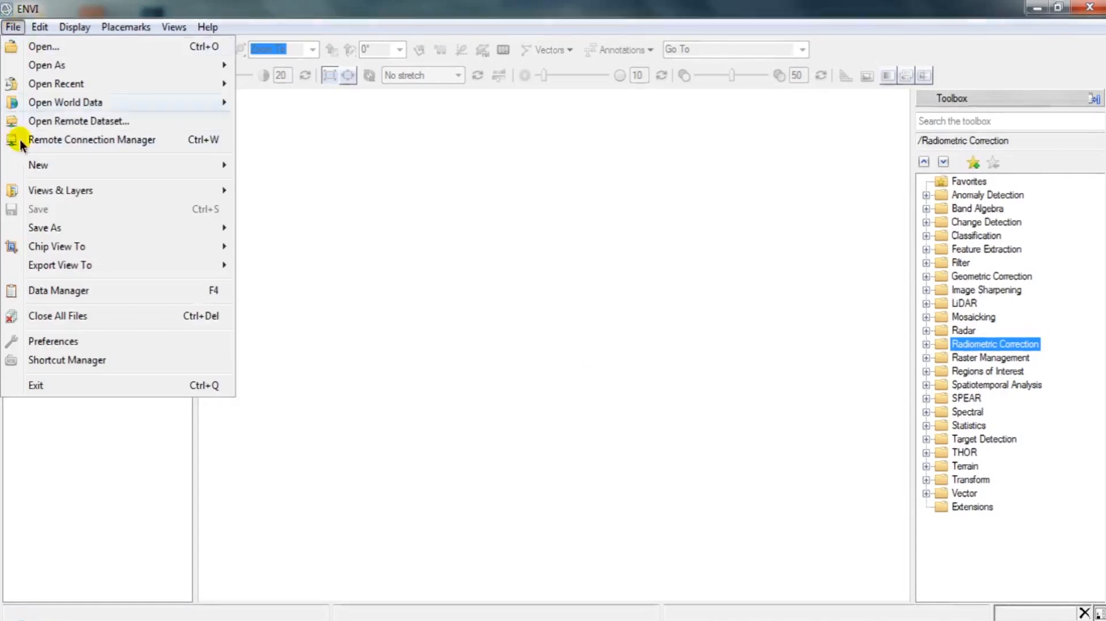
mouse_move(124, 65)
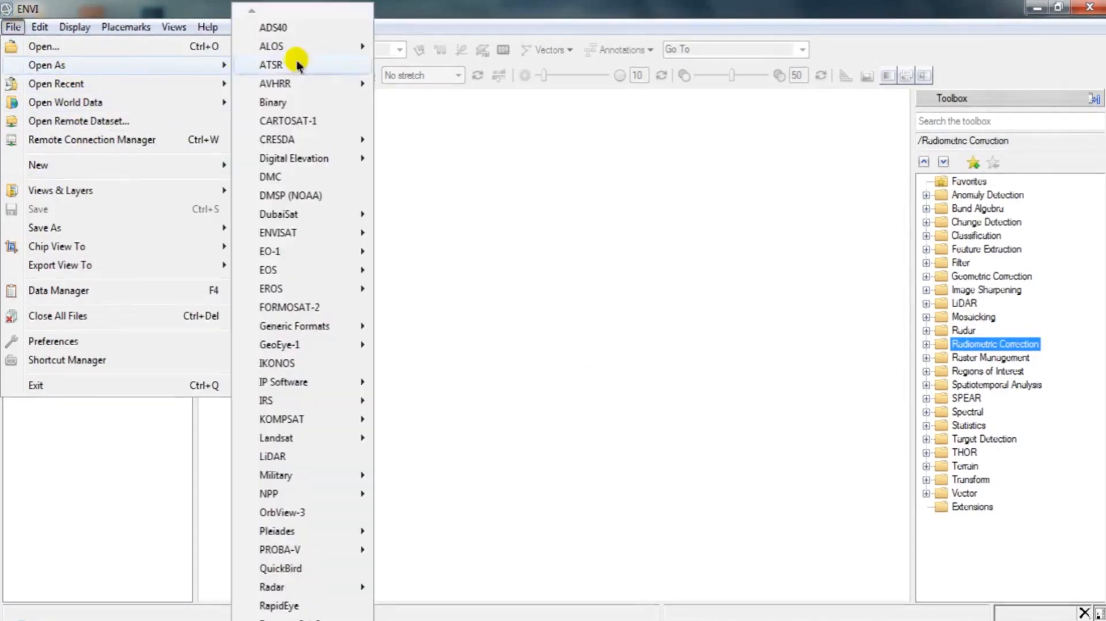
mouse_move(313, 444)
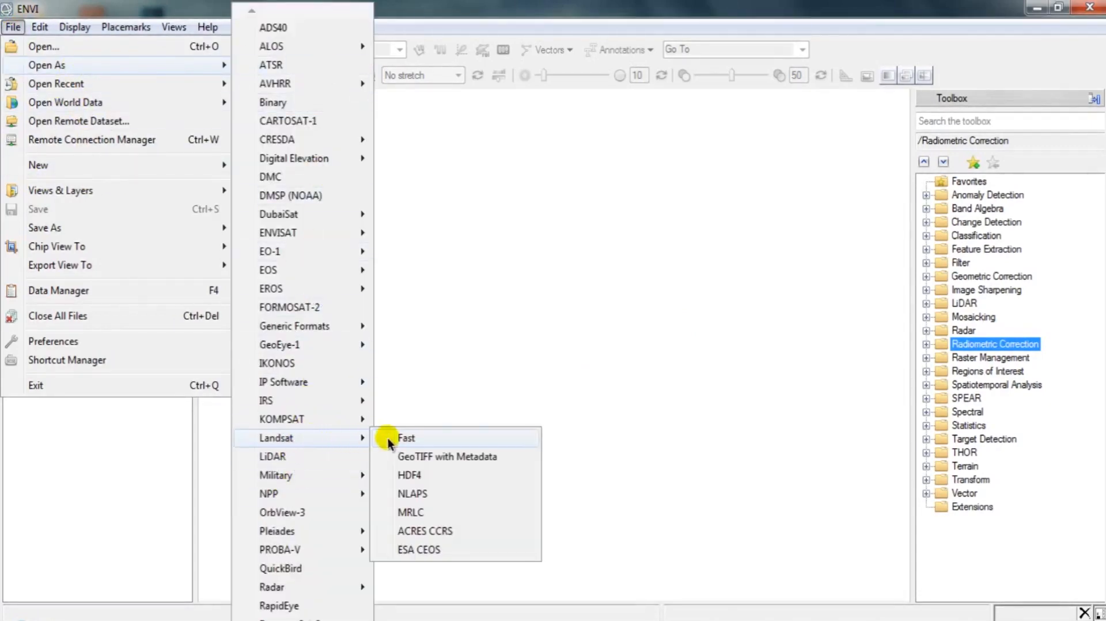
click(409, 457)
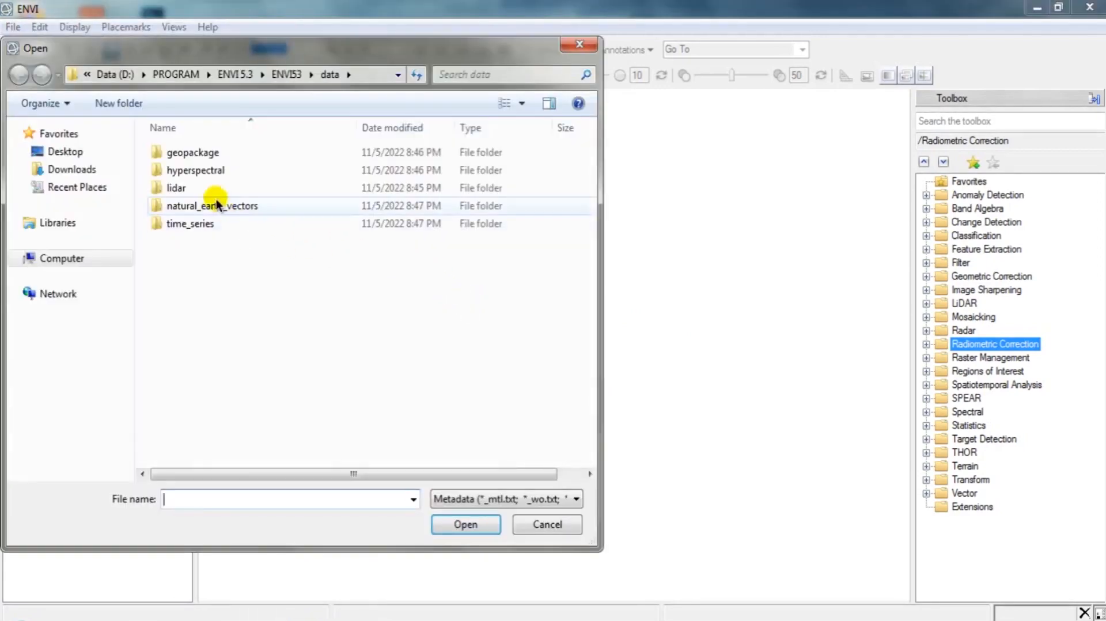
click(84, 168)
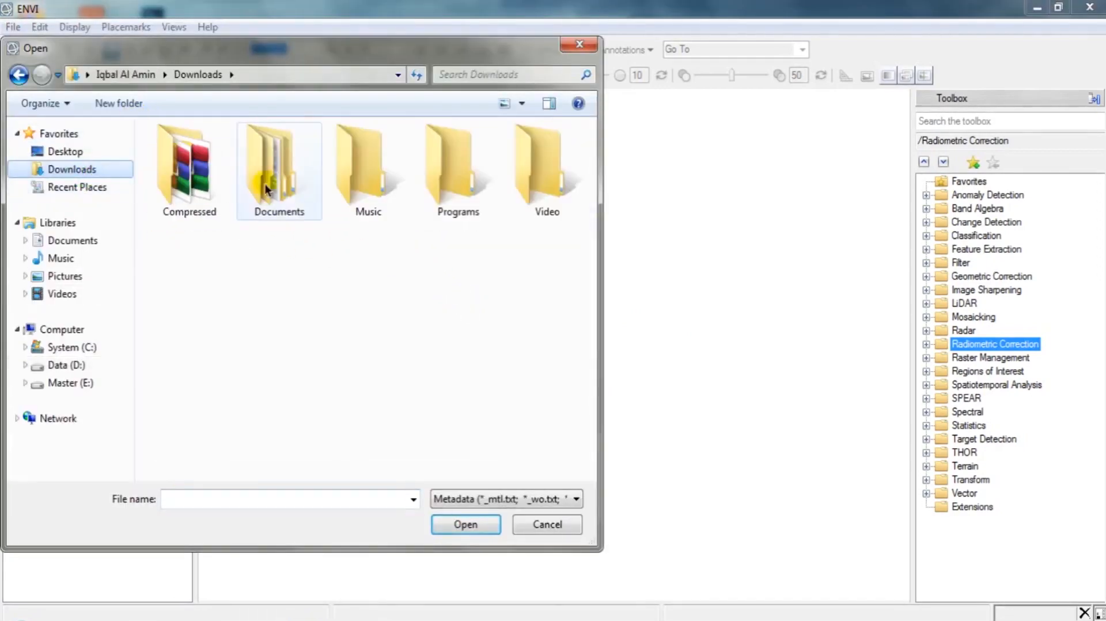
double_click(212, 183)
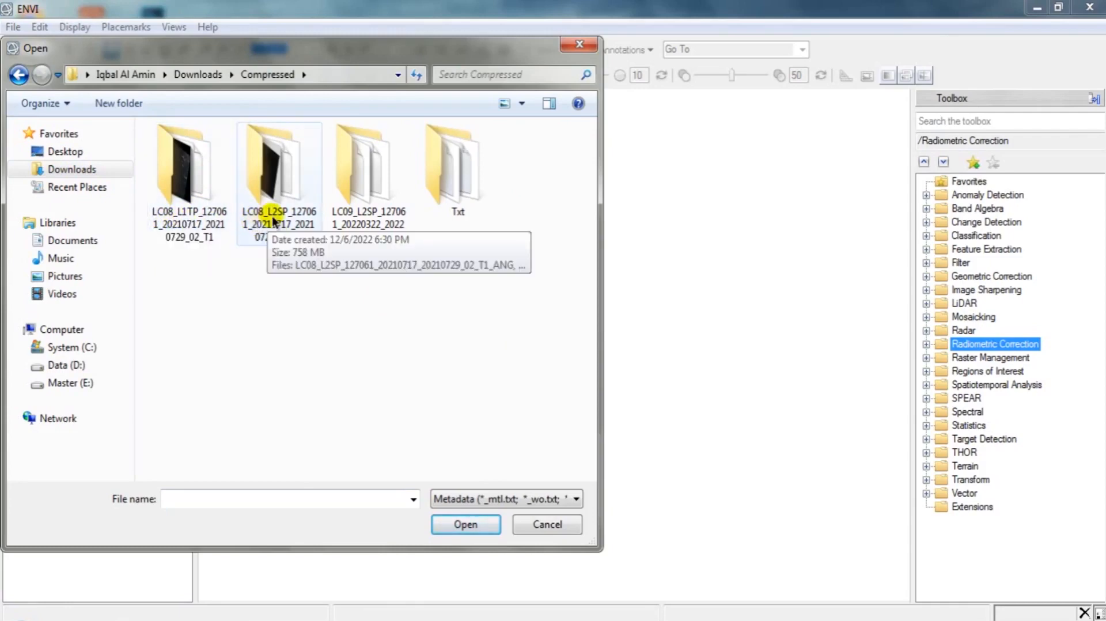
double_click(190, 201)
click(225, 167)
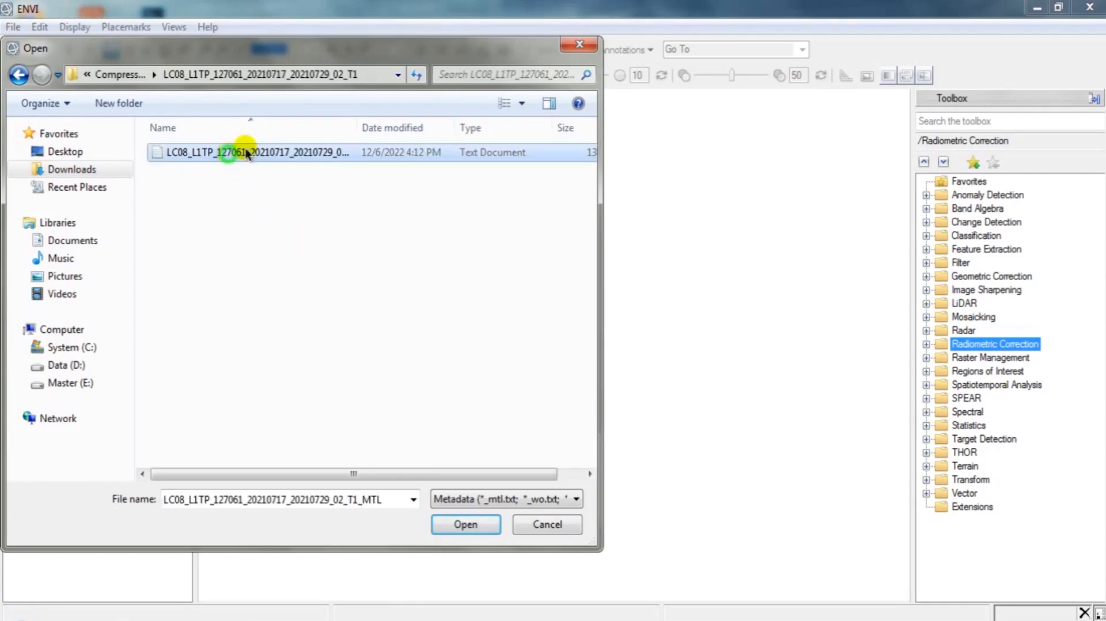
drag(356, 122, 426, 126)
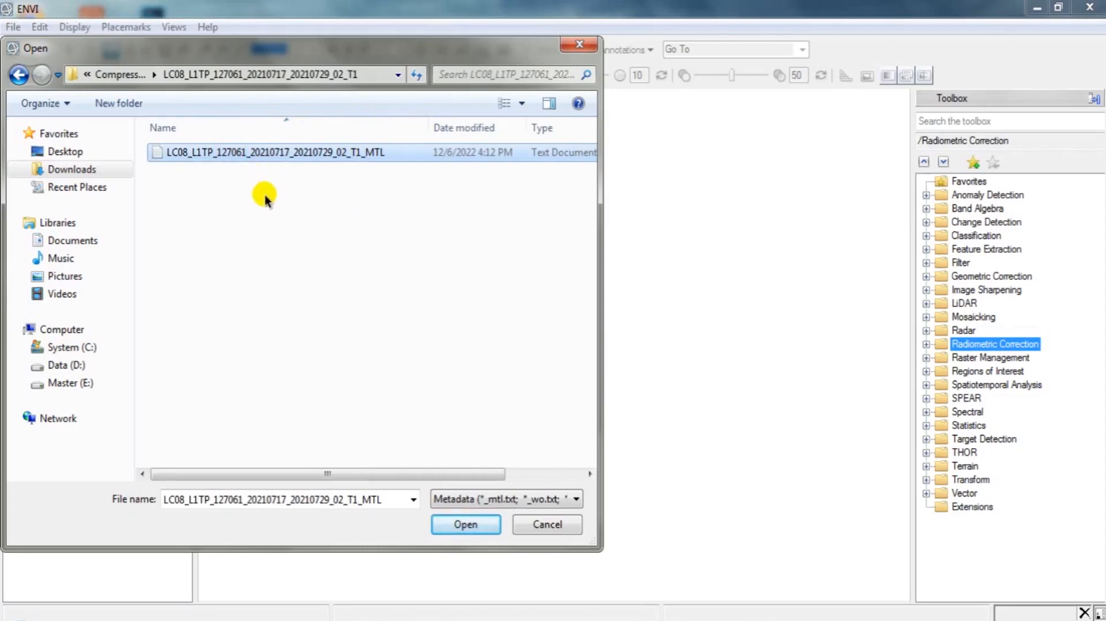
click(460, 531)
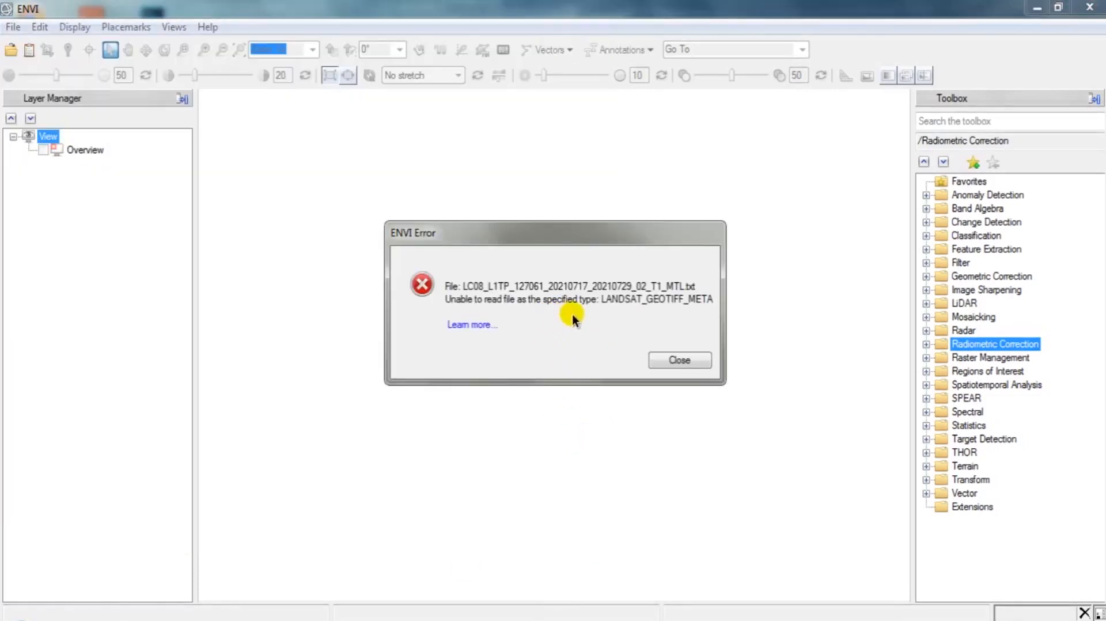
click(668, 361)
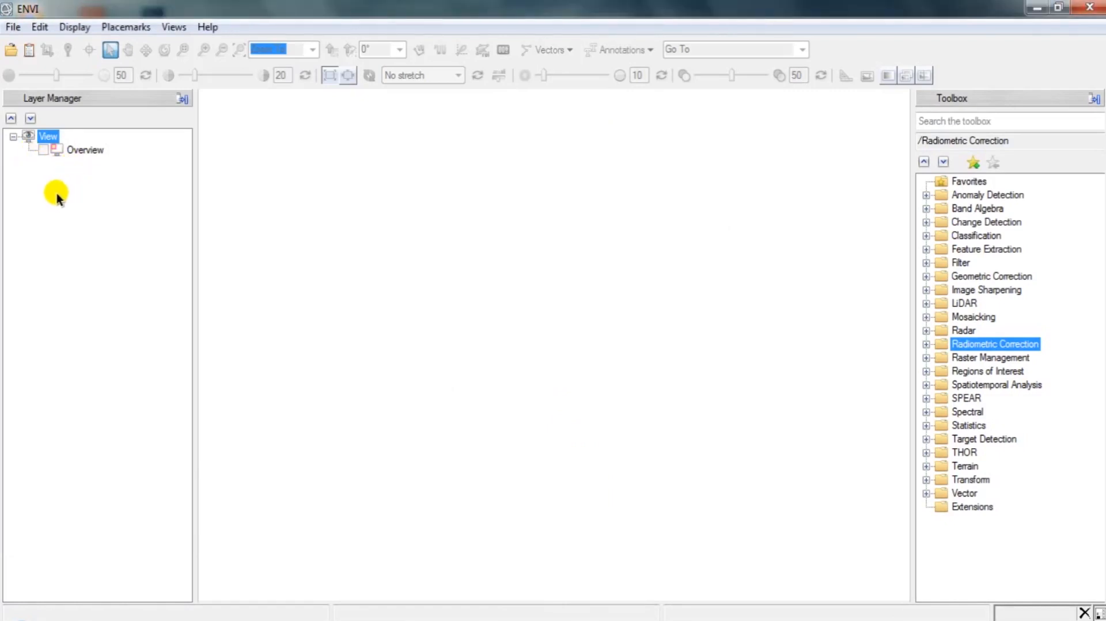
- Open the seven band TIFF files B1 to B7 from the LC08_L1TP_127061_20210717_20210729_02_T1 folder
click(14, 26)
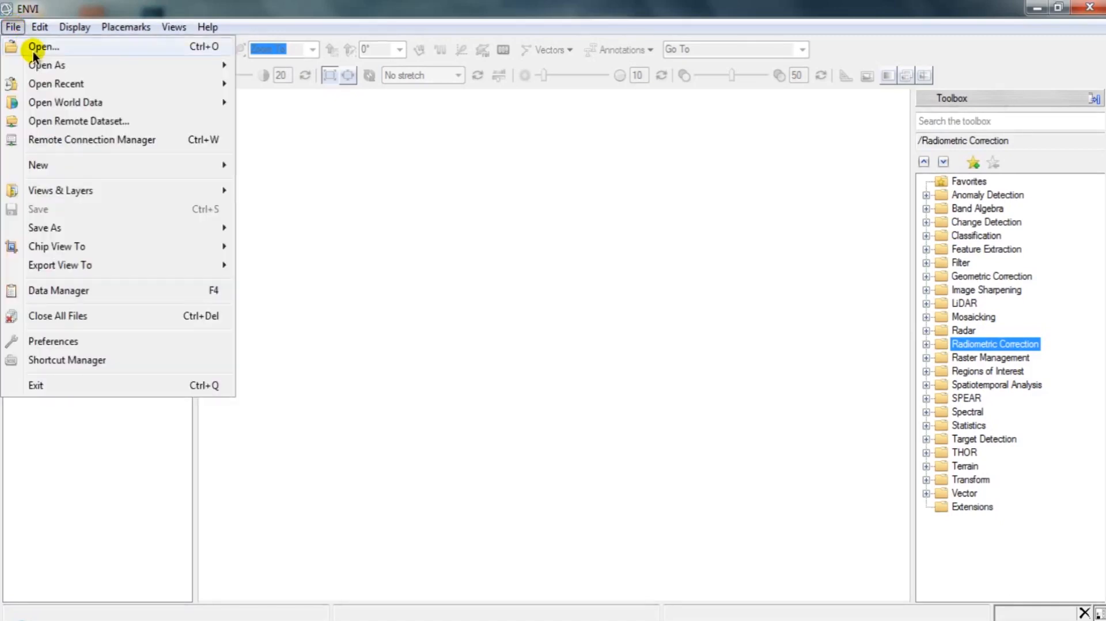
click(31, 44)
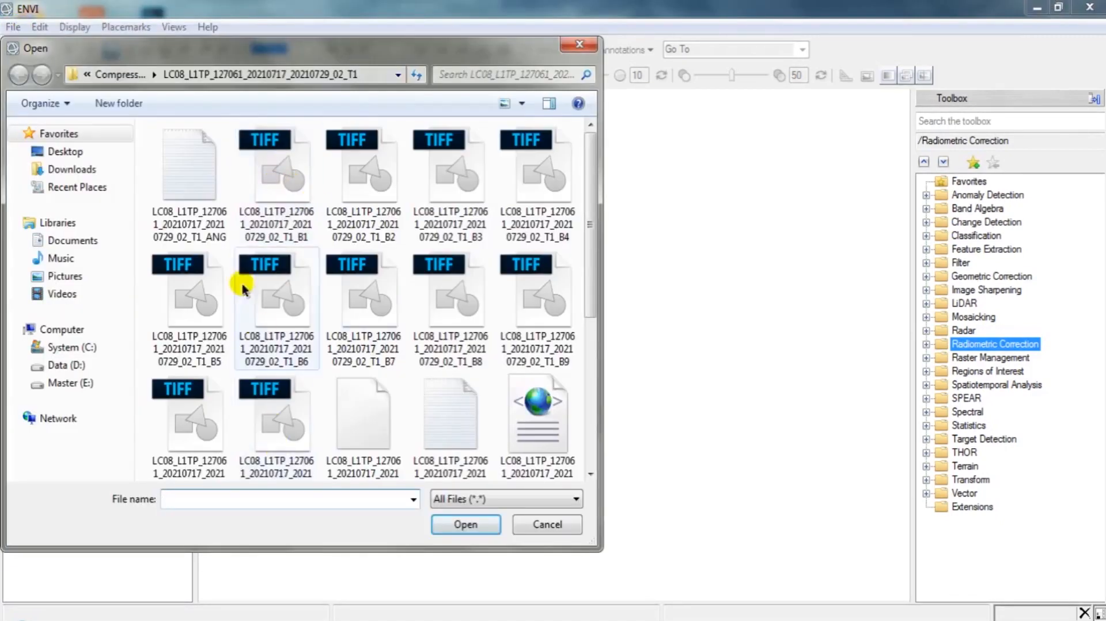
click(115, 75)
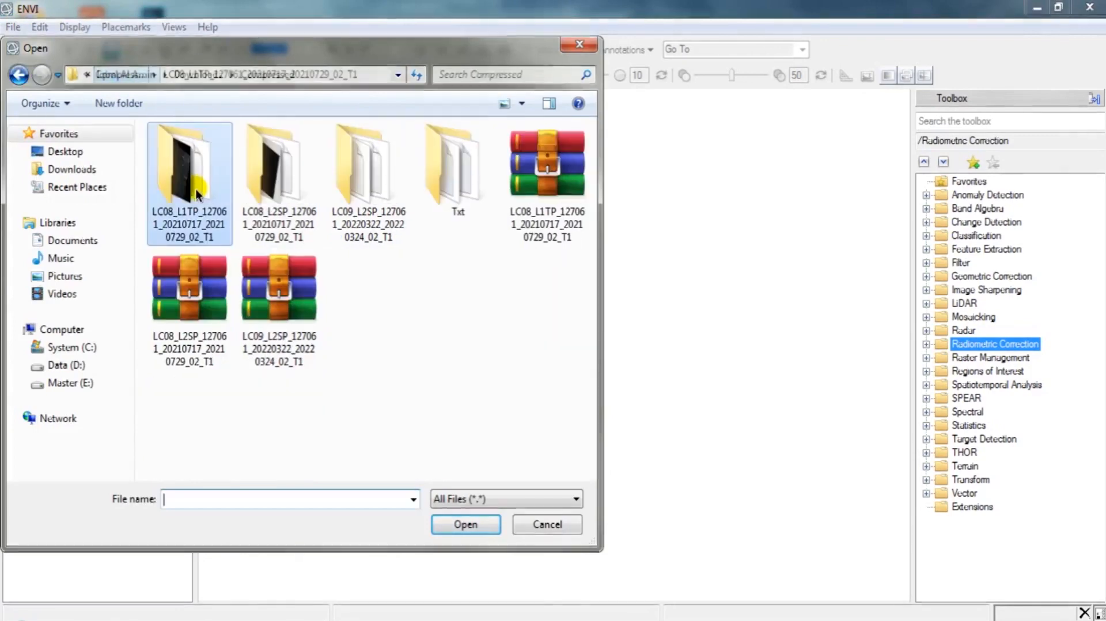
double_click(181, 199)
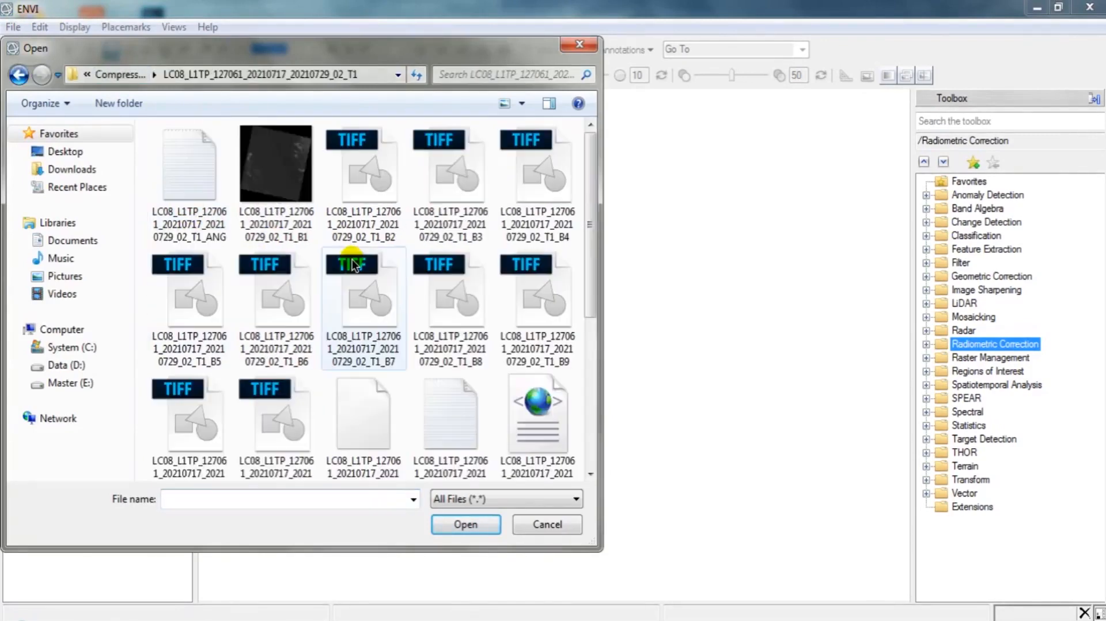
click(506, 104)
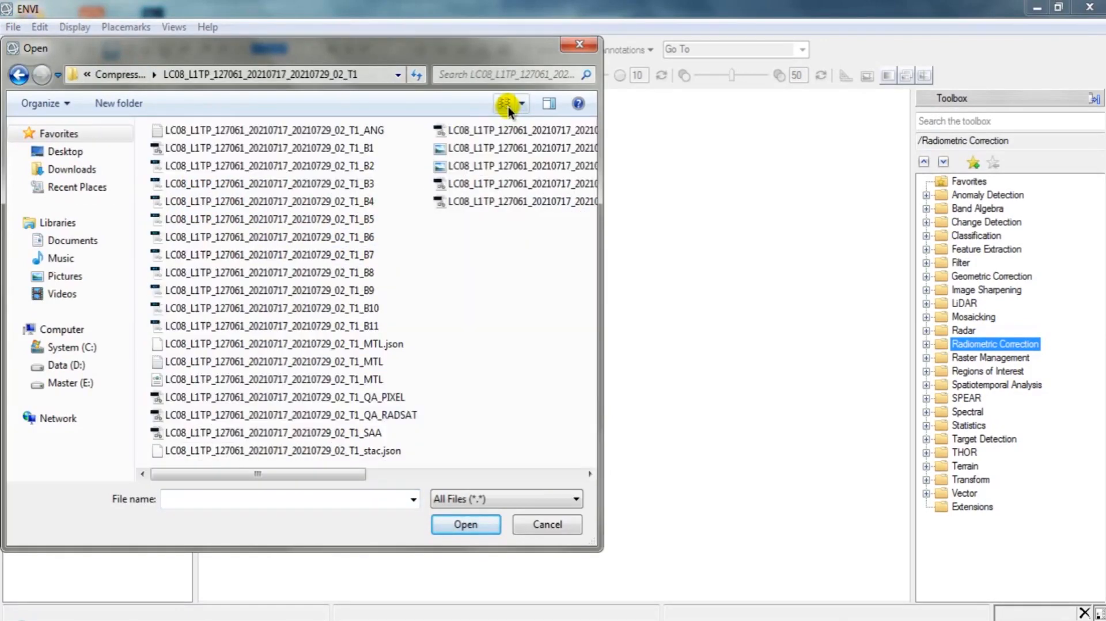
click(205, 149)
shift+click(255, 257)
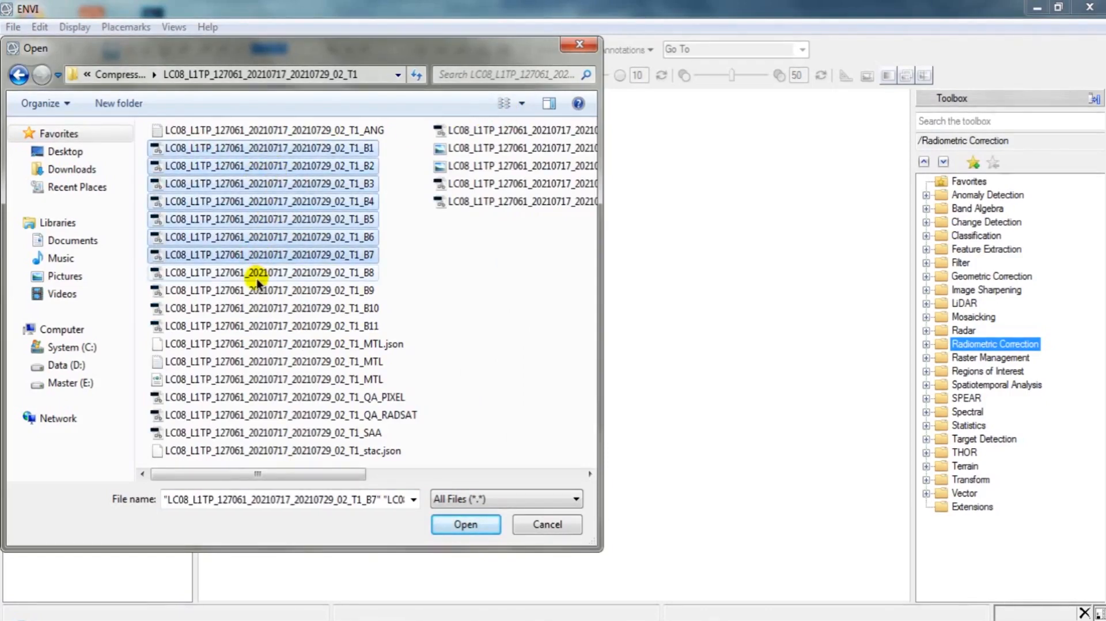
click(258, 277)
click(264, 259)
shift+click(270, 154)
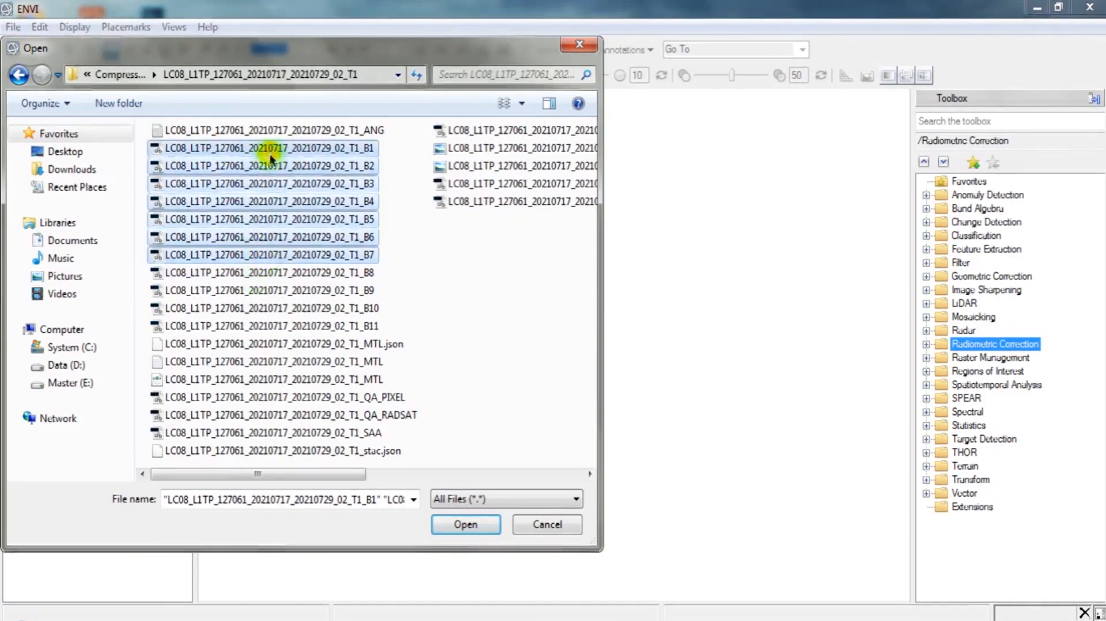
click(468, 526)
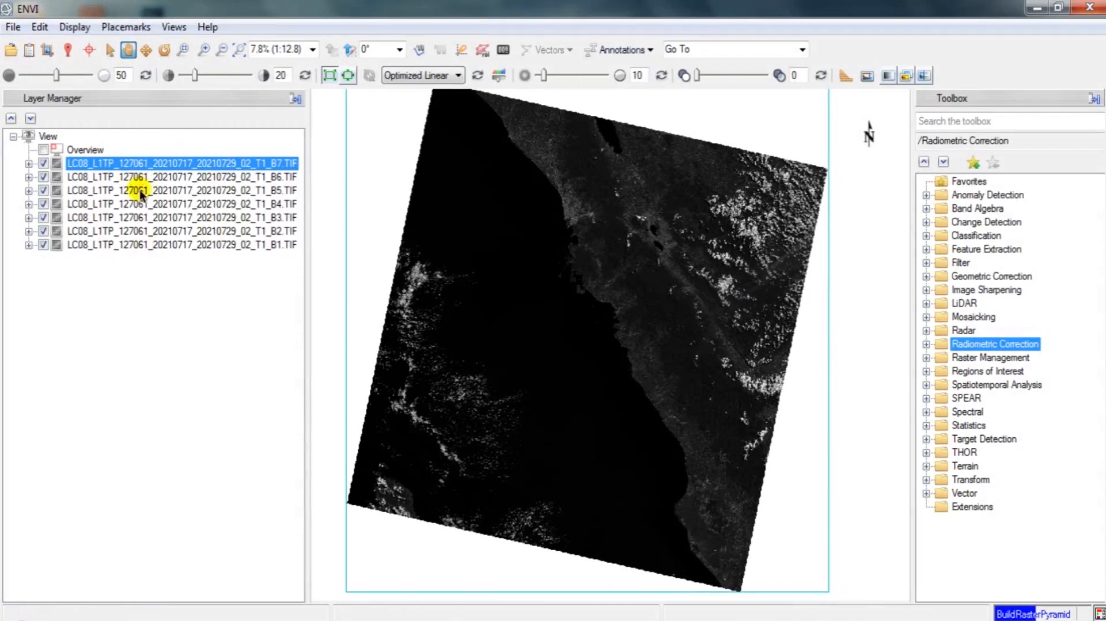
click(212, 262)
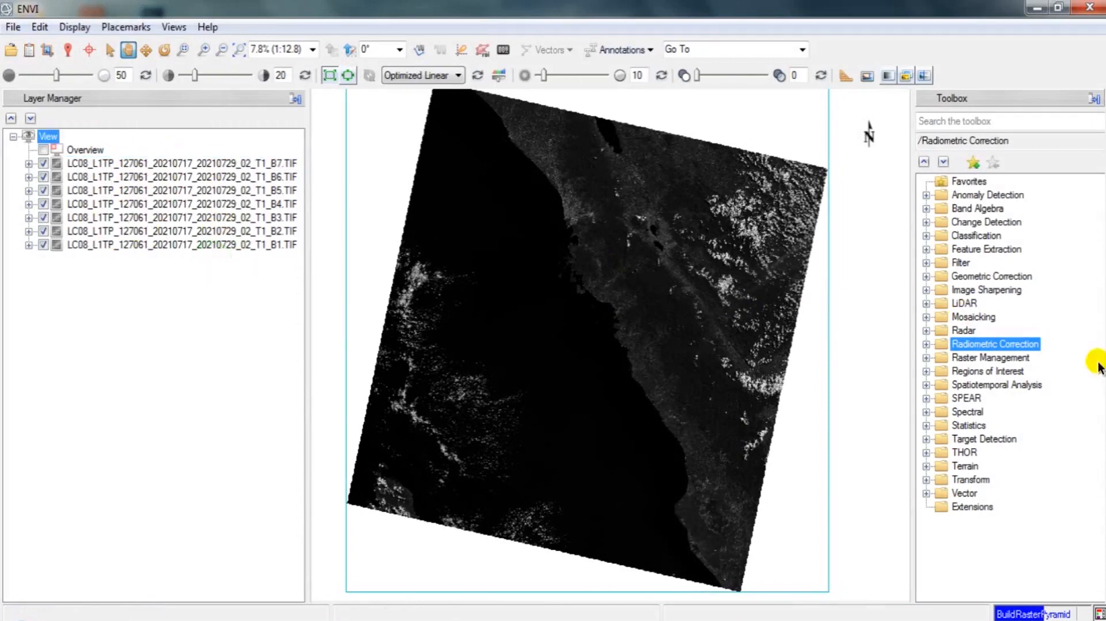
- Search the toolbox for "layer stacking" and open the Layer Stacking tool, keeping its parameters window clear of the layer list
click(941, 121)
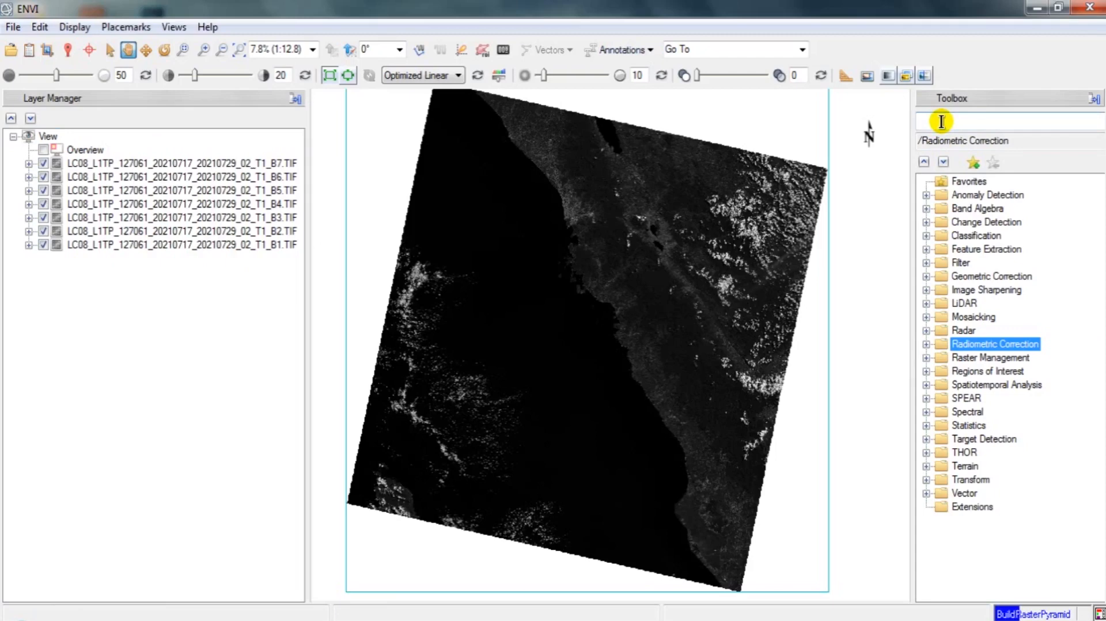
text(layer stacking)
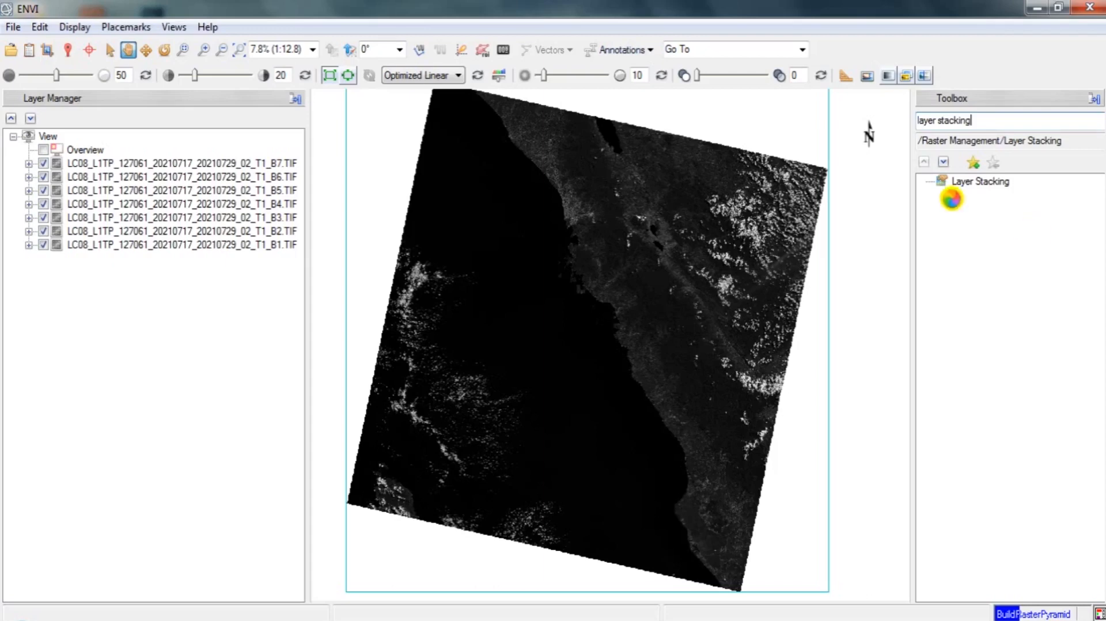
click(980, 183)
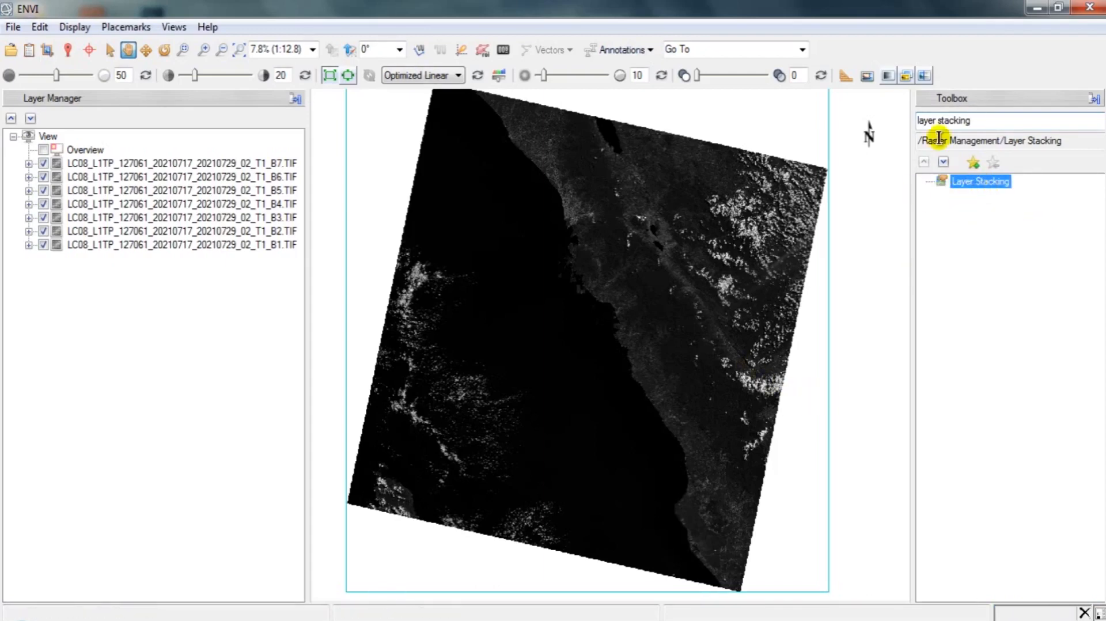
double_click(980, 182)
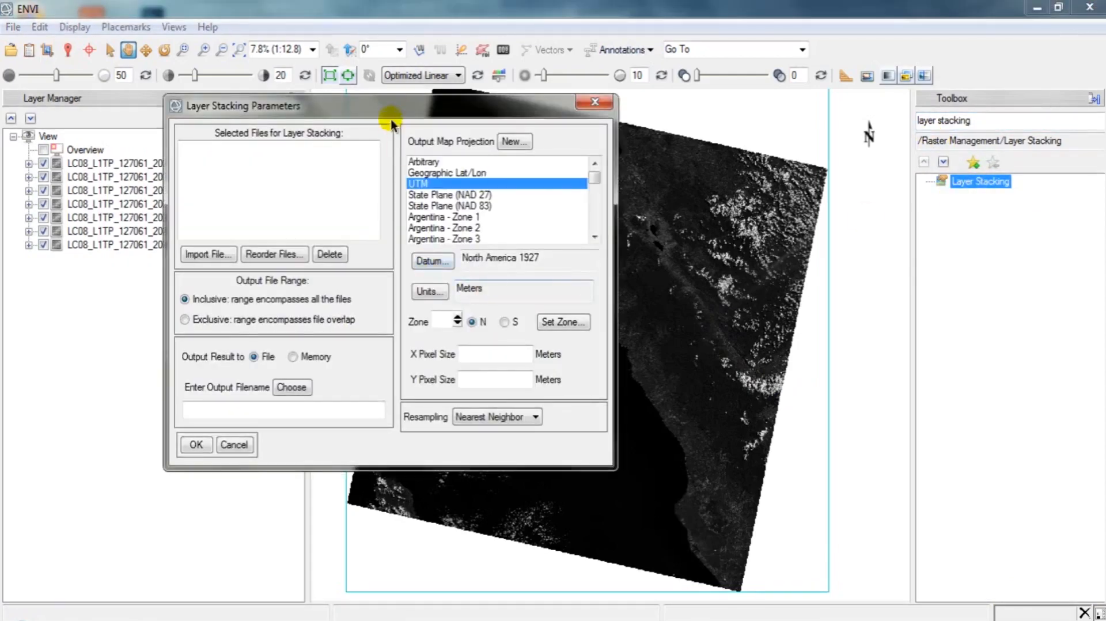
drag(392, 106, 687, 107)
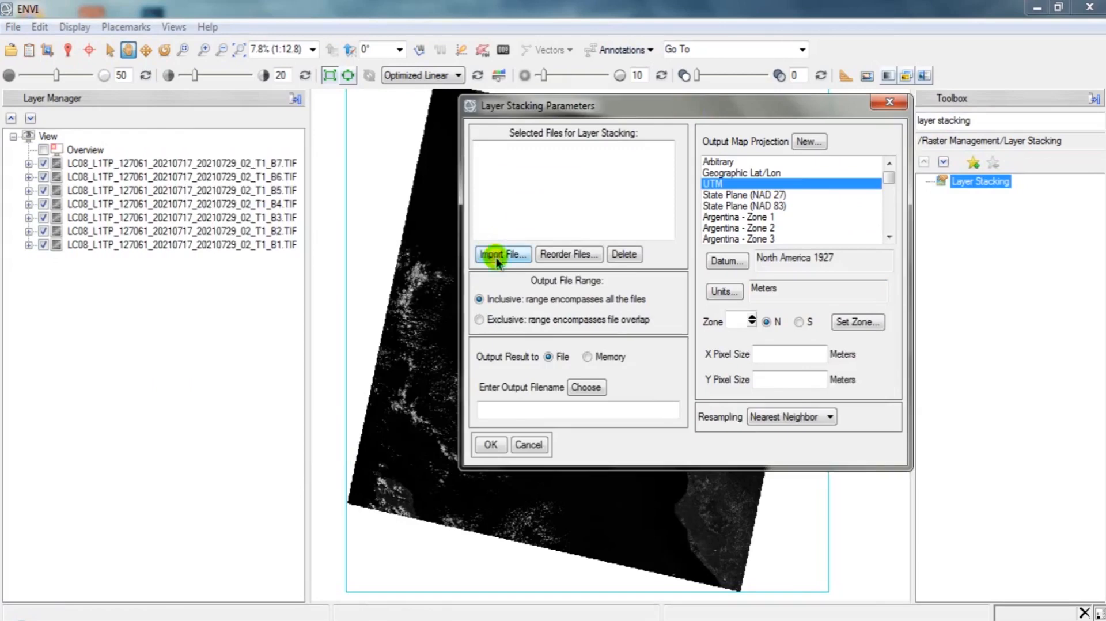
- Import all seven LC08_L1TP band files into the layer stack as full scenes
click(496, 256)
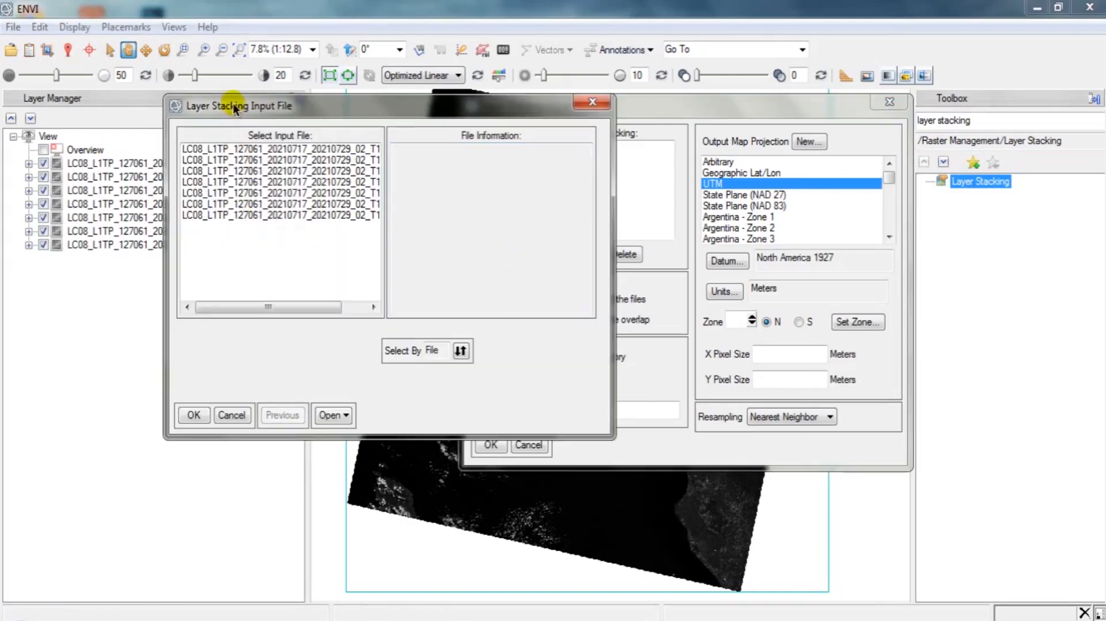
click(278, 215)
click(310, 215)
drag(319, 214, 297, 144)
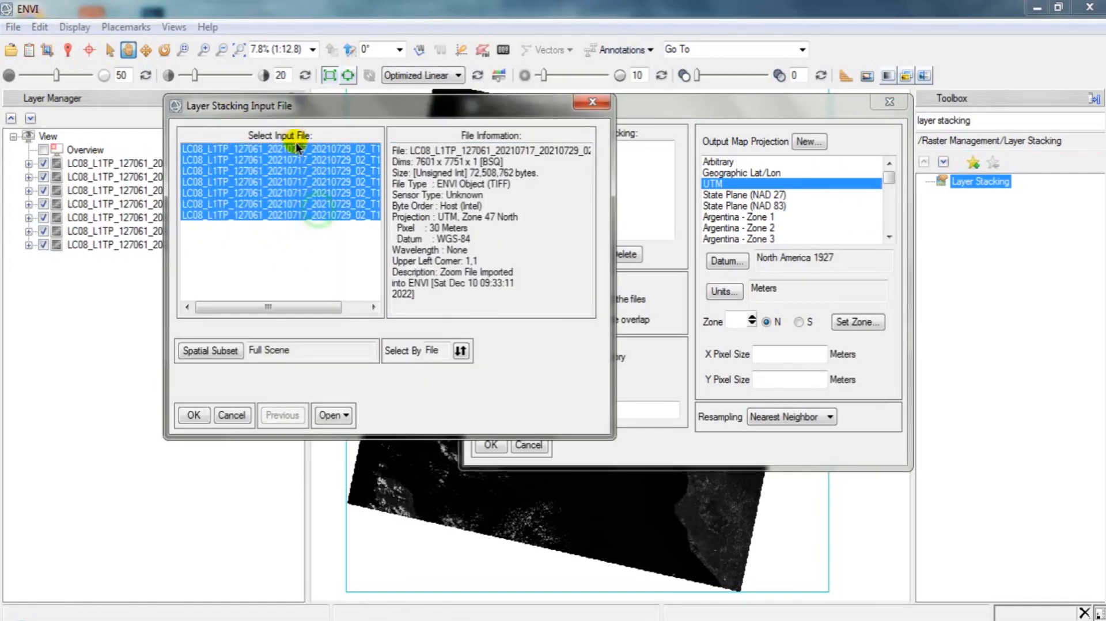
click(192, 415)
drag(579, 108, 484, 111)
- Check that the files in the layer stack are ordered by band number and accept the order
click(463, 258)
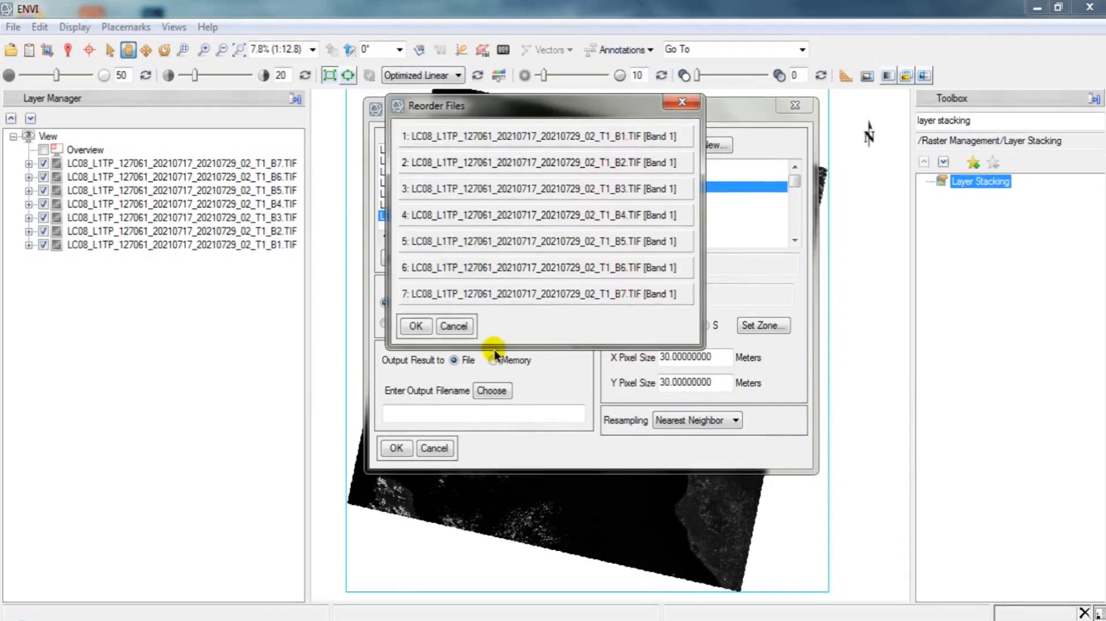
drag(614, 167, 633, 156)
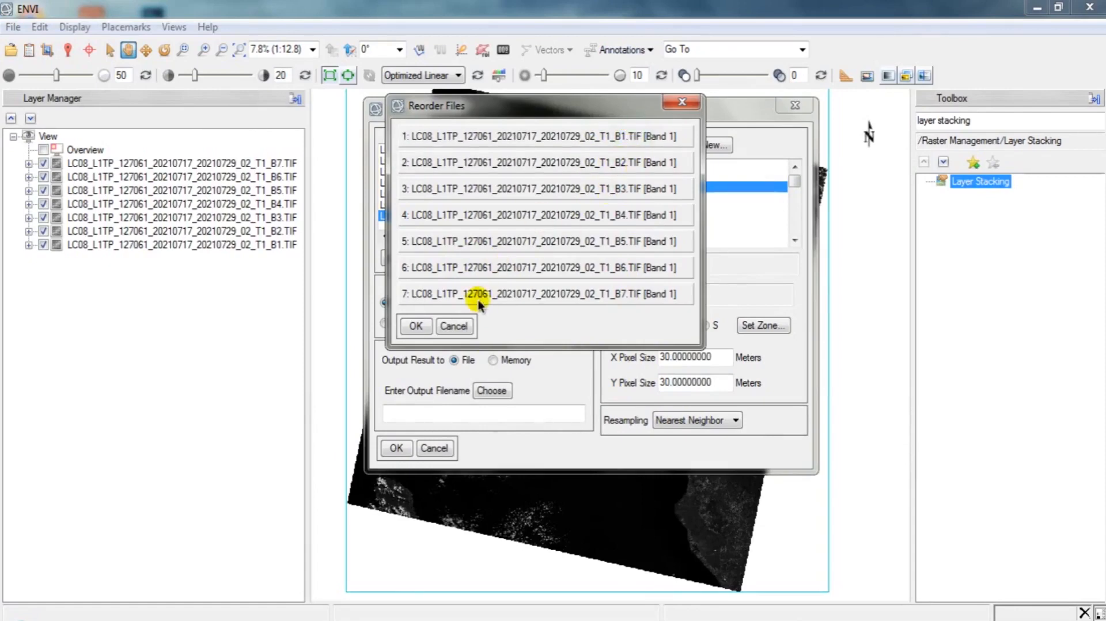
click(416, 326)
click(460, 258)
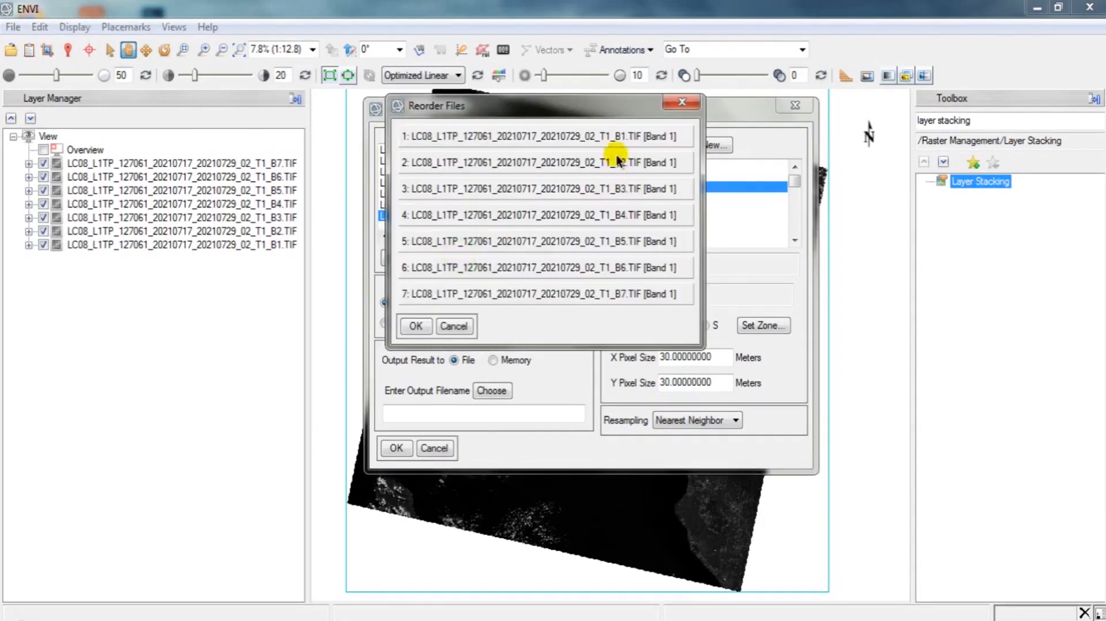
click(416, 327)
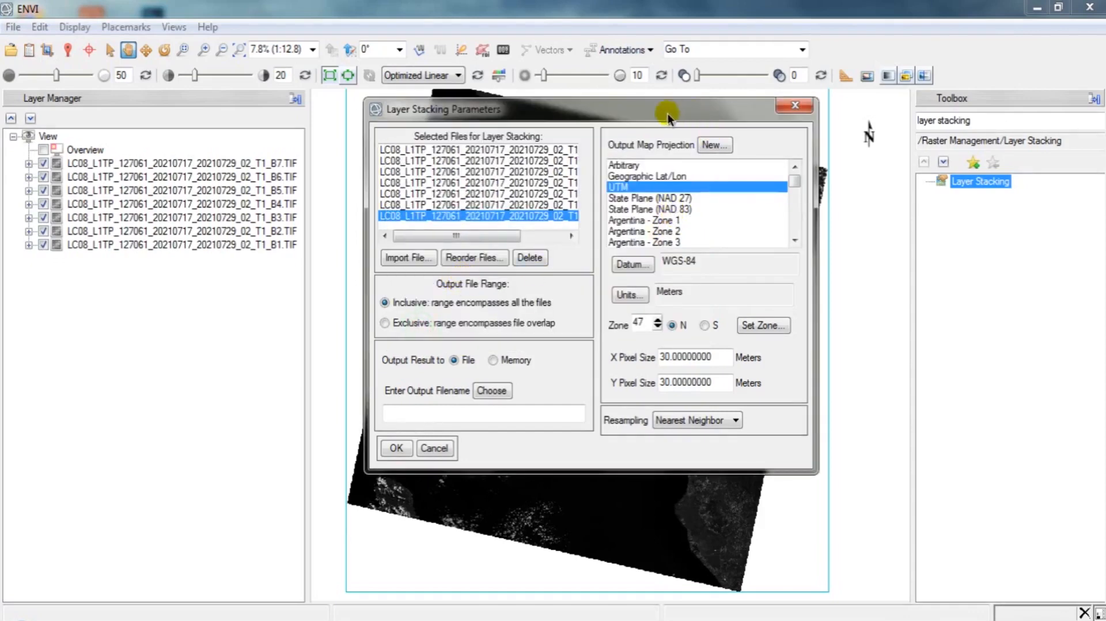
- Set the hemisphere of the output UTM zone to S in the layer stacking parameters
drag(669, 112, 858, 158)
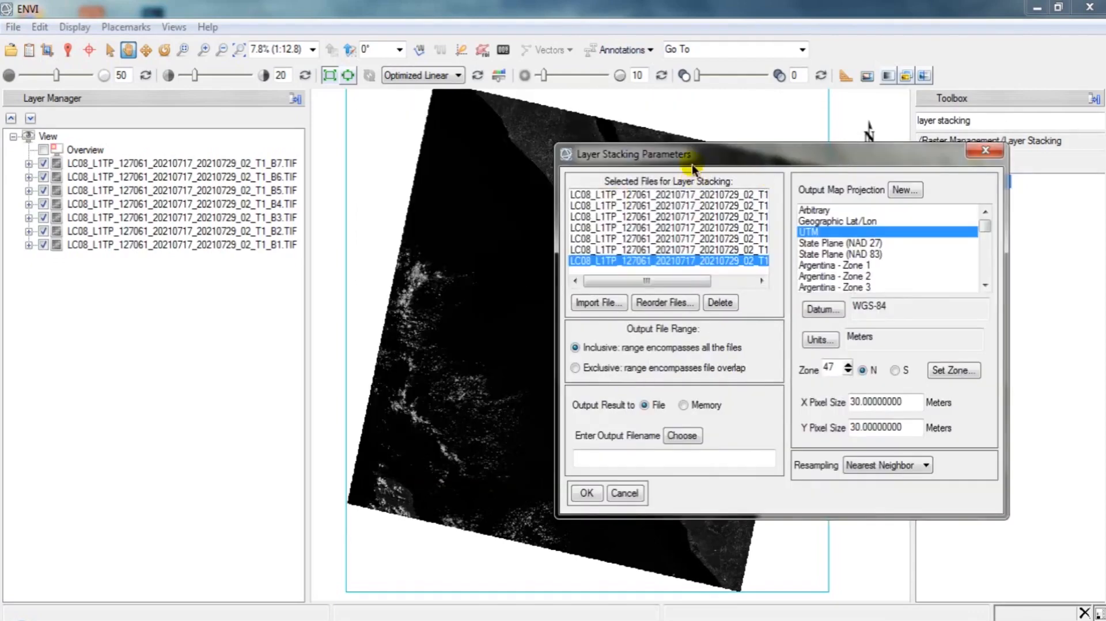
drag(693, 168, 438, 120)
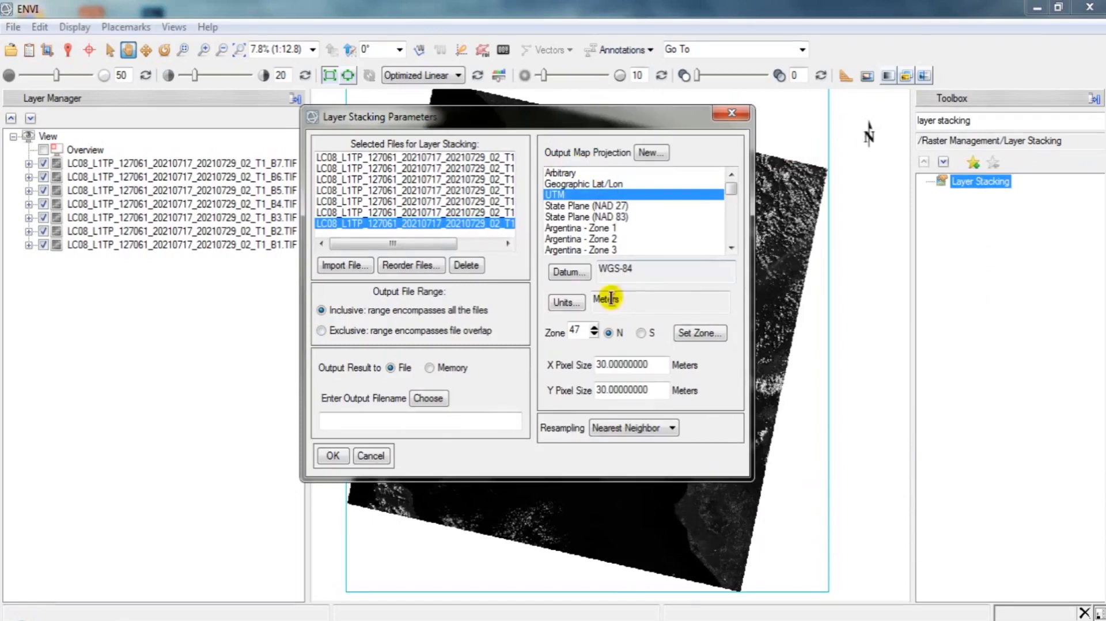
click(642, 333)
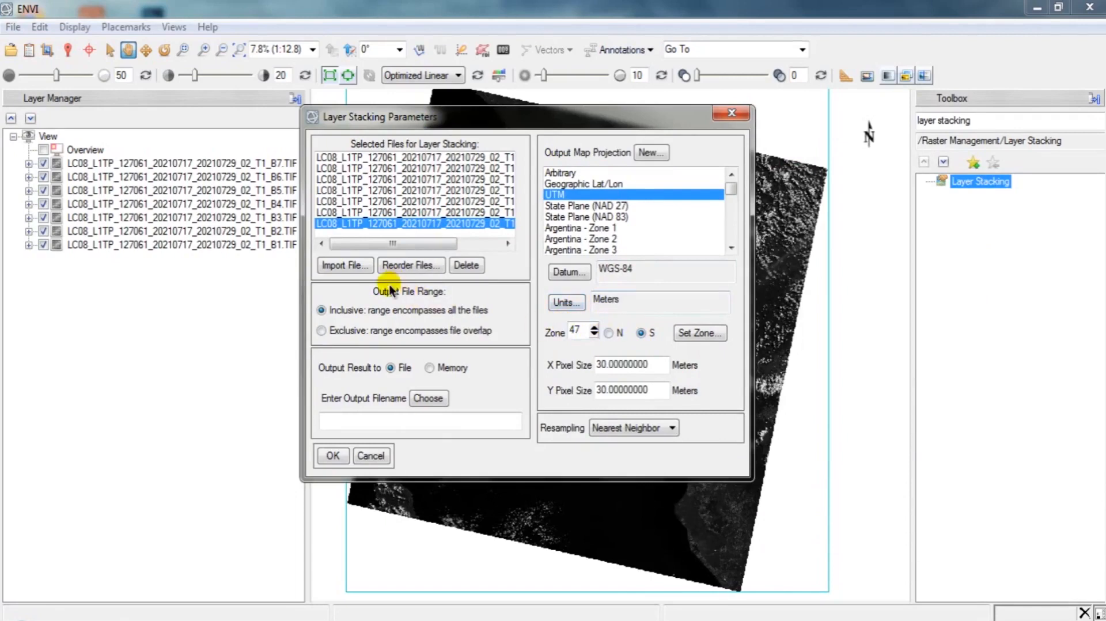
- Start choosing the layer stack's output file and browse to the Compressed folder inside Downloads
click(429, 398)
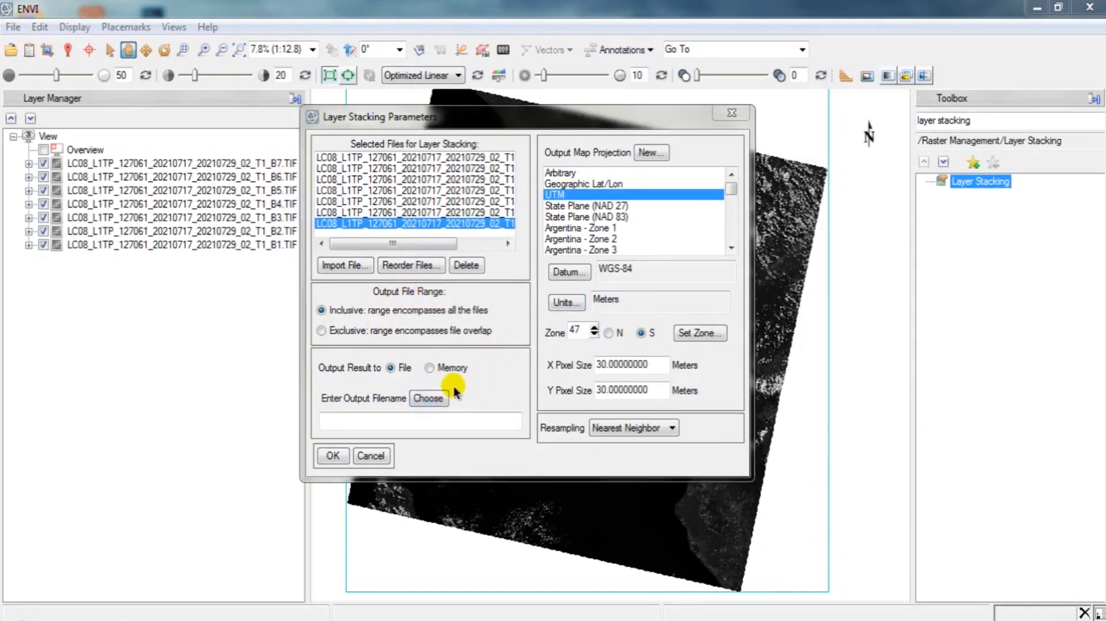
click(432, 399)
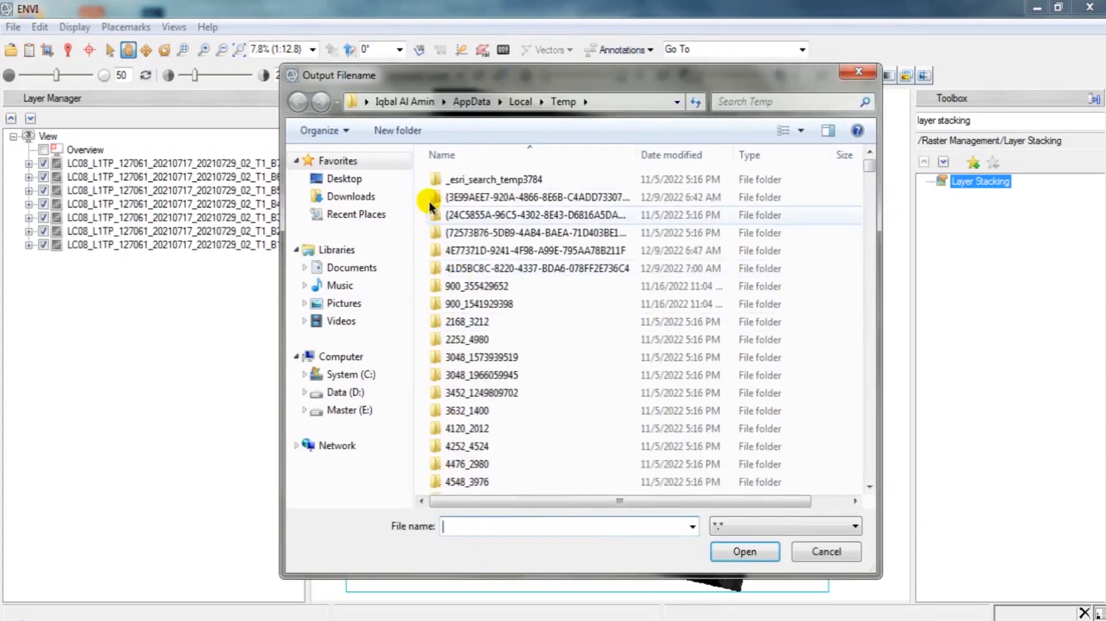
click(372, 196)
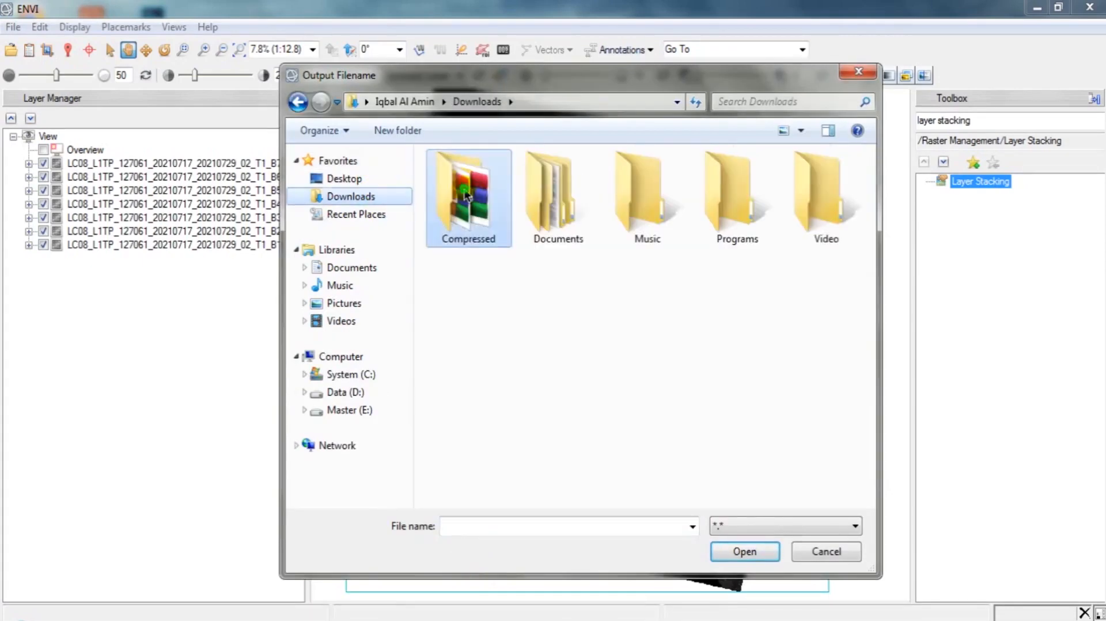
double_click(465, 192)
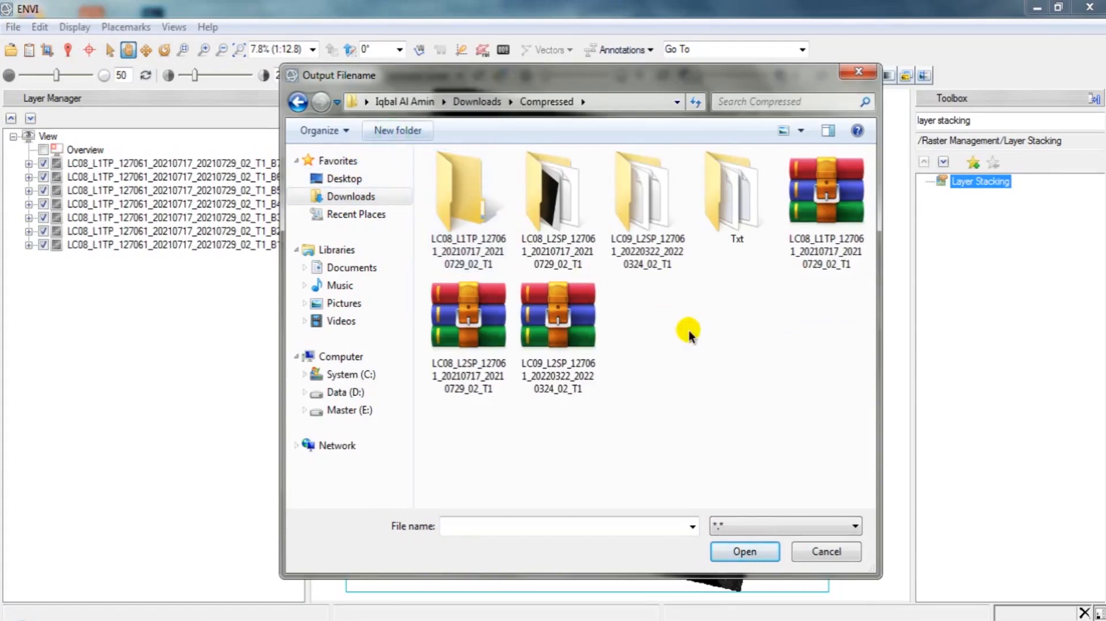
- Create a folder named "Layer Stacking" inside the Compressed folder
key(ctrl+shift+n)
text(Laye)
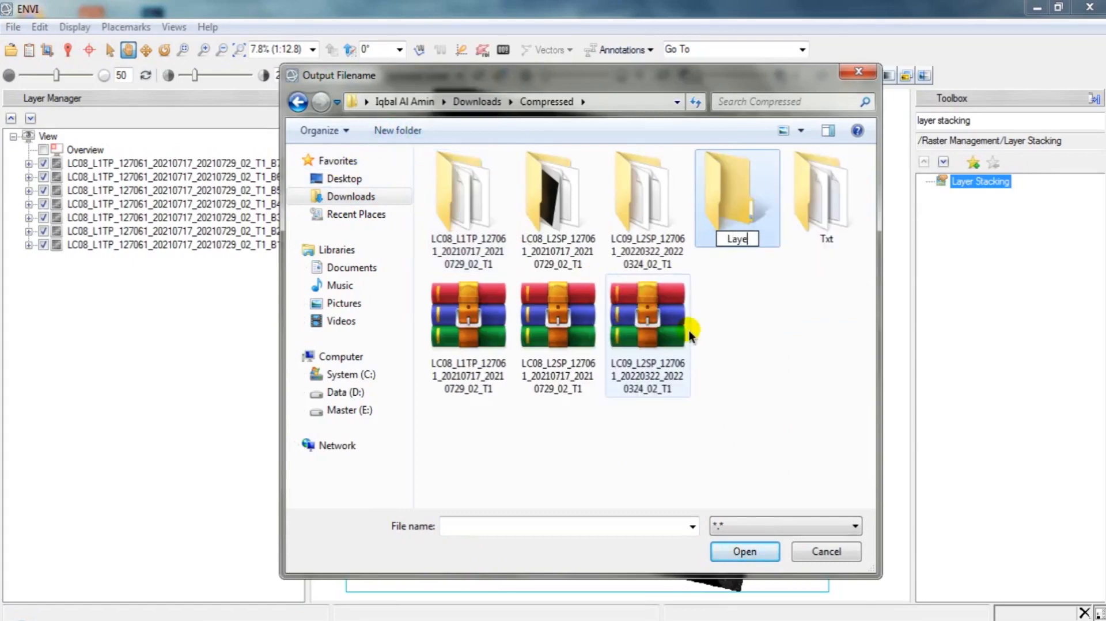
text(r Stakin)
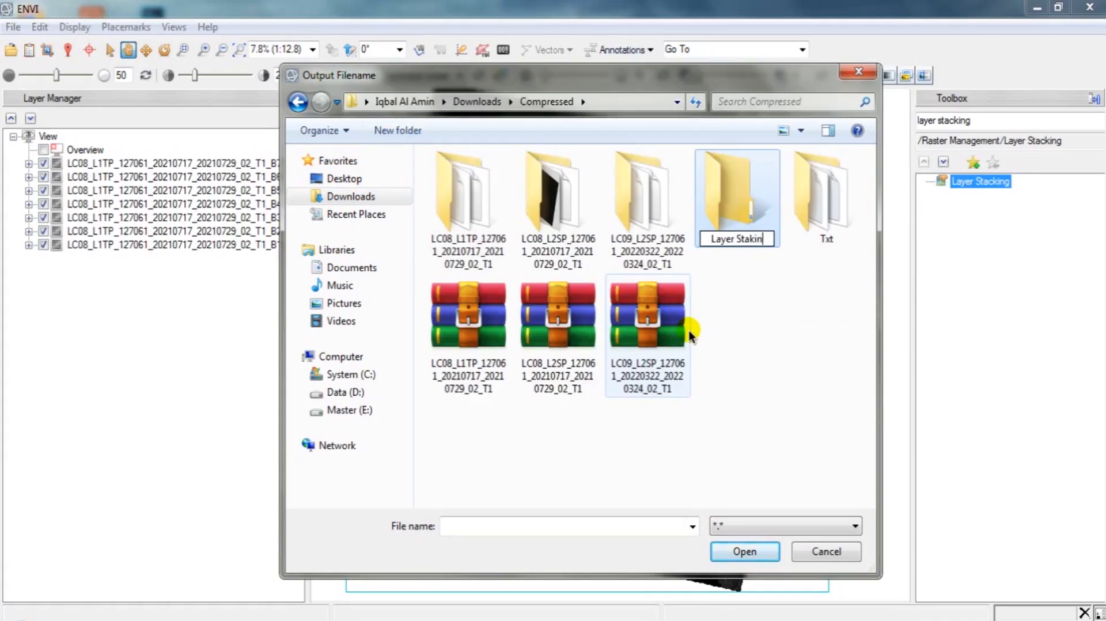
text(g)
key(BackSpace)
key(BackSpace)
key(BackSpace)
key(BackSpace)
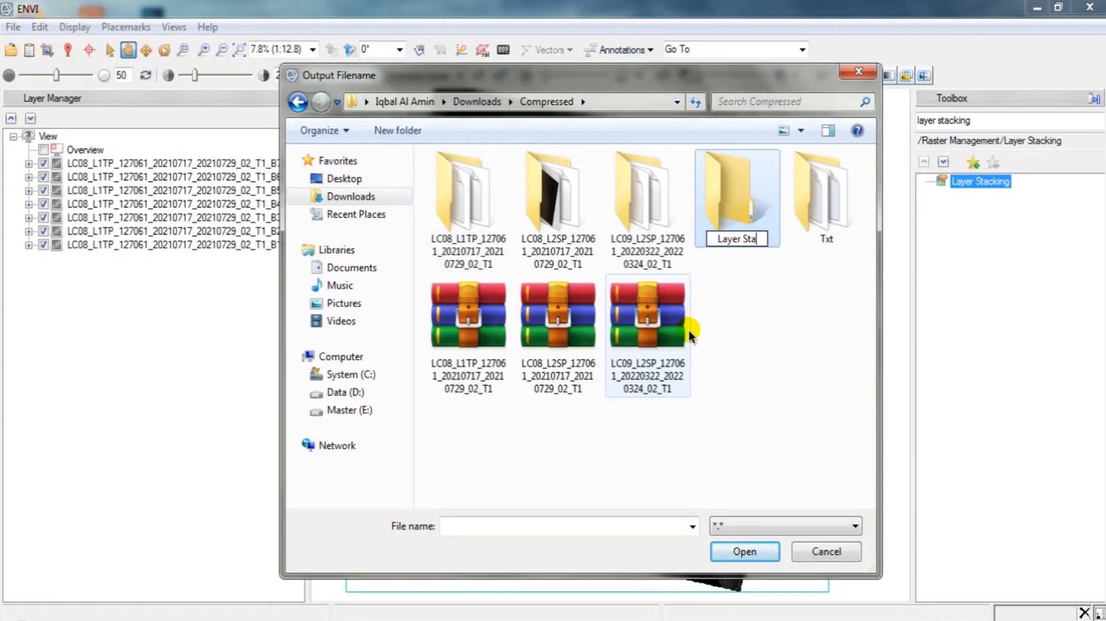
text(cking)
click(748, 333)
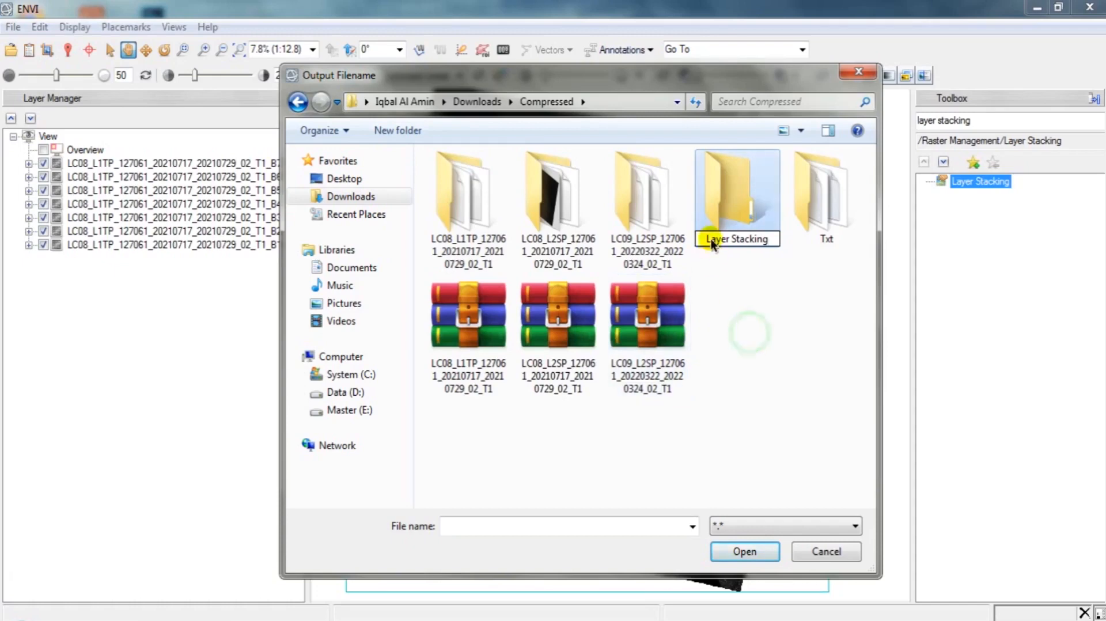
- Set the output file to Layer_Stacking inside the Layer Stacking folder and run the layer stack
double_click(469, 183)
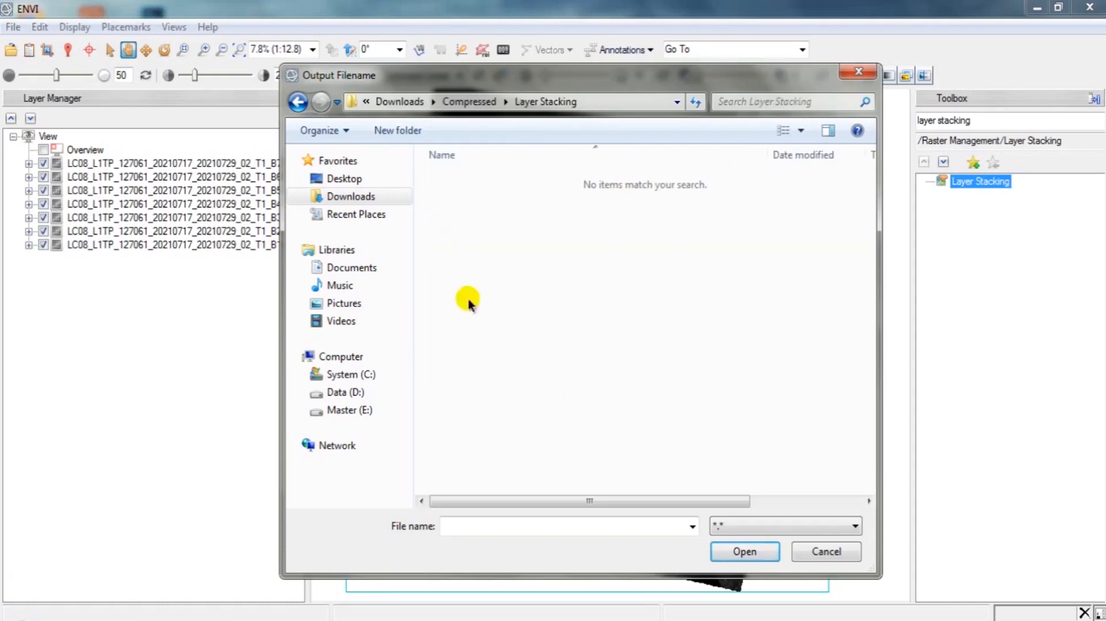
click(469, 528)
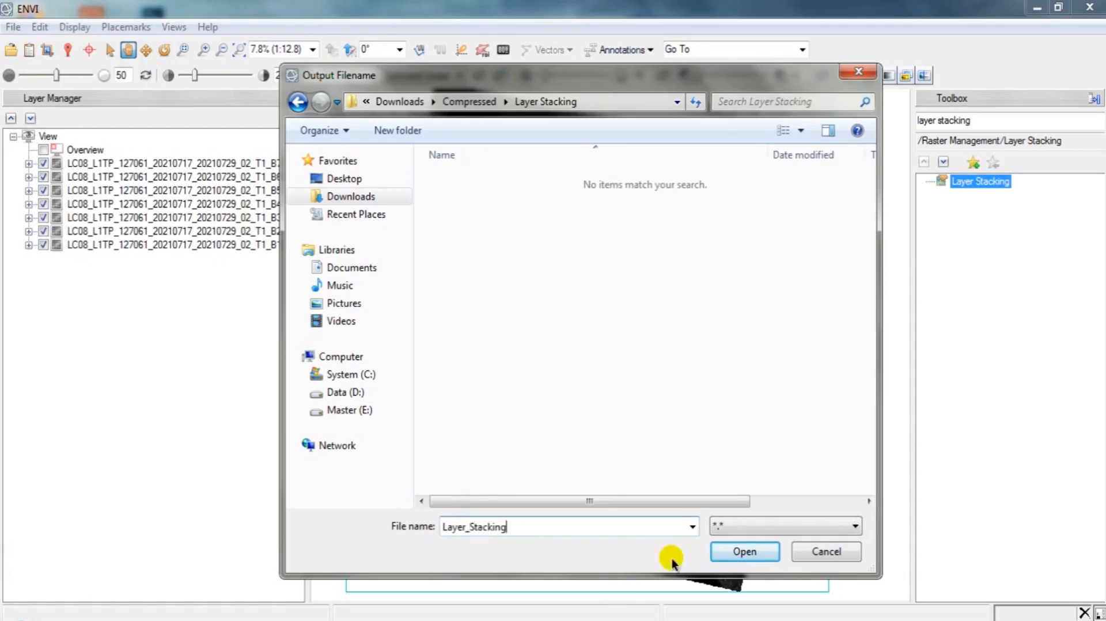
click(720, 551)
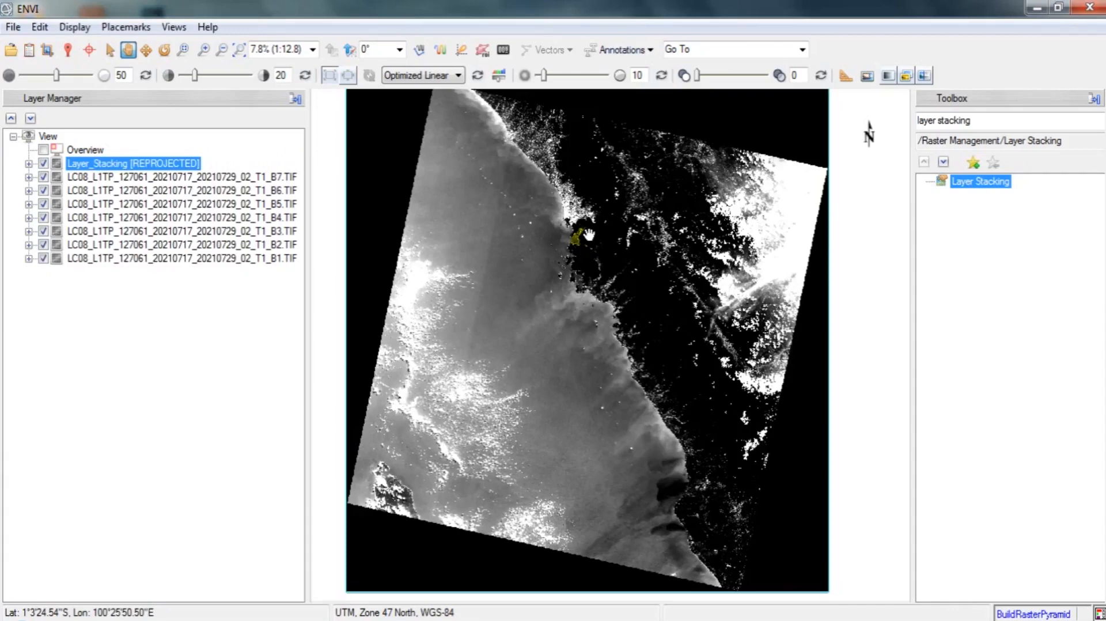
click(75, 176)
click(89, 258)
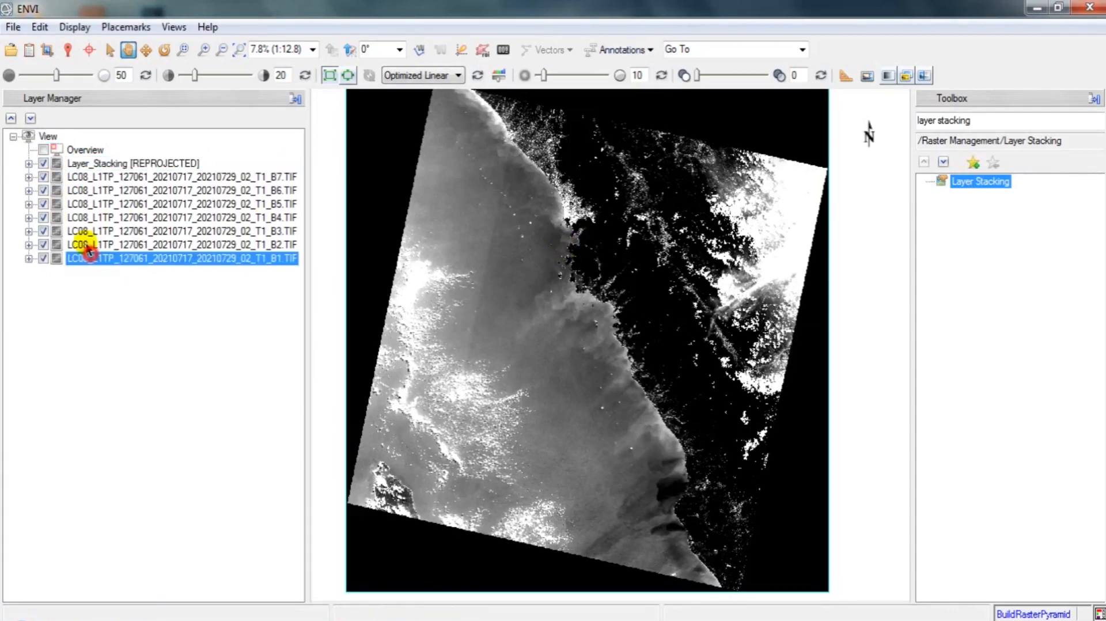
right_click(91, 258)
click(108, 179)
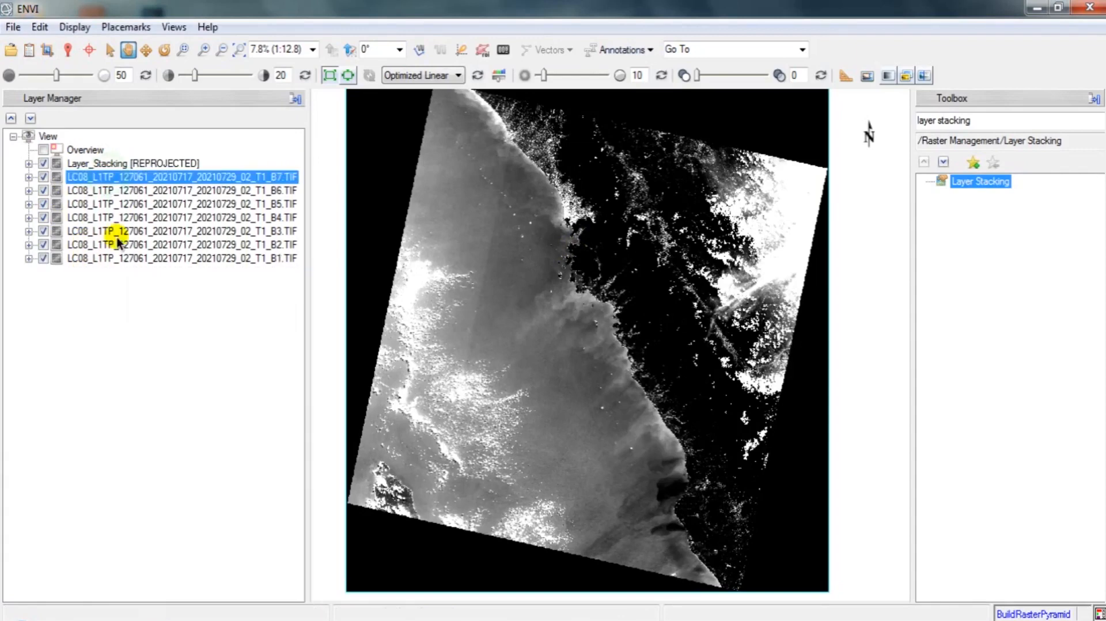
- Open the Data Manager and collapse the band lists of the seven LC08_L1TP files and Layer_Stacking
click(28, 51)
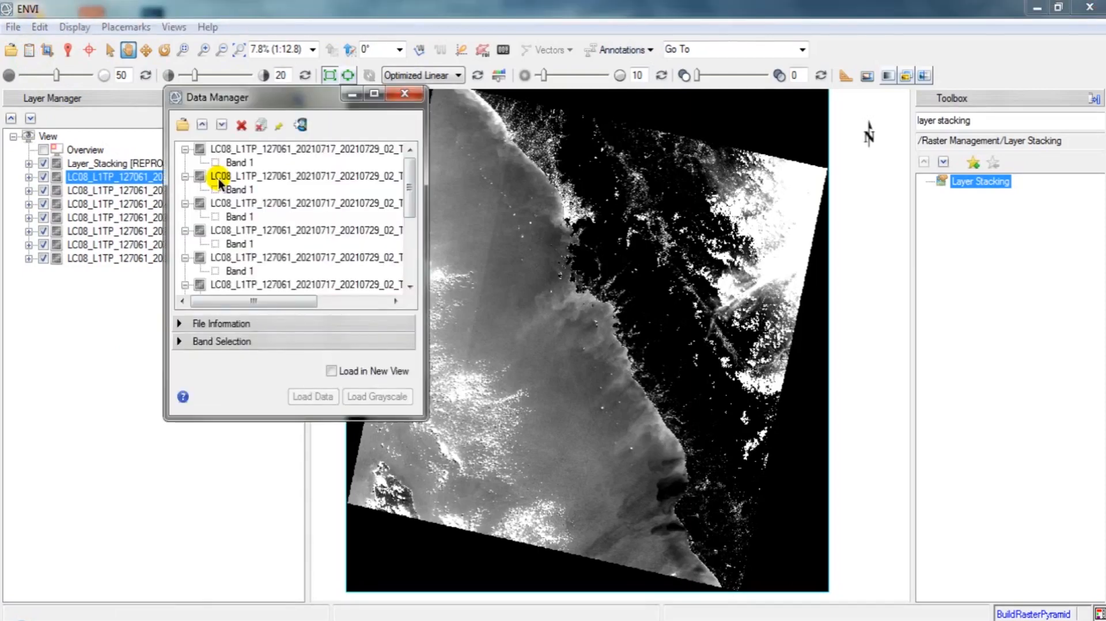
click(185, 150)
click(185, 162)
click(185, 176)
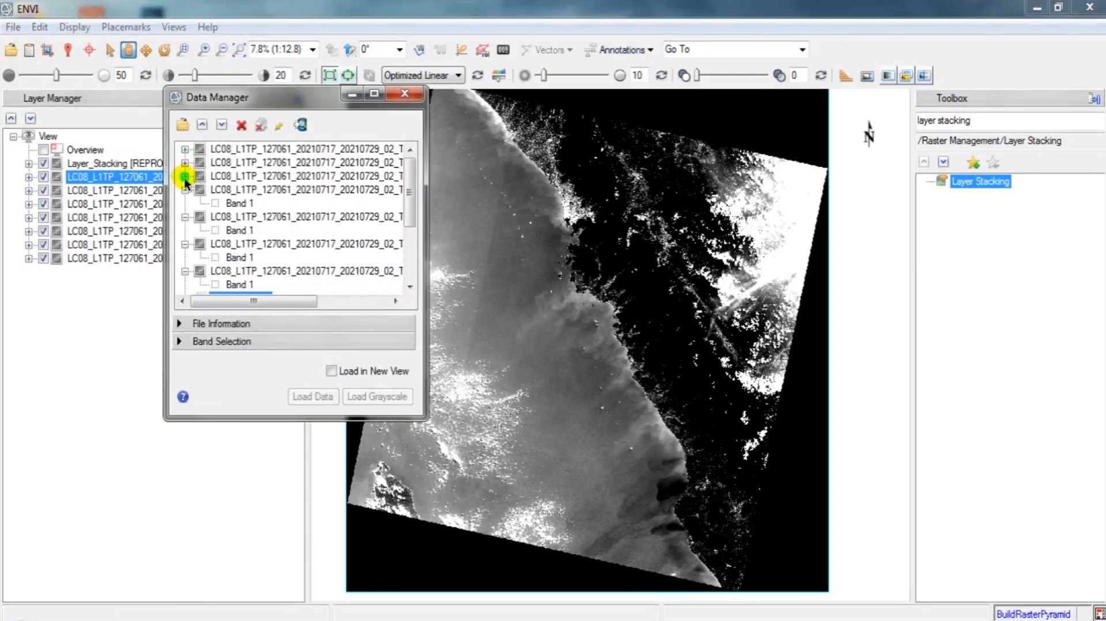
click(185, 189)
click(185, 203)
click(185, 217)
click(185, 230)
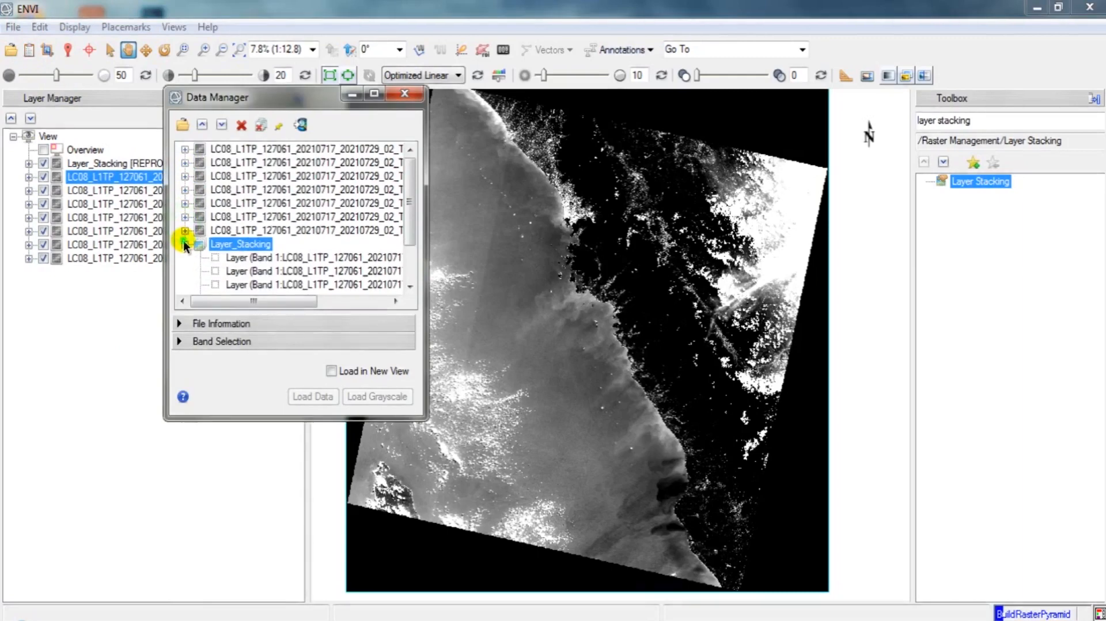
click(185, 245)
- Close all seven individual LC08_L1TP band files in the Data Manager, keeping Layer_Stacking, and dismiss the manager
click(230, 230)
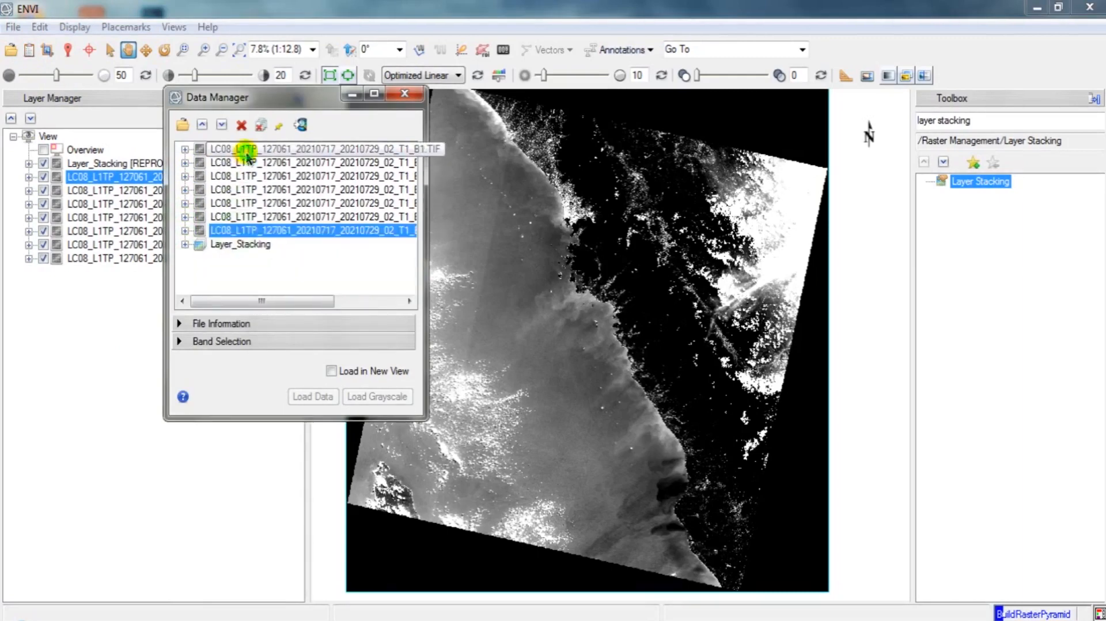
shift+click(247, 151)
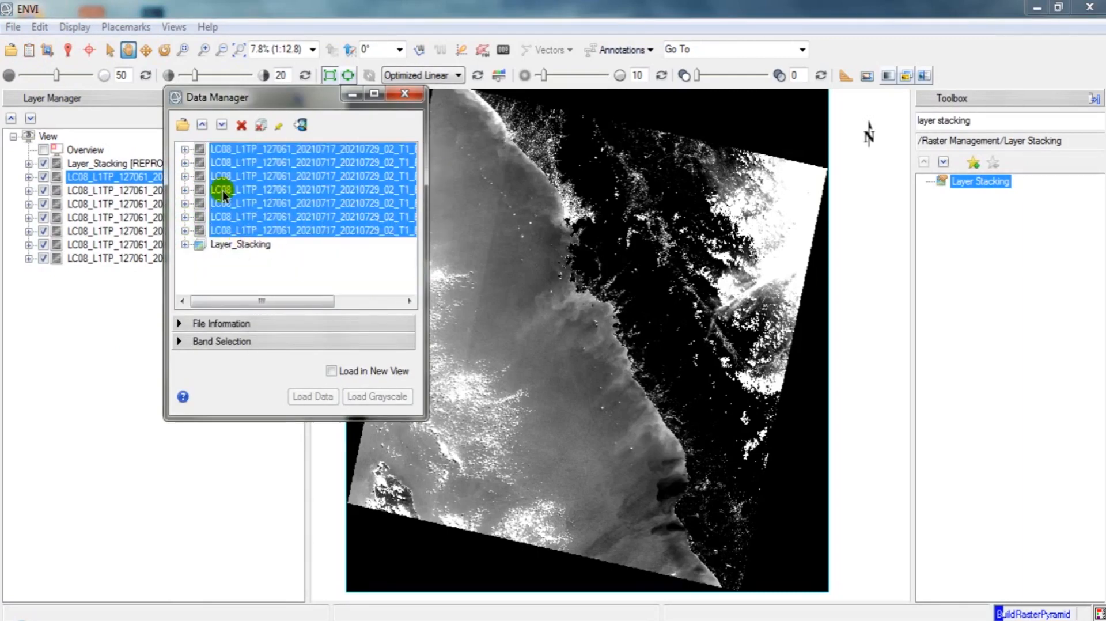
click(242, 125)
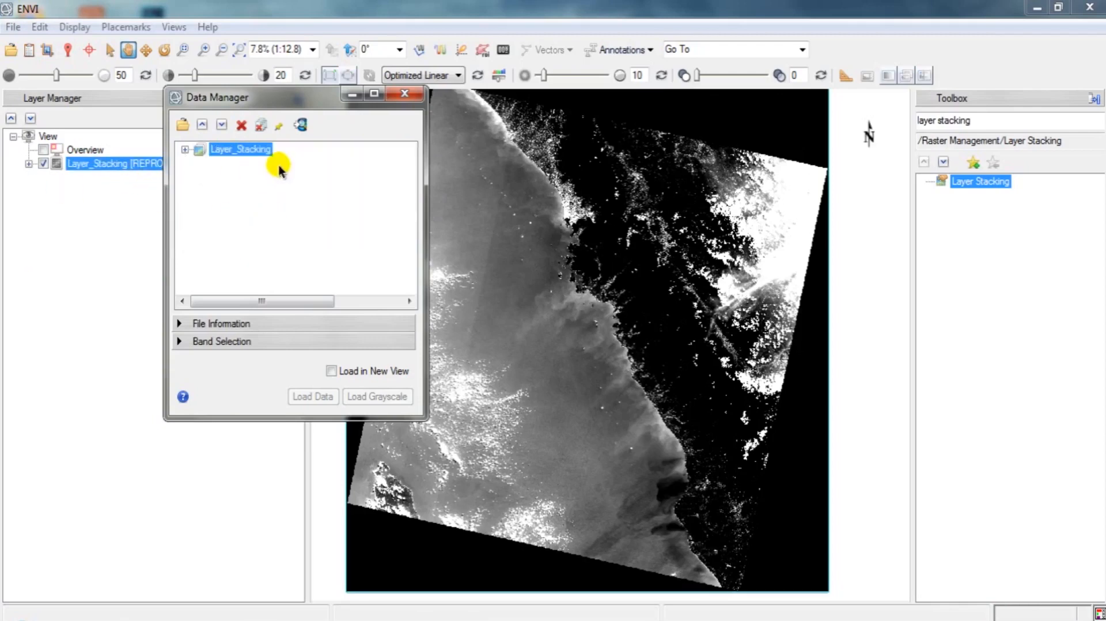
click(405, 94)
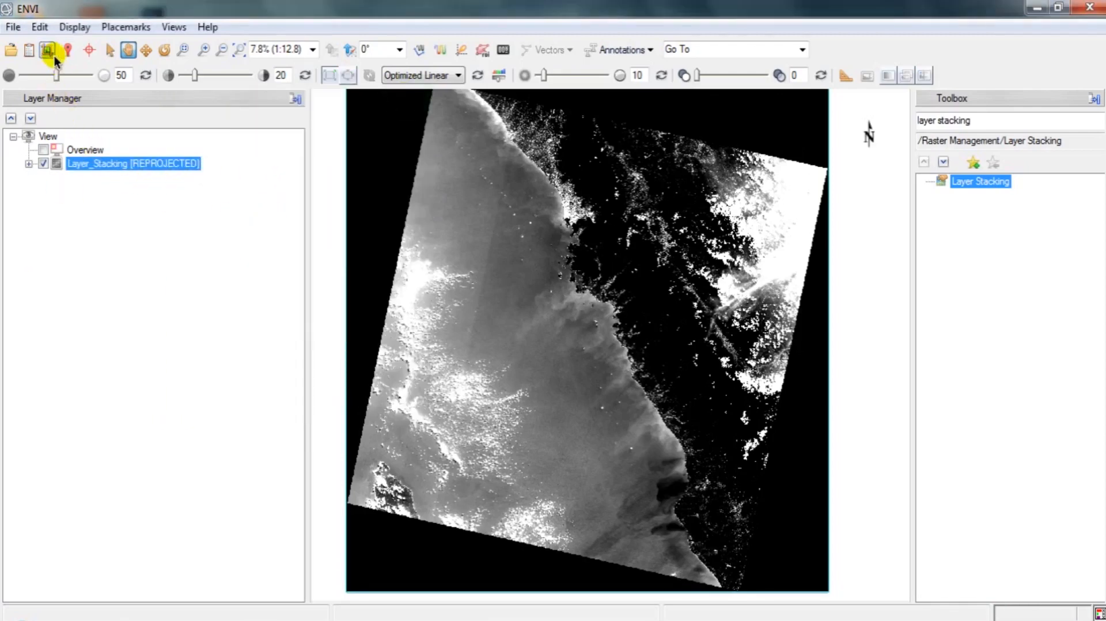
- Load Layer_Stacking as an RGB composite with bands B4, B3 and B2 as red, green and blue, and inspect the coastline
click(29, 52)
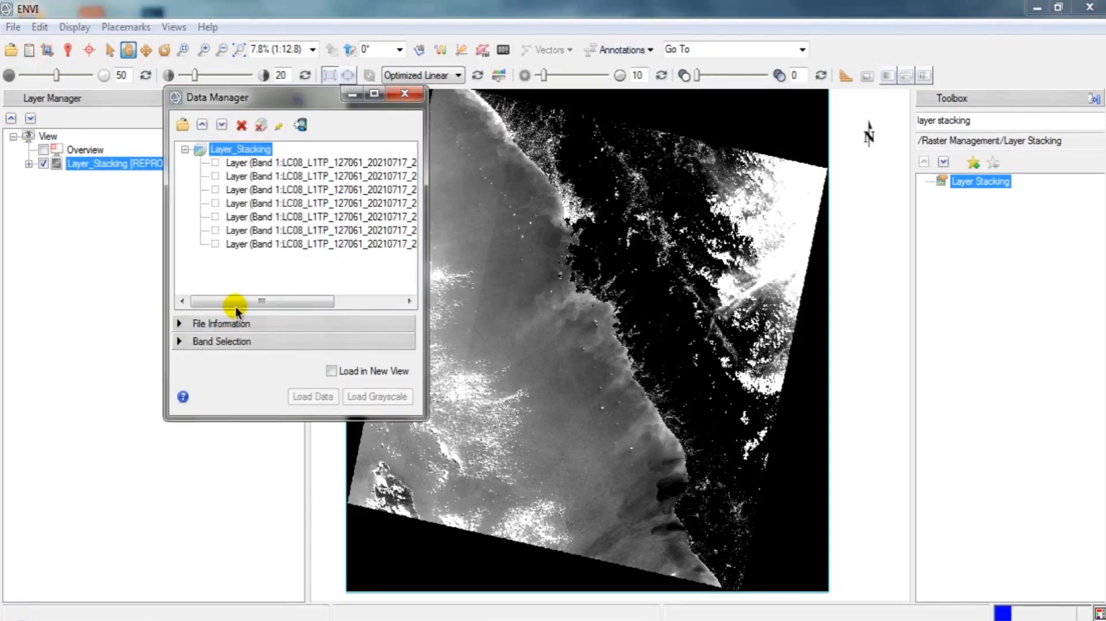
mouse_move(237, 306)
mouse_down()
mouse_move(316, 289)
mouse_move(229, 304)
mouse_up()
click(340, 203)
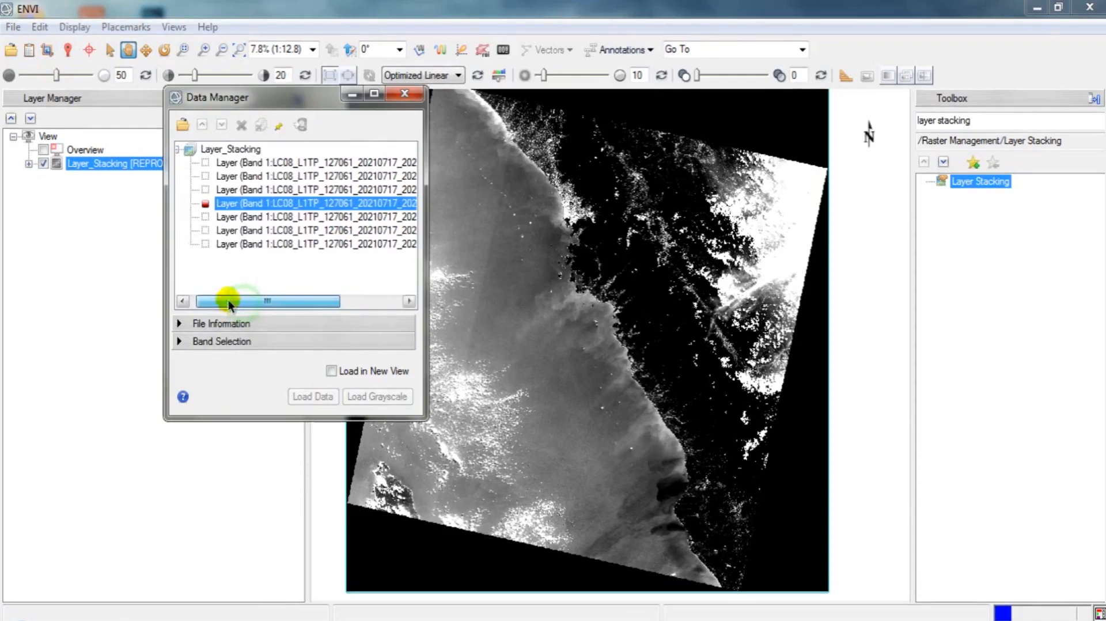
click(207, 179)
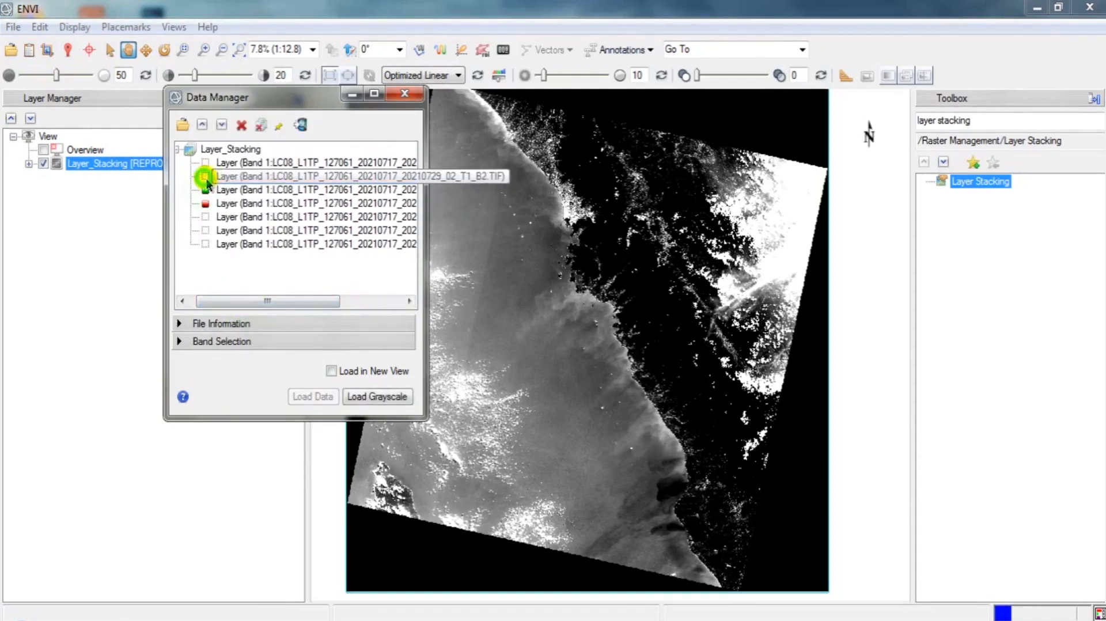
click(308, 396)
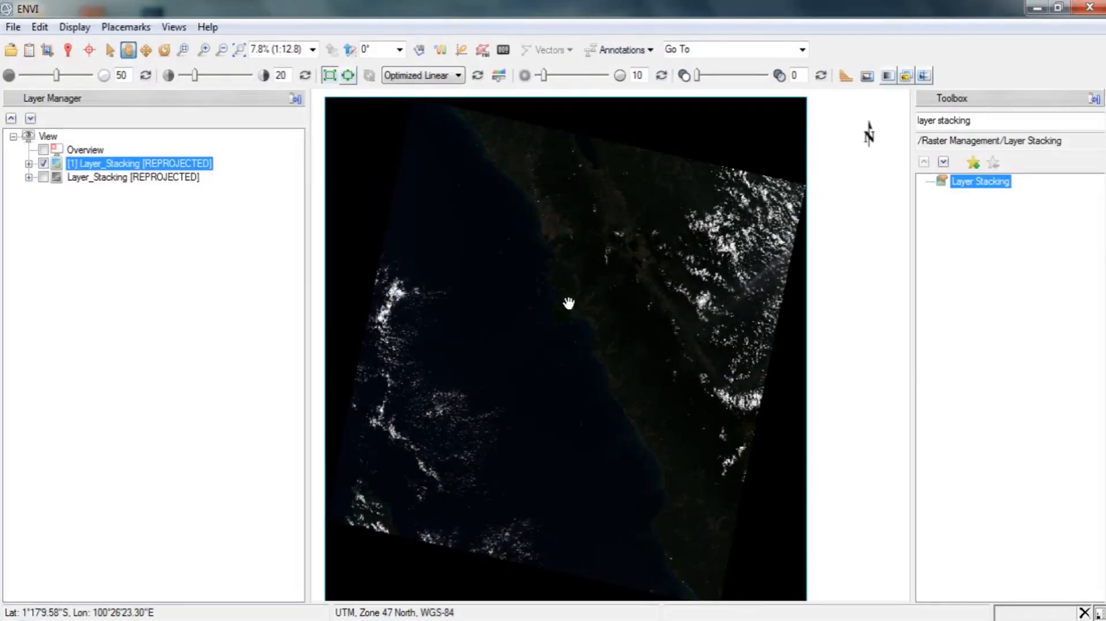
scroll(569, 304, up, 2)
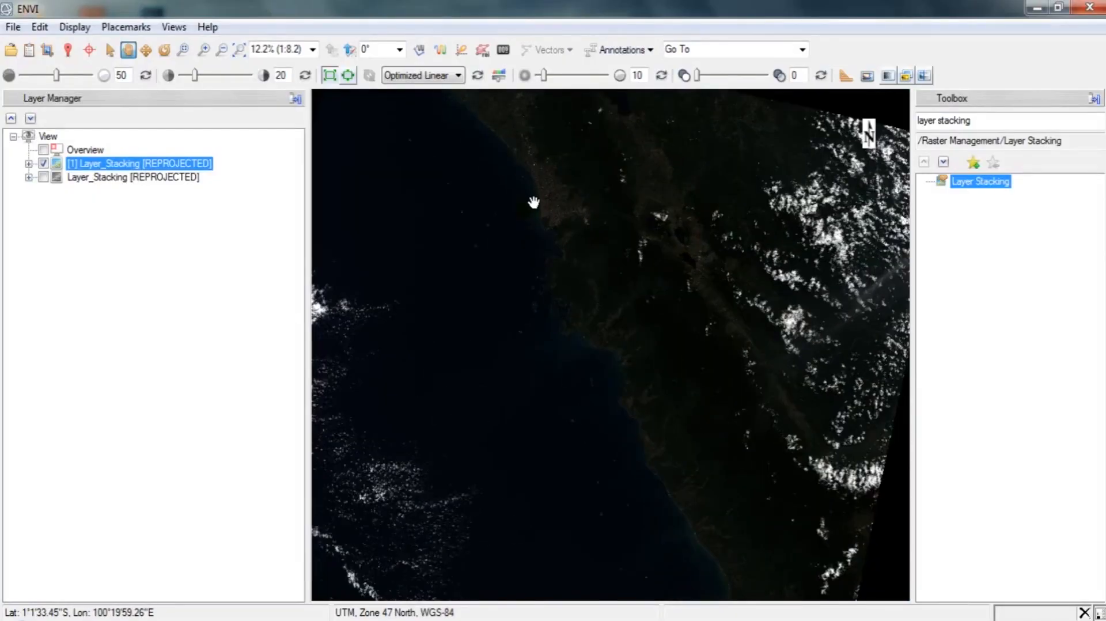
drag(534, 224, 514, 213)
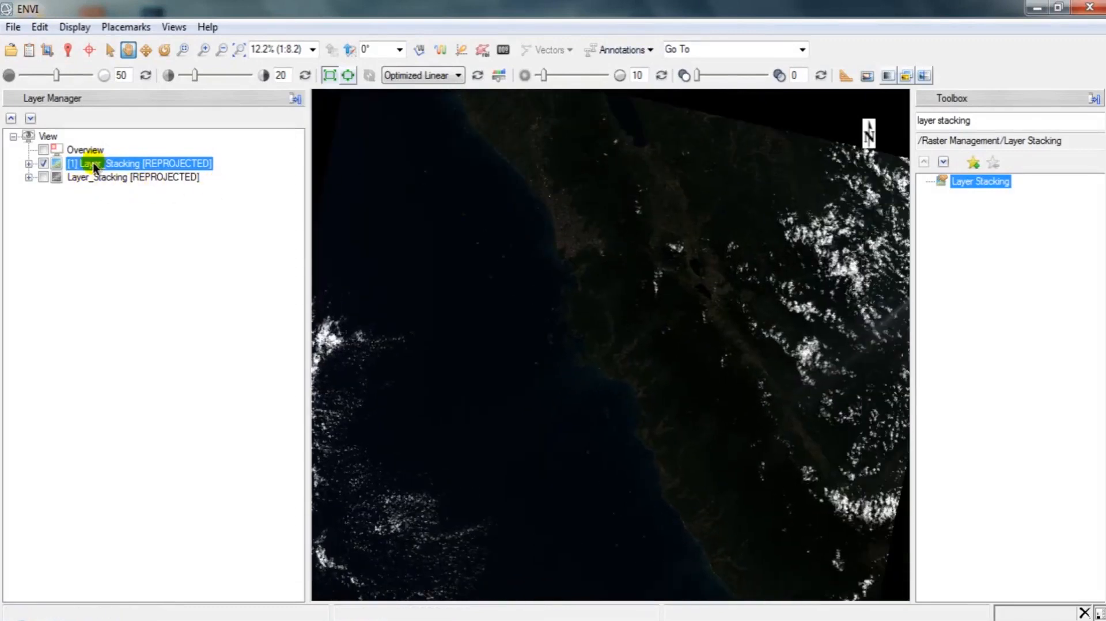
- Switch to File Explorer and review the band names listed in LC09_MUL_BandNames in the Txt folder
click(28, 51)
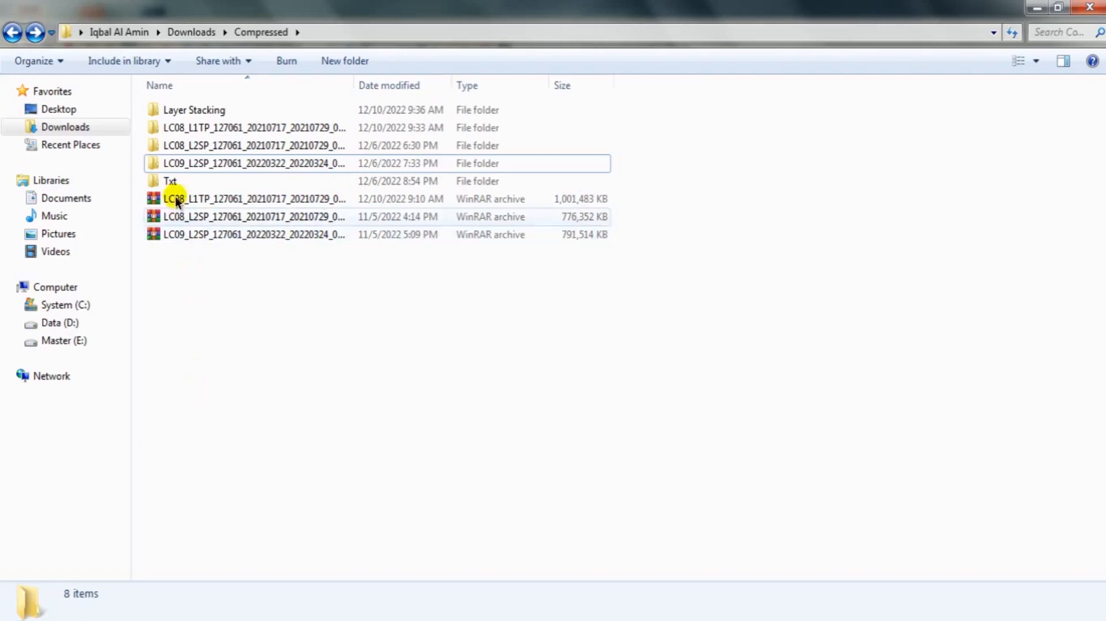
double_click(171, 182)
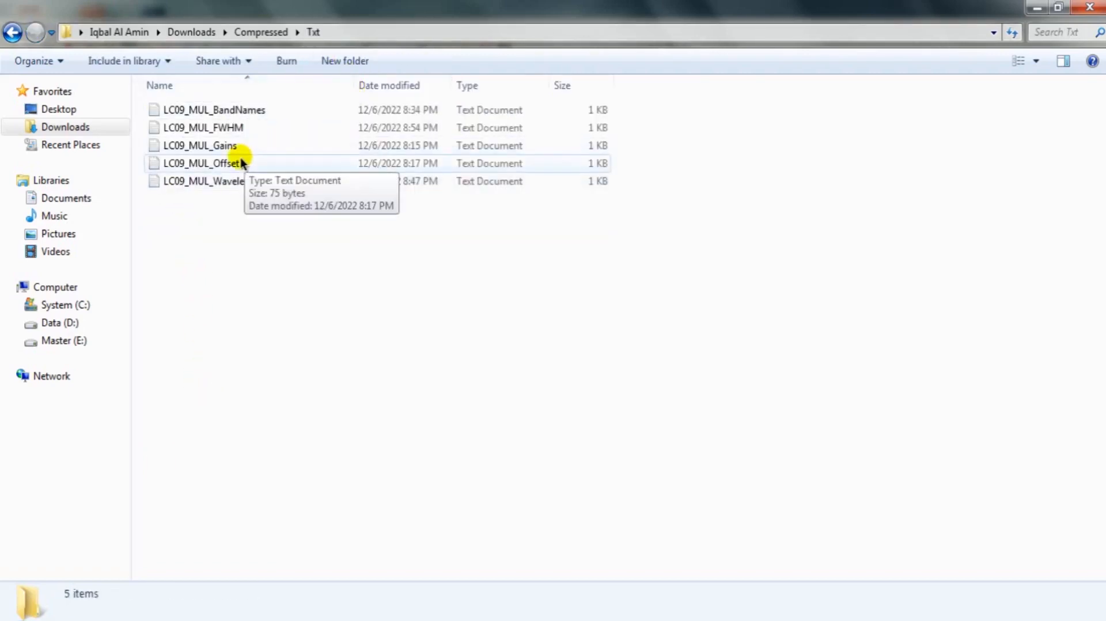
double_click(242, 111)
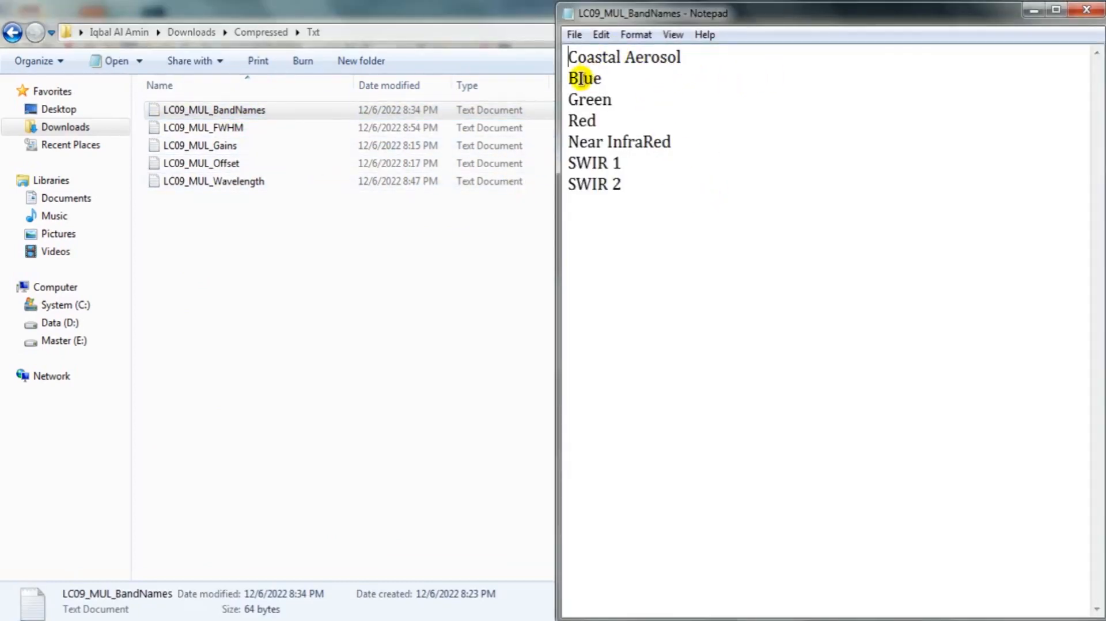
drag(635, 185, 578, 56)
click(1087, 9)
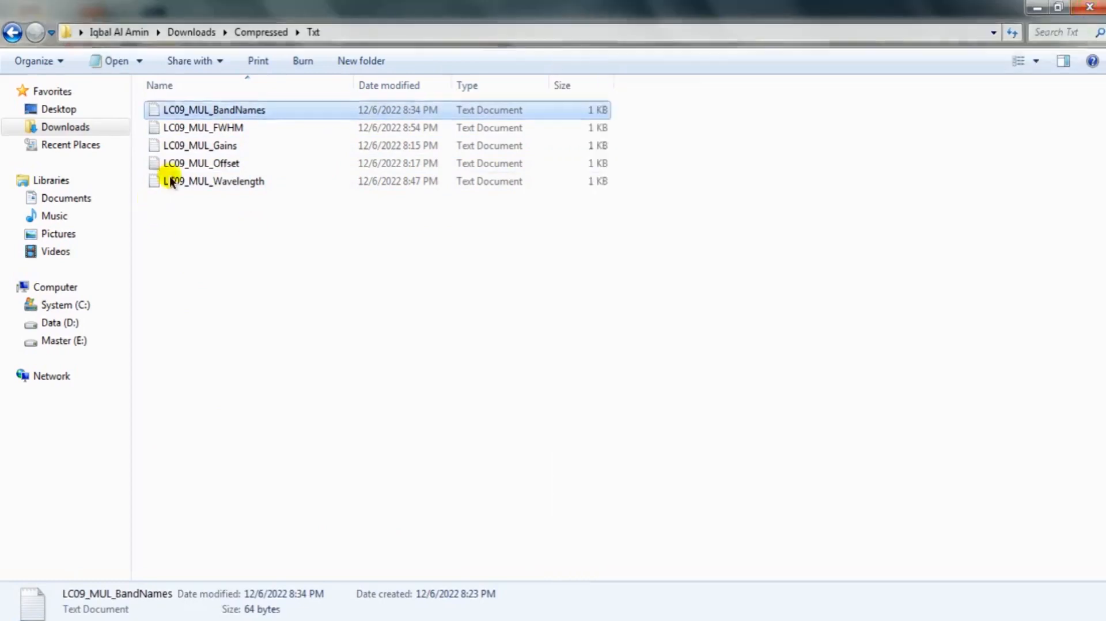
- Create a folder named "Data Text" in the Compressed folder
click(12, 33)
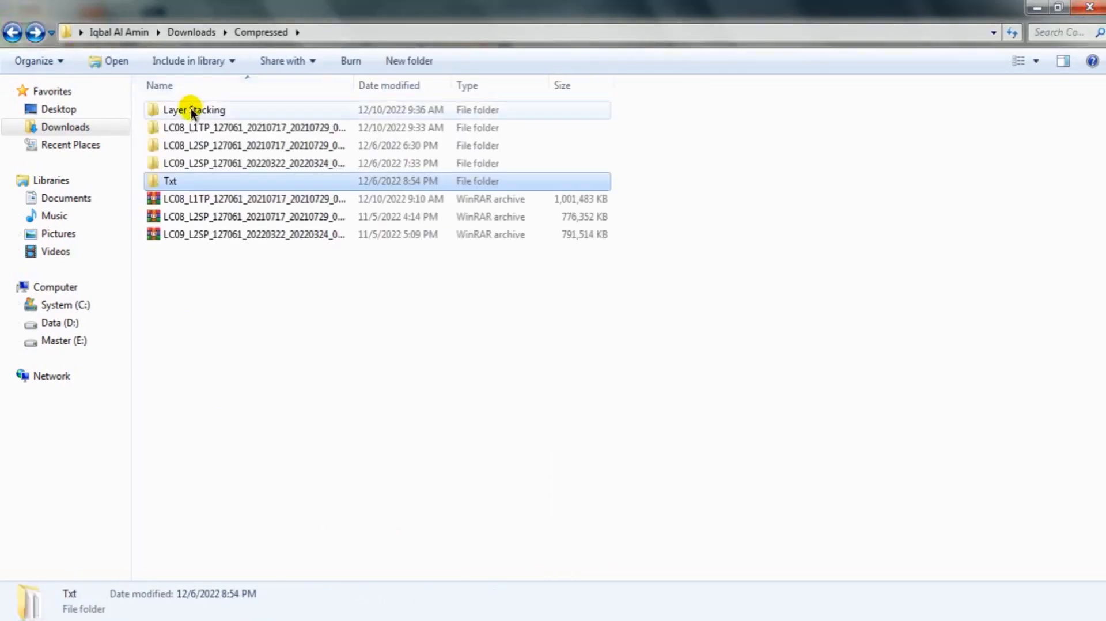
click(402, 62)
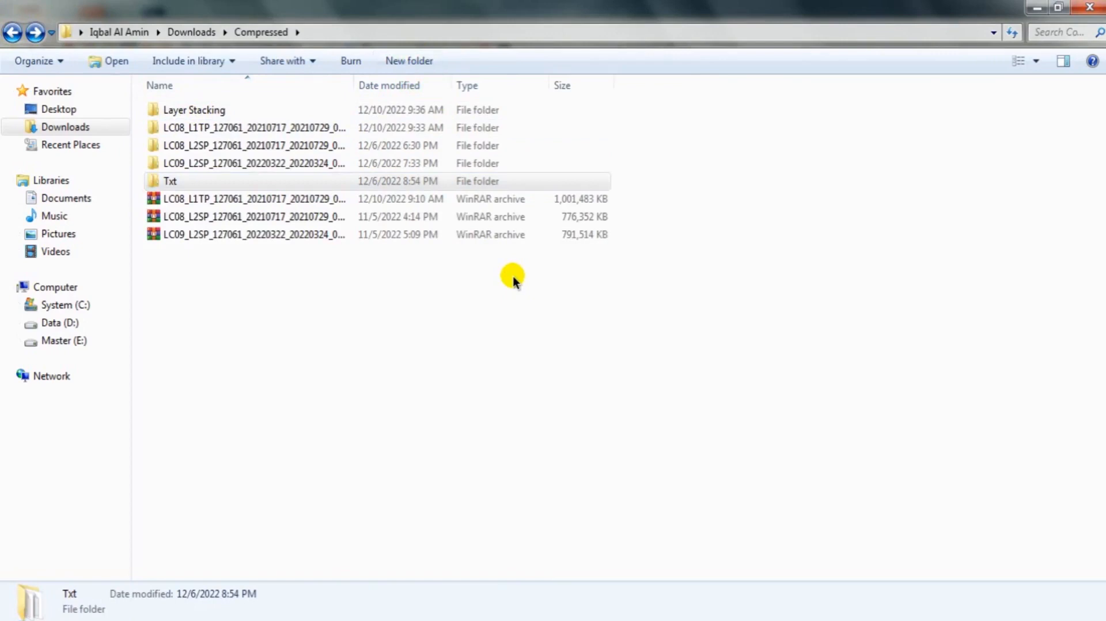
text(D)
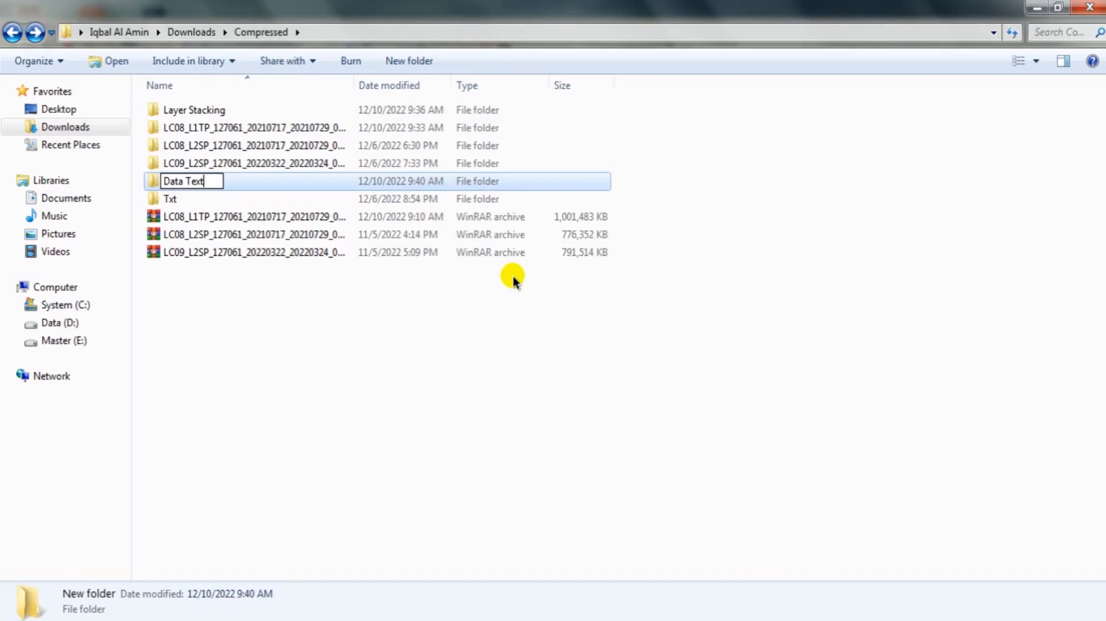
text(ata Text)
key(Return)
key(Return)
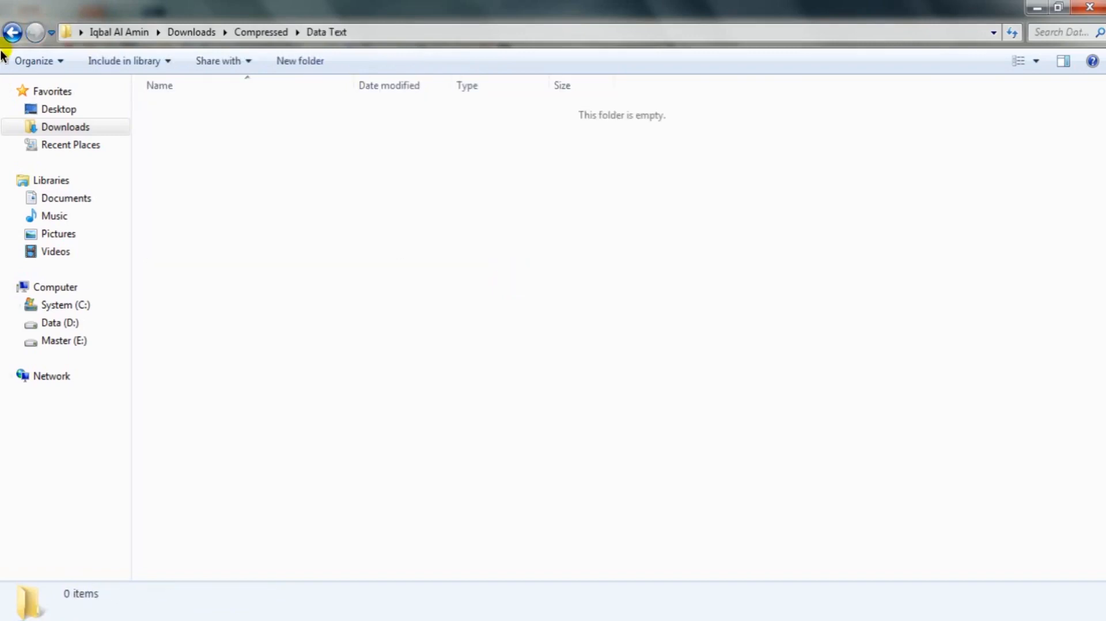
click(12, 32)
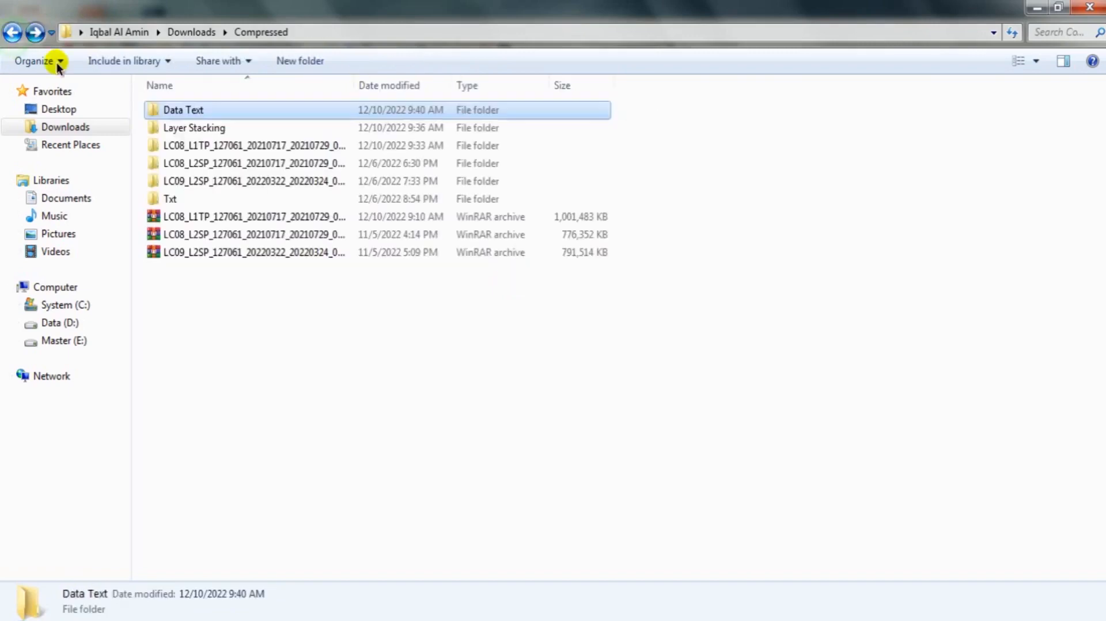
- Copy LC09_MUL_BandNames from the Txt folder into the Data Text folder
double_click(180, 199)
click(194, 115)
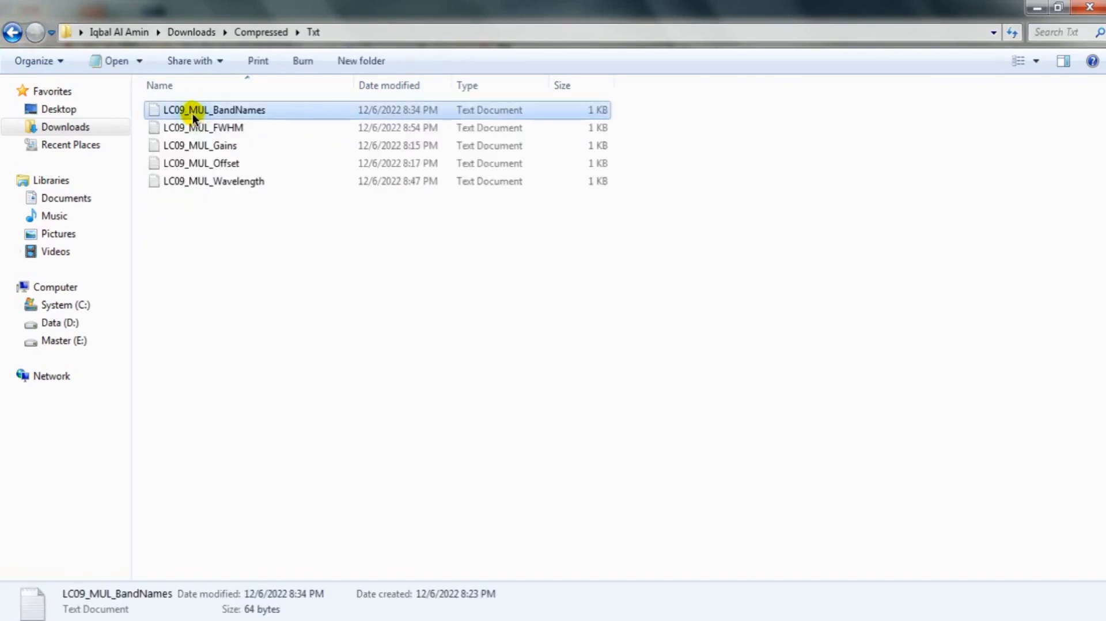
click(12, 32)
click(182, 116)
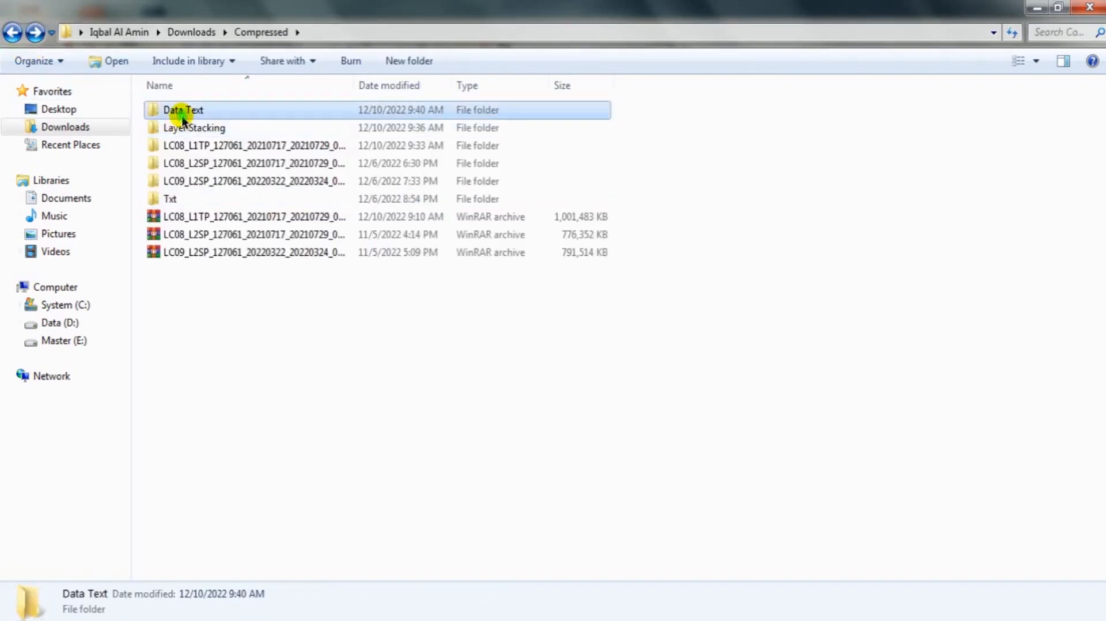
double_click(182, 116)
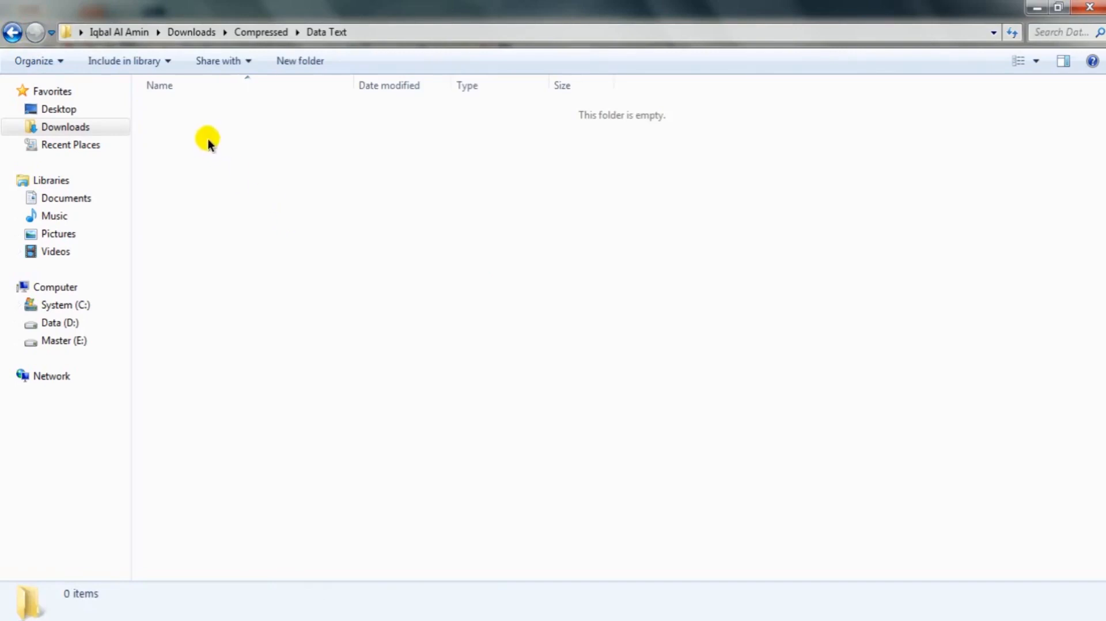
key(ctrl+v)
- Check the contents of the copied band names file and rename it LC08_MUL_BandNames
double_click(217, 116)
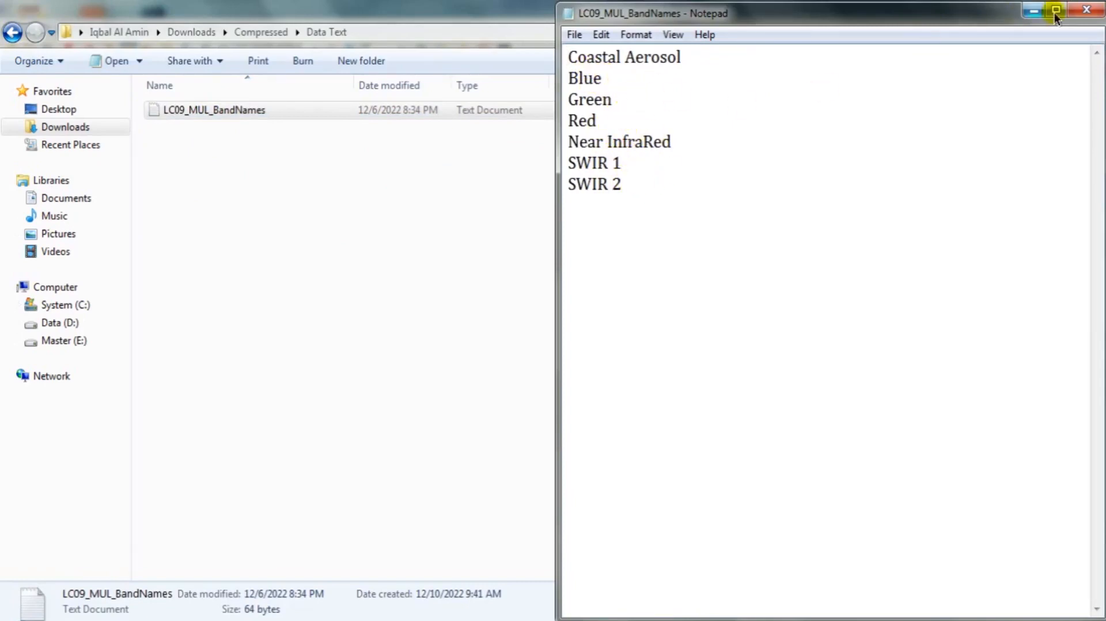
click(1087, 10)
click(178, 118)
click(185, 115)
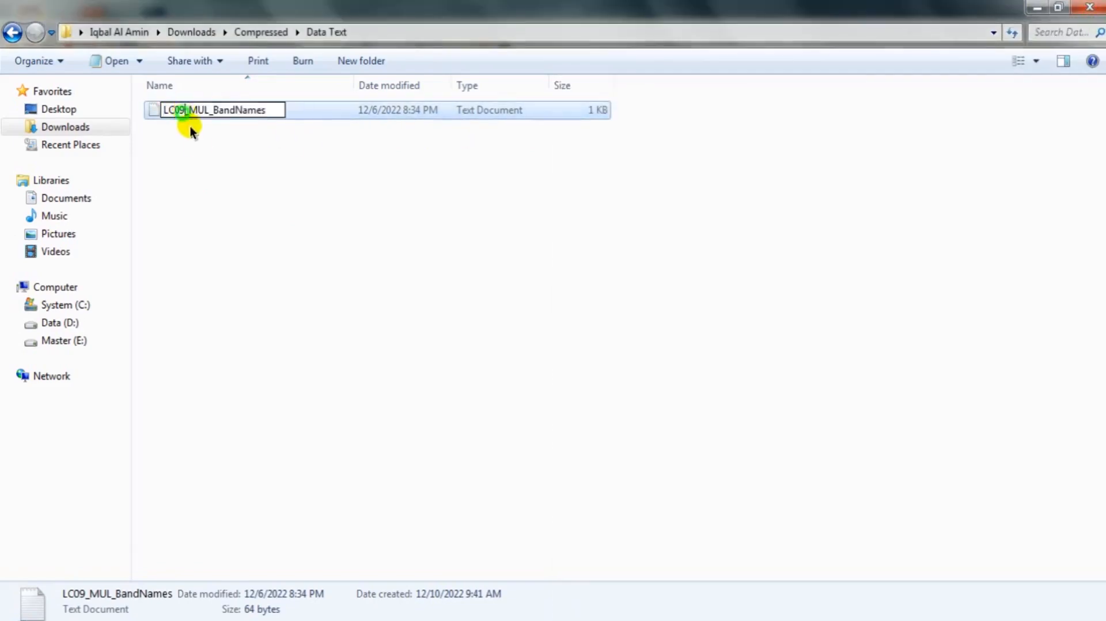
key(BackSpace)
text(8)
click(222, 151)
- Return to the Txt folder and compare the values in LC09_MUL_FWHM and LC09_MUL_Wavelength
click(11, 31)
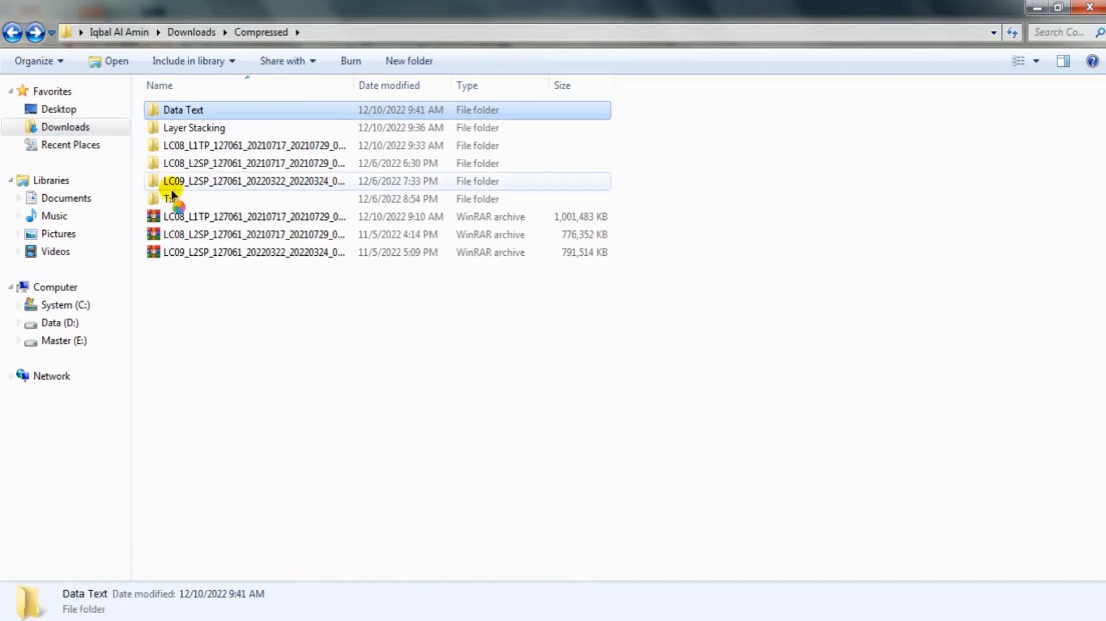
double_click(242, 202)
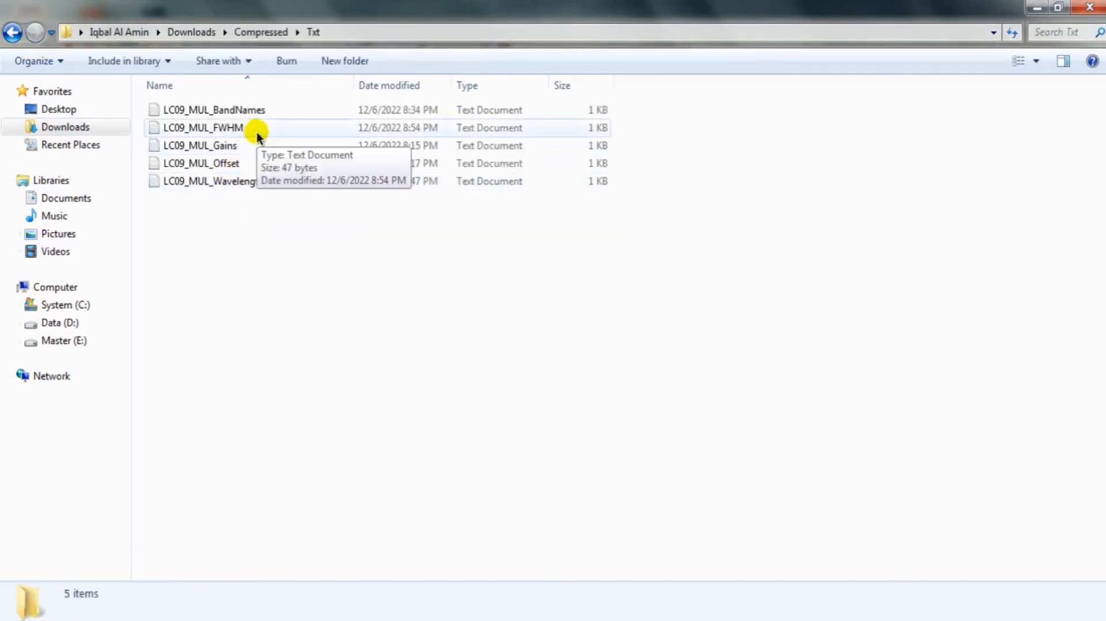
double_click(237, 129)
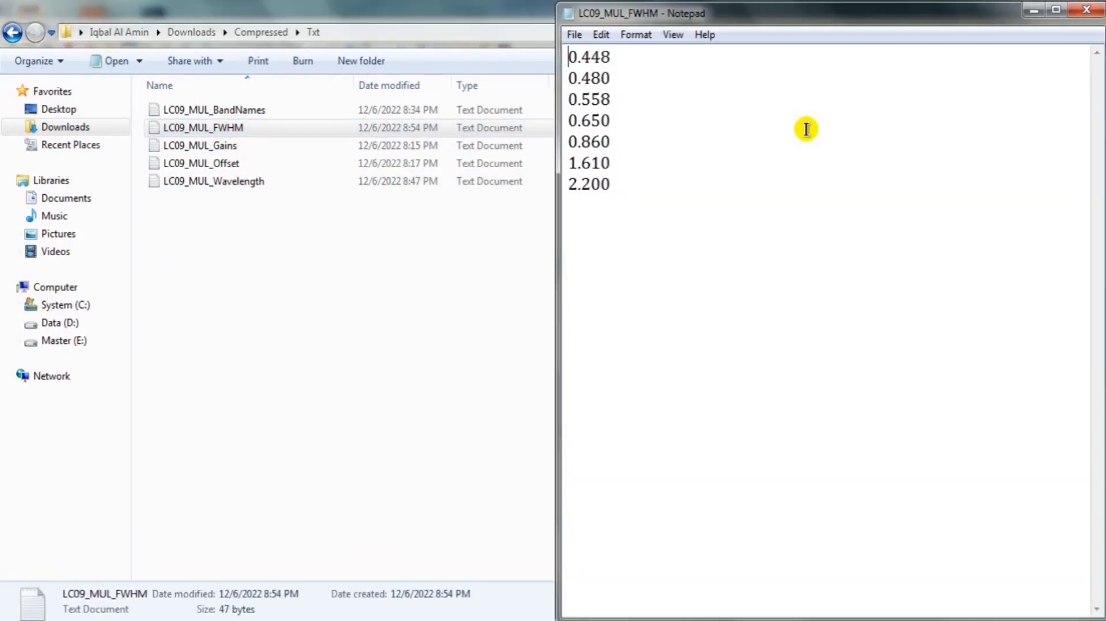
click(1086, 10)
click(200, 209)
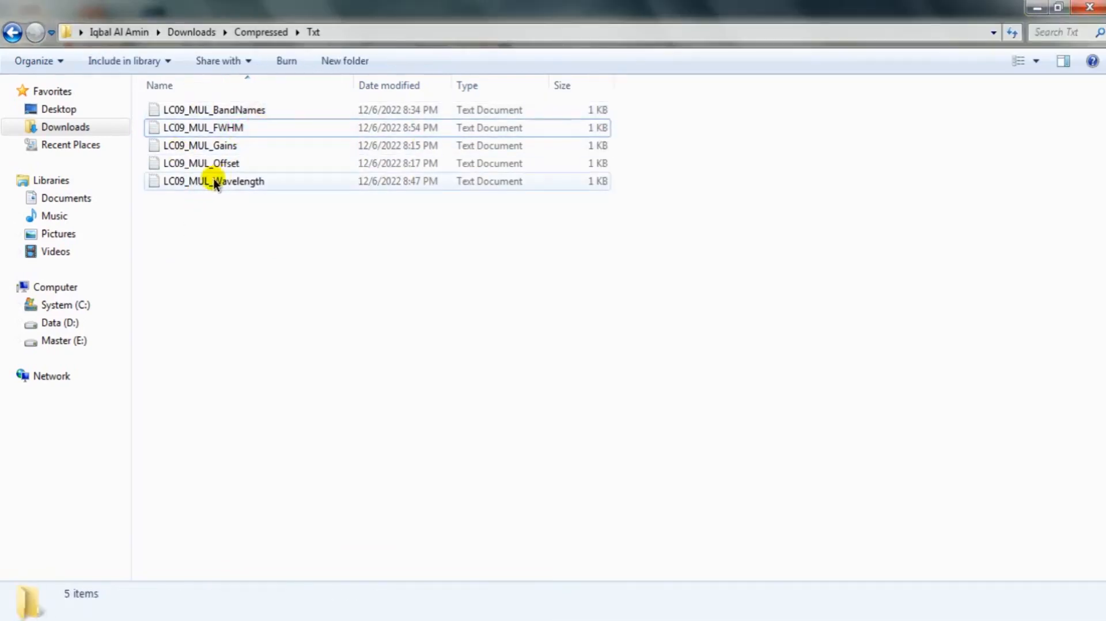
drag(260, 217, 249, 151)
click(250, 225)
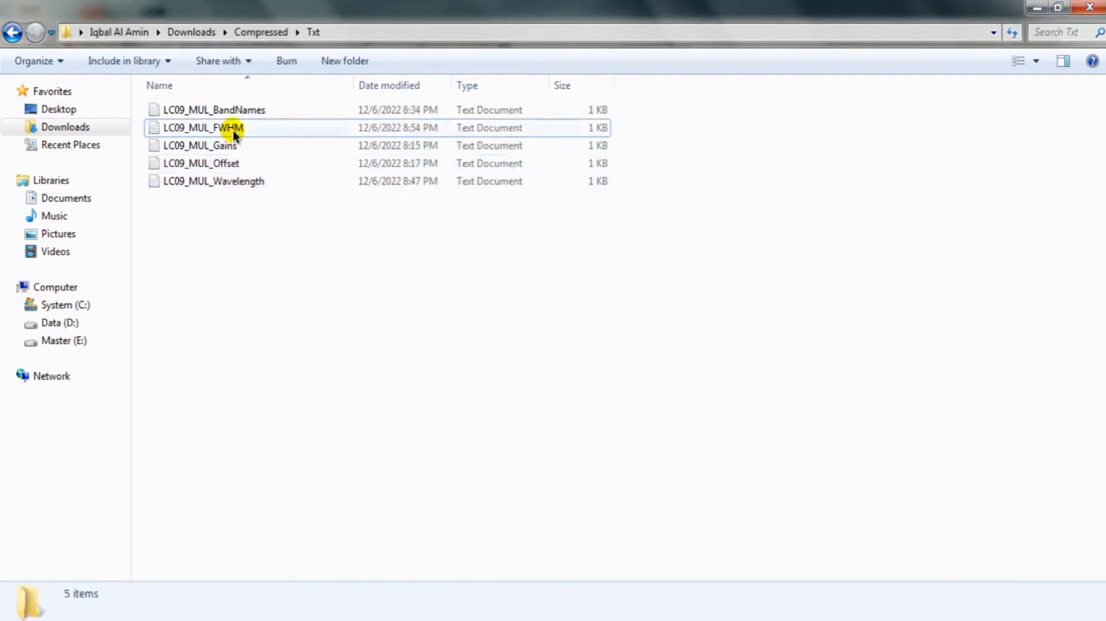
click(244, 184)
double_click(244, 184)
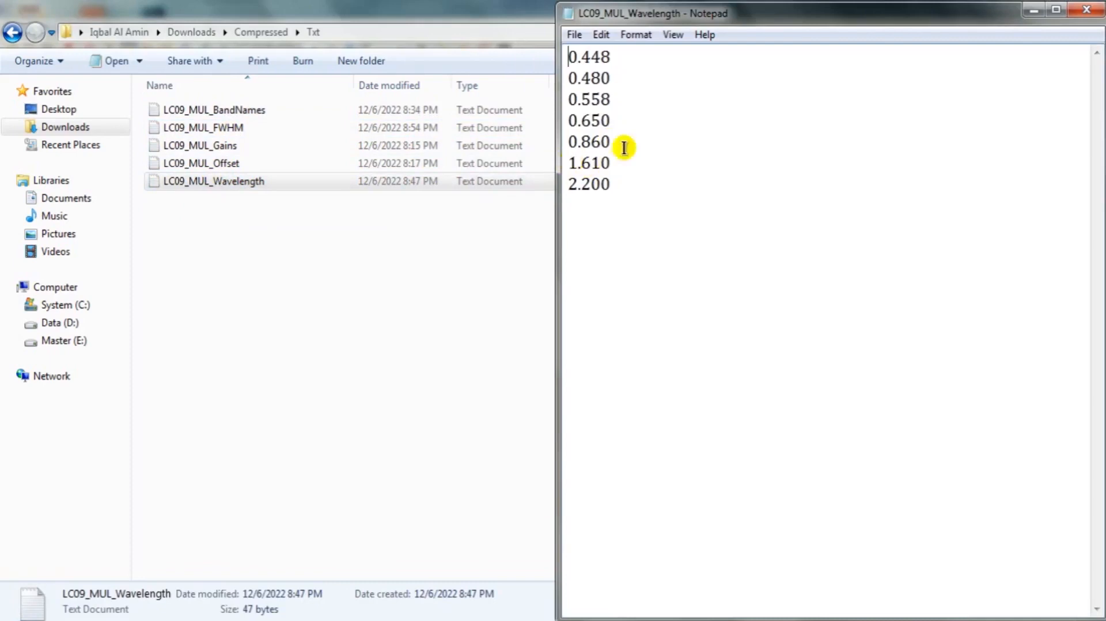
click(1087, 13)
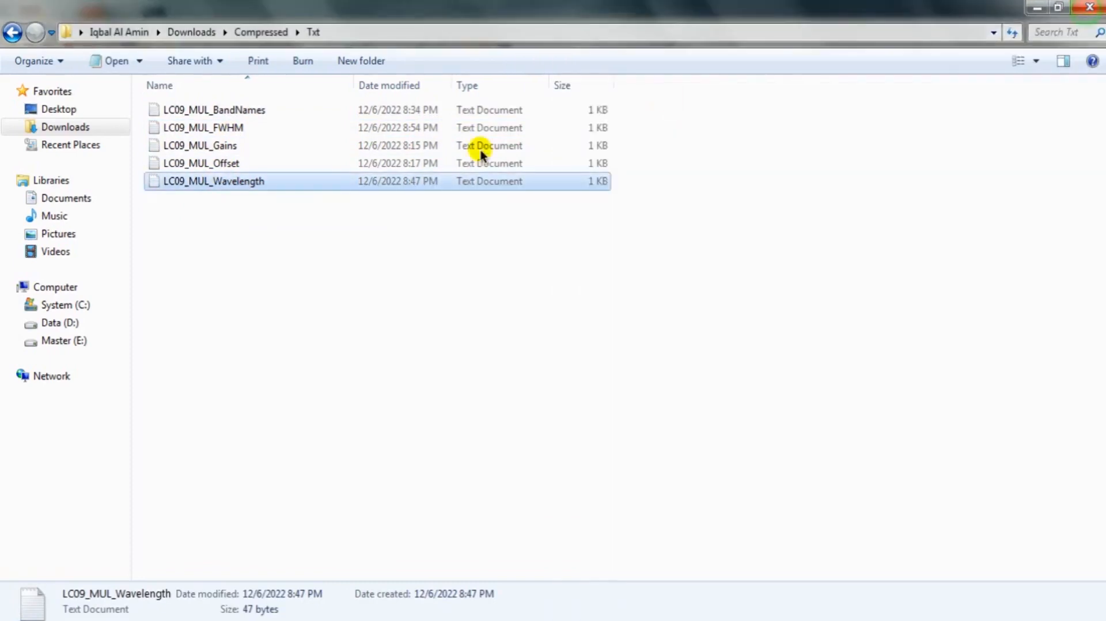
- Copy LC09_MUL_Gains, LC09_MUL_Offset and LC09_MUL_Wavelength from the Txt folder into the Data Text folder
click(292, 212)
drag(198, 229, 209, 155)
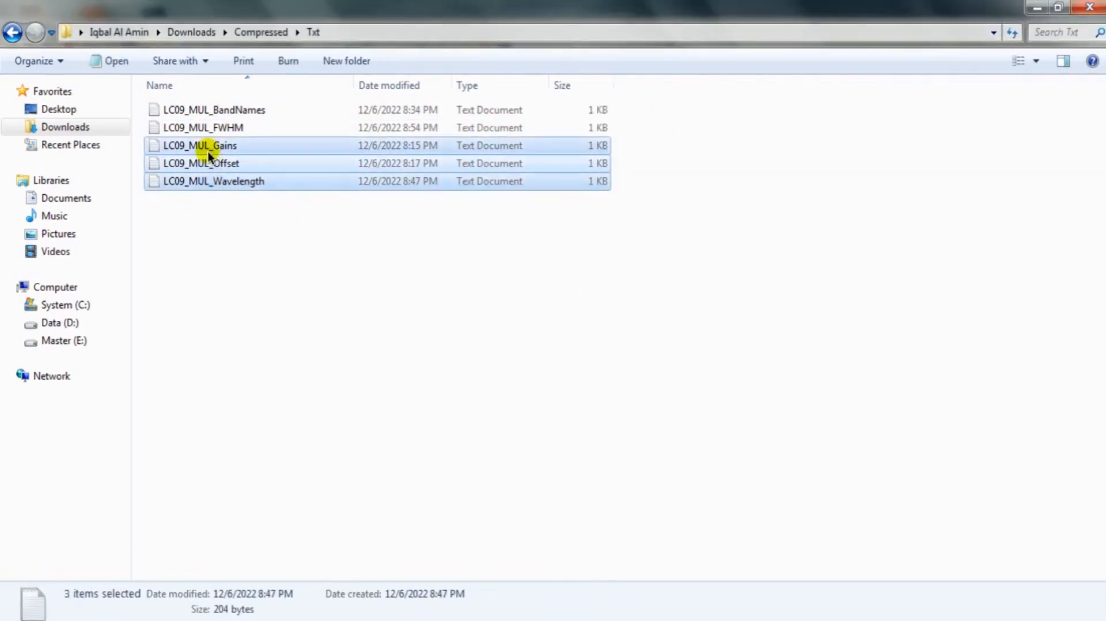
click(13, 31)
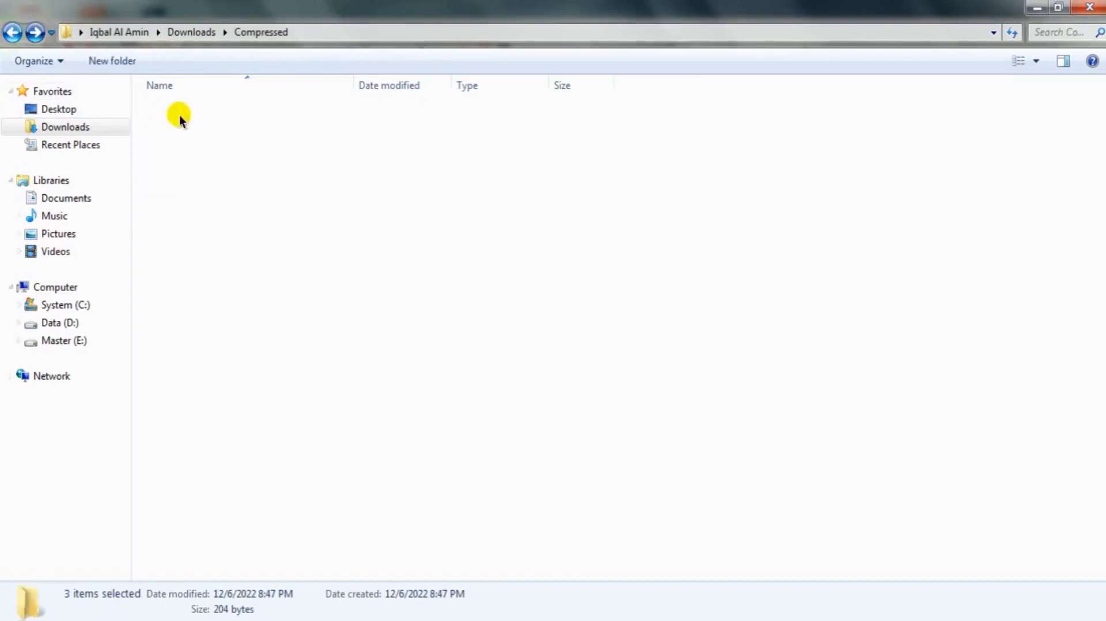
double_click(185, 109)
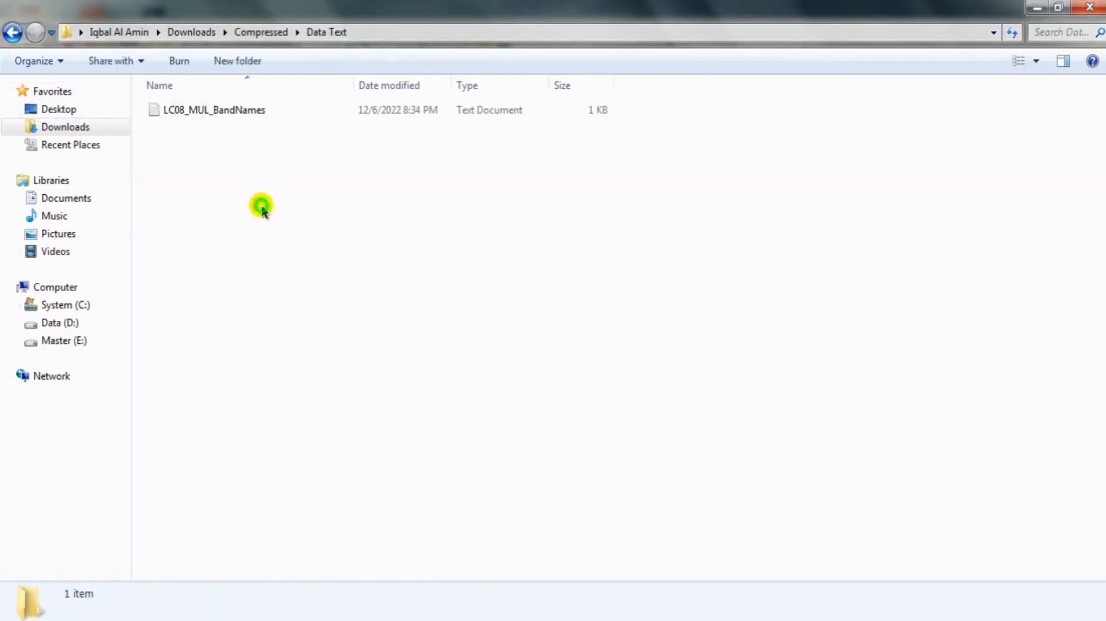
key(ctrl+v)
click(279, 277)
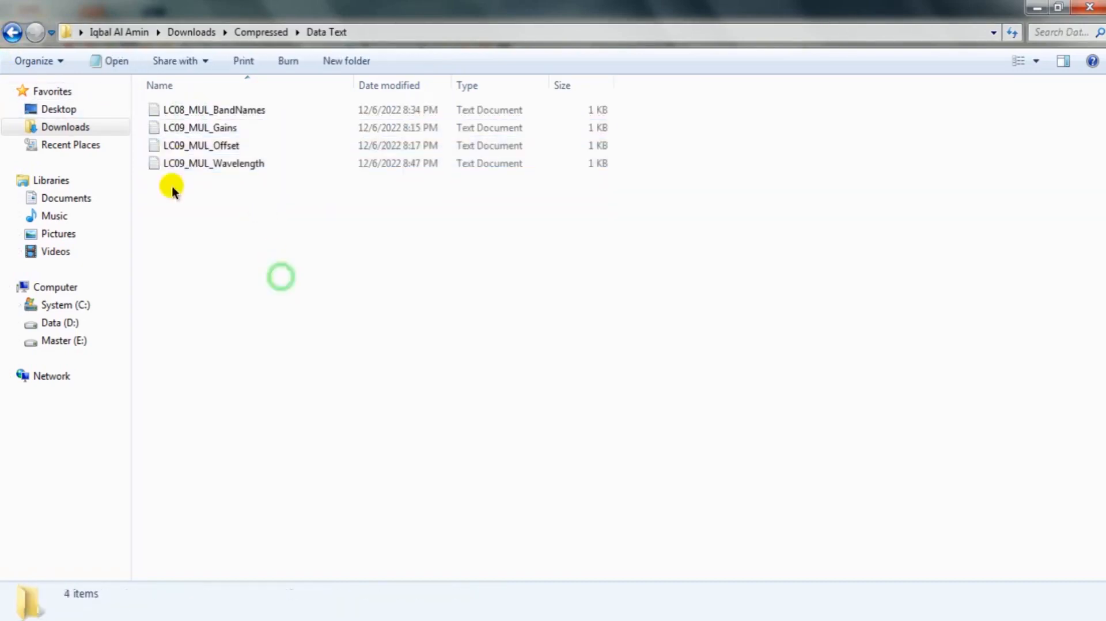
- Rename LC09_MUL_Gains in the Data Text folder as LC08_MUL_Gains
click(187, 129)
click(185, 131)
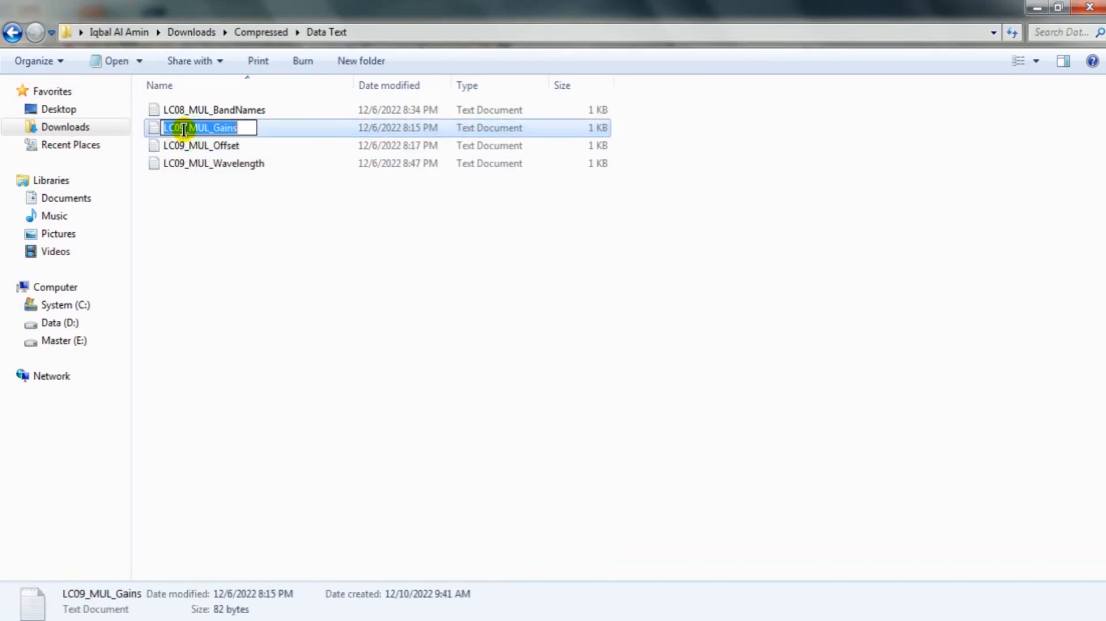
click(185, 129)
key(BackSpace)
text(8)
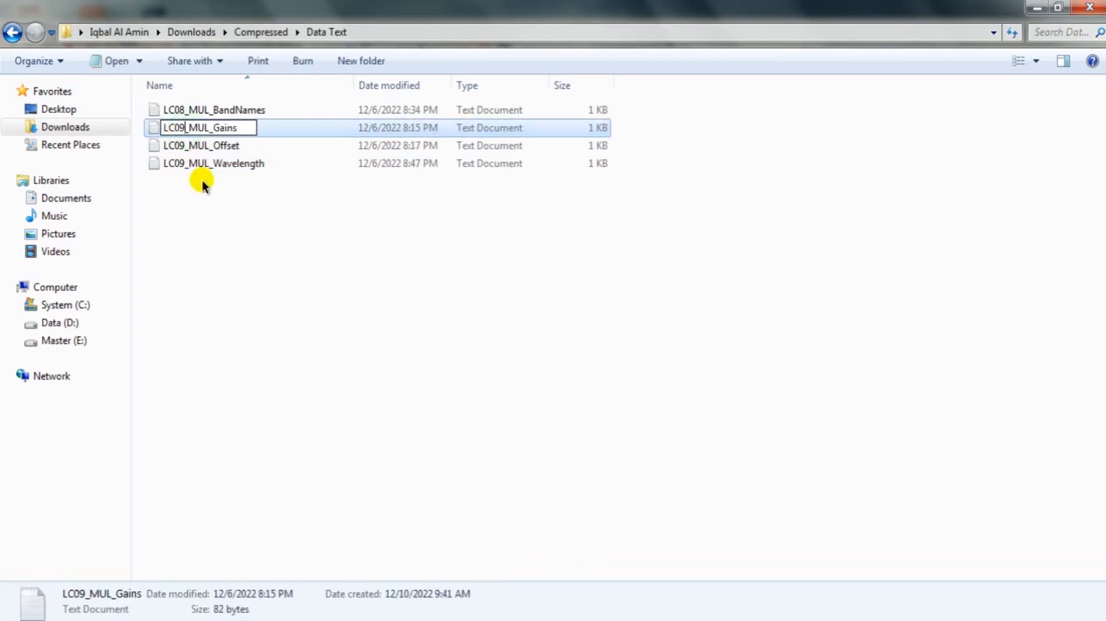
- Rename LC09_MUL_Offset in the Data Text folder as LC08_MUL_Offset
click(184, 146)
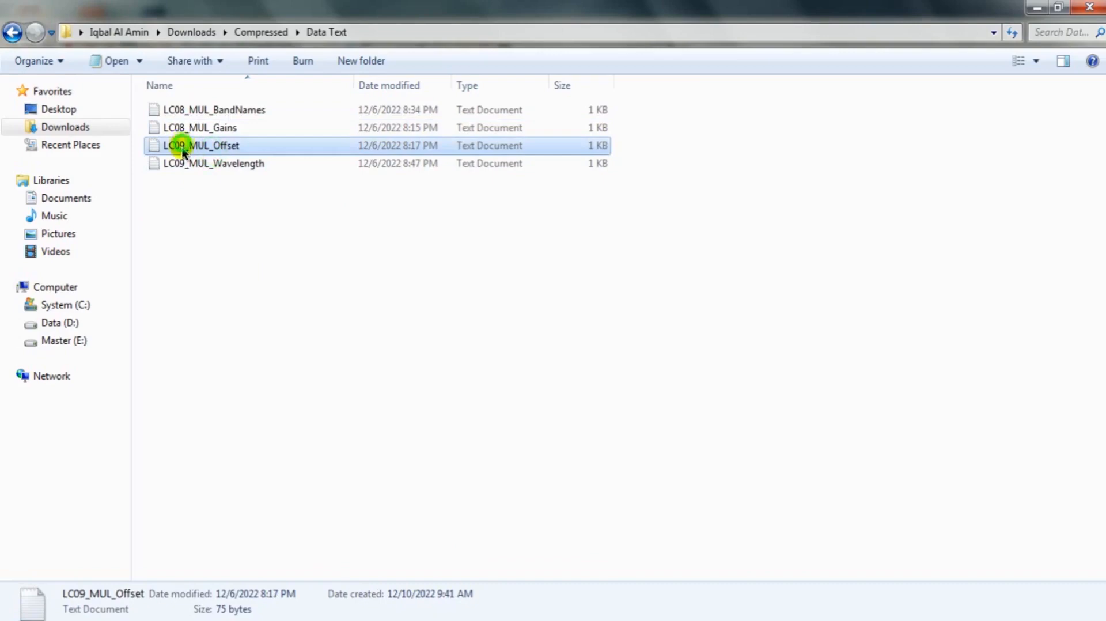
click(184, 148)
key(BackSpace)
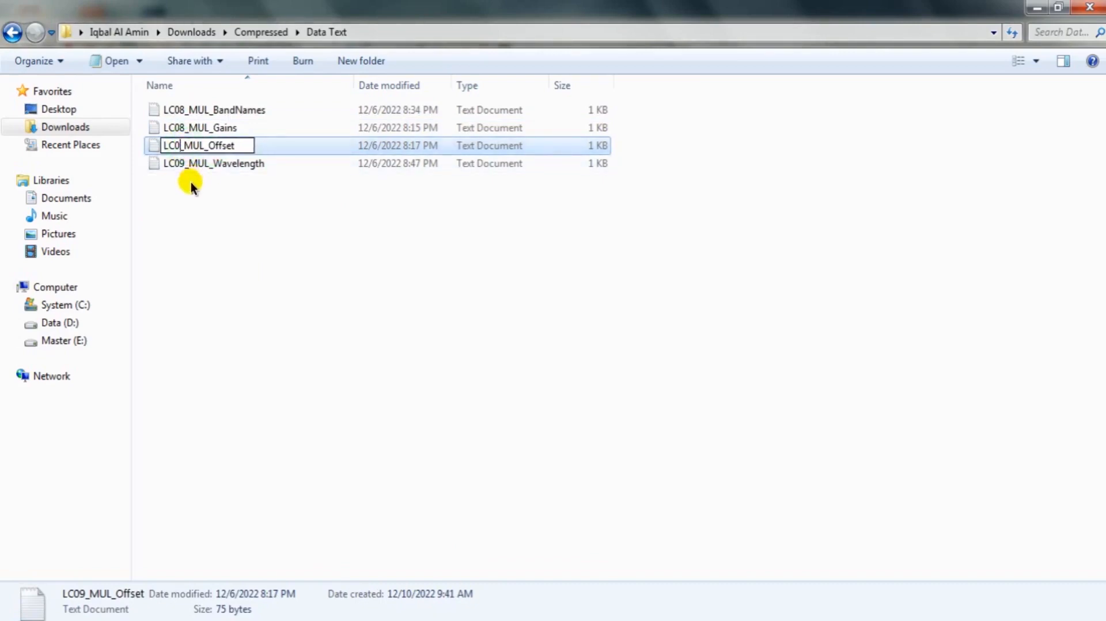
text(8)
- Rename LC09_MUL_Wavelength in the Data Text folder as LC08_MUL_Wavelength
click(184, 162)
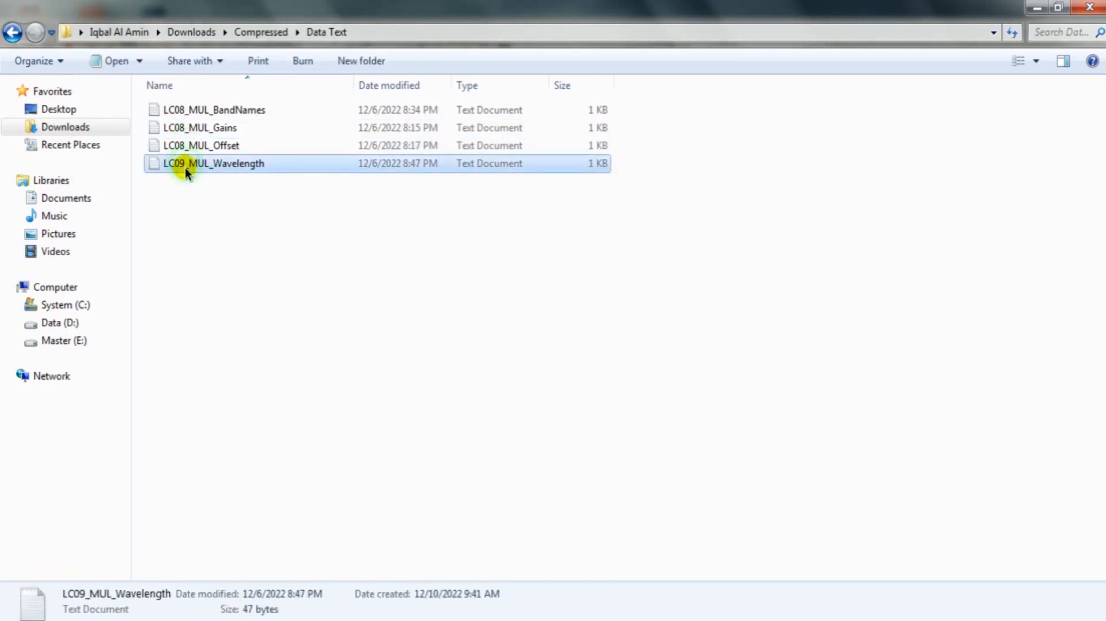
click(185, 168)
click(185, 166)
key(BackSpace)
text(8)
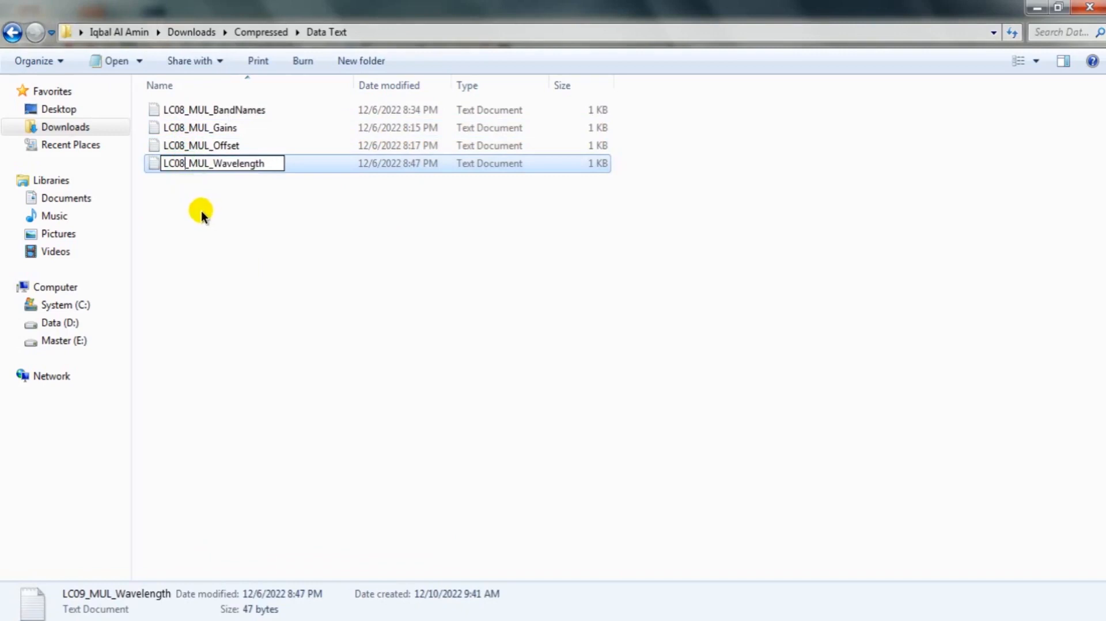
click(198, 242)
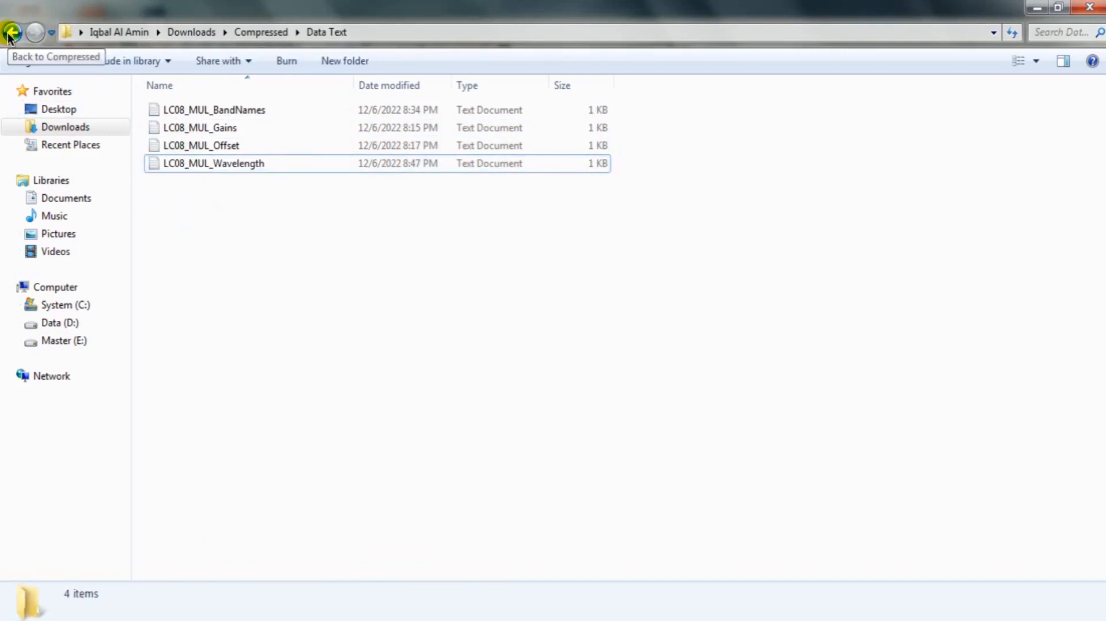
- Open LC08_MUL_Wavelength in Notepad and switch to Chrome to find a band table with an image search for "wavelength landsat 8"
double_click(229, 167)
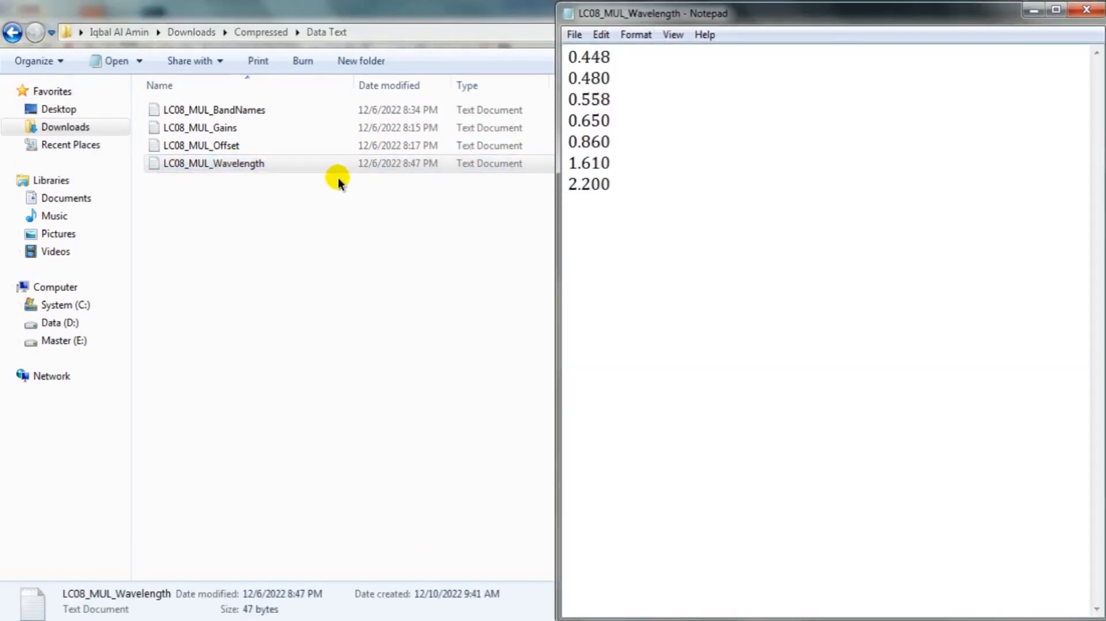
click(46, 612)
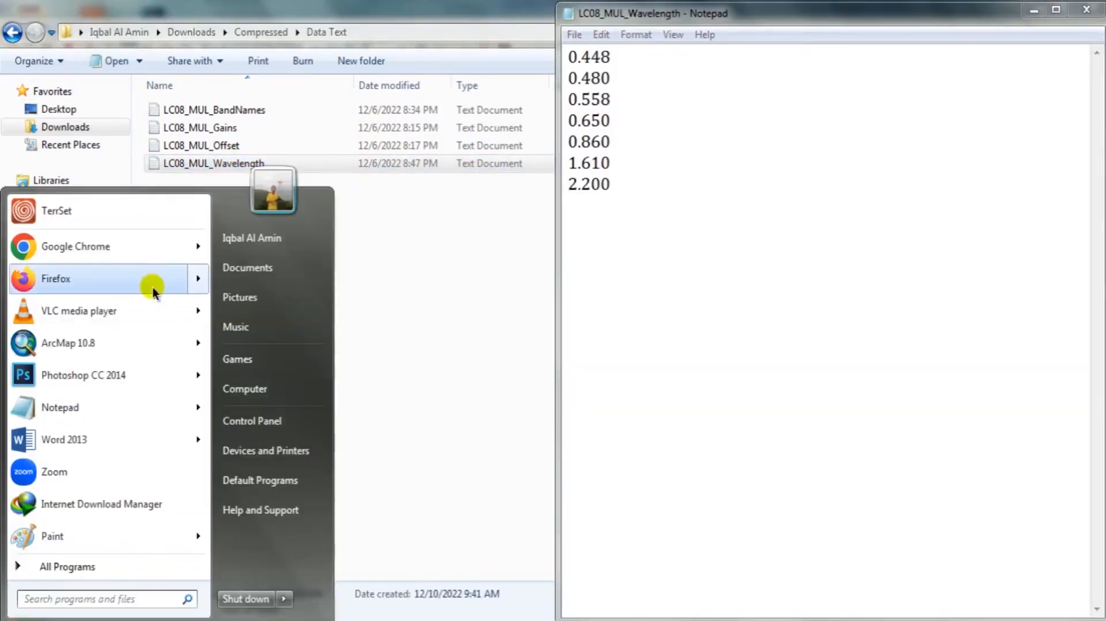
click(87, 247)
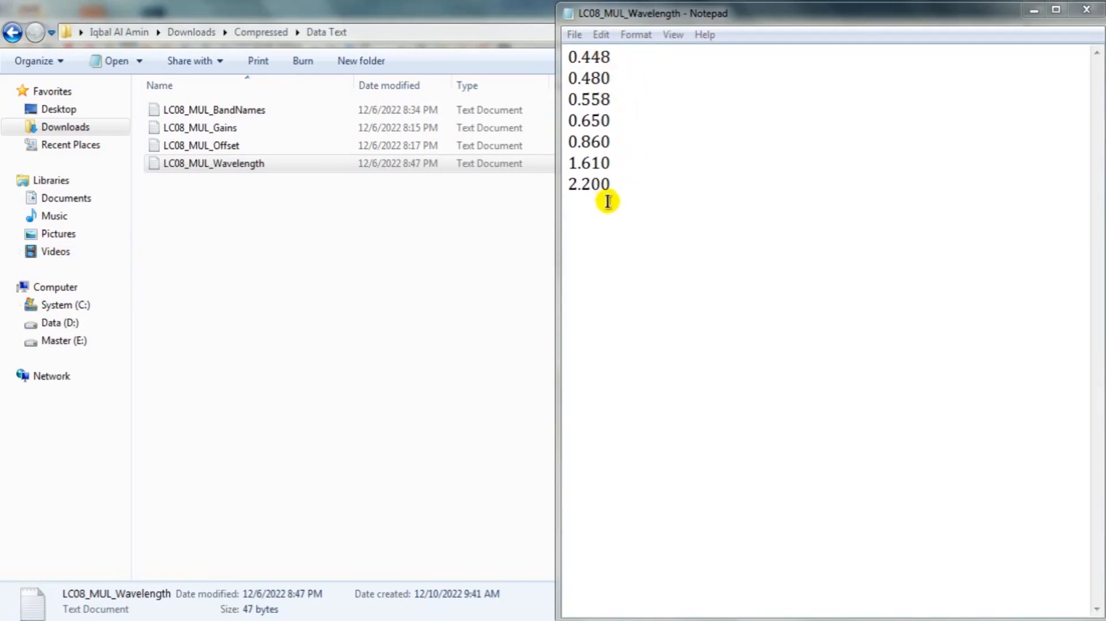
click(1034, 10)
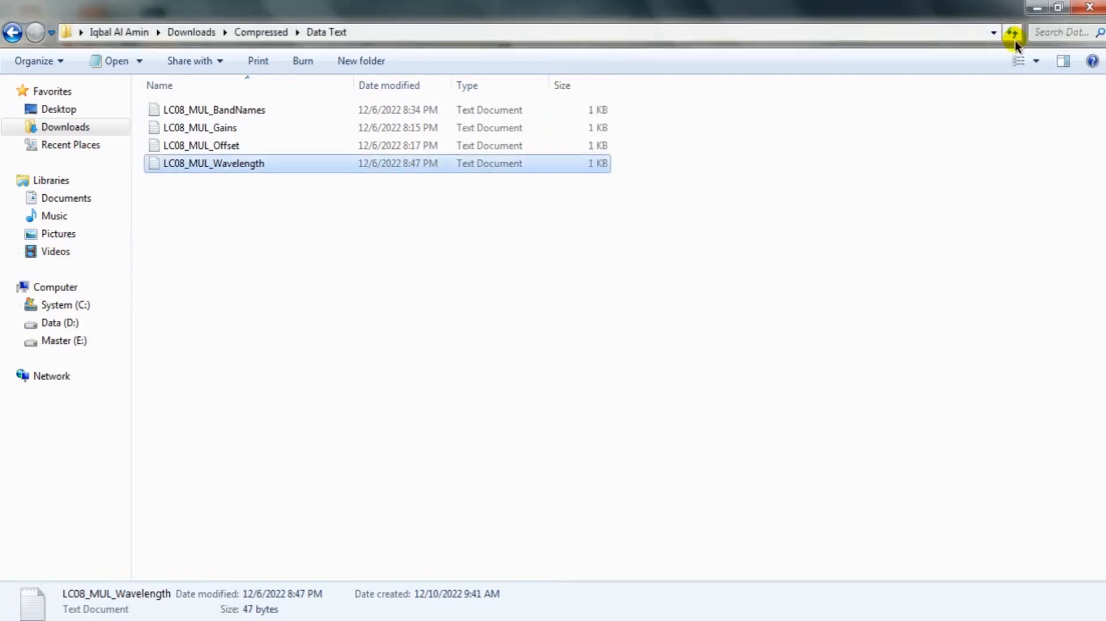
click(1038, 8)
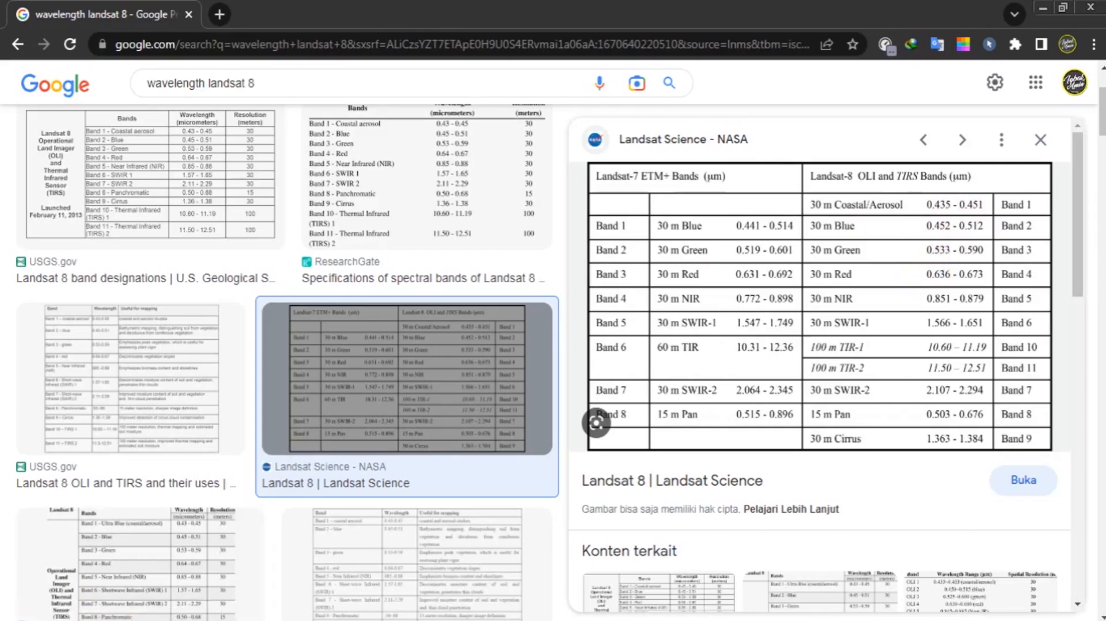
- Compare the wavelengths in LC08_MUL_Wavelength with the Landsat 8 band ranges in the NASA table, and return to the Data Text folder
key(alt+Tab)
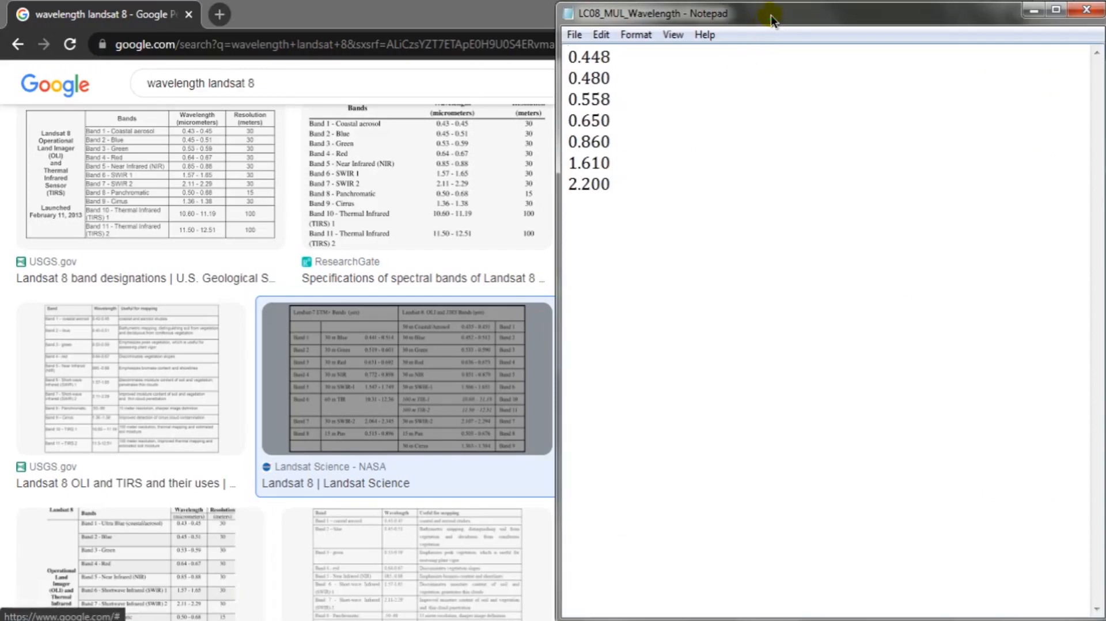
drag(771, 14, 431, 52)
drag(583, 50, 471, 50)
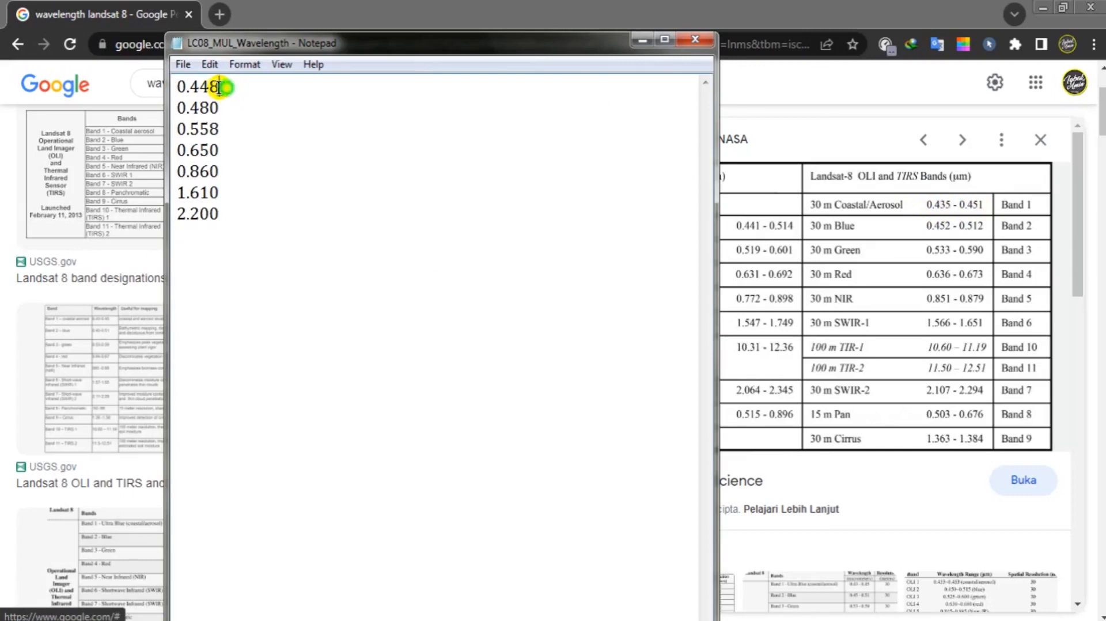
drag(219, 87, 175, 87)
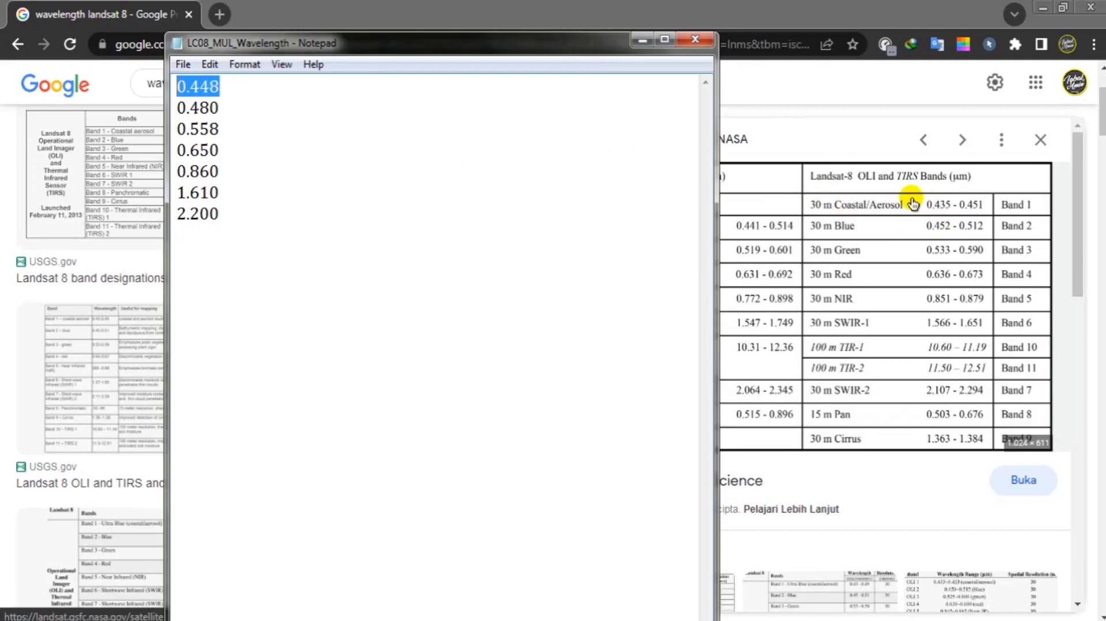
click(215, 106)
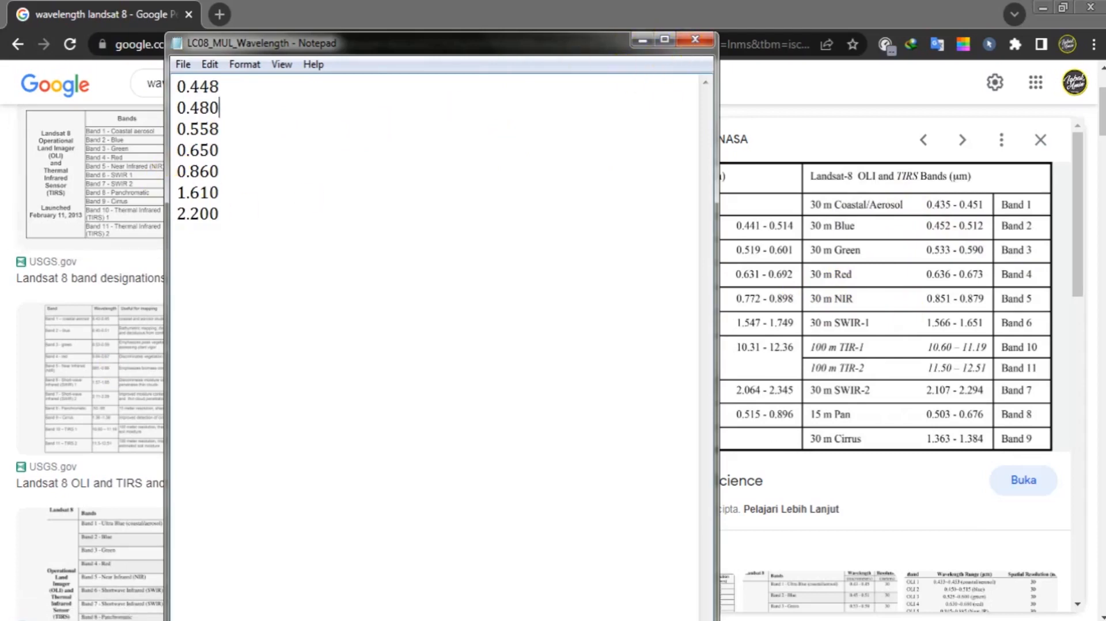
drag(322, 45, 350, 40)
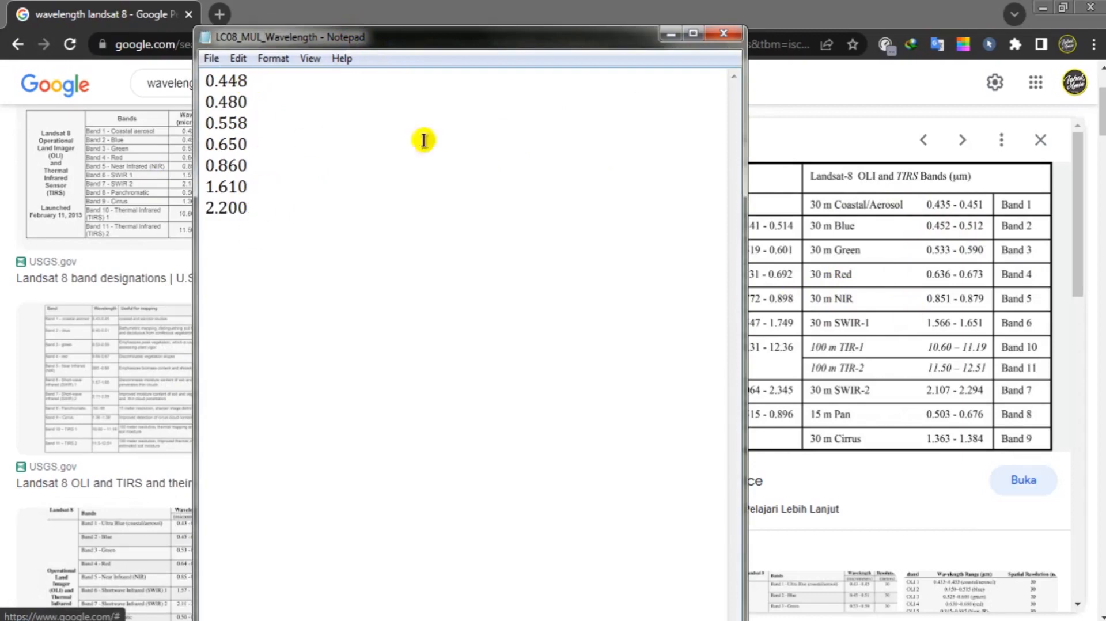
click(669, 36)
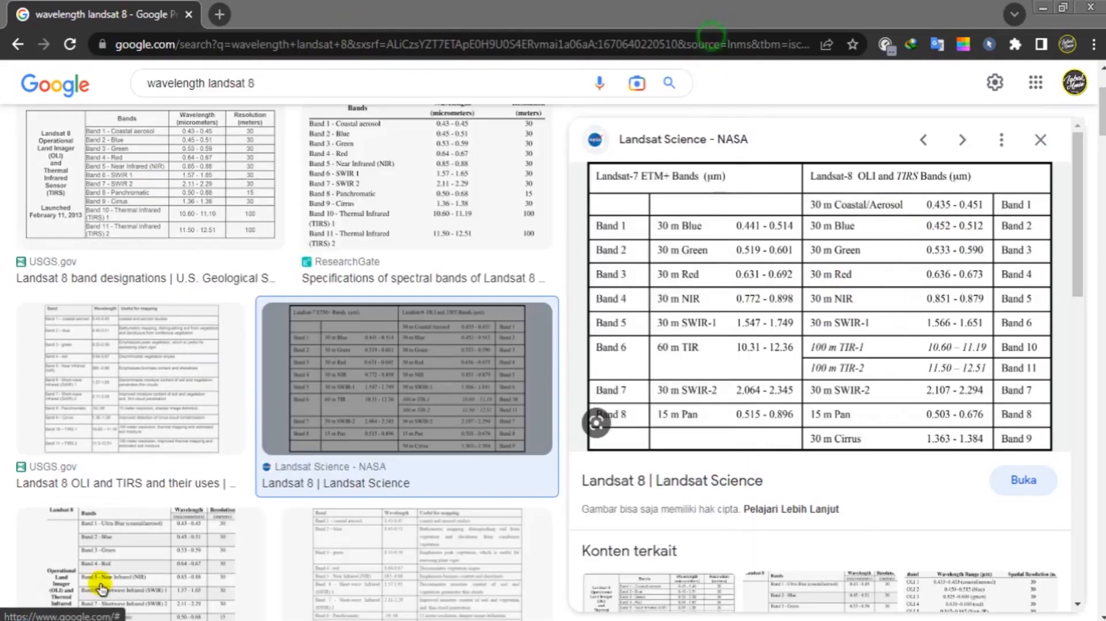
click(62, 520)
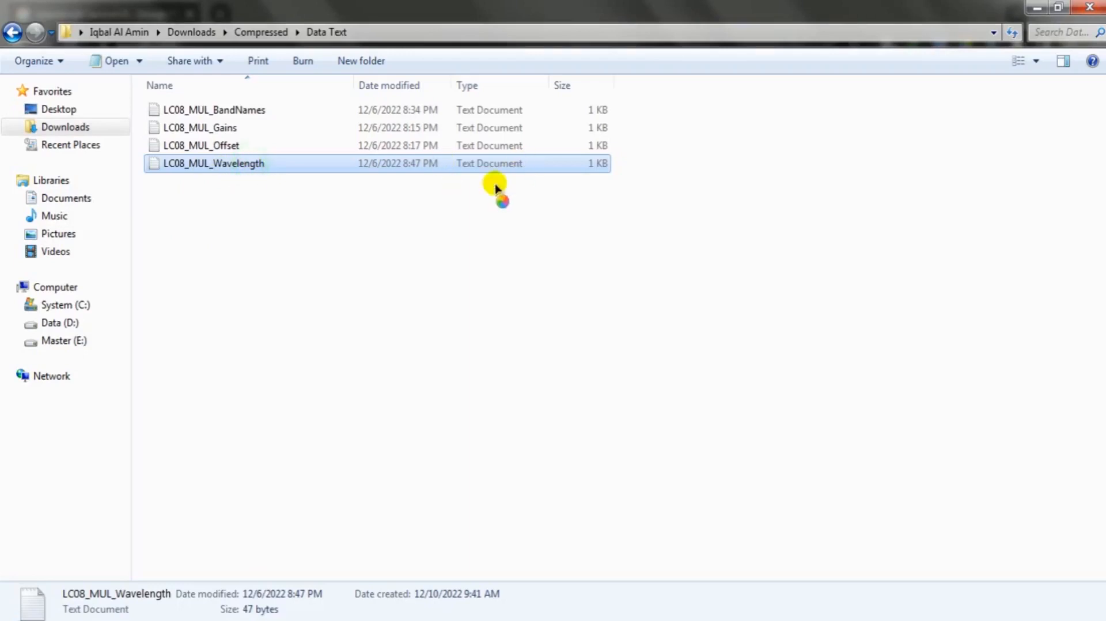
- Open LC08_MUL_Wavelength in Notepad to review its wavelength list, and close the file
double_click(487, 161)
drag(386, 42, 724, 36)
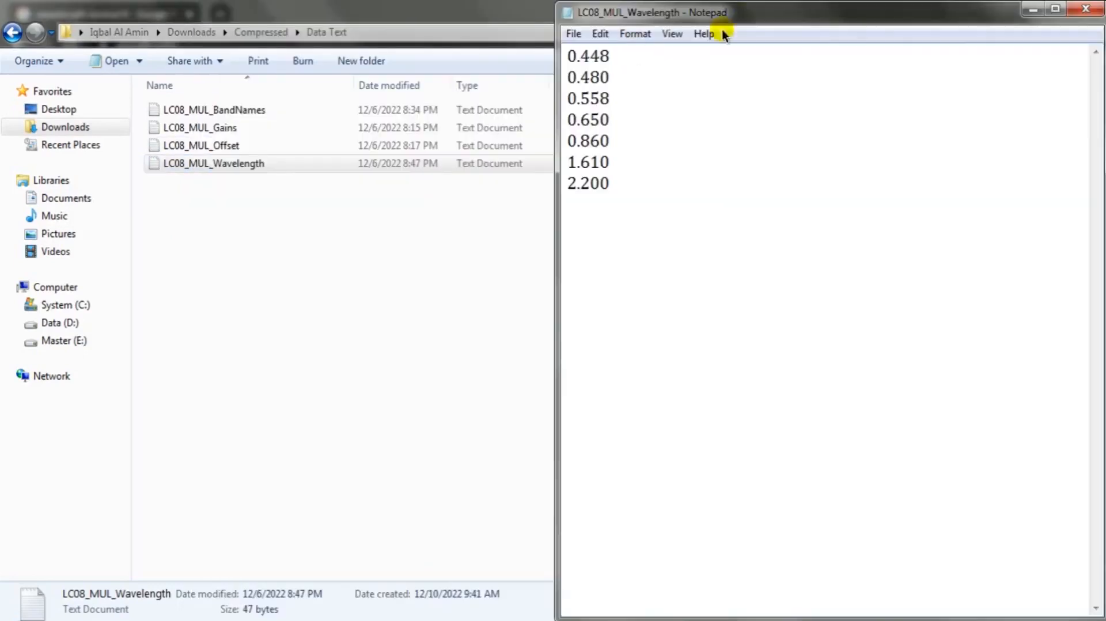
click(1095, 11)
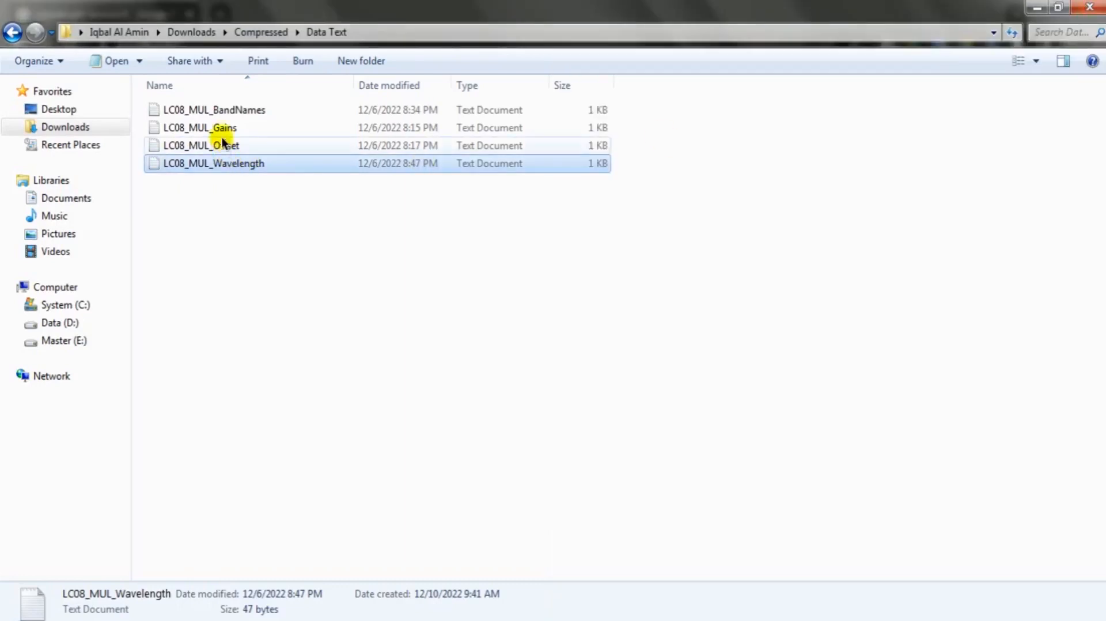
click(163, 387)
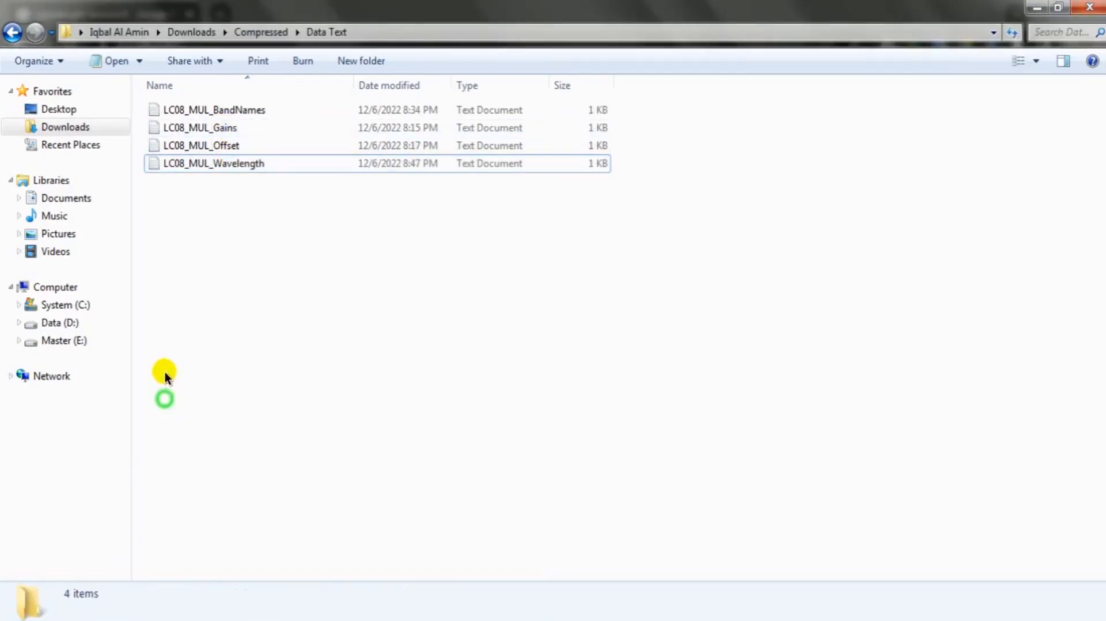
- Open the LC08_L1TP_127061_20210717_20210729_02_T1_MTL text file from its scene folder in WordPad
click(215, 132)
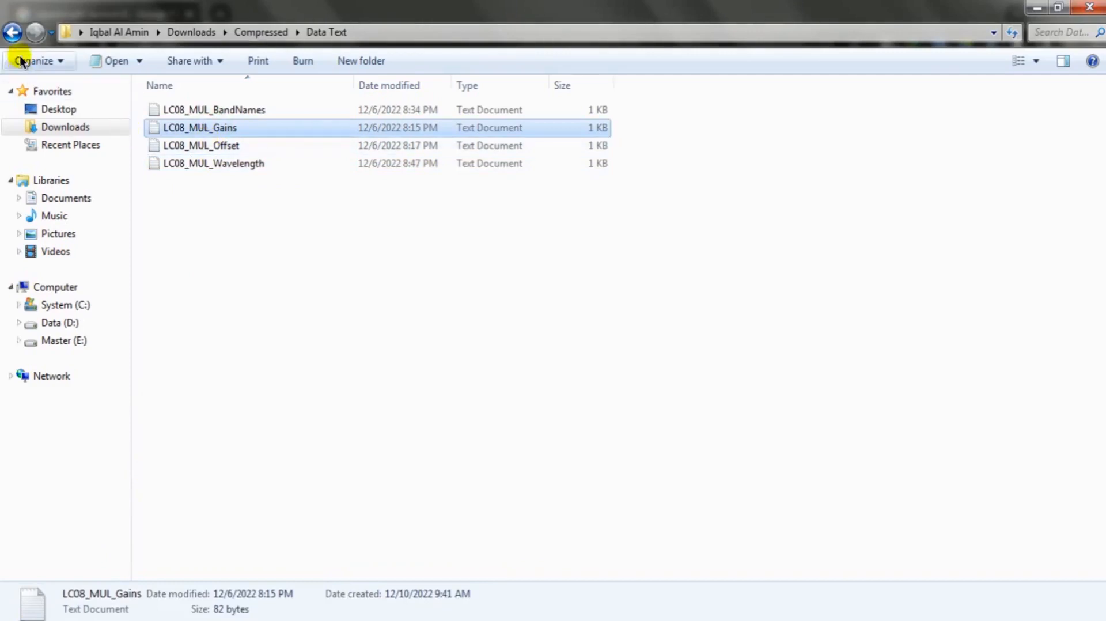
click(12, 33)
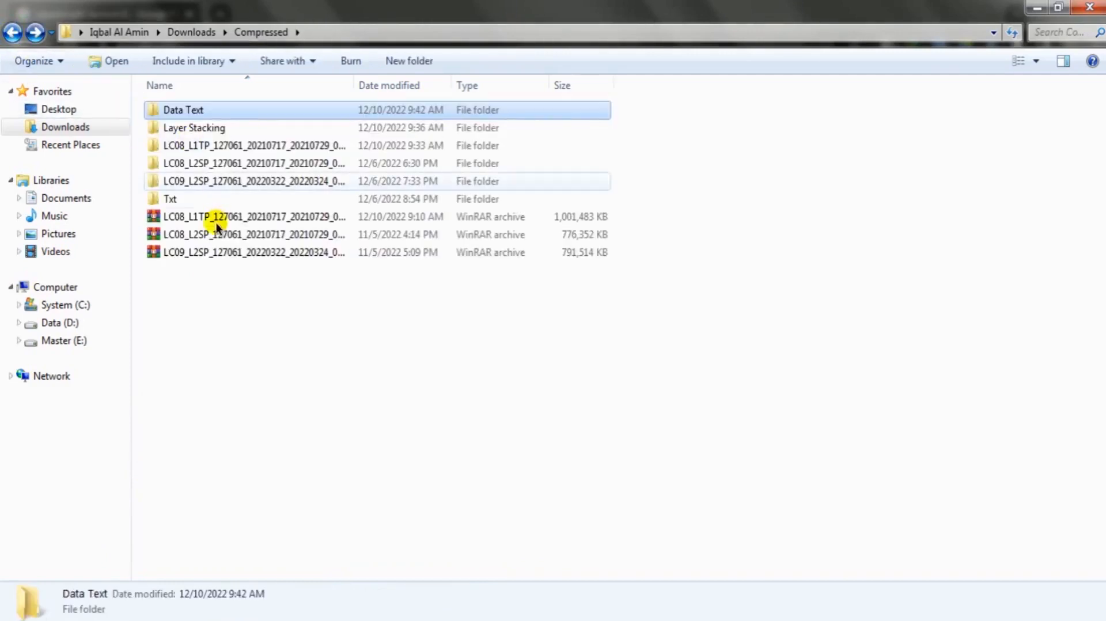
double_click(181, 147)
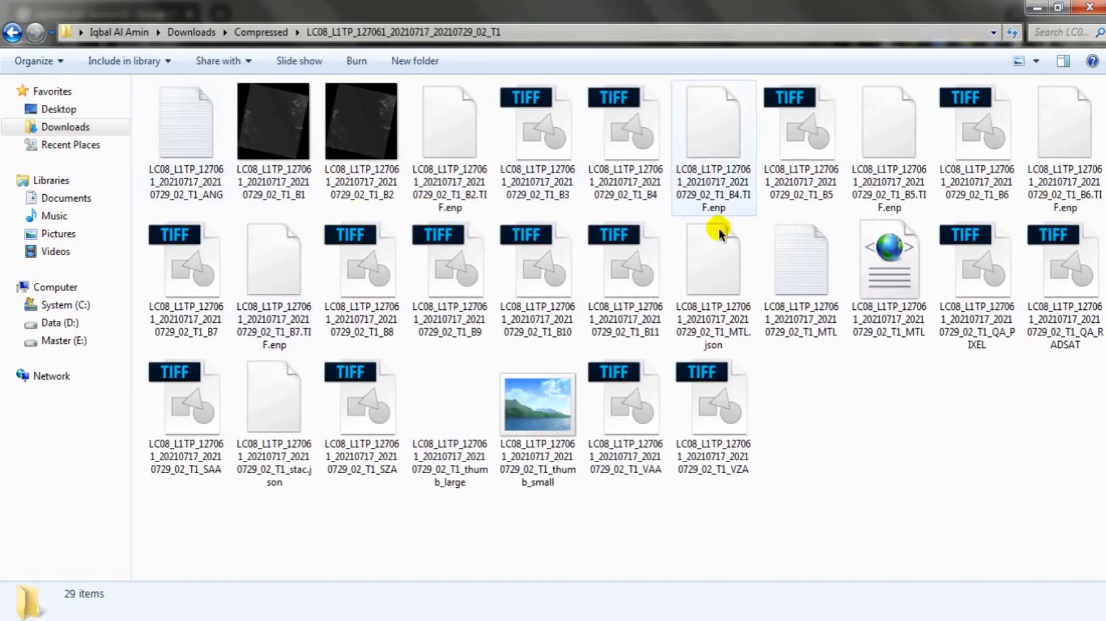
double_click(789, 260)
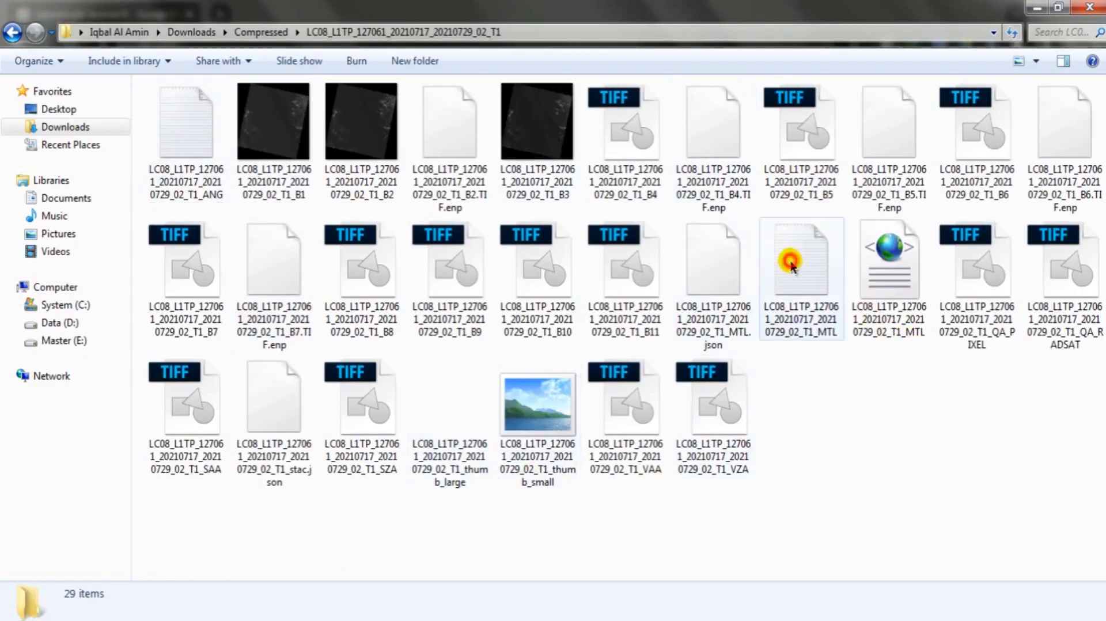
right_click(790, 260)
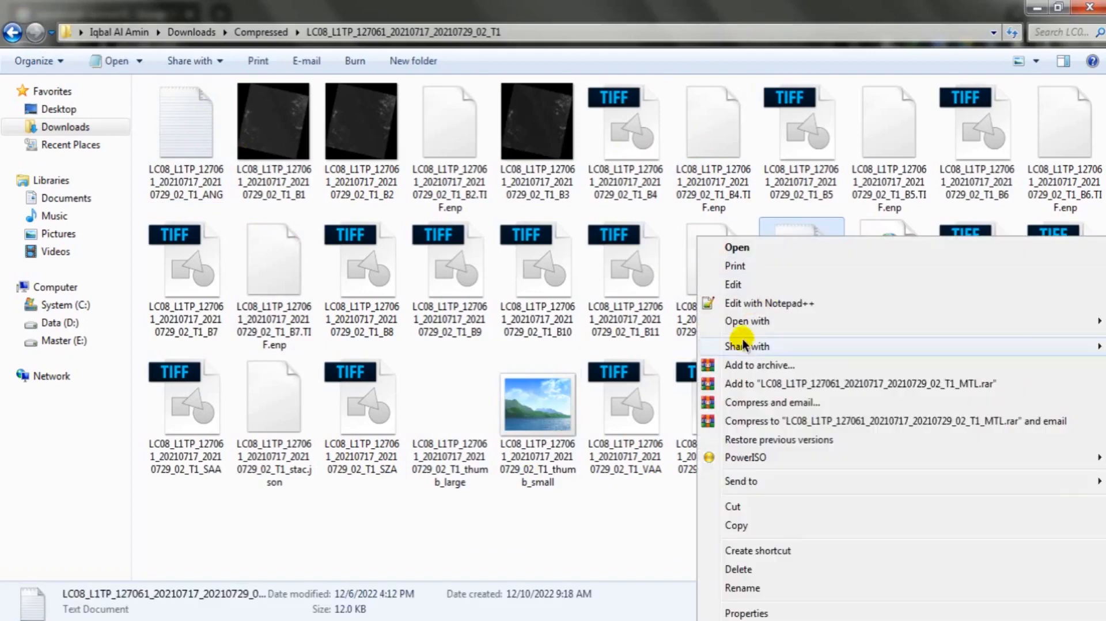
mouse_move(747, 332)
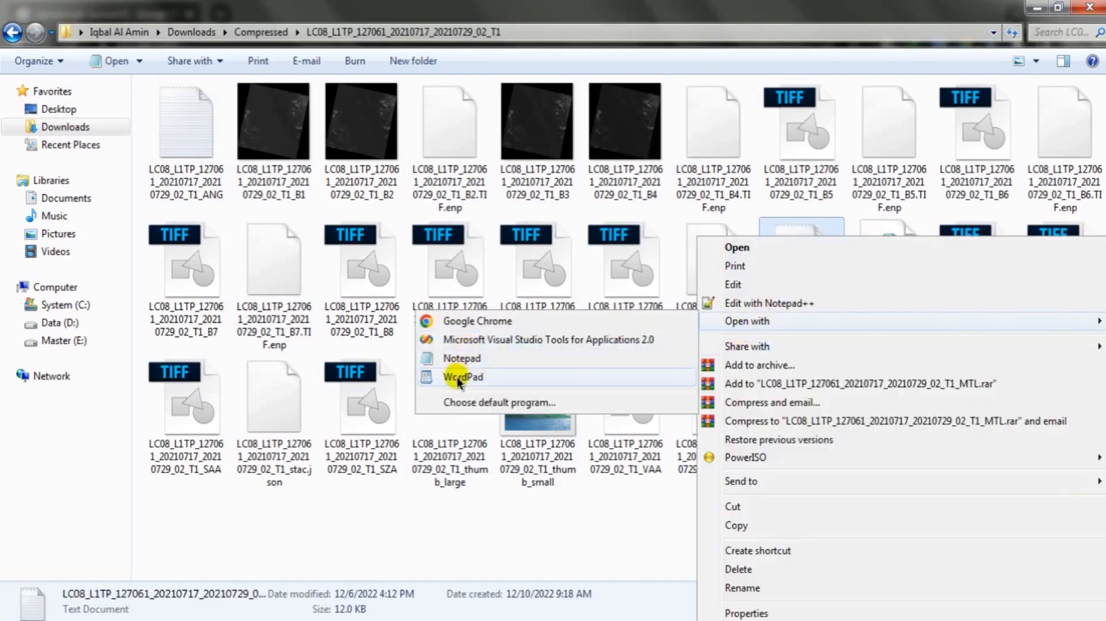
click(455, 362)
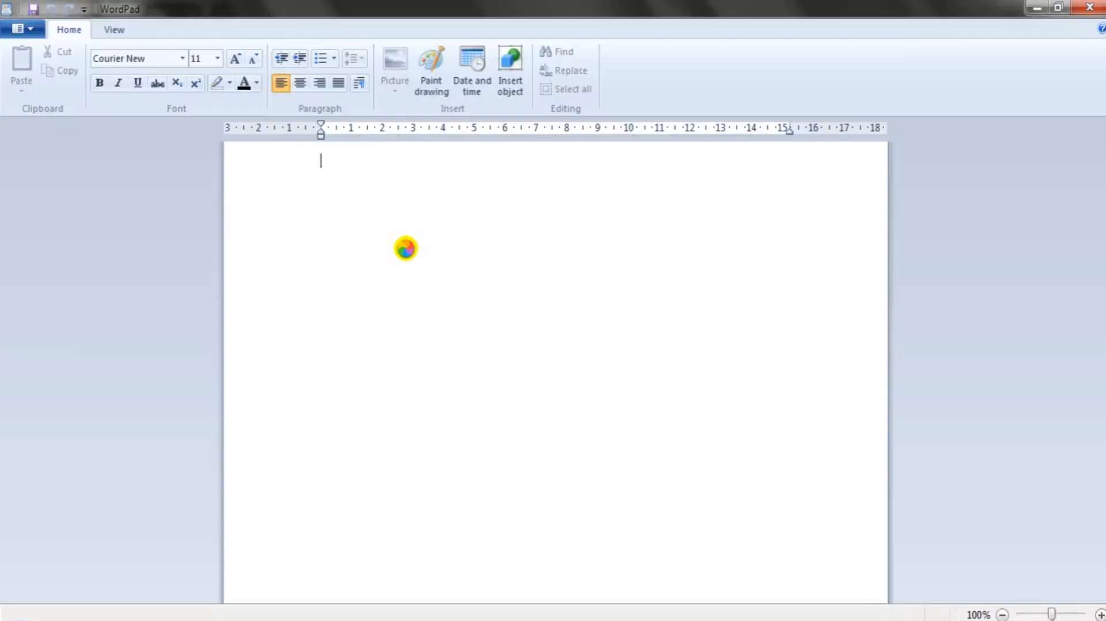
- Examine the RADIANCE_MULT and RADIANCE_ADD band values under LEVEL1_RADIOMETRIC_RESCALING in the LC08 L1TP metadata
scroll(421, 279, down, 10)
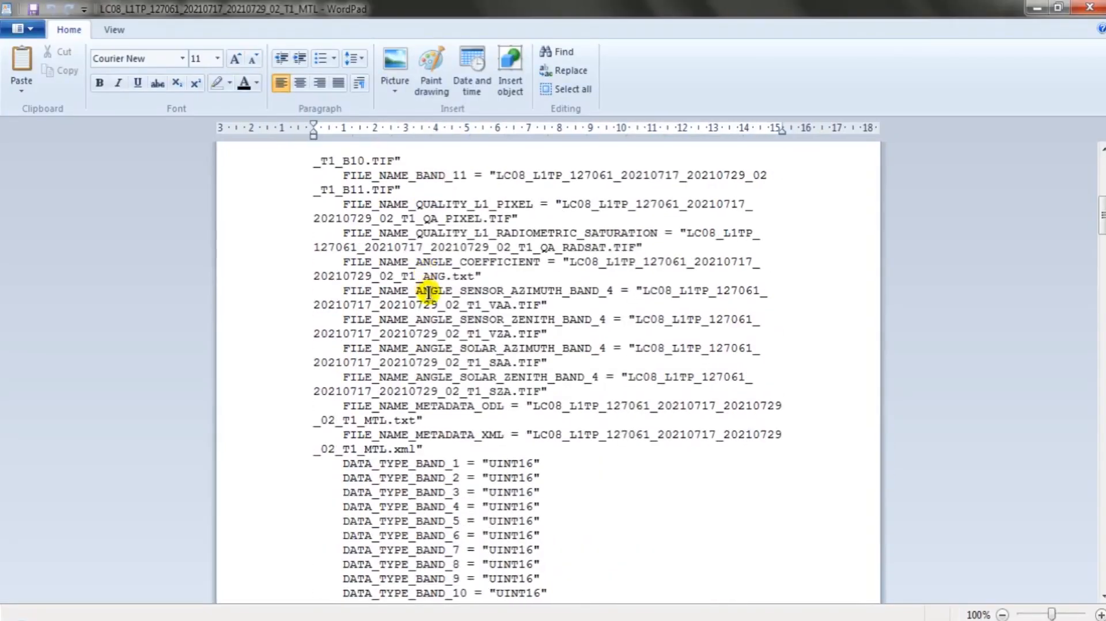
scroll(729, 284, down, 2)
scroll(1095, 266, down, 6)
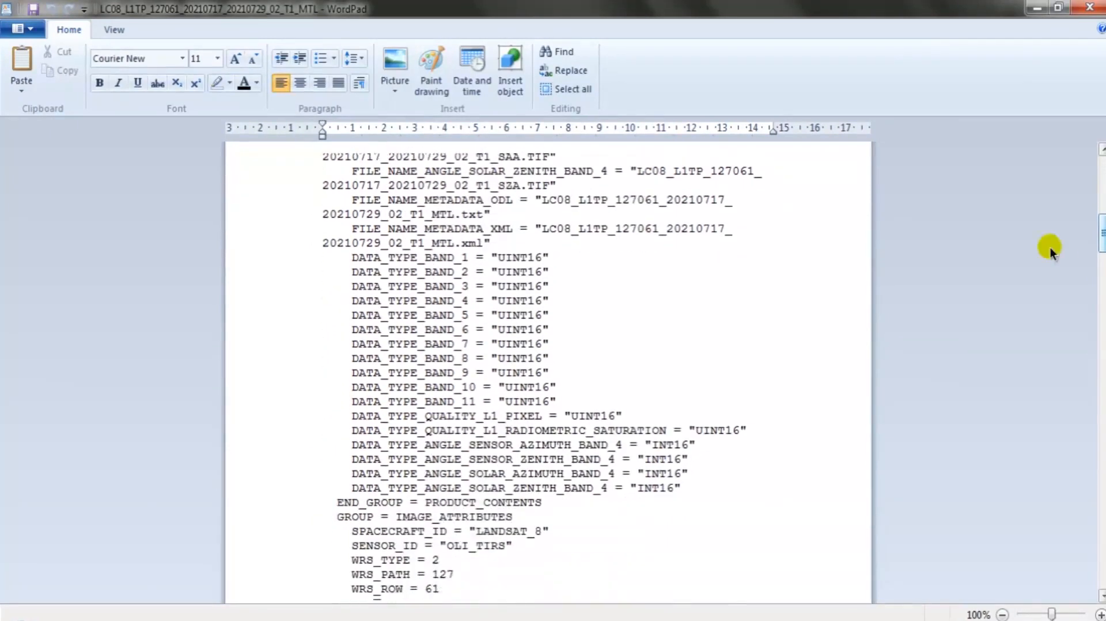
click(495, 396)
scroll(496, 397, down, 4)
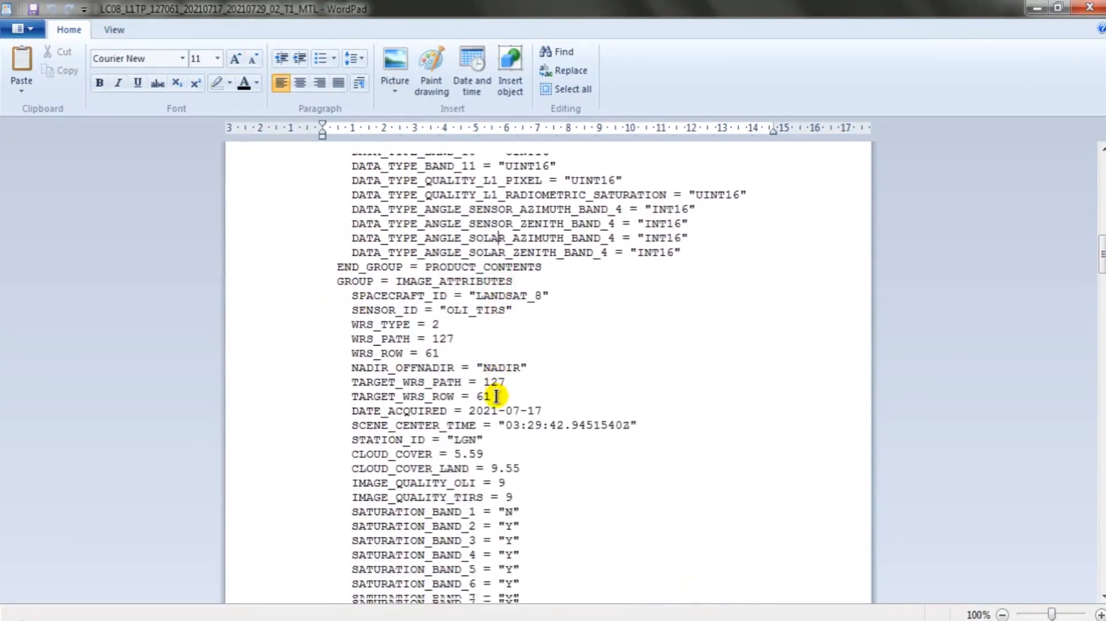
scroll(495, 397, down, 1)
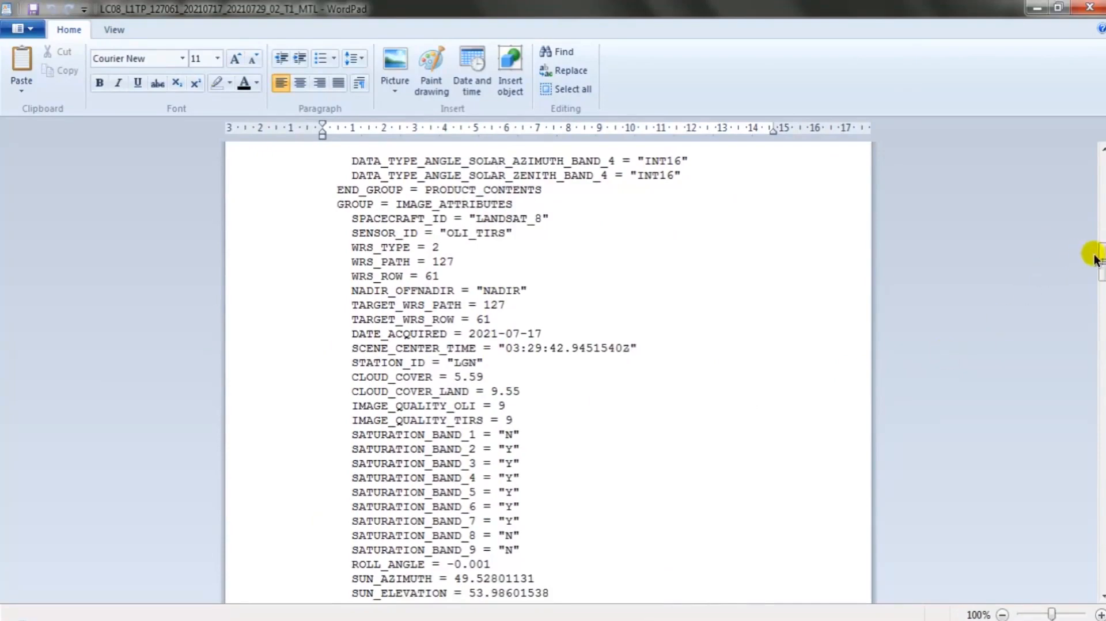
drag(1097, 256, 1097, 500)
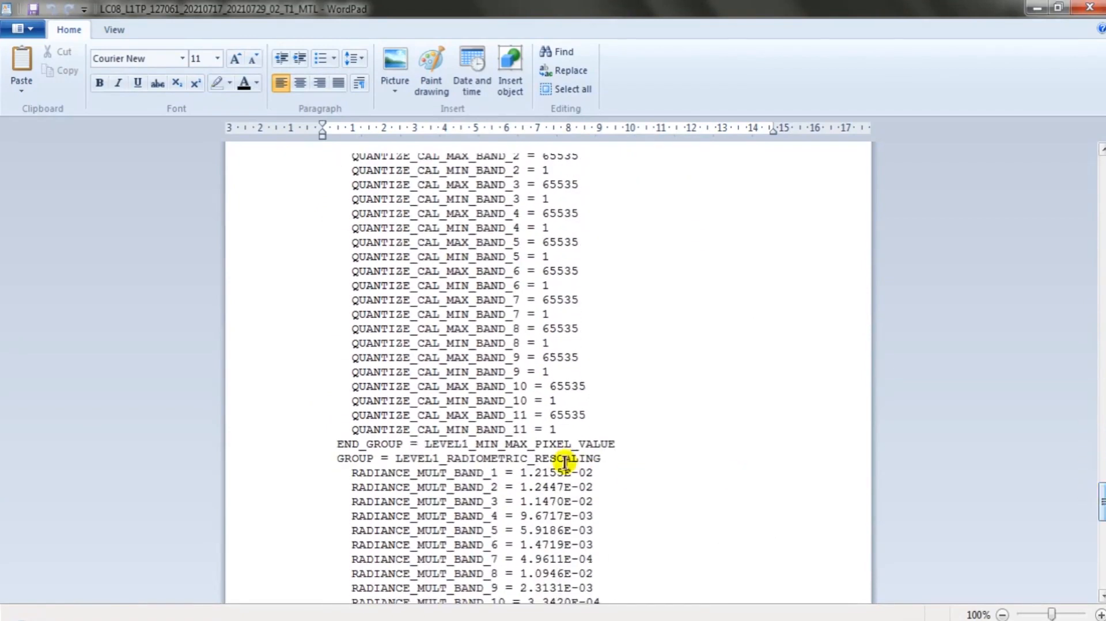
scroll(556, 459, down, 3)
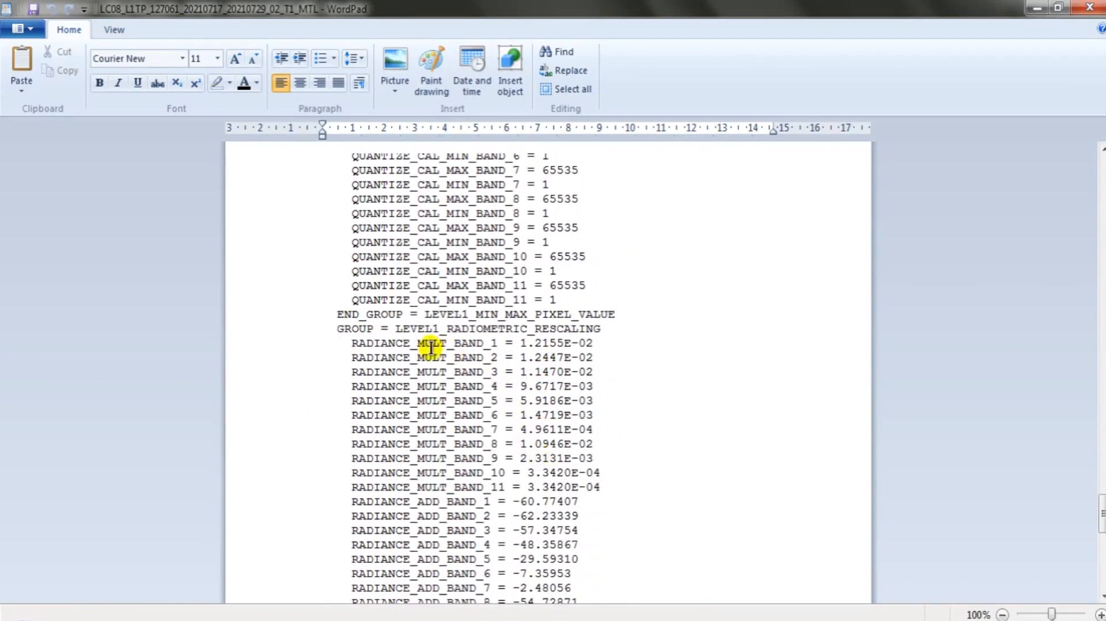
scroll(505, 344, down, 2)
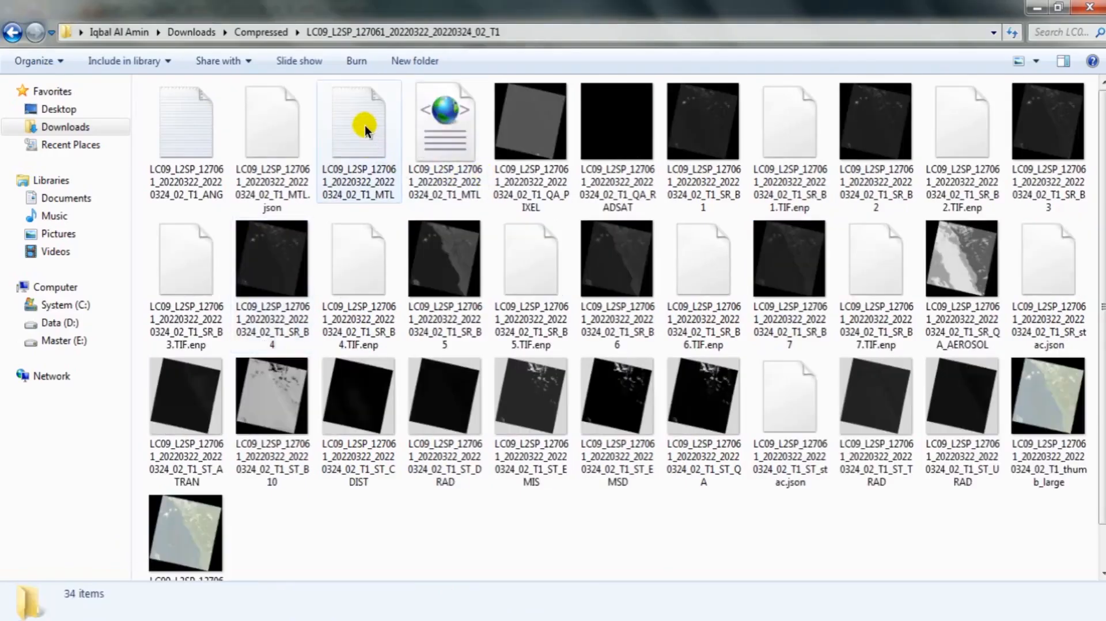
- Open the LC09_L2SP_127061_20220322_20220324_02_T1_MTL text file in WordPad and locate its LEVEL1_RADIOMETRIC_RESCALING group
double_click(364, 125)
right_click(365, 125)
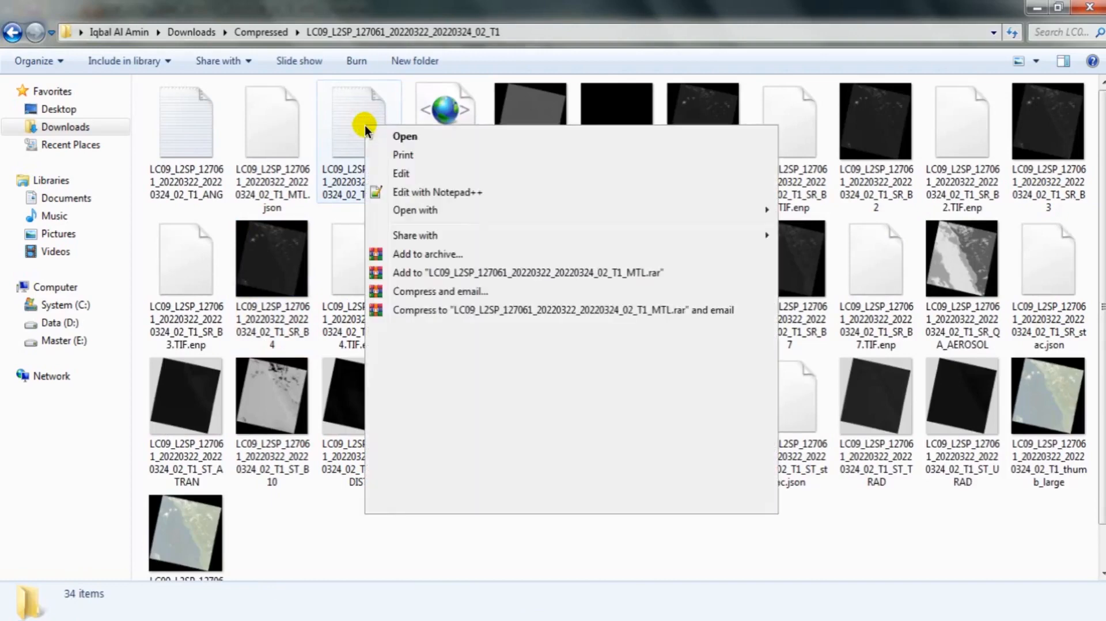
mouse_move(605, 215)
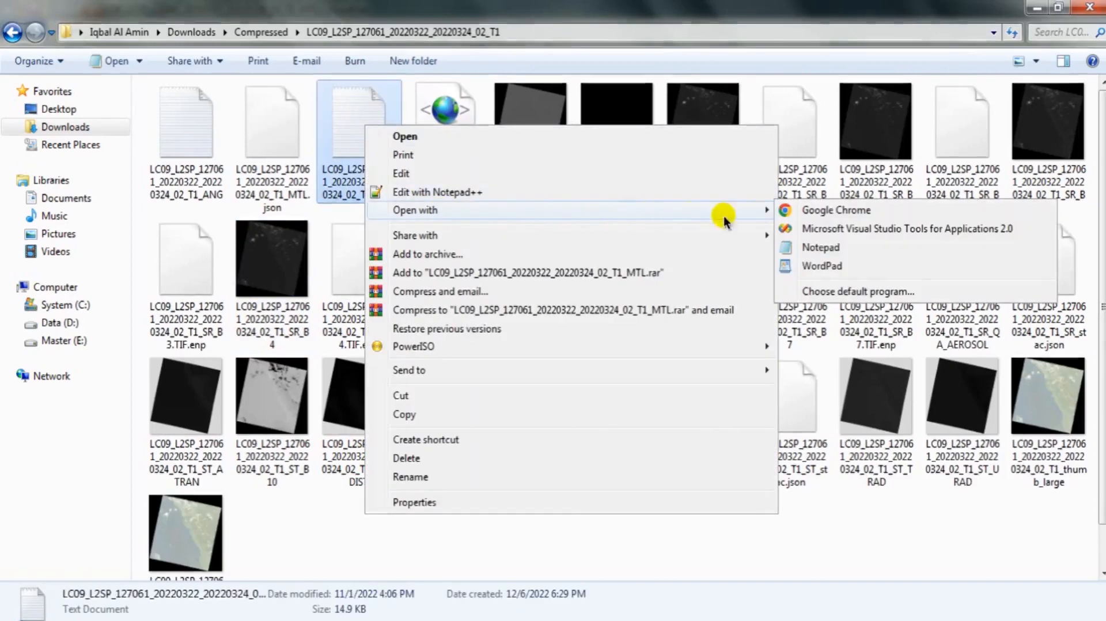
click(819, 247)
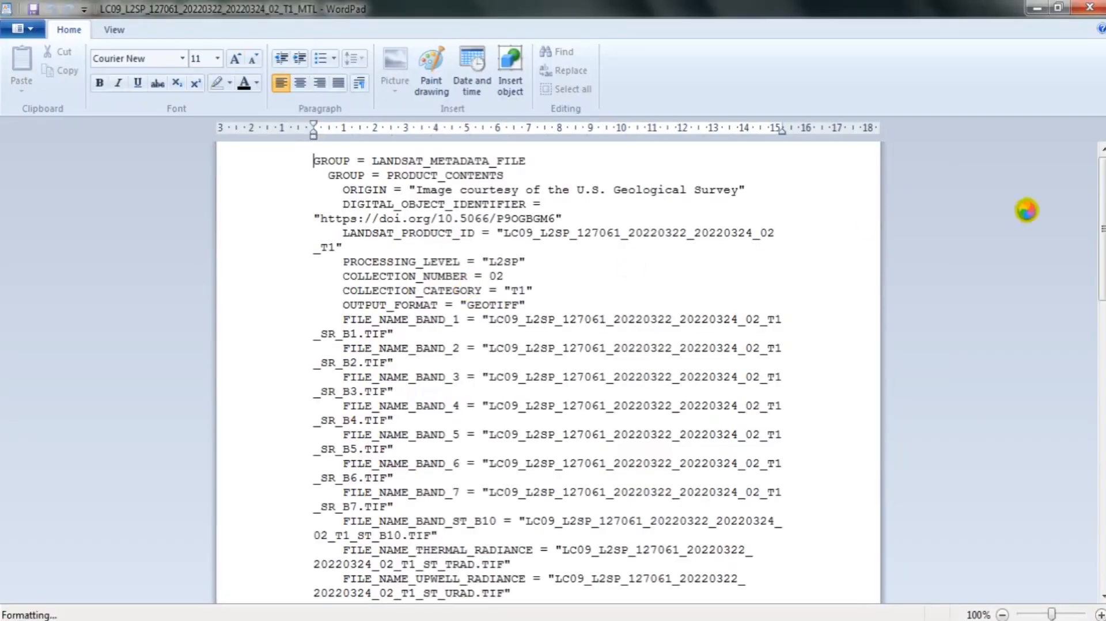
drag(1102, 172, 1102, 330)
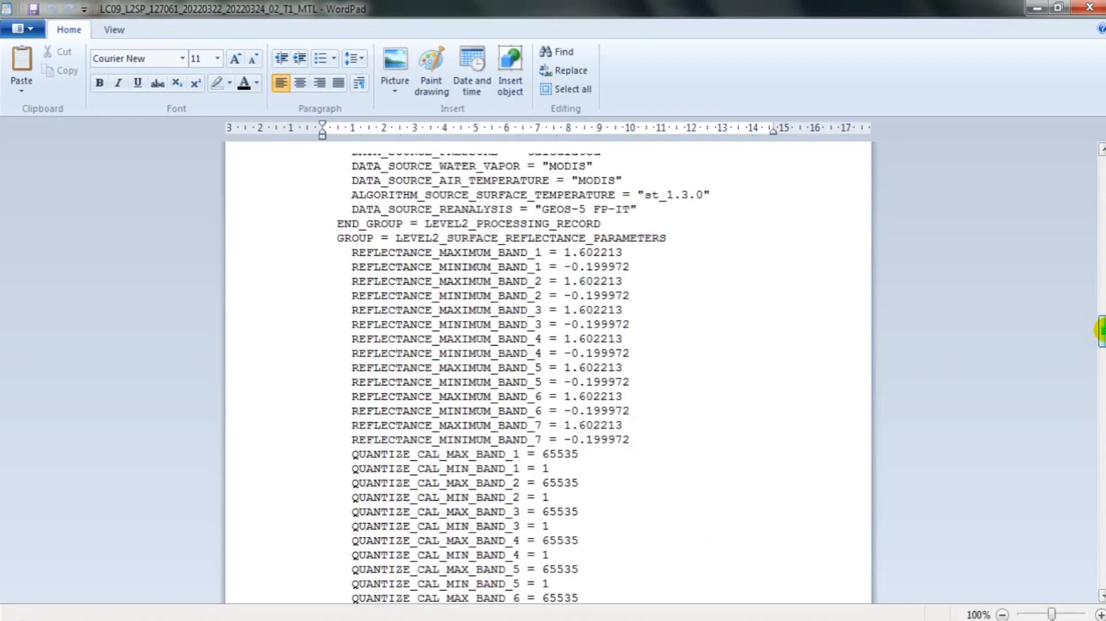
drag(1102, 324, 1098, 521)
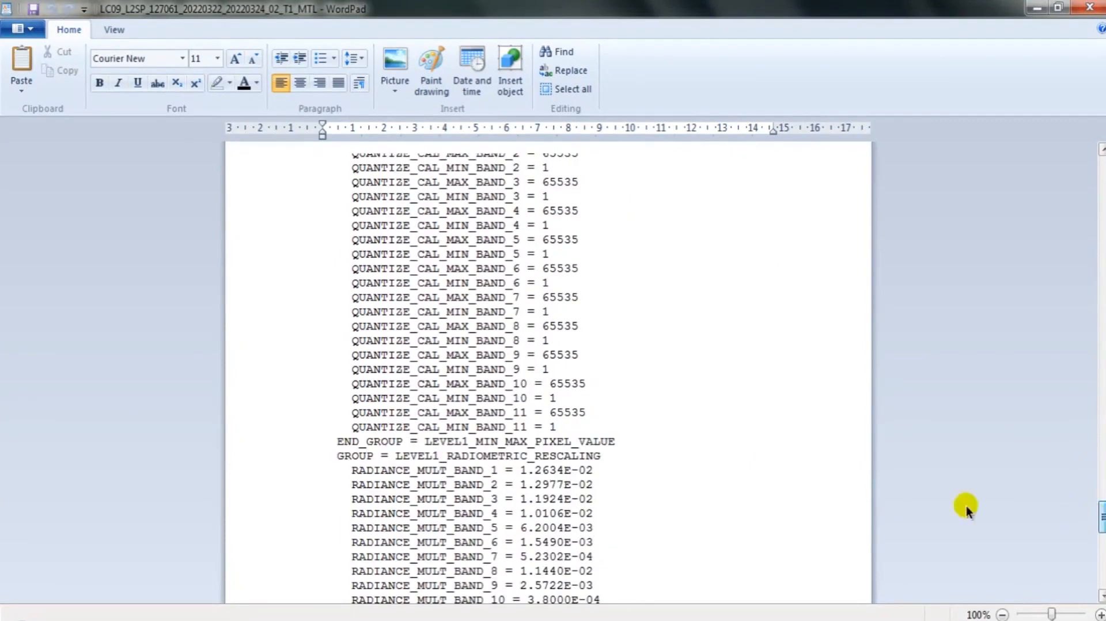
scroll(563, 482, down, 6)
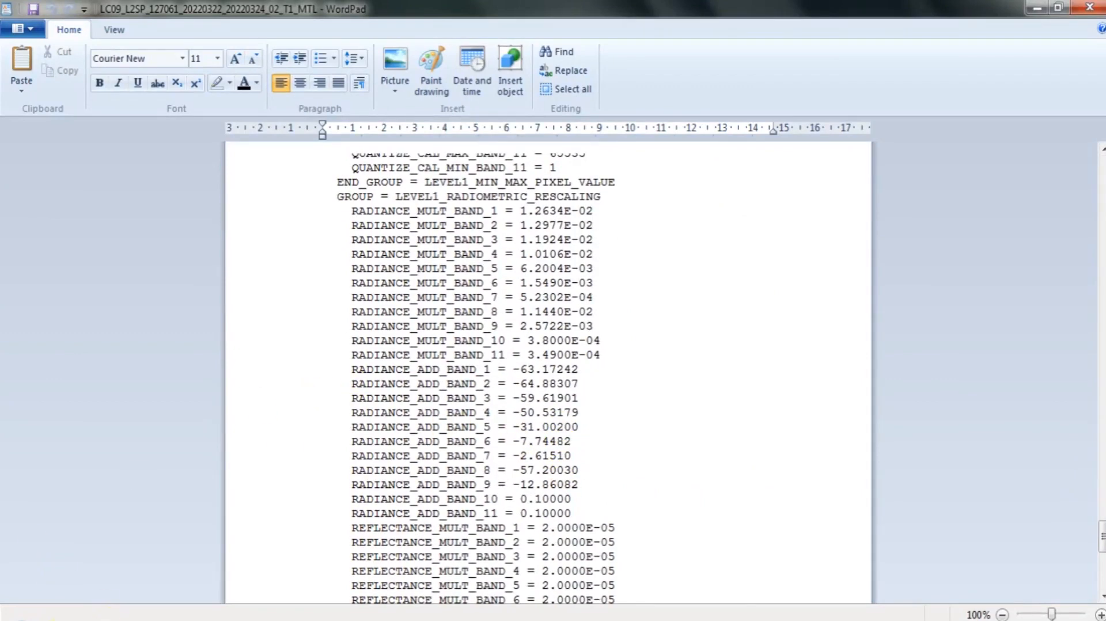
- Open LC08_MUL_Gains from the Data Text folder in Notepad and arrange it side by side with the LC09 metadata file
click(52, 620)
click(11, 32)
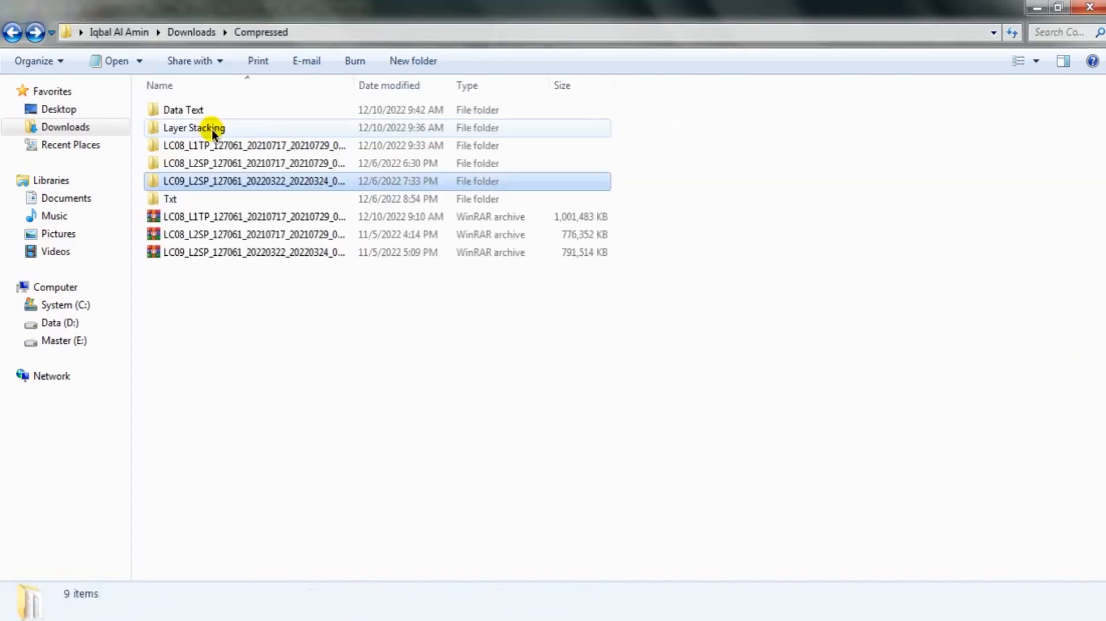
click(194, 115)
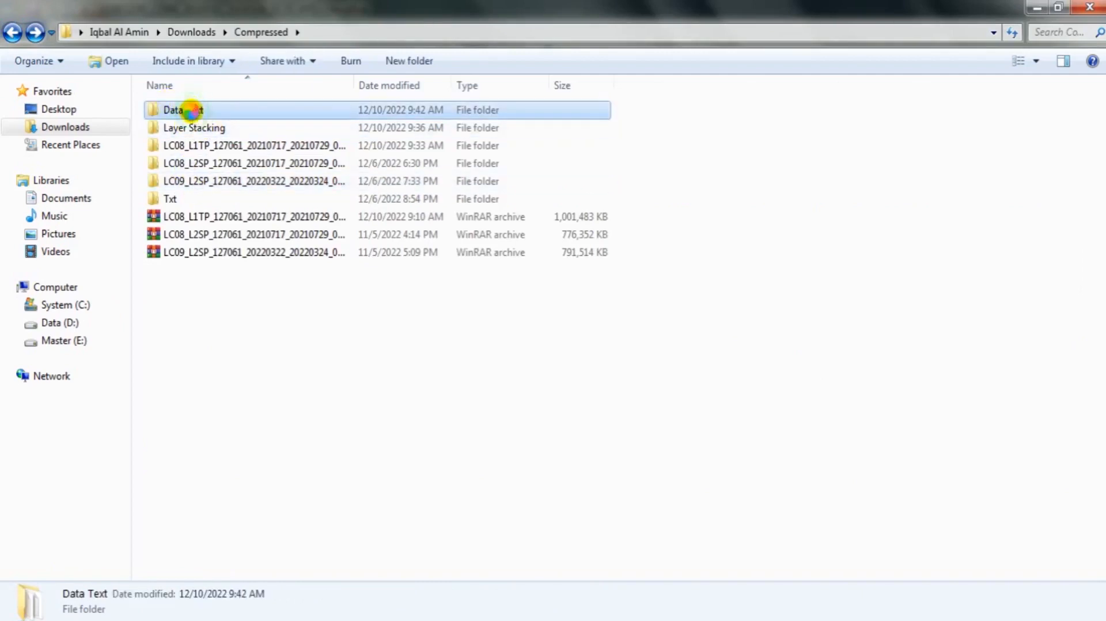
double_click(192, 110)
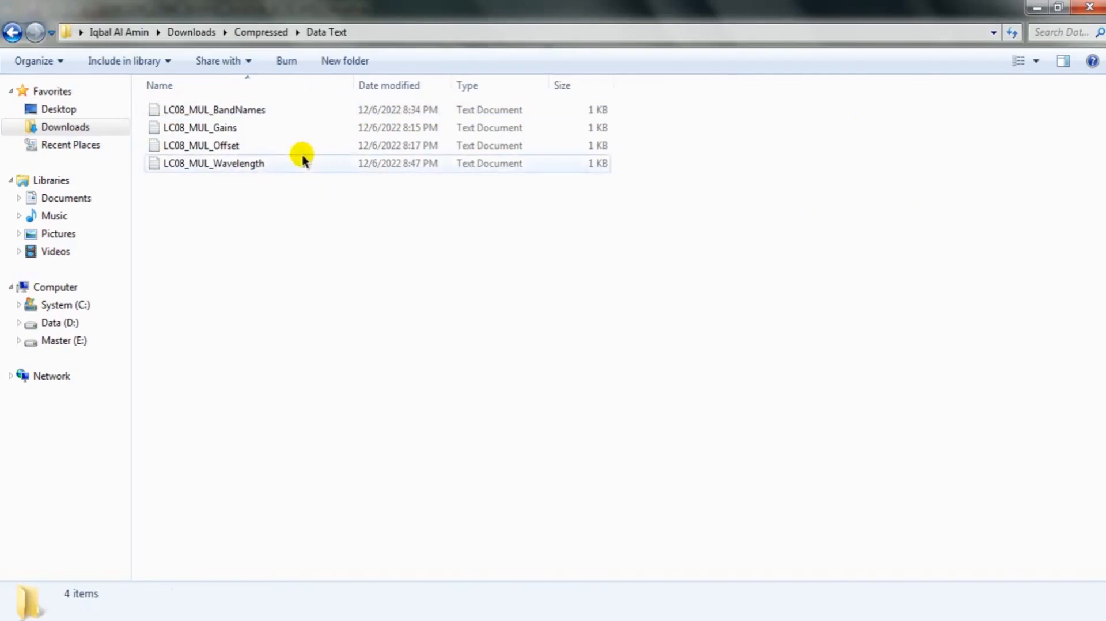
click(271, 128)
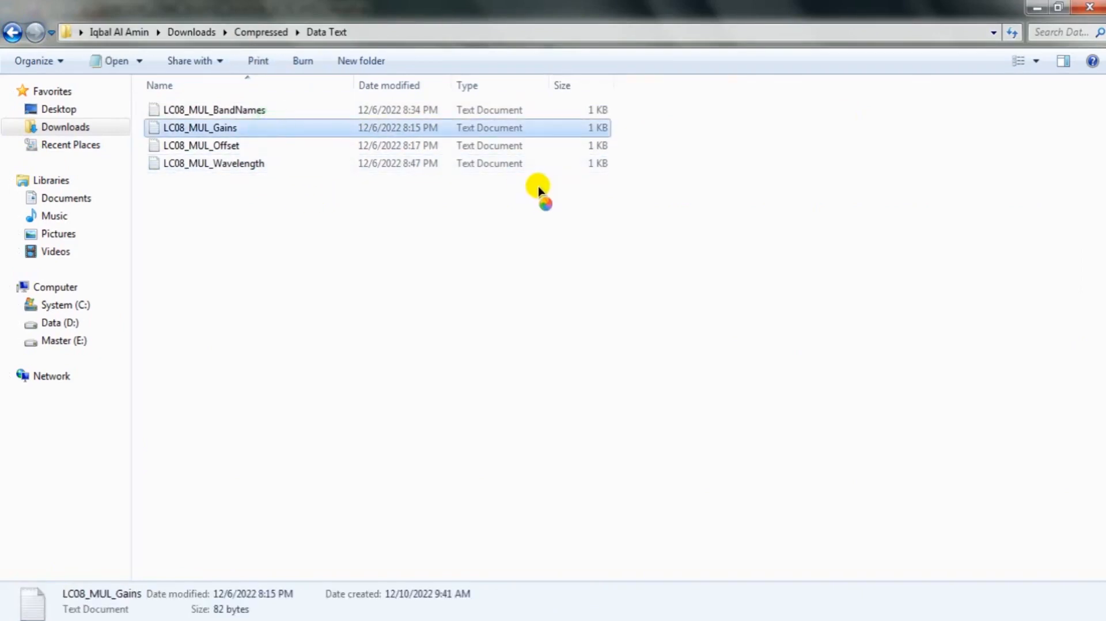
click(469, 5)
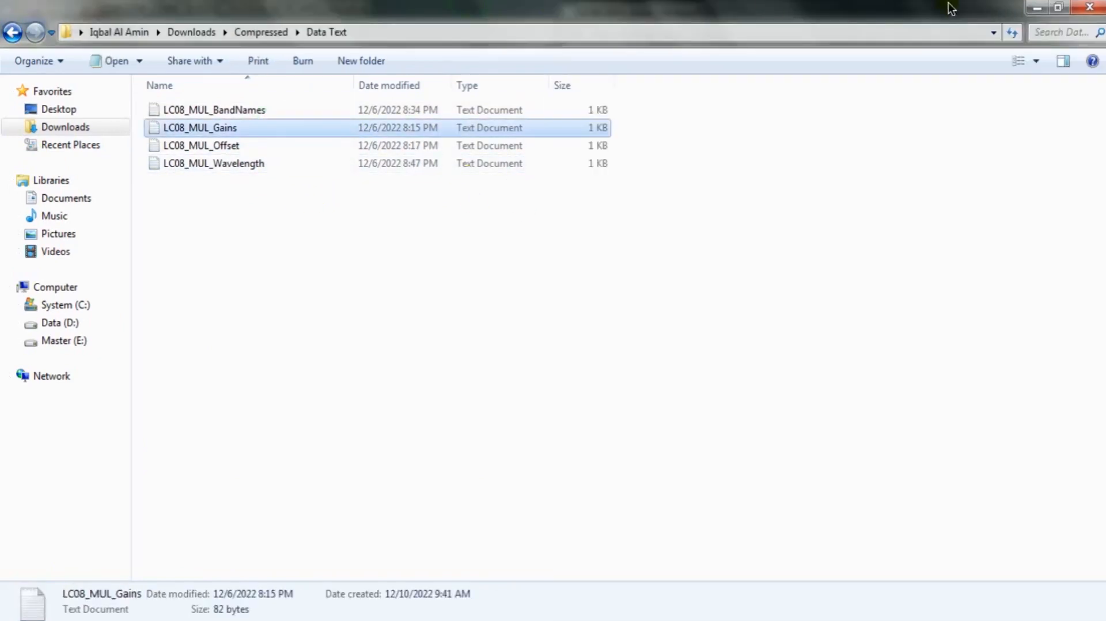
click(1031, 7)
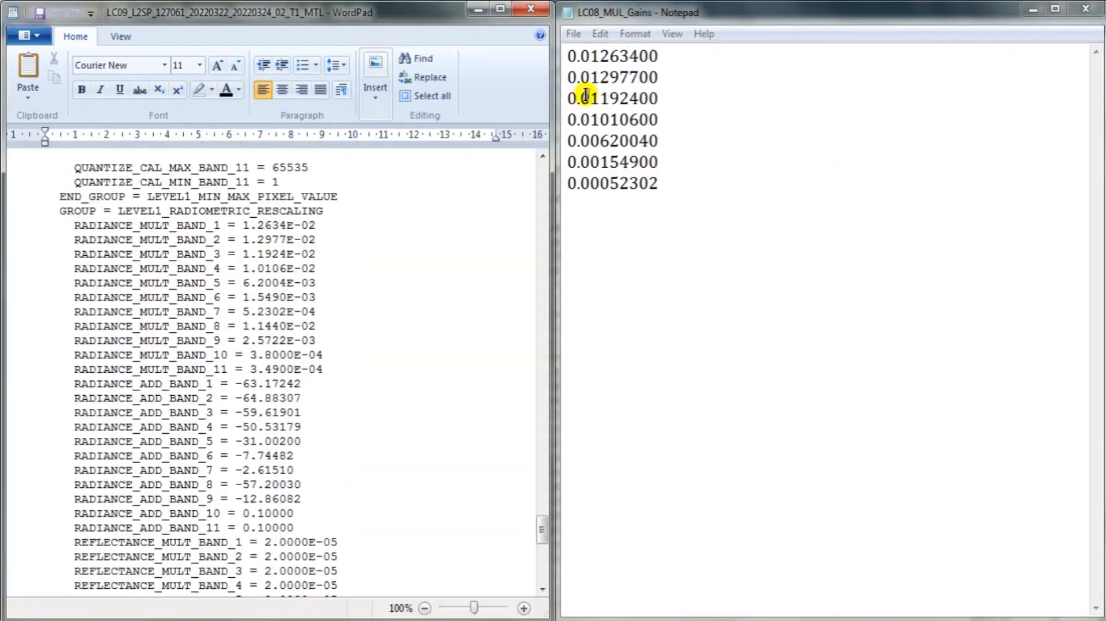
- Compare the first value in LC08_MUL_Gains with RADIANCE_MULT_BAND_1 in the LC09 metadata, matching the leading zeros to the exponent
click(703, 63)
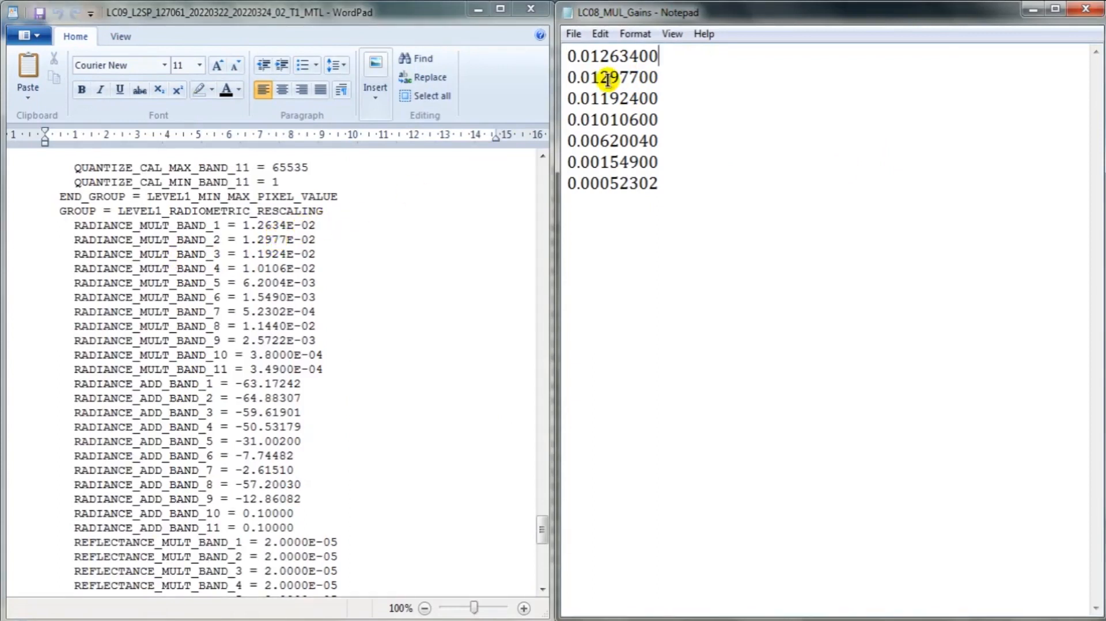
drag(569, 59, 589, 60)
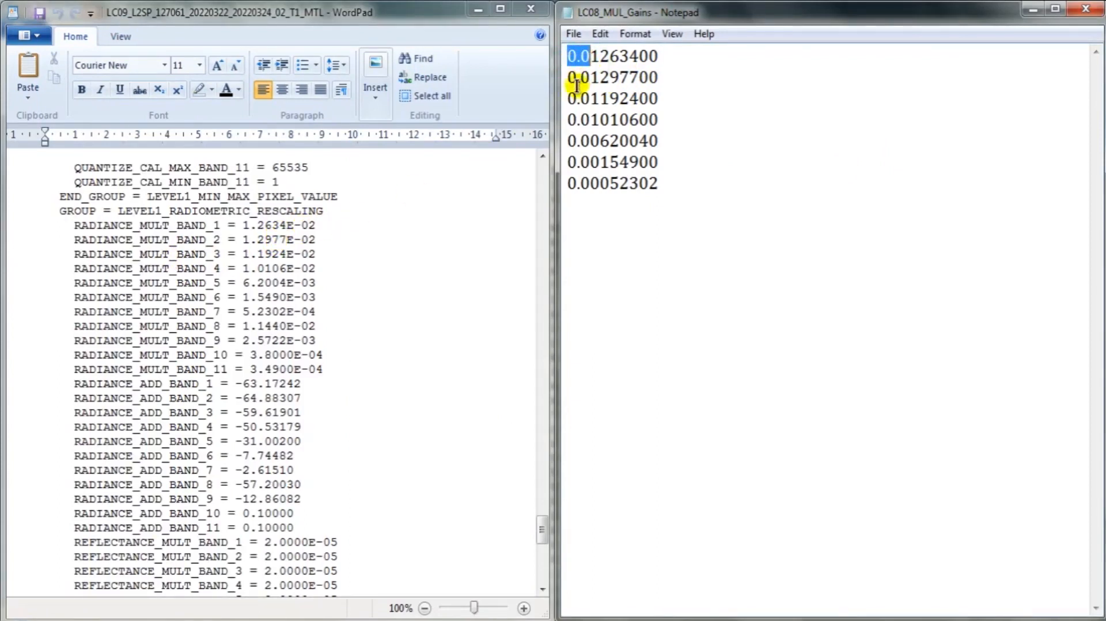
click(314, 230)
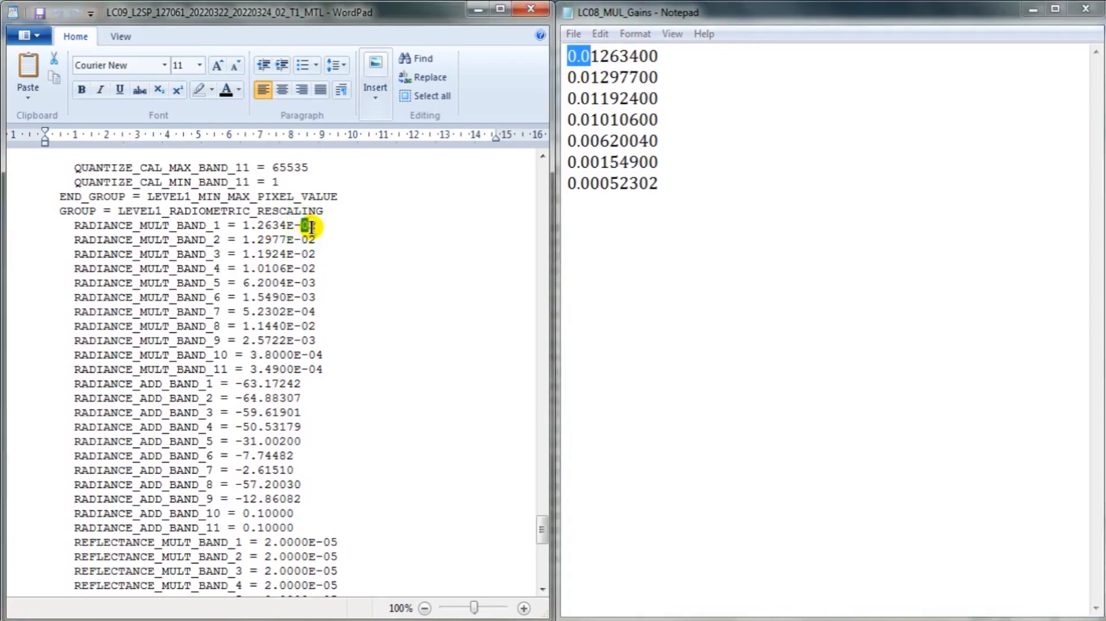
click(580, 65)
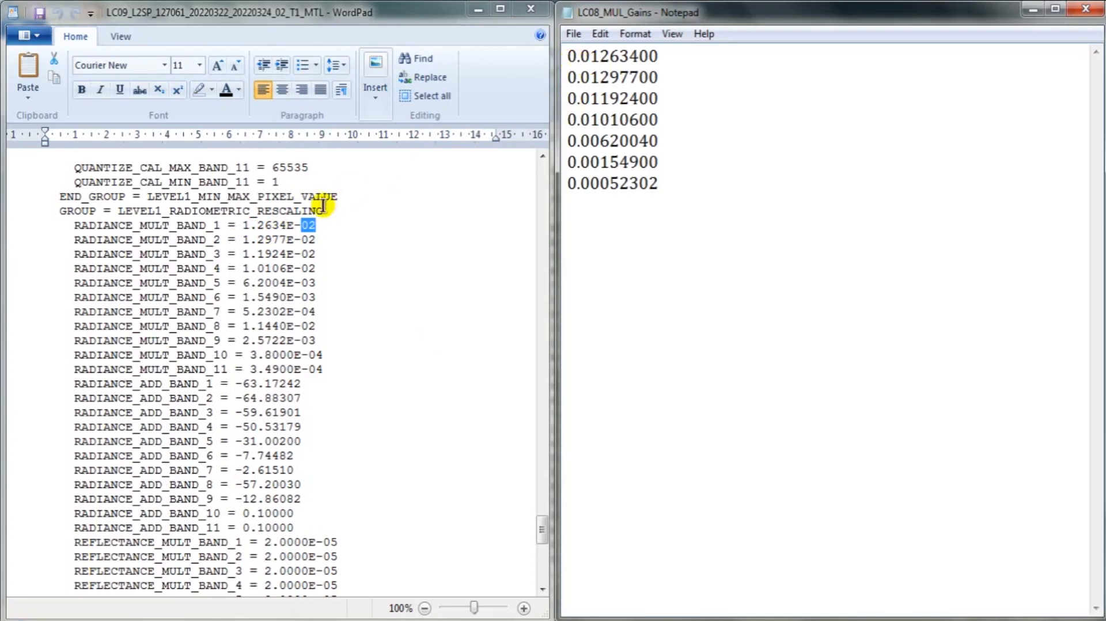
click(318, 226)
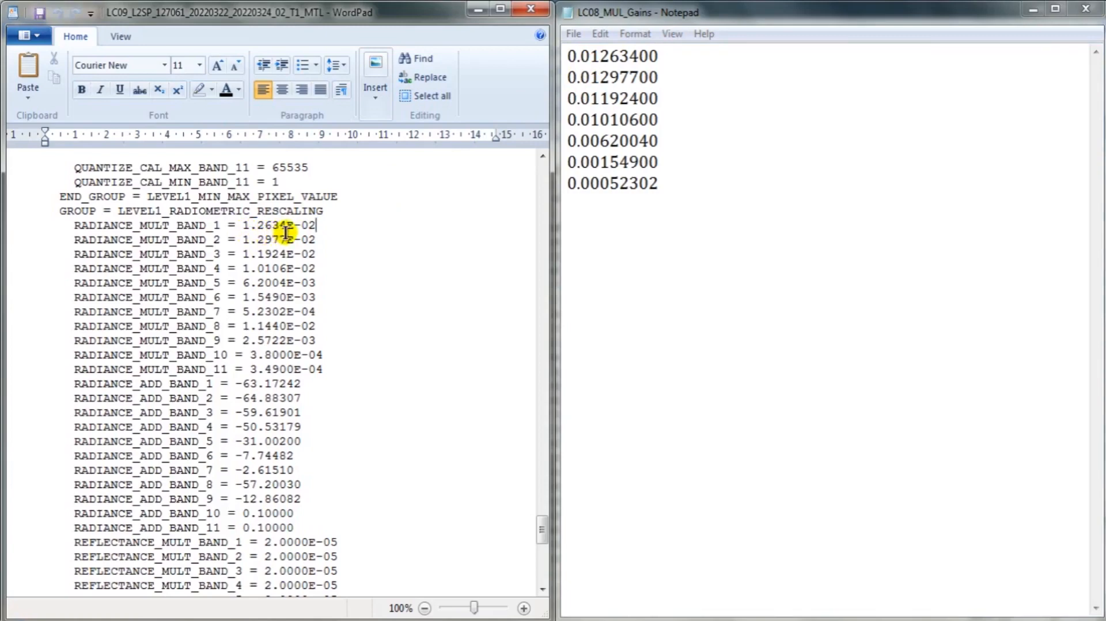
click(669, 54)
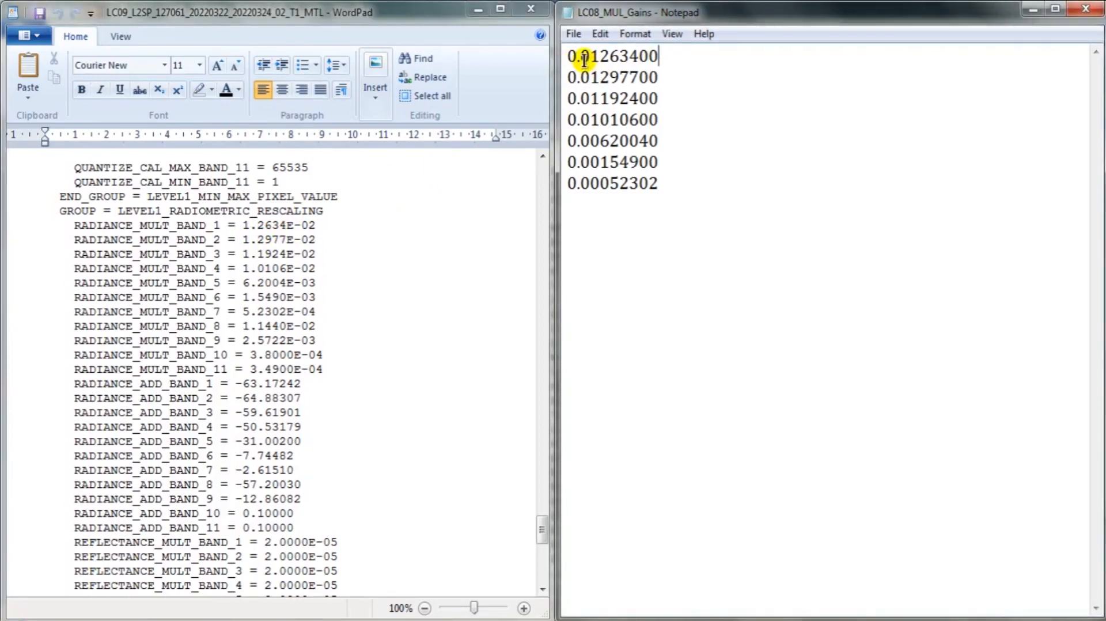
- Compare the first four LC08_MUL_Gains values with RADIANCE_MULT_BAND_1 to RADIANCE_MULT_BAND_4 in the LC09 metadata, checking digits and exponents
drag(584, 57, 653, 58)
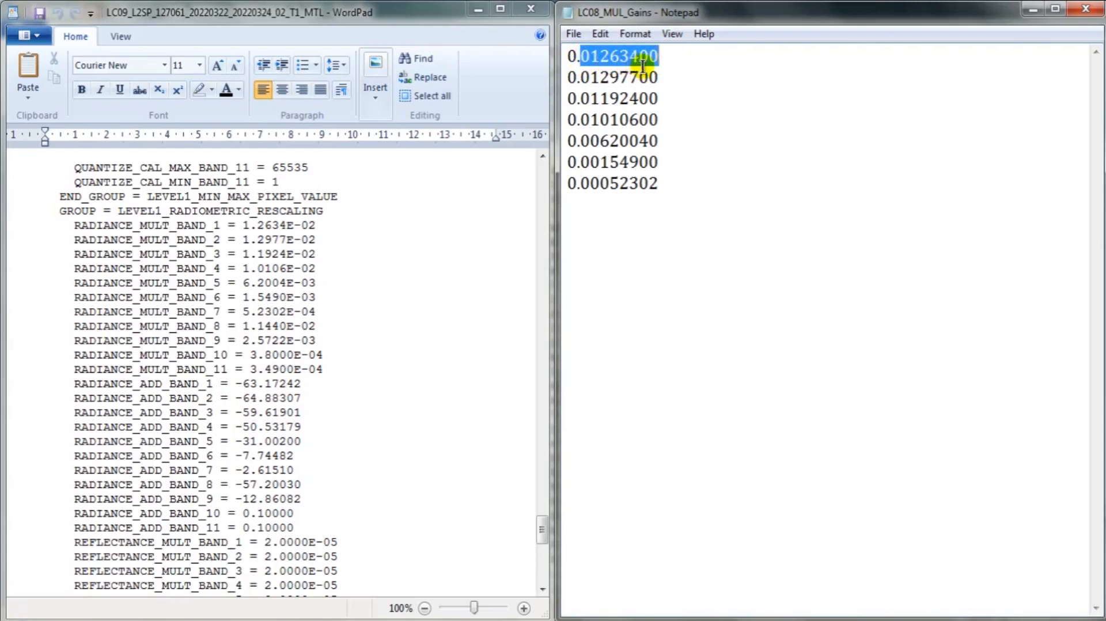
click(663, 56)
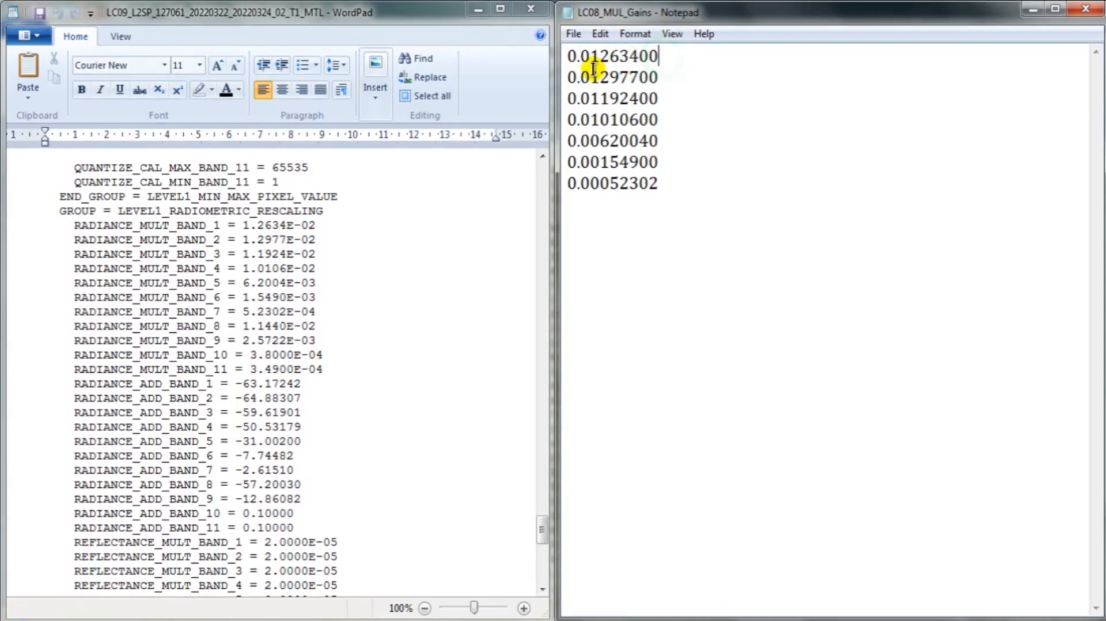
click(662, 77)
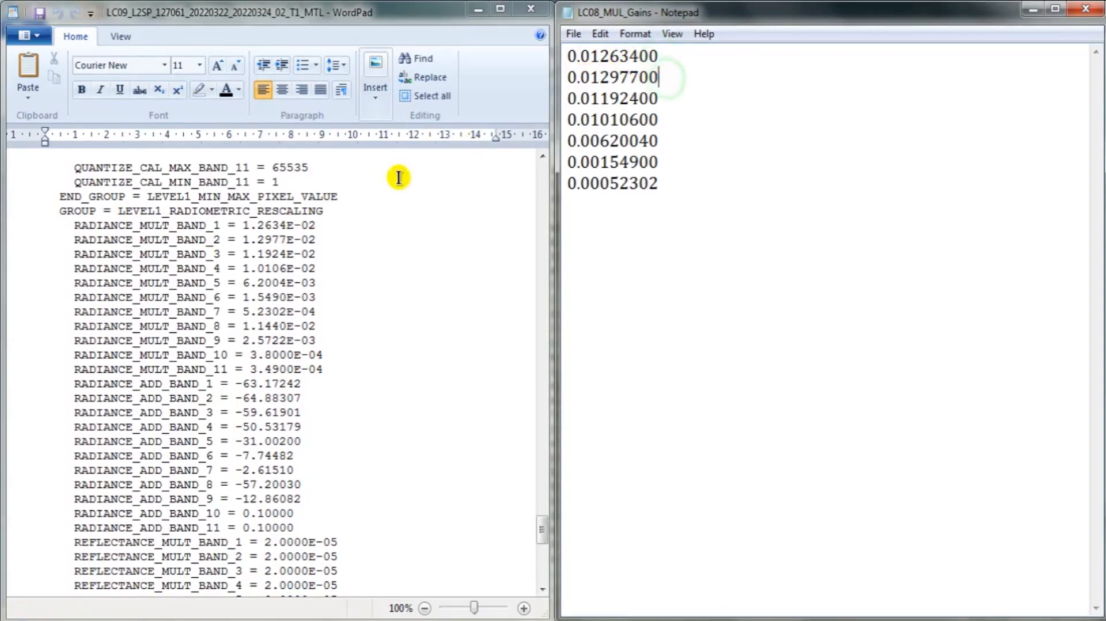
click(314, 240)
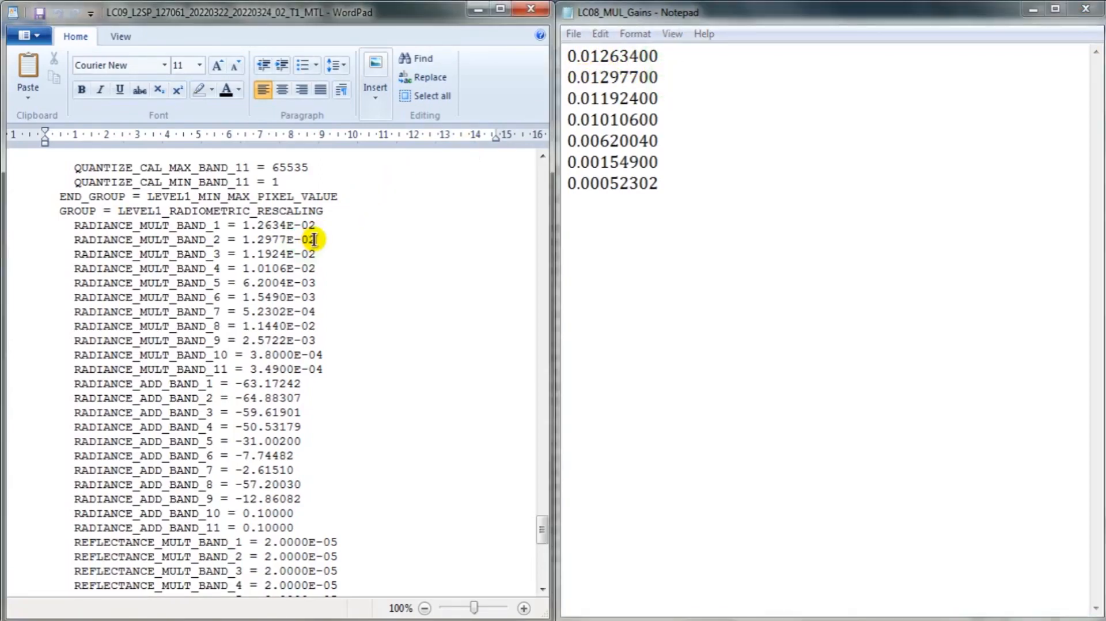
click(591, 77)
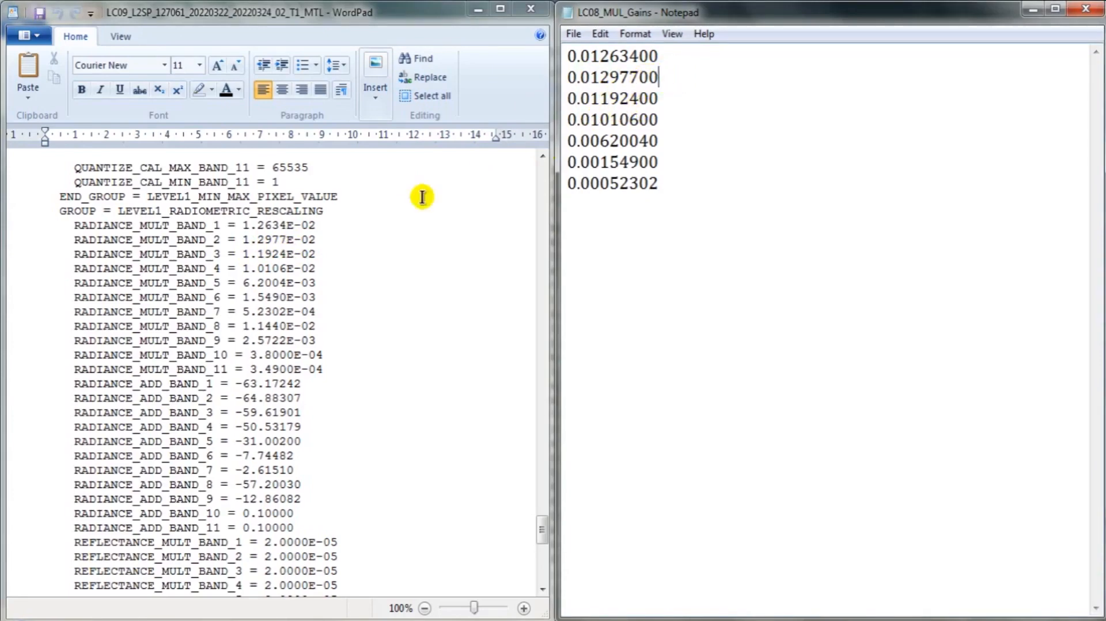
click(318, 261)
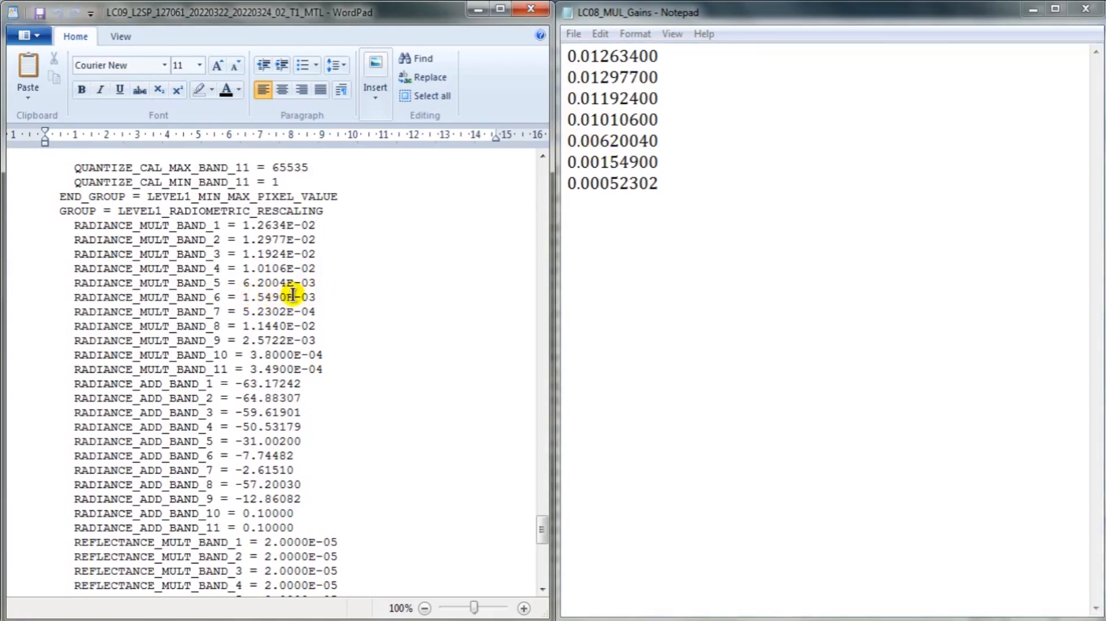
- Compare the last three gain values with RADIANCE_MULT_BAND_5 to RADIANCE_MULT_BAND_7 in the LC09 metadata, checking leading zeros against the exponents
click(671, 141)
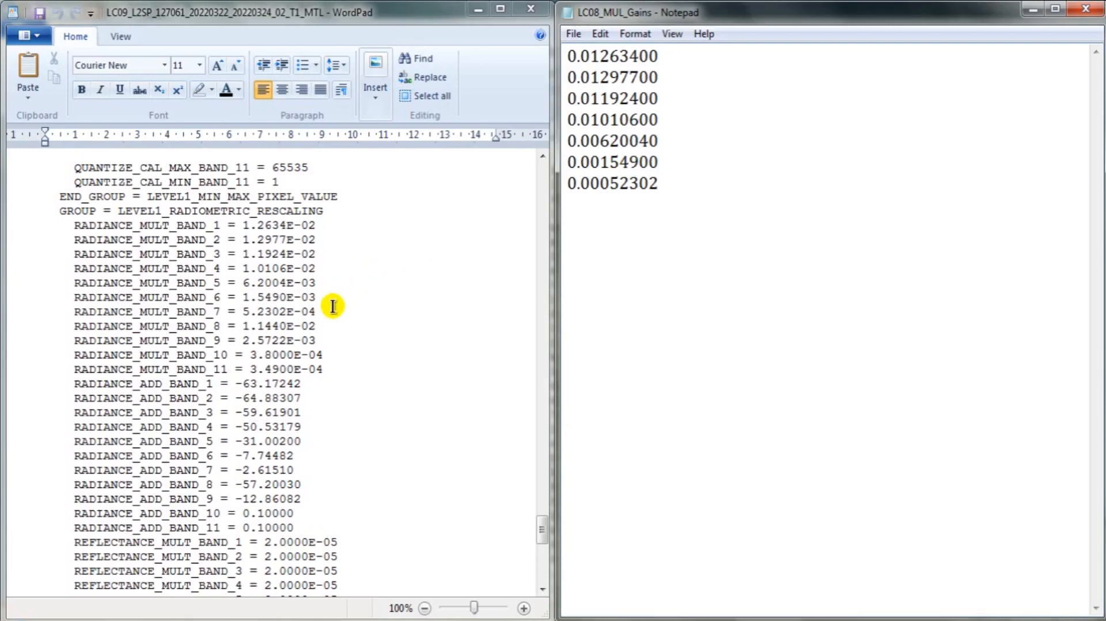
drag(672, 182, 566, 183)
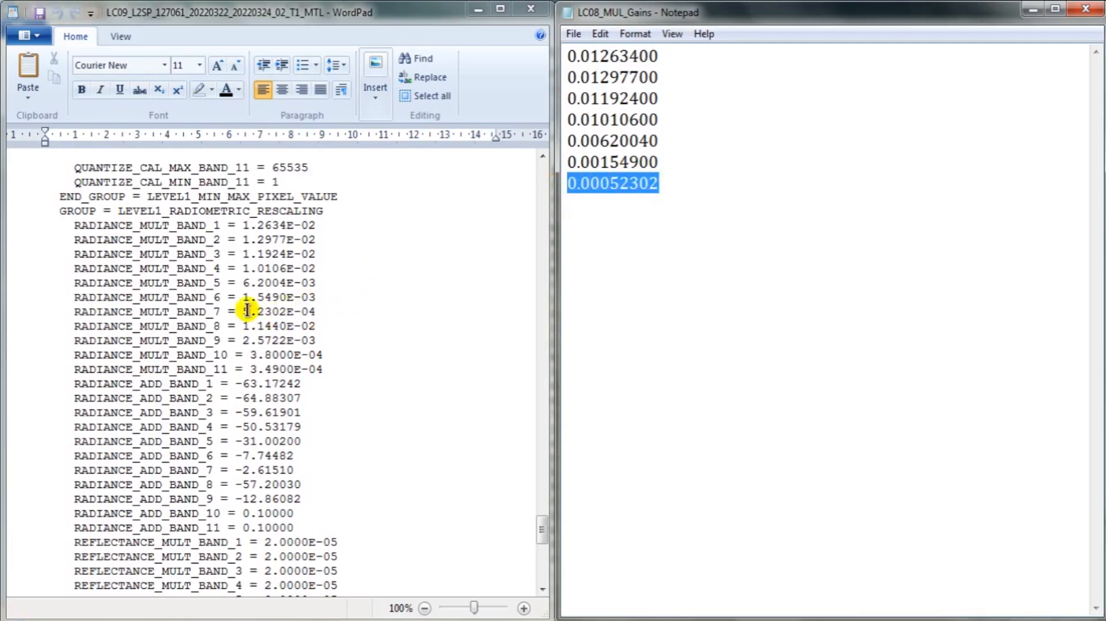
drag(666, 163, 548, 163)
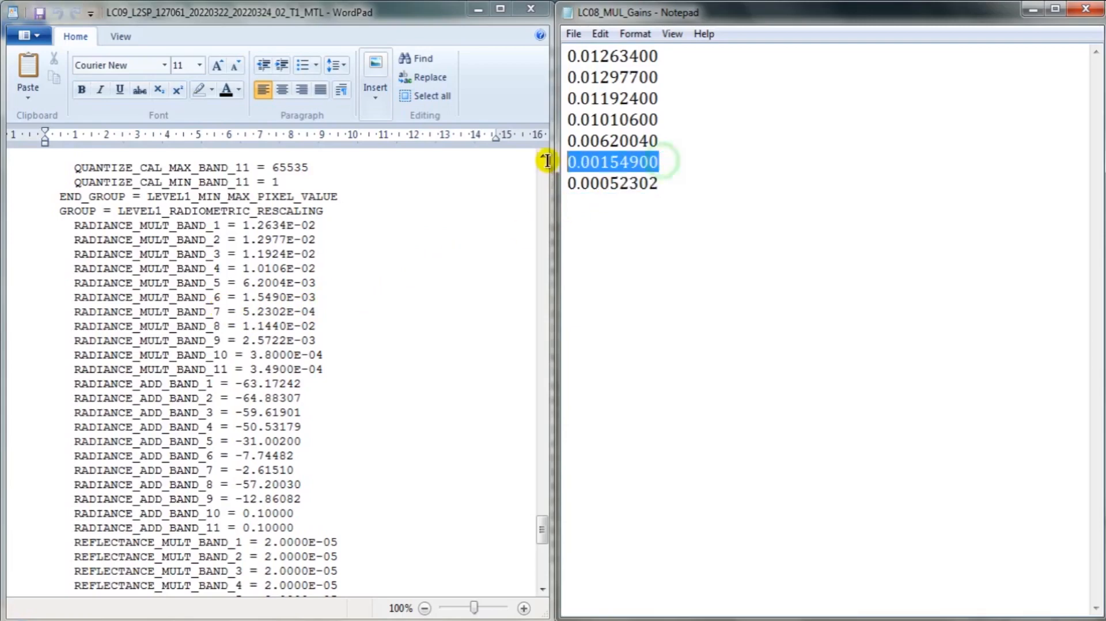
click(231, 312)
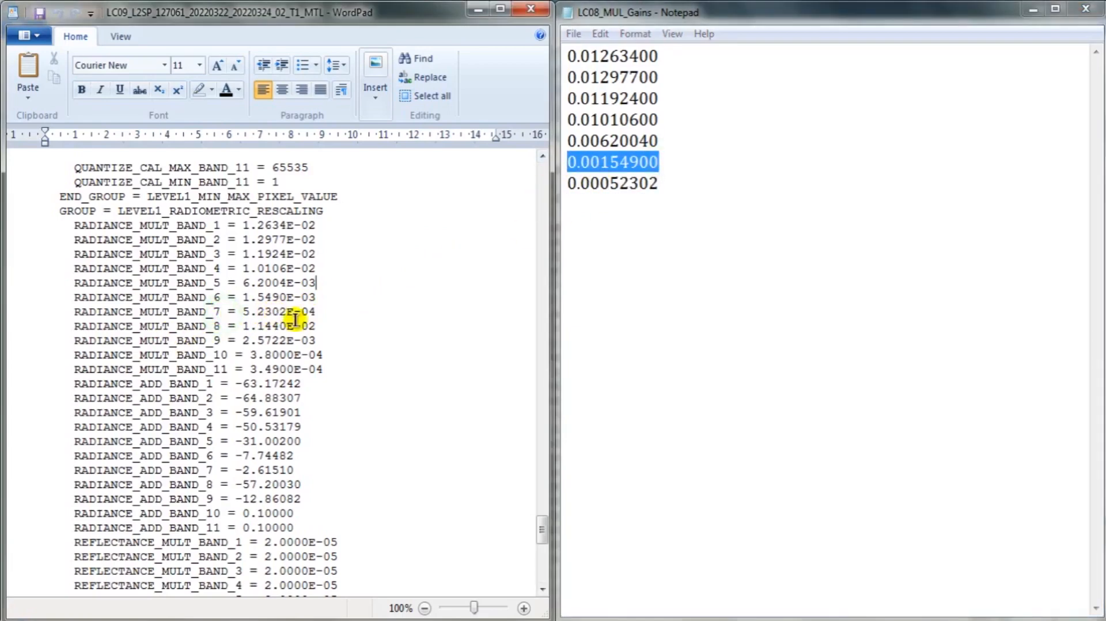
drag(661, 183, 571, 189)
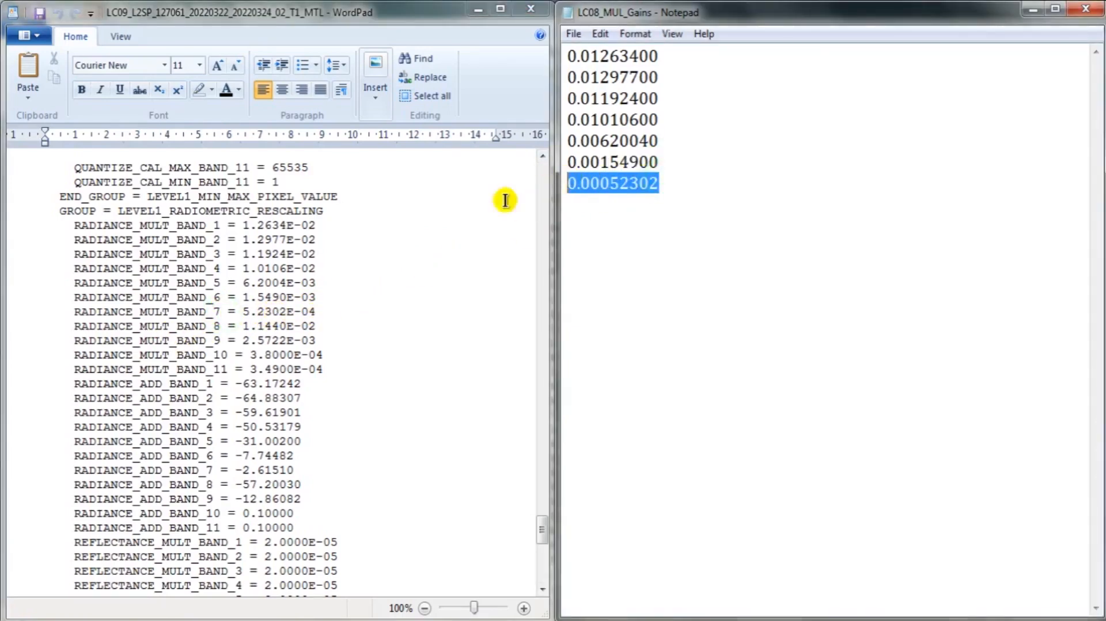
click(725, 86)
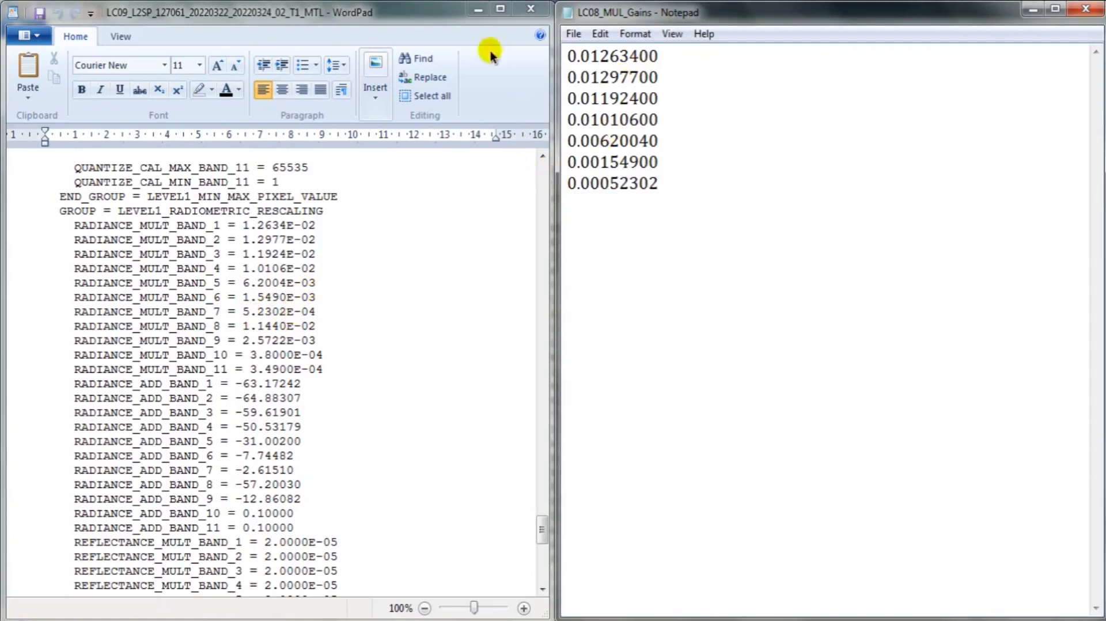
- Replace the LC09 metadata beside the gains file with the LC08_L1TP_127061_20210717 MTL file, showing its RADIANCE_MULT band values
click(478, 8)
double_click(316, 11)
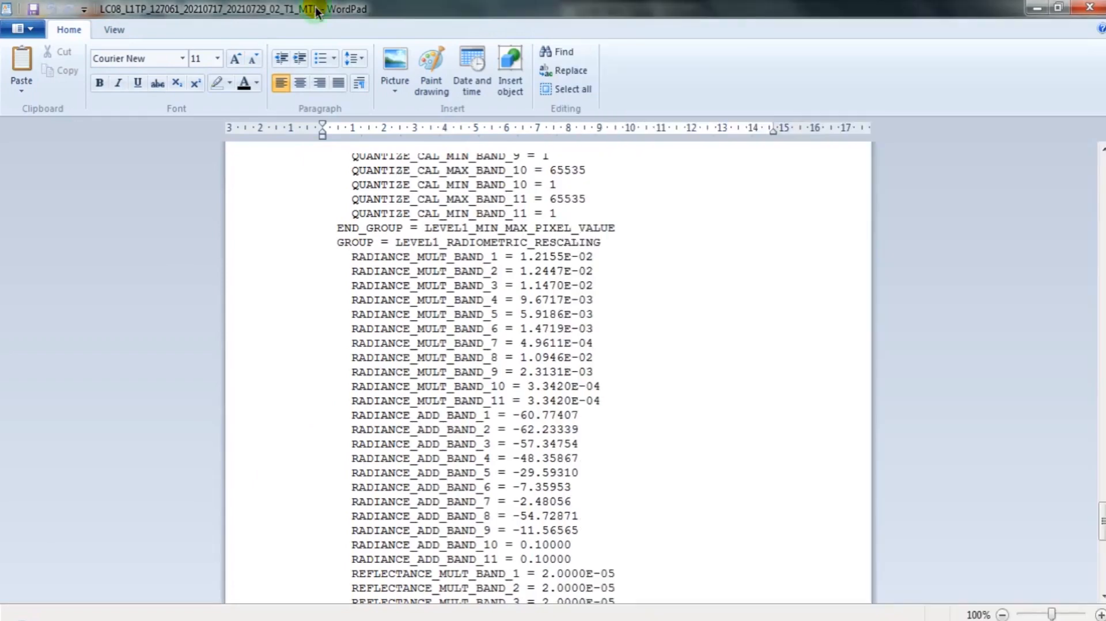
double_click(317, 10)
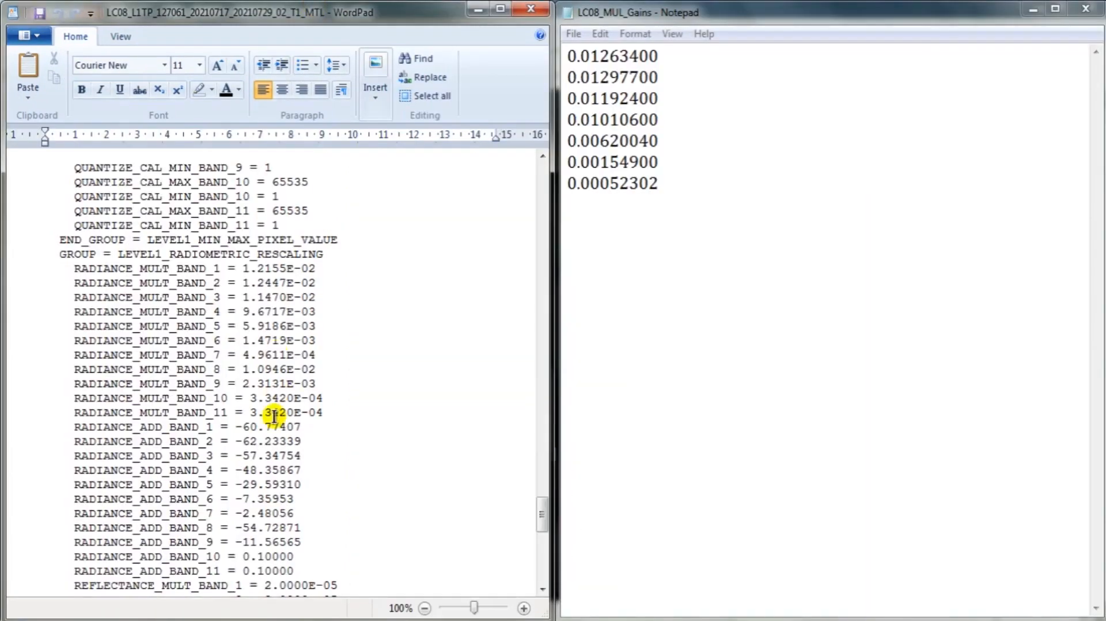
click(196, 620)
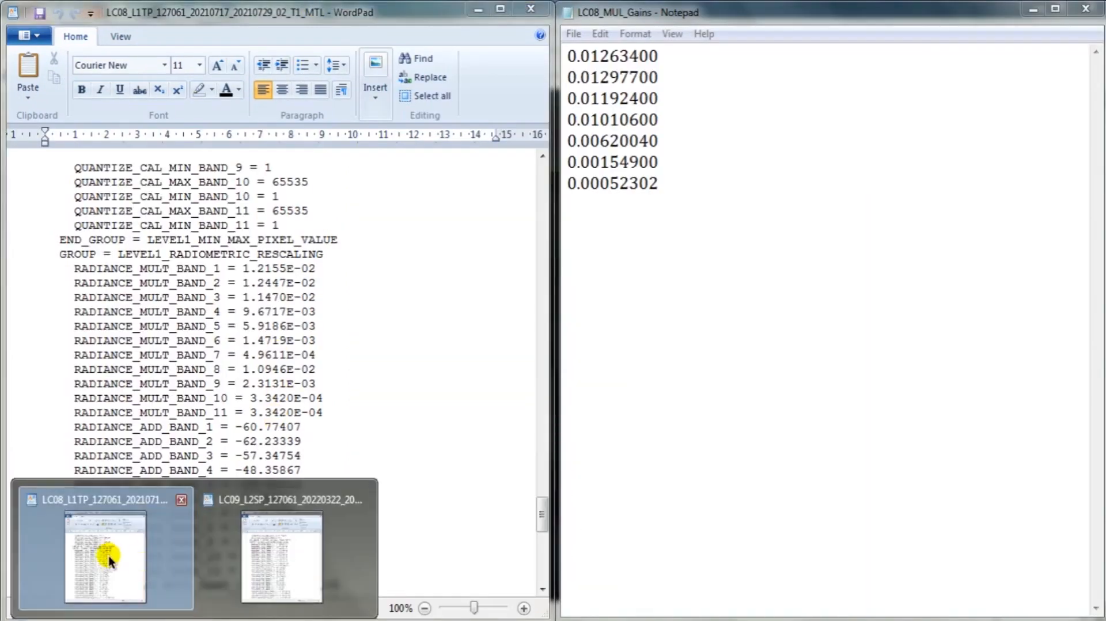
click(242, 548)
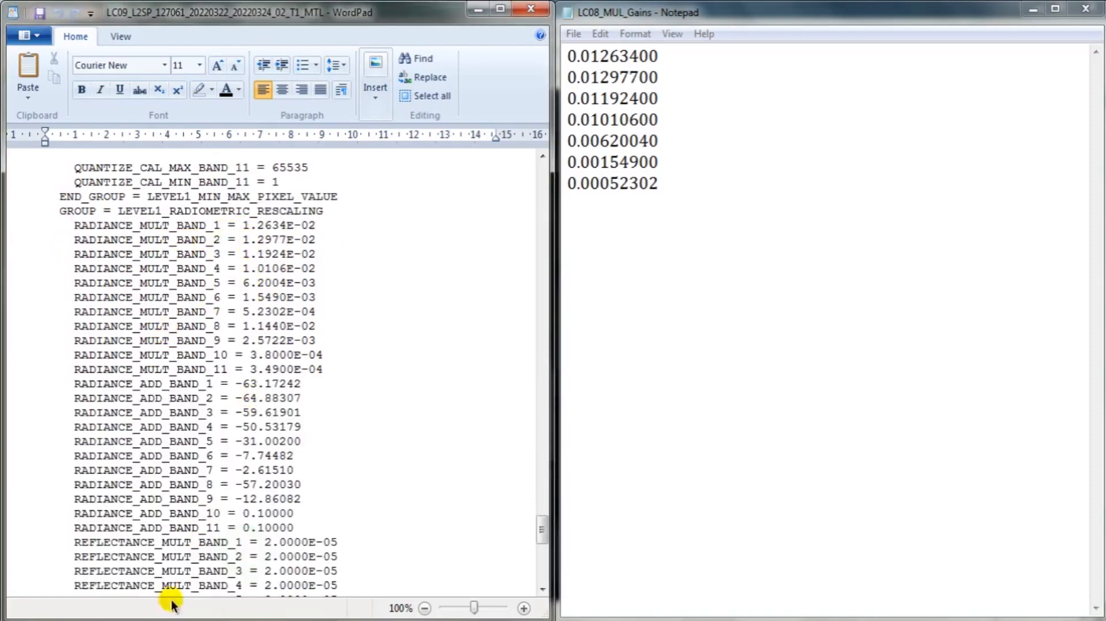
mouse_move(196, 620)
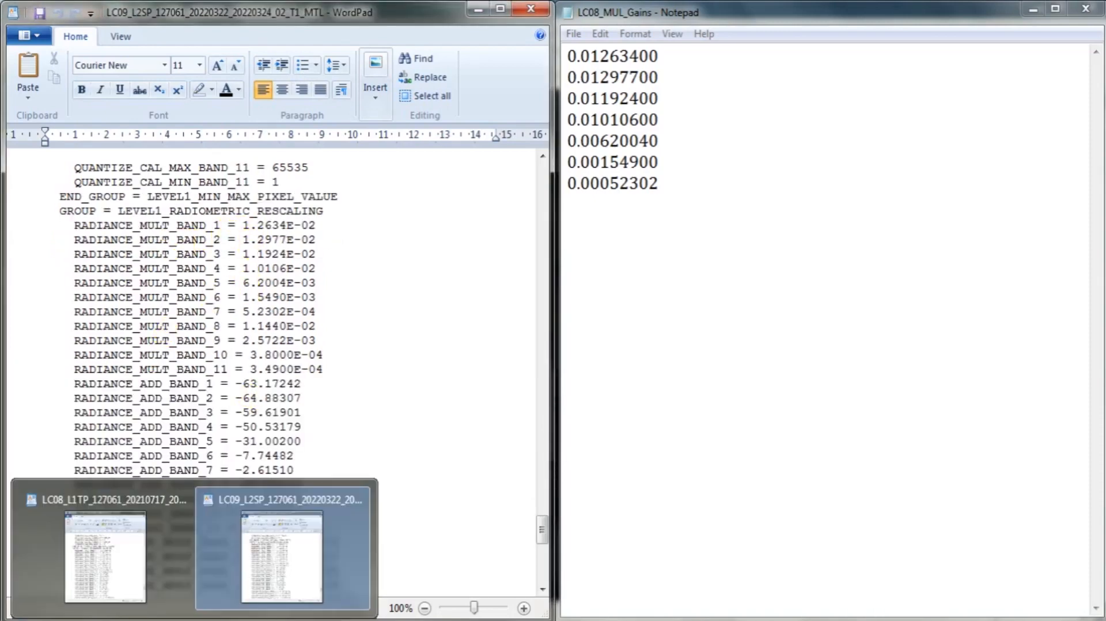
click(104, 568)
scroll(265, 291, down, 1)
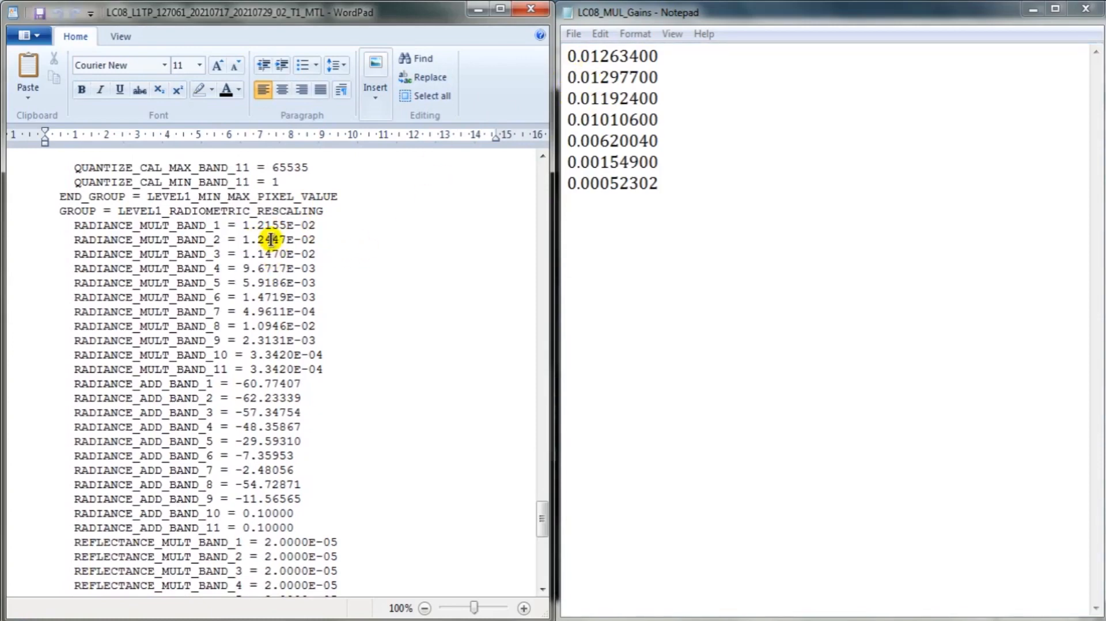
- Set the first gain to 0.01215500 and the second to 0.01244700, following RADIANCE_MULT_BAND_1 and RADIANCE_MULT_BAND_2
click(639, 56)
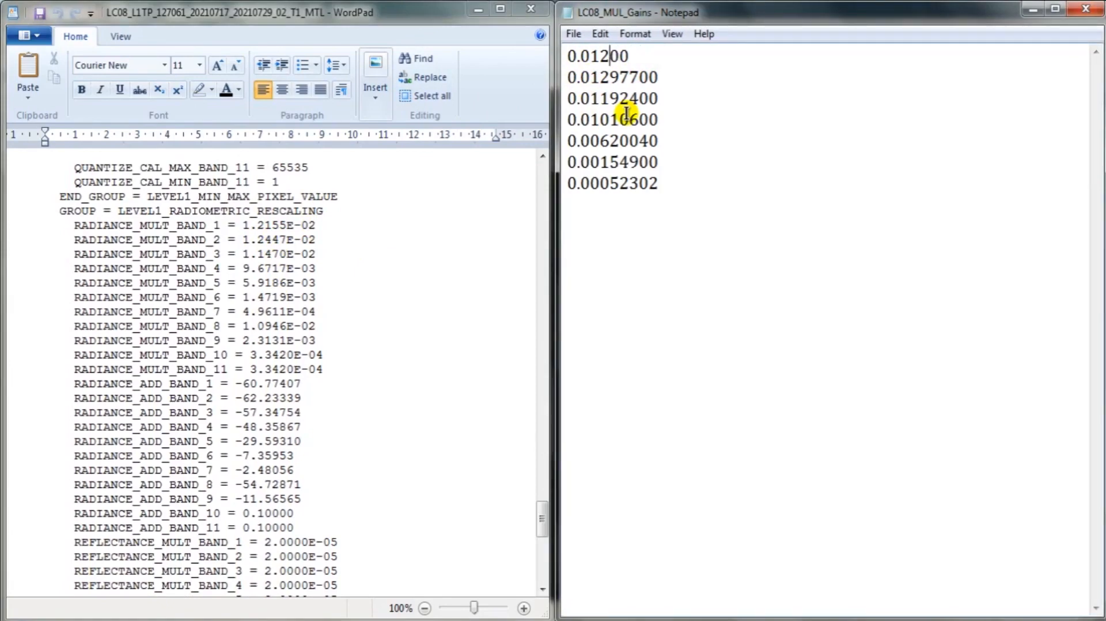
text(155)
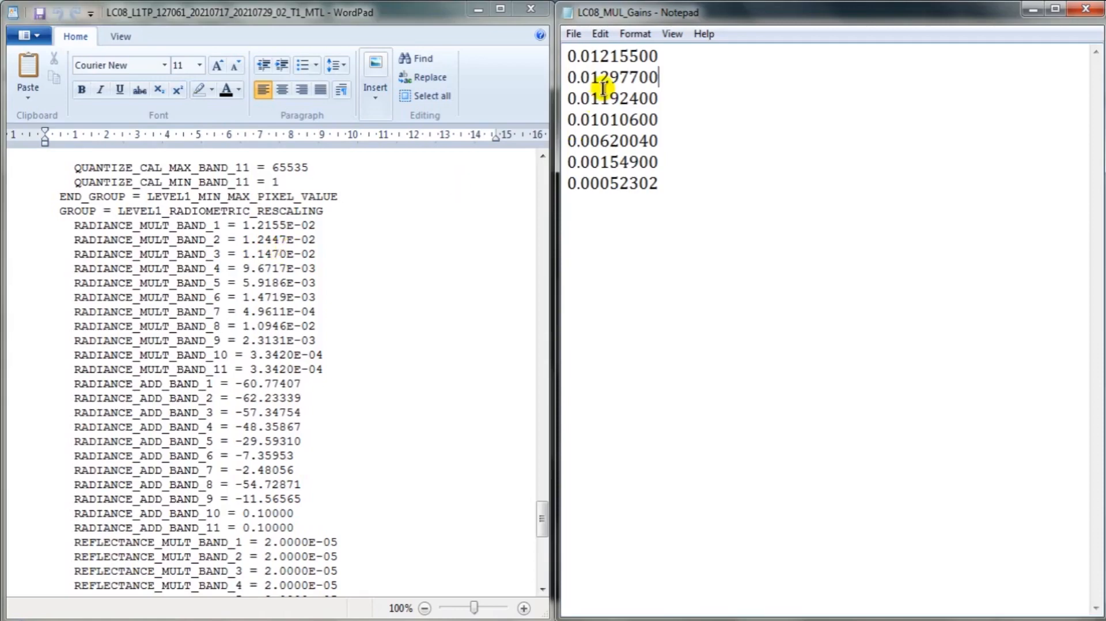
click(638, 79)
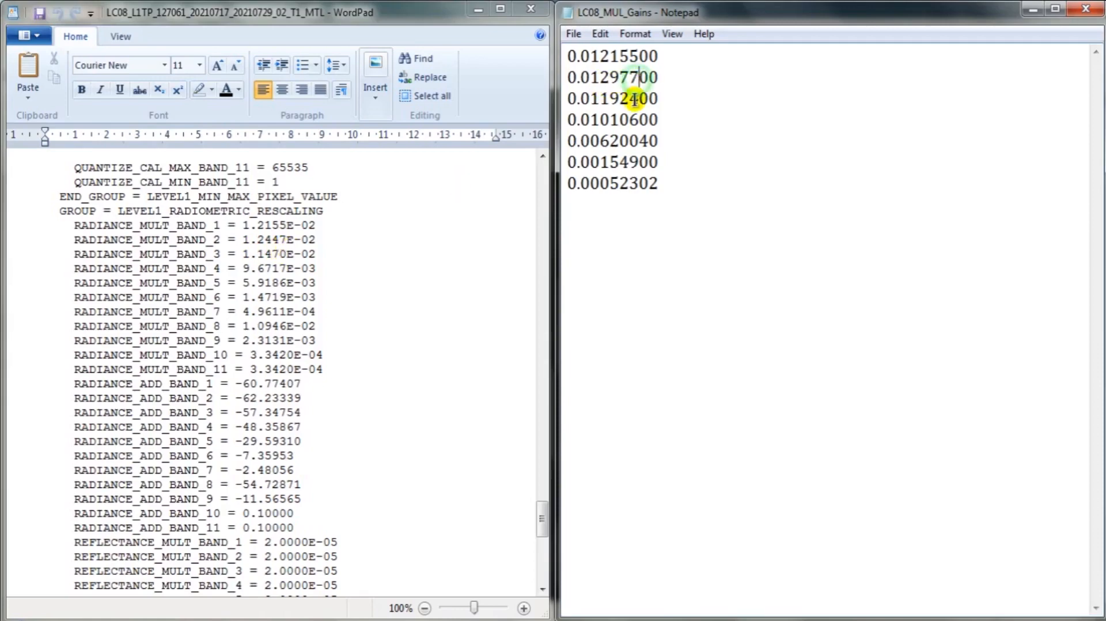
text(44)
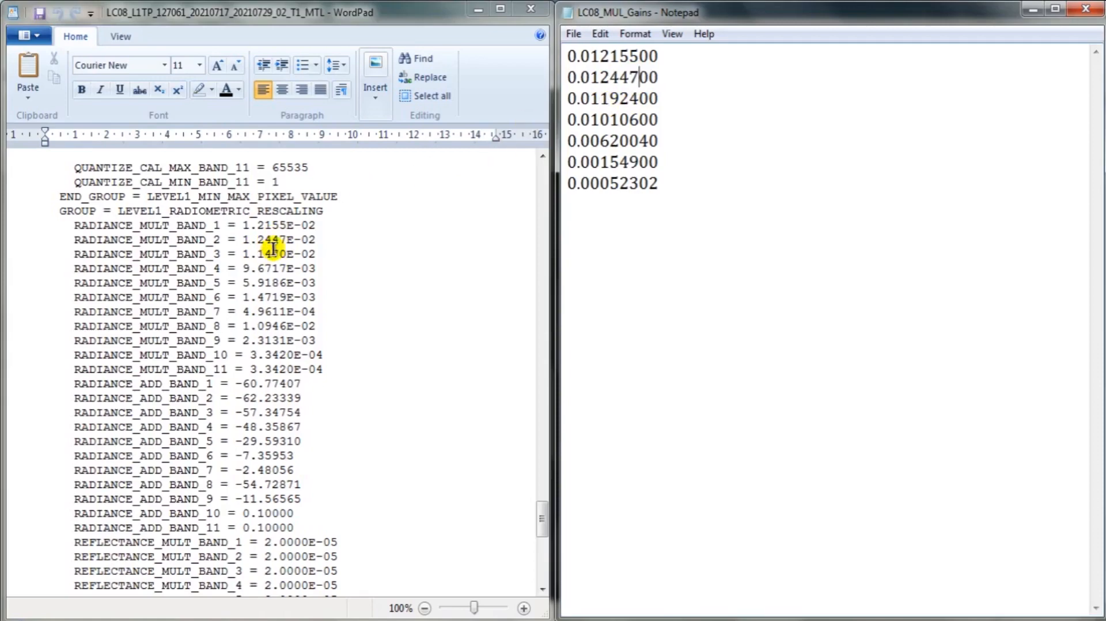
- Set the third gain in LC08_MUL_Gains to 0.01147000, following RADIANCE_MULT_BAND_3 in the LC08 metadata
click(321, 254)
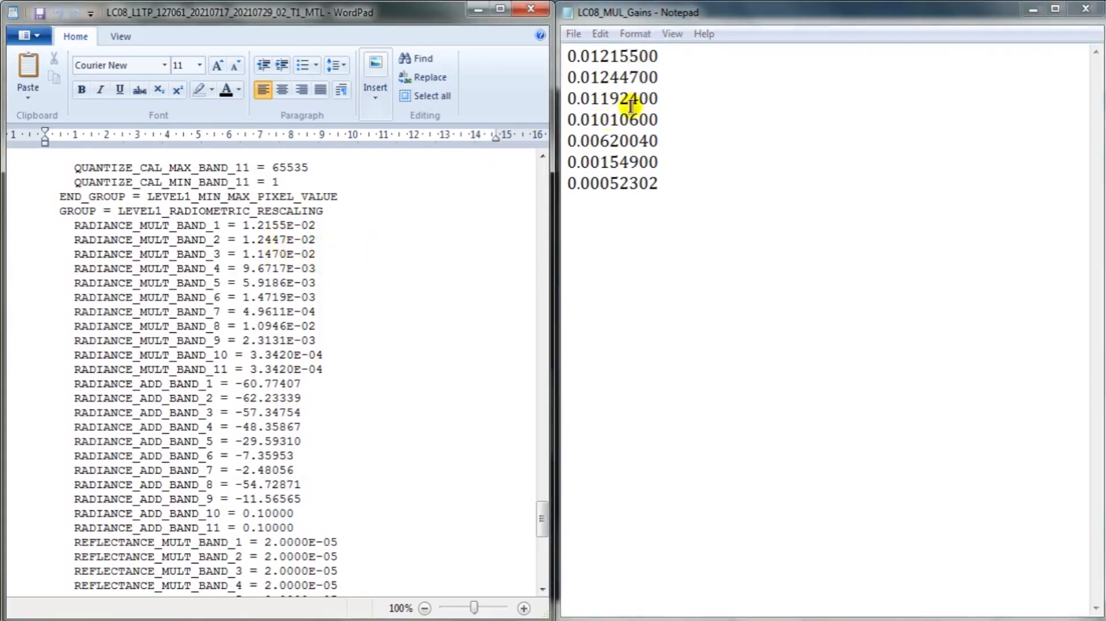
click(662, 99)
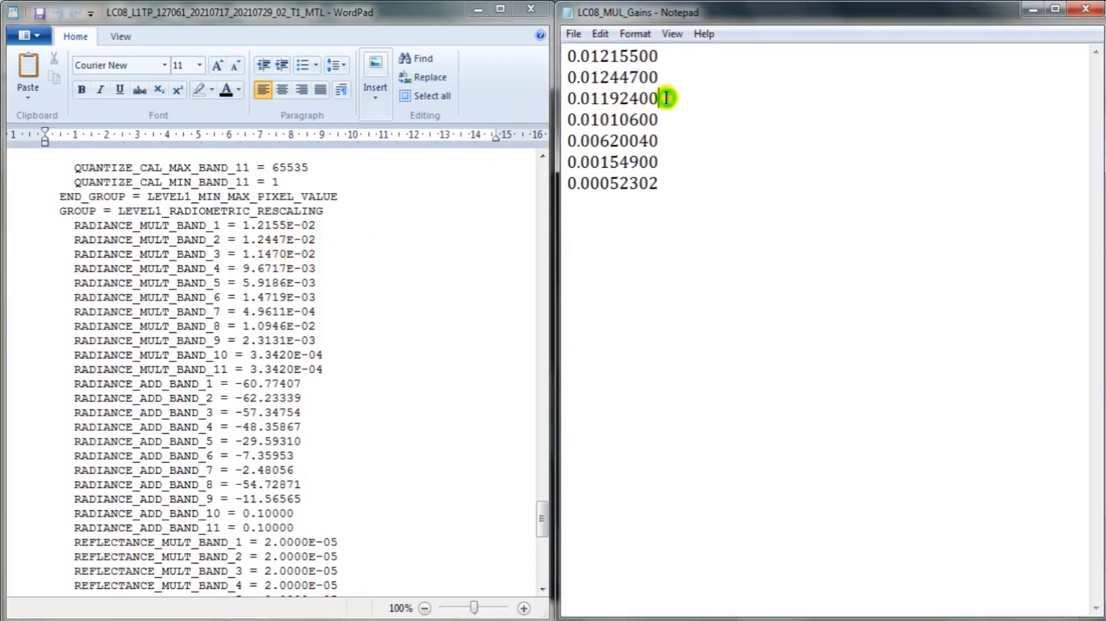
click(592, 101)
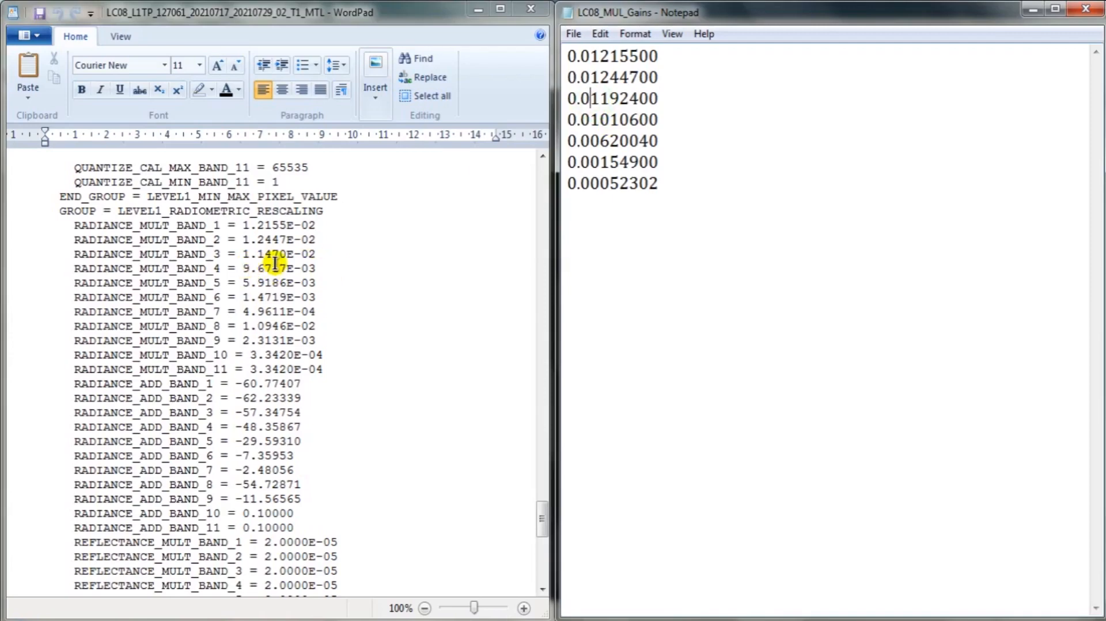
click(639, 99)
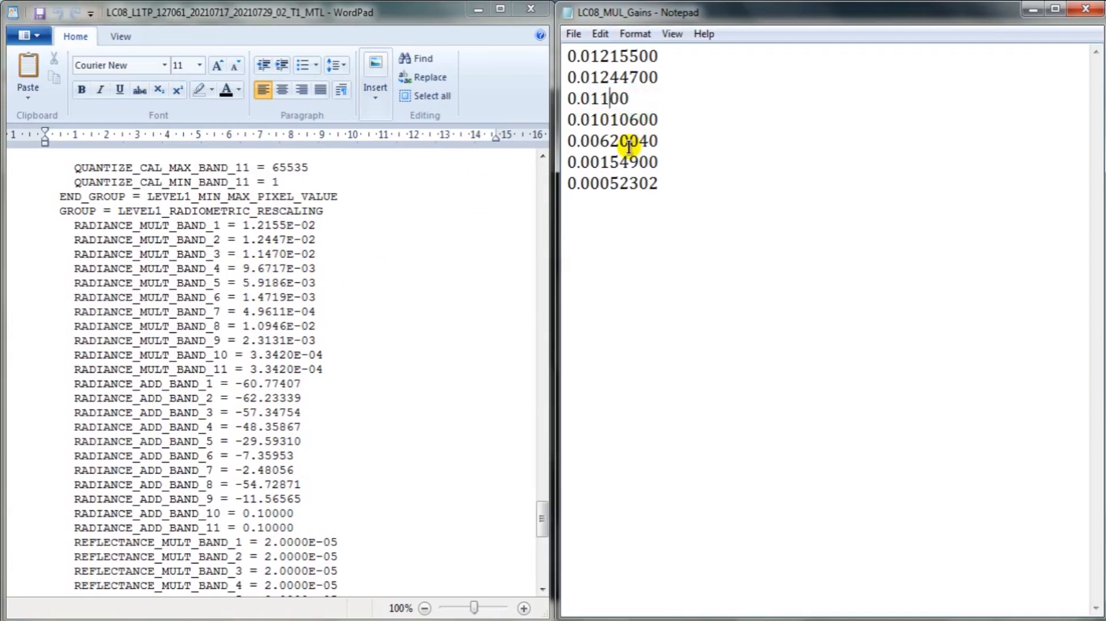
text(47000)
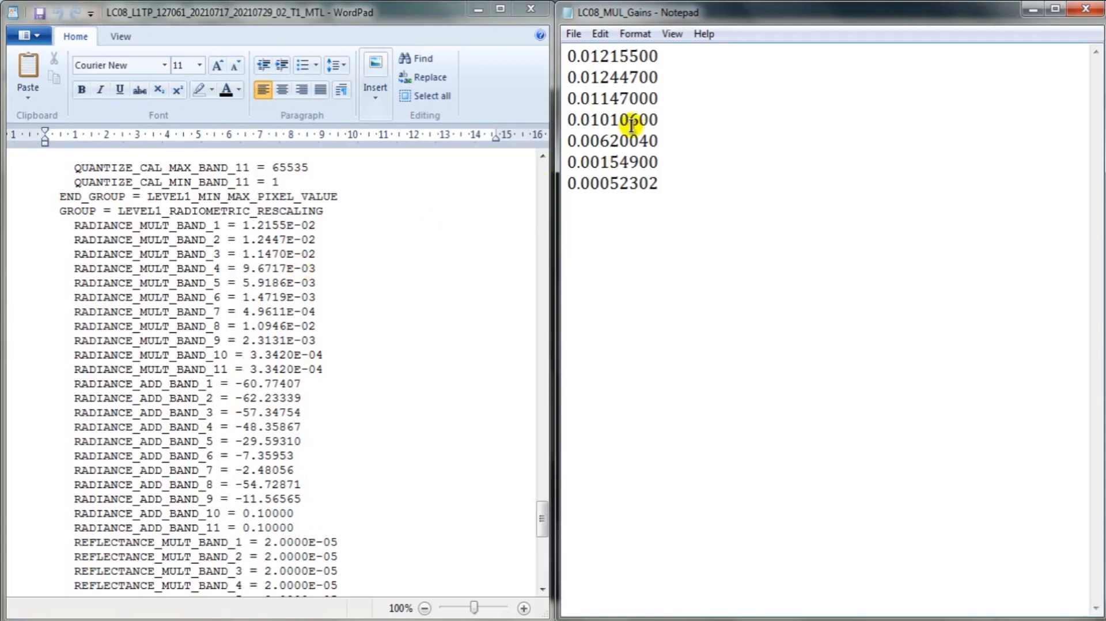
- Remove the old digits from the fourth, sixth and seventh gain lines, leaving 0.0 in the fourth and 0. in the other two
click(663, 118)
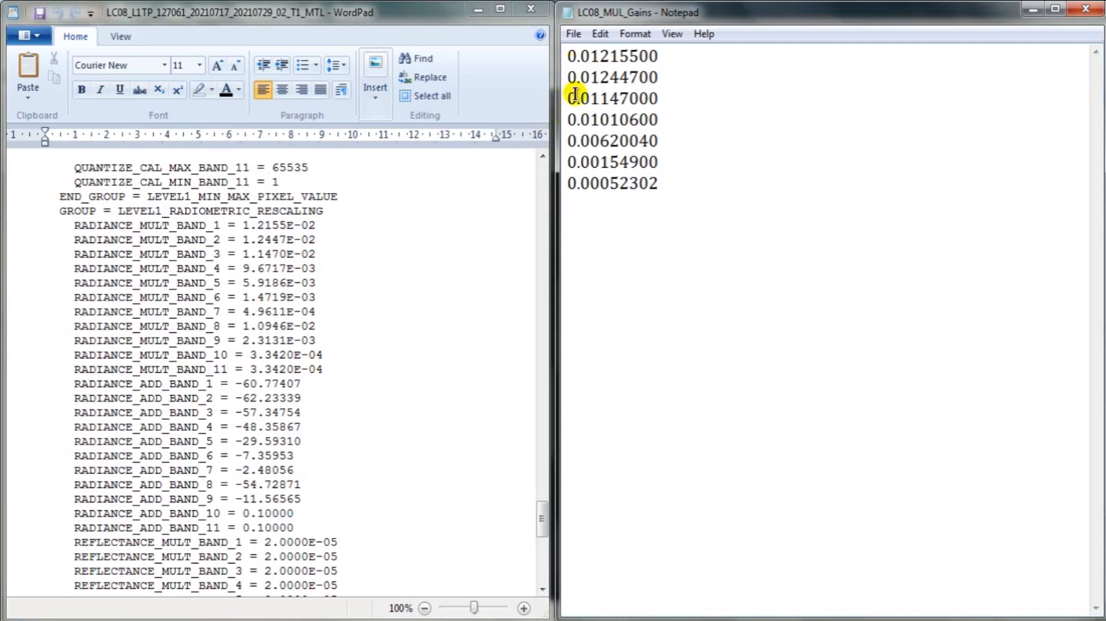
click(601, 121)
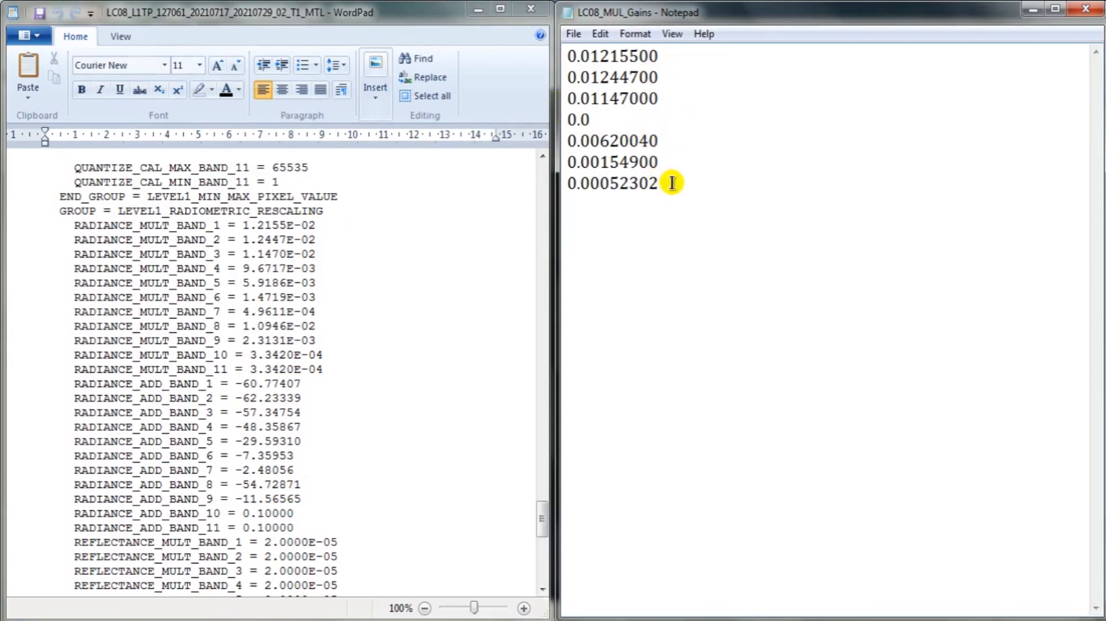
drag(660, 183, 594, 163)
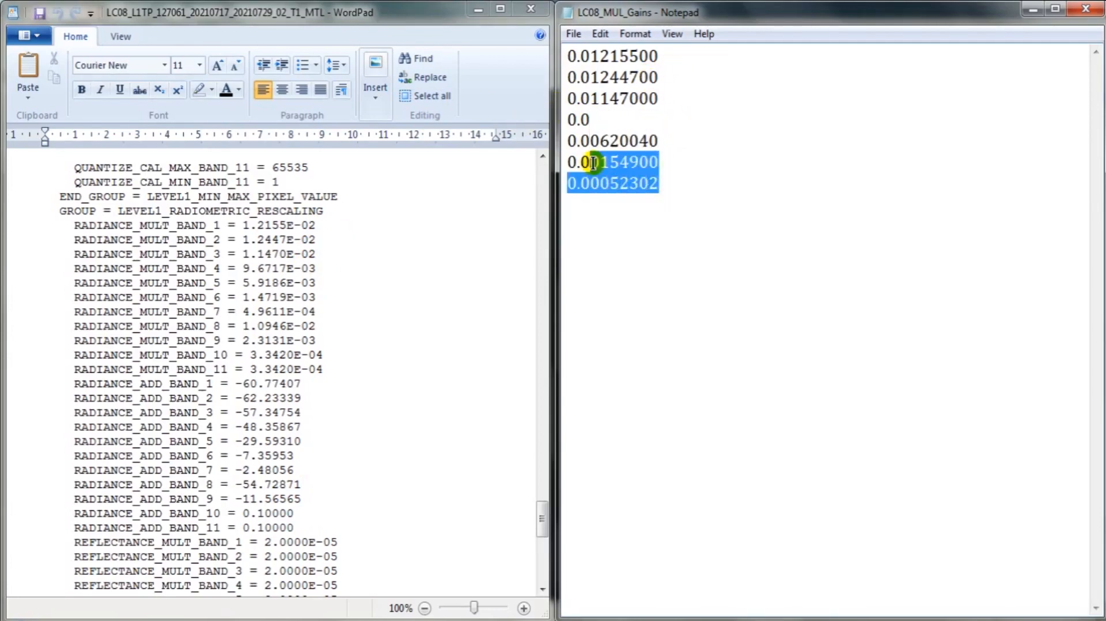
click(672, 181)
key(BackSpace)
key(BackSpace)
key(BackSpace)
key(BackSpace)
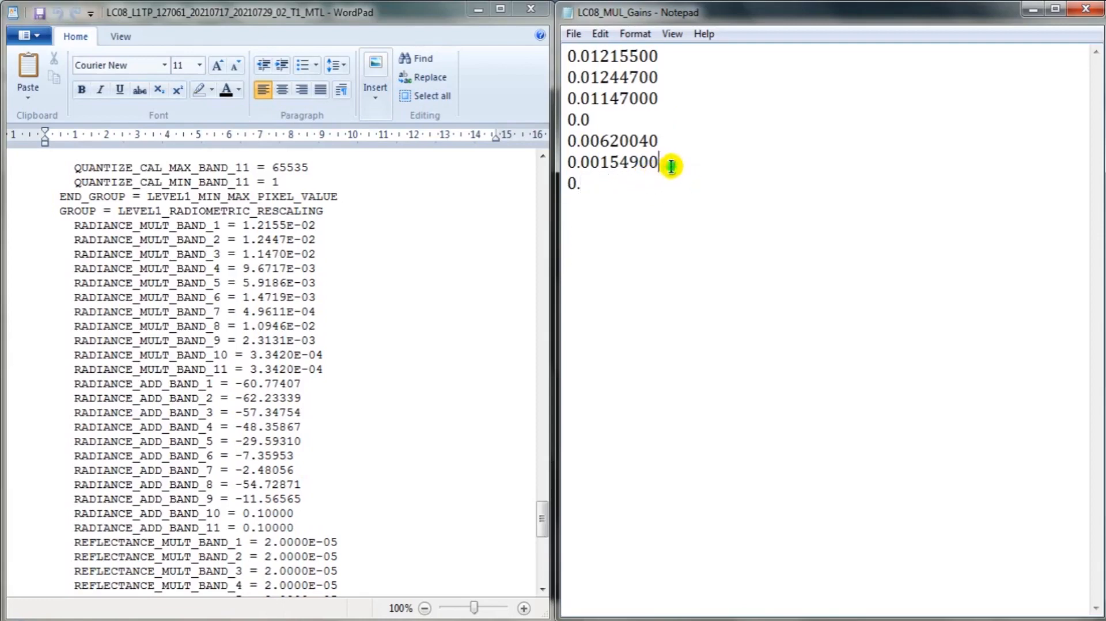
click(667, 163)
key(BackSpace)
key(BackSpace)
key(BackSpace)
key(BackSpace)
key(BackSpace)
key(BackSpace)
key(BackSpace)
key(BackSpace)
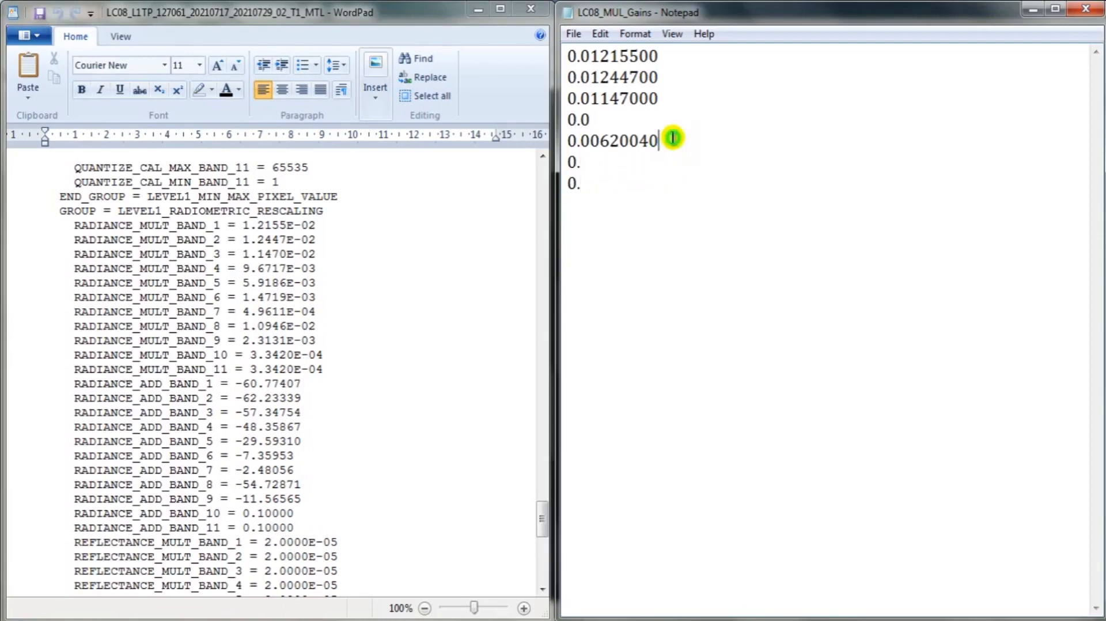
- Reduce the fifth gain line to 0.00 and set the fourth gain to 0.00967170, following RADIANCE_MULT_BAND_4
click(670, 141)
key(BackSpace)
key(BackSpace)
key(BackSpace)
key(BackSpace)
key(BackSpace)
key(BackSpace)
key(BackSpace)
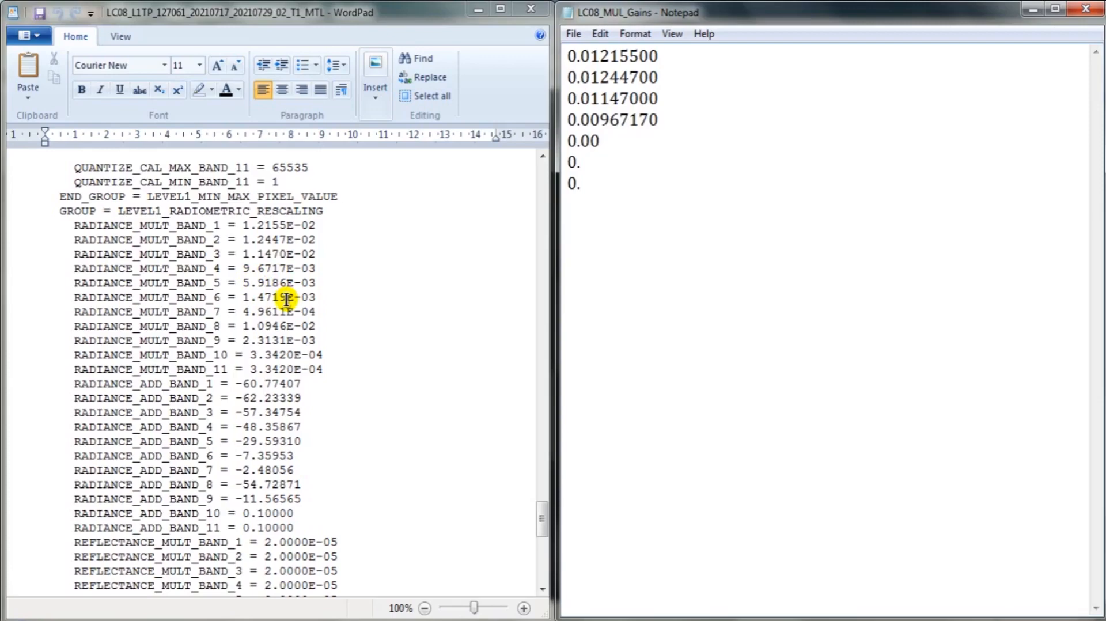
- Set the fifth gain in LC08_MUL_Gains to 0.00591860, following RADIANCE_MULT_BAND_5 in the LC08 metadata
click(317, 282)
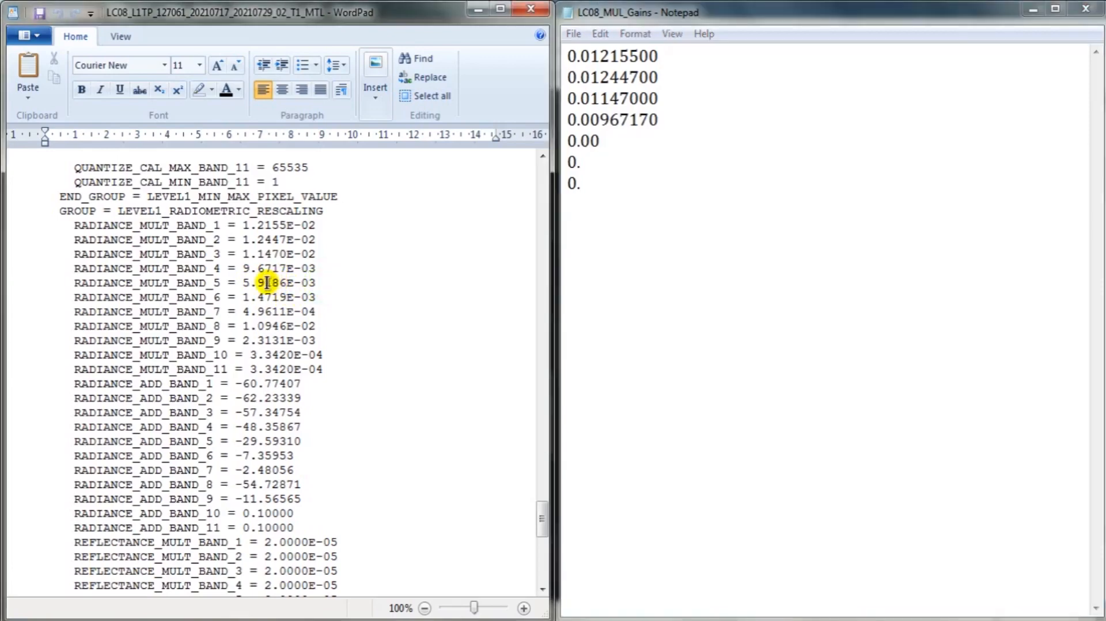
drag(244, 282, 316, 282)
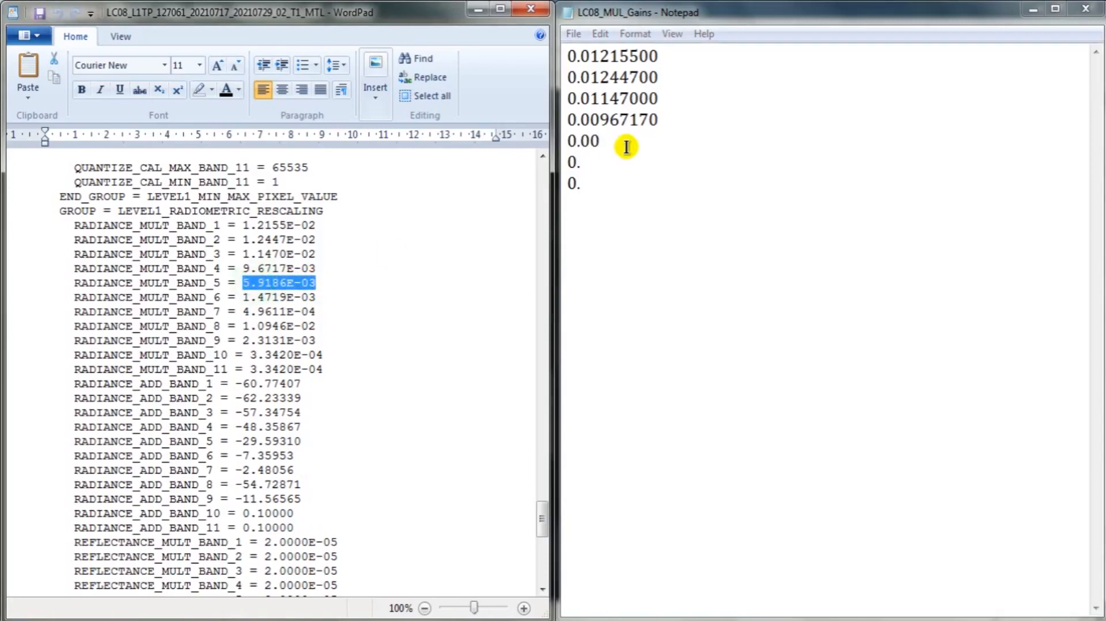
click(628, 145)
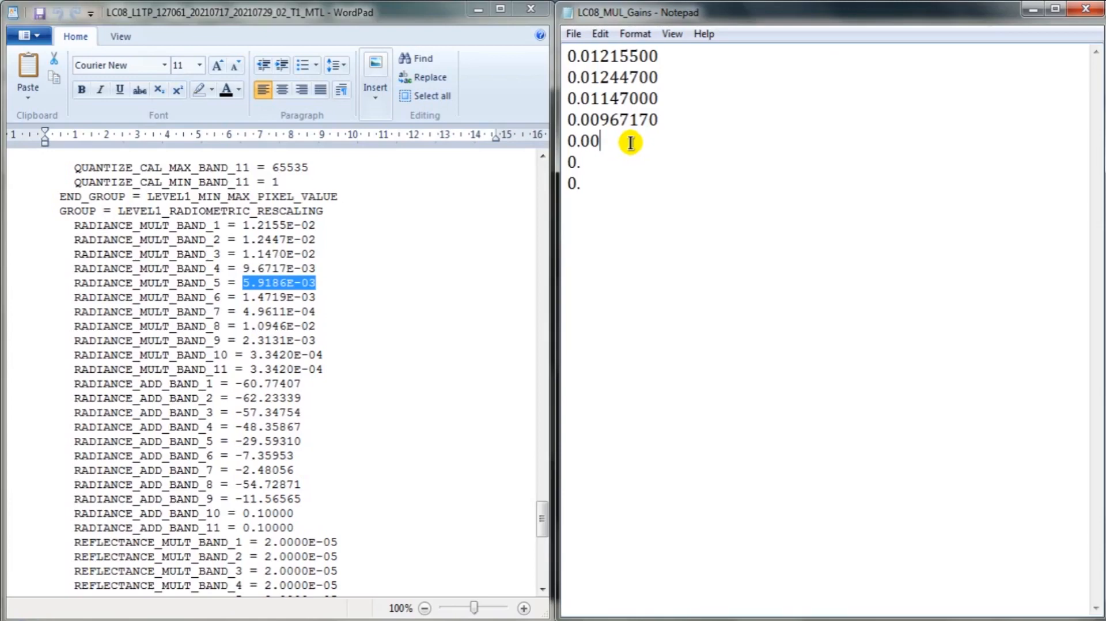
text(00591860)
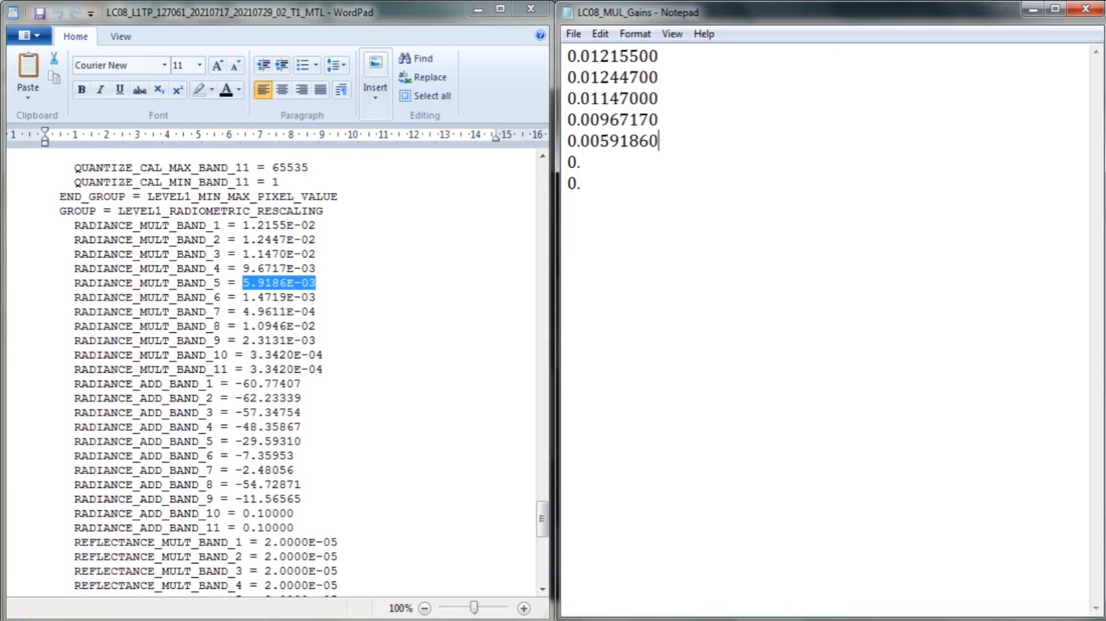
- Set the sixth gain to 0.00147190, following RADIANCE_MULT_BAND_6 in the LC08 metadata
click(617, 163)
click(322, 300)
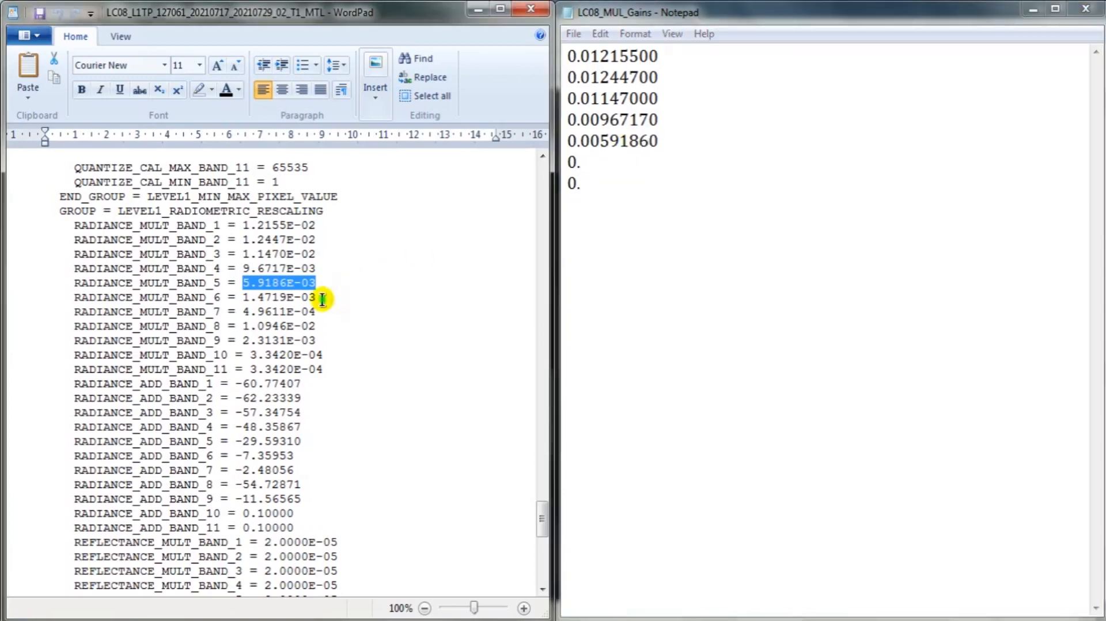
drag(322, 299, 243, 298)
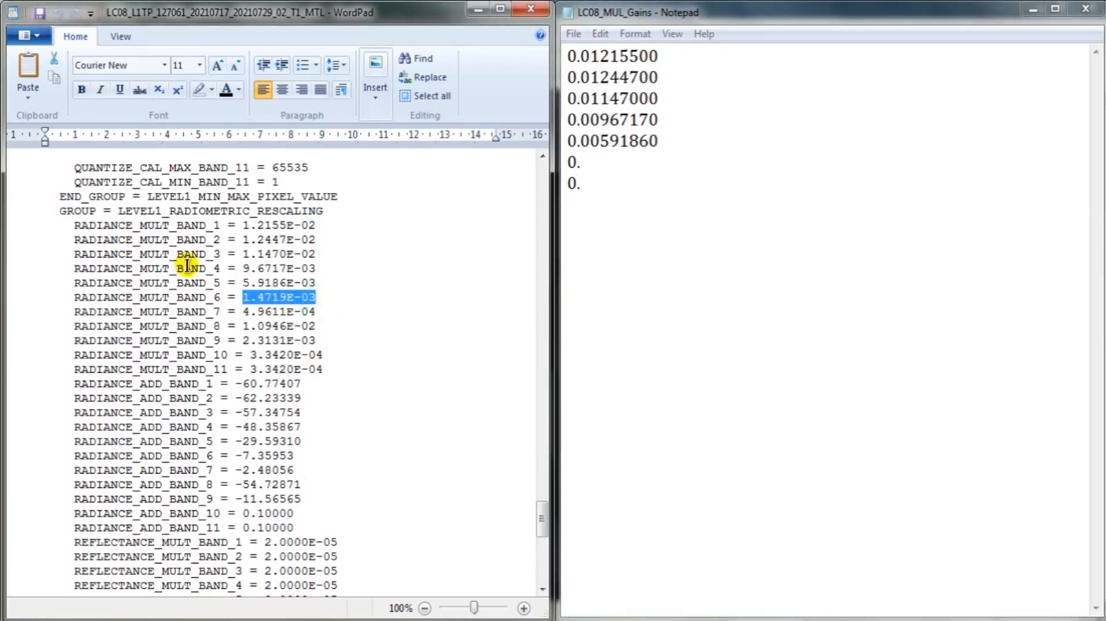
click(679, 151)
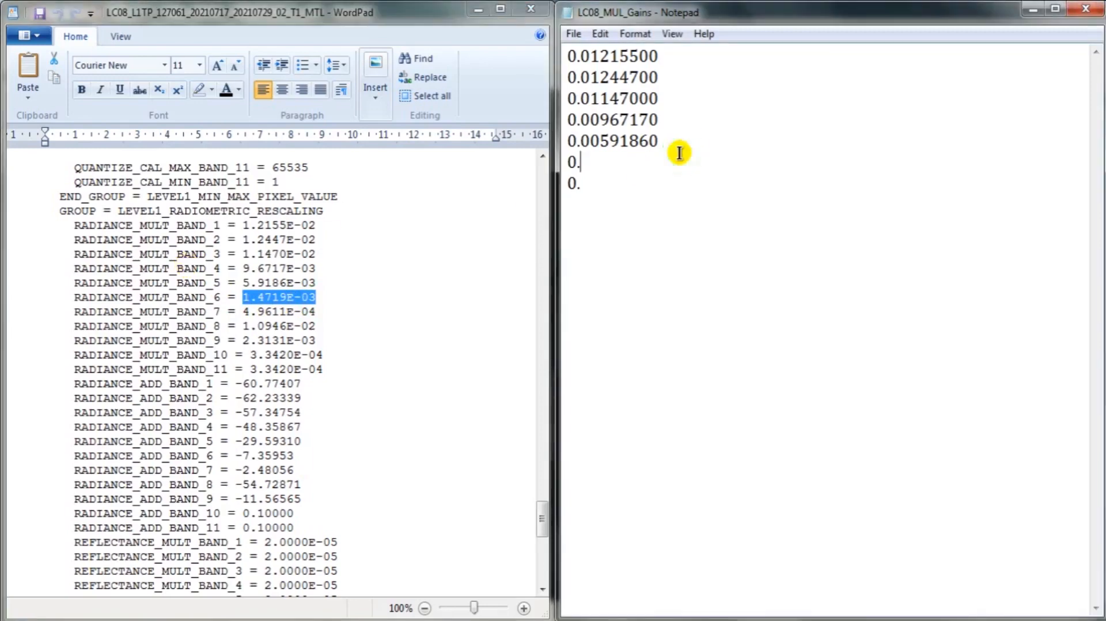
text(00147190)
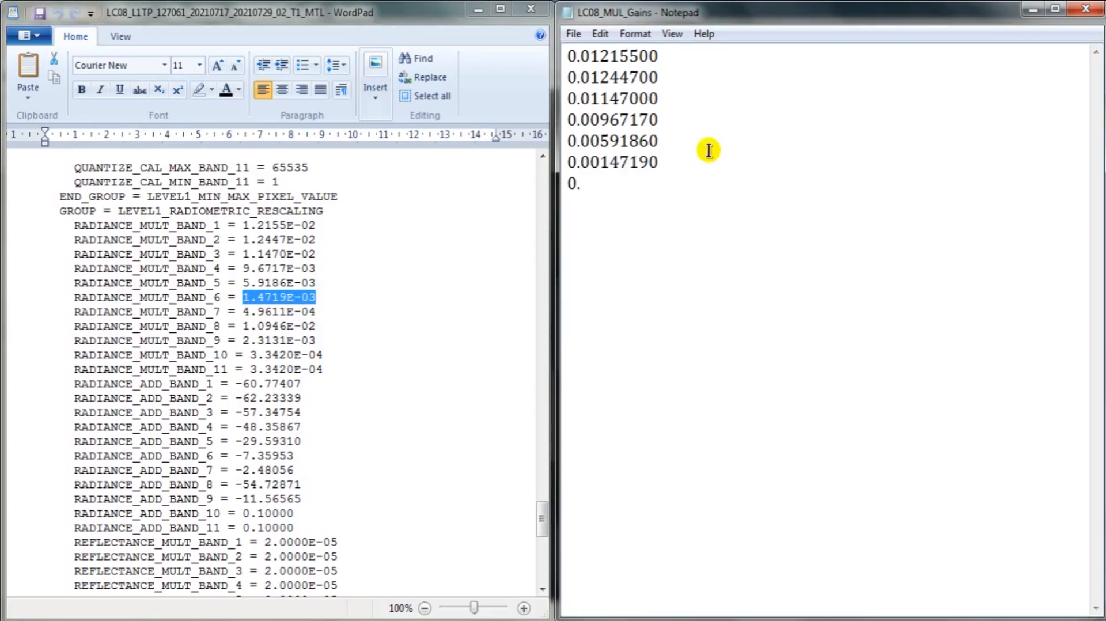
- Set the seventh gain to 0.00049611, following RADIANCE_MULT_BAND_7 in the LC08 metadata
click(648, 192)
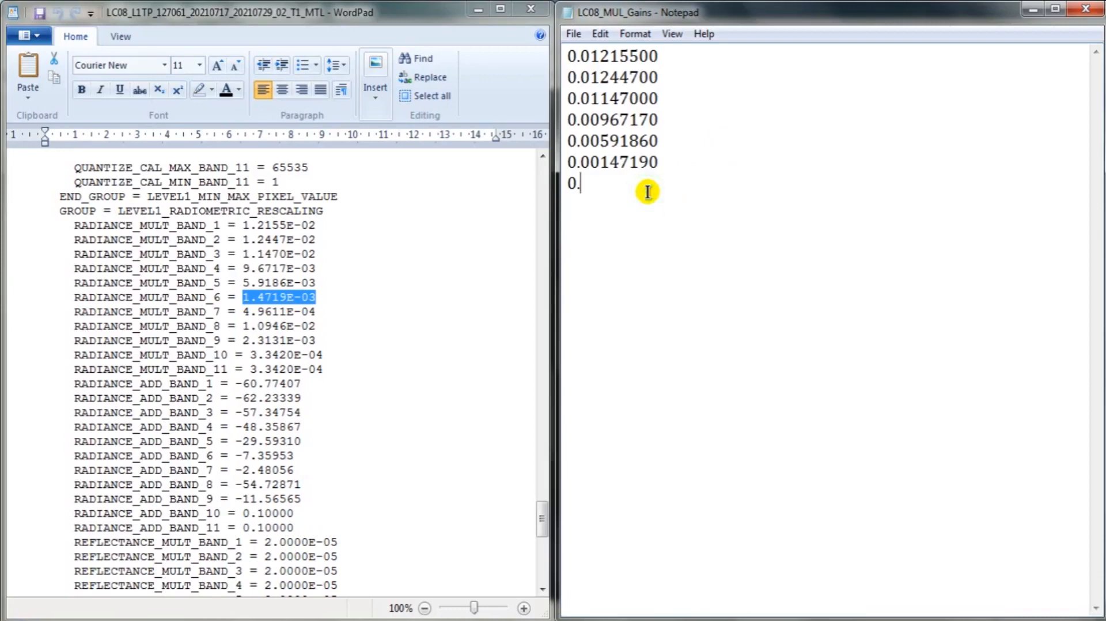
drag(326, 312, 235, 311)
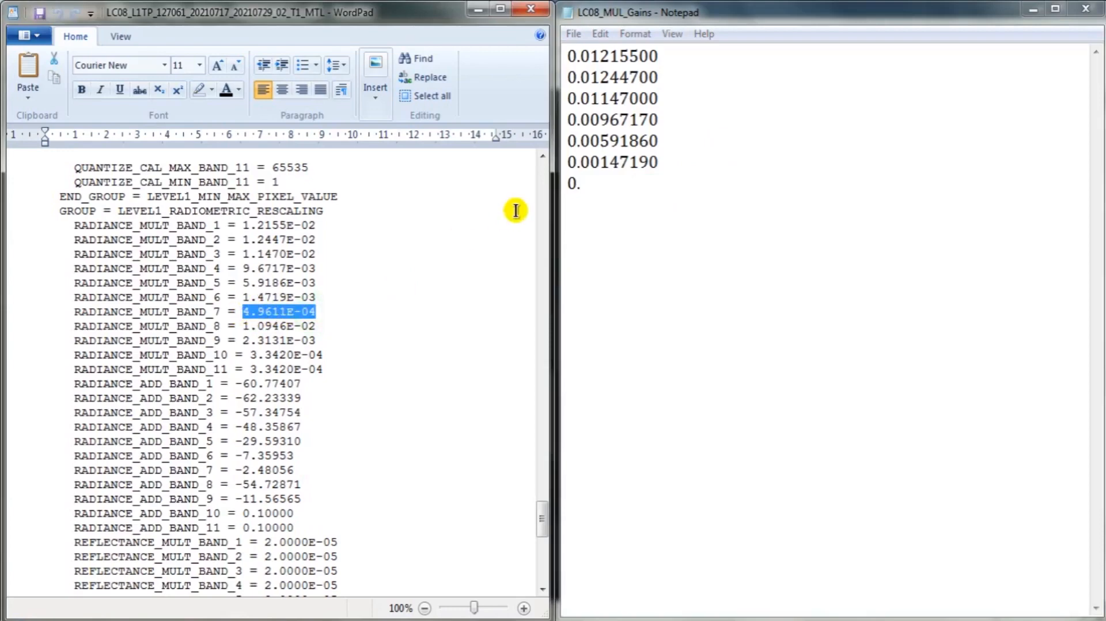
click(625, 179)
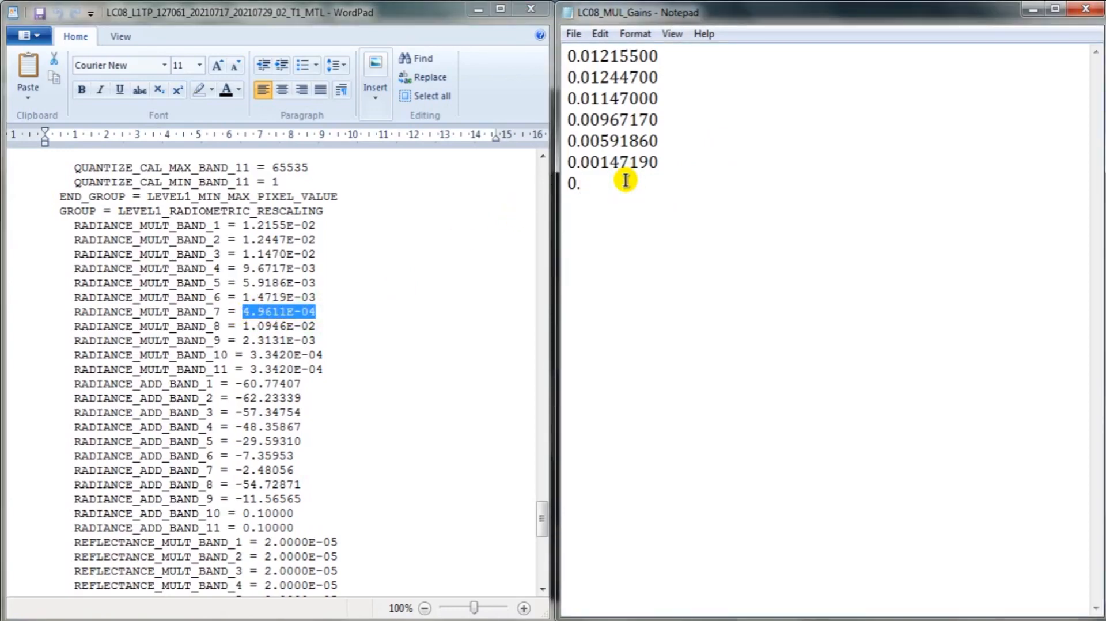
text(00049611)
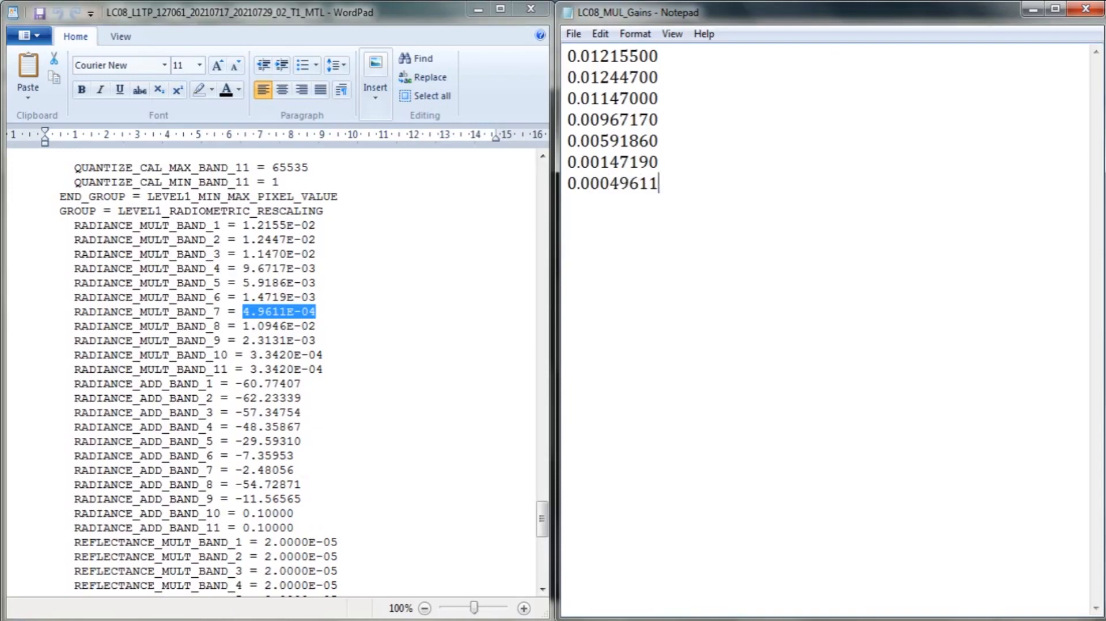
- Save the LC08_MUL_Gains text file and close it
click(754, 113)
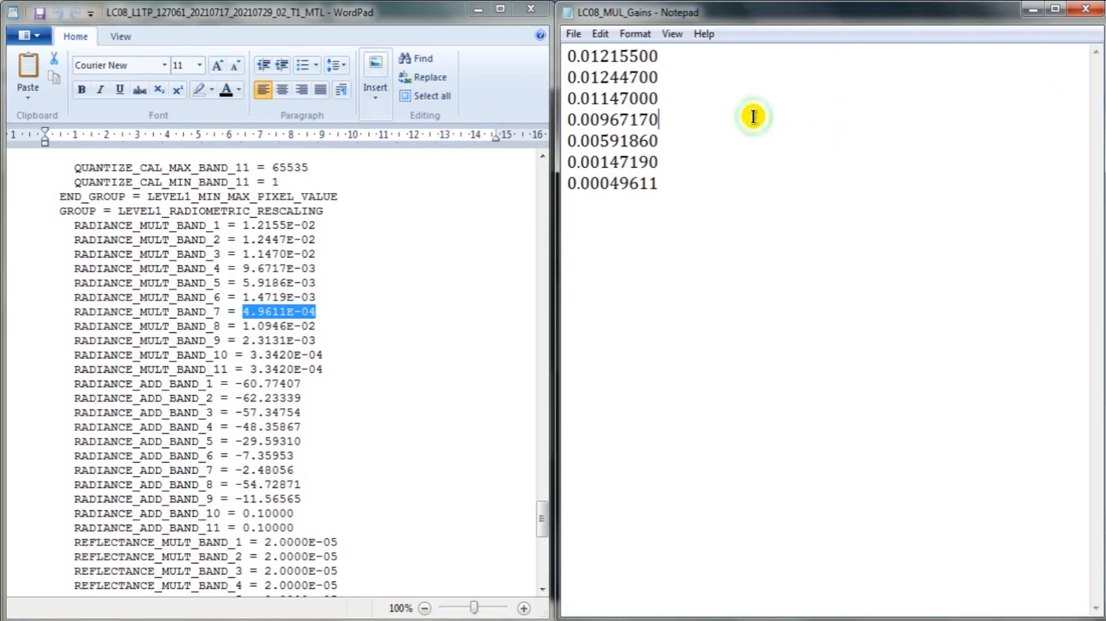
click(576, 35)
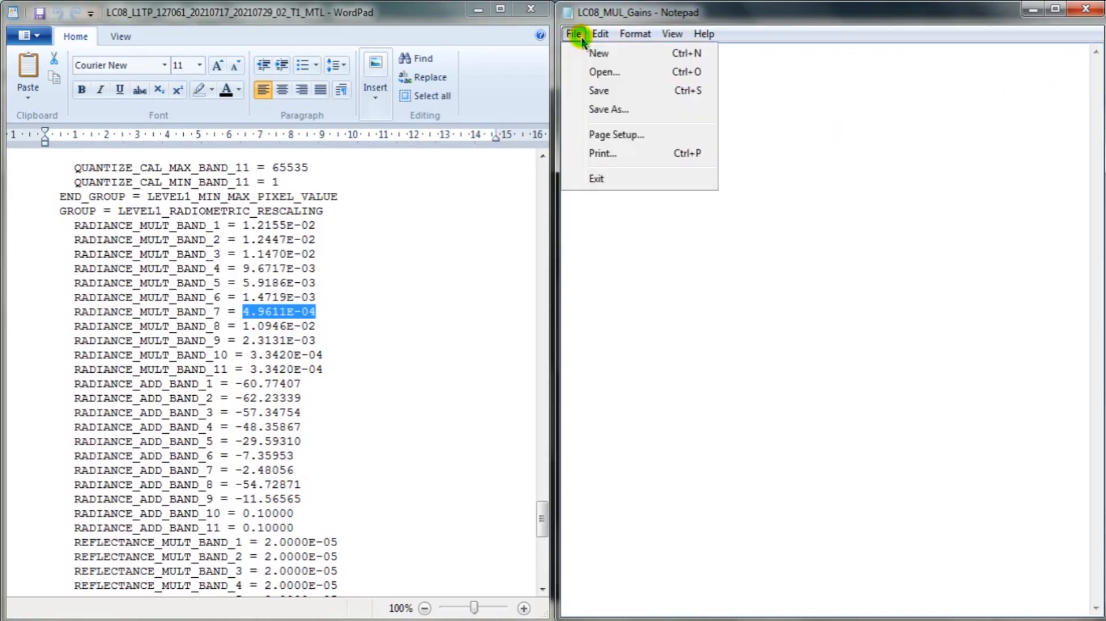
click(599, 90)
click(1085, 9)
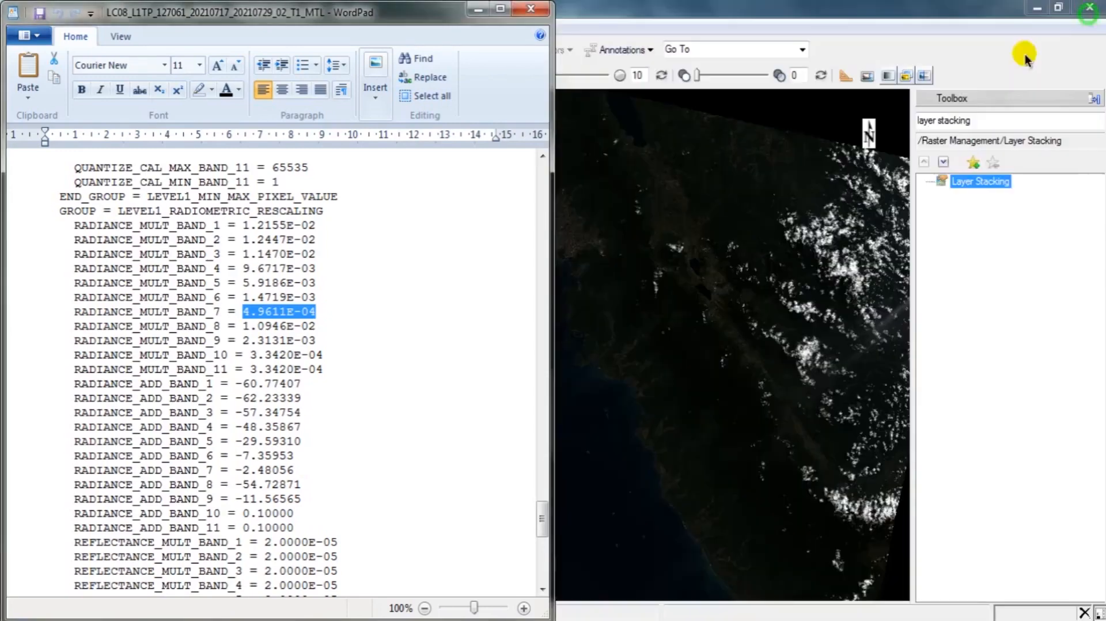
- Open LC08_MUL_Offset from the Data Text folder and place it beside the LC08 metadata document
mouse_move(22, 615)
click(239, 556)
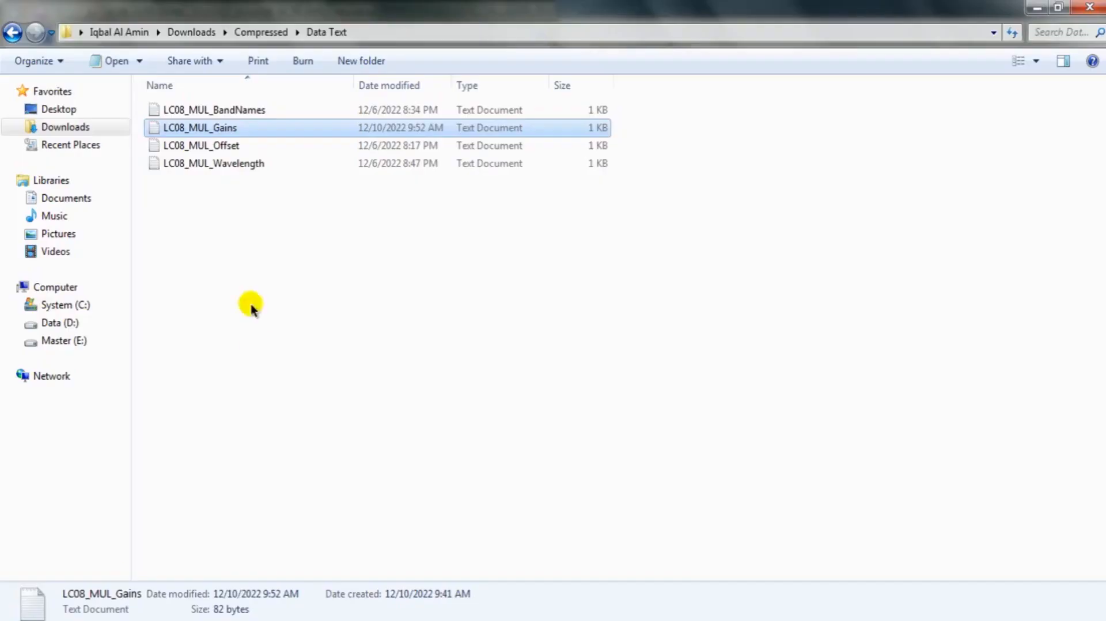
double_click(213, 147)
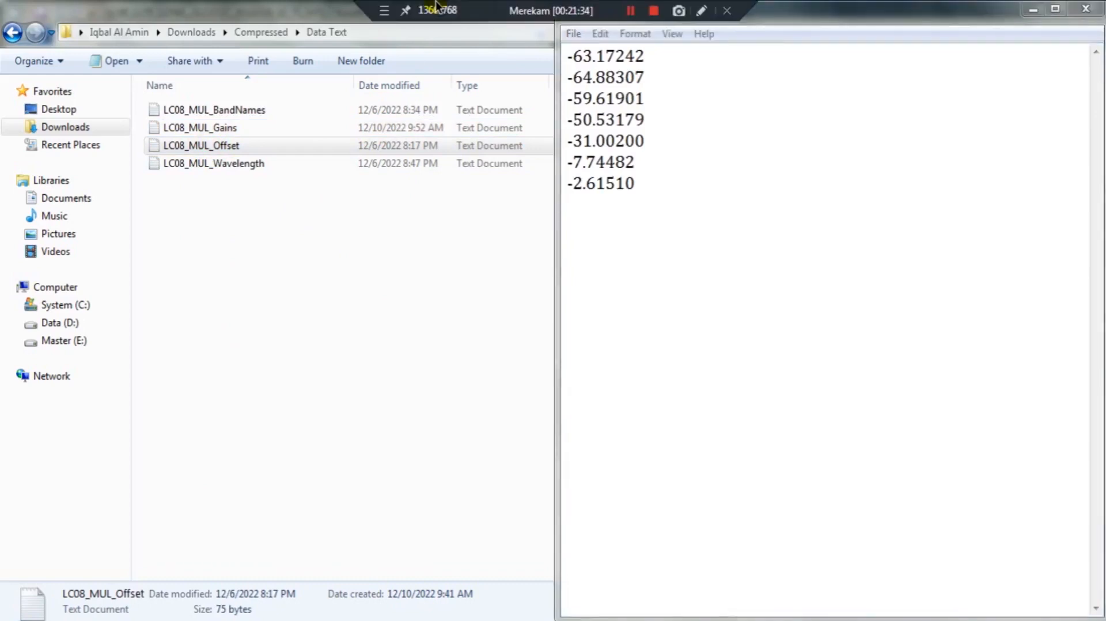
double_click(438, 8)
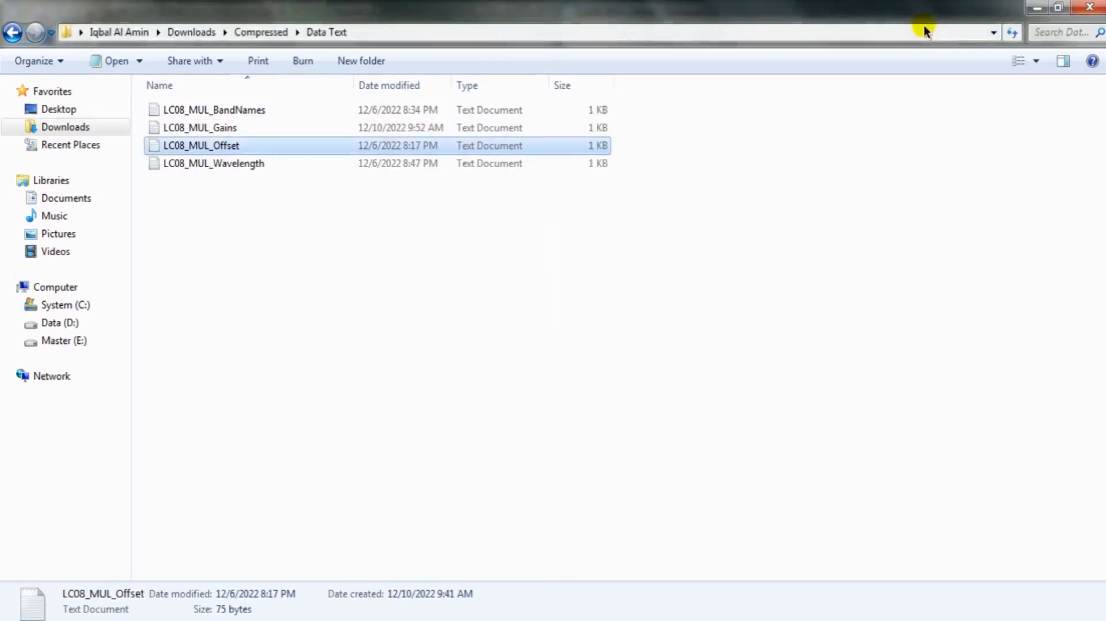
click(1032, 8)
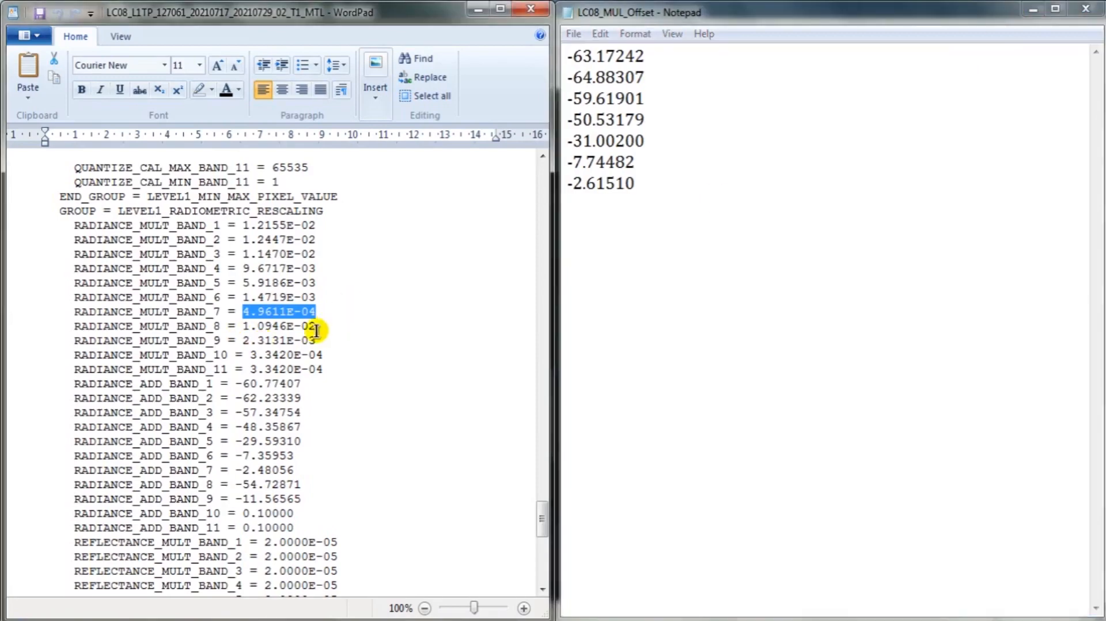
- Compare the RADIANCE_ADD_BAND values in the LC08 and LC09 metadata with the offsets listed in LC08_MUL_Offset
click(301, 368)
scroll(353, 378, down, 1)
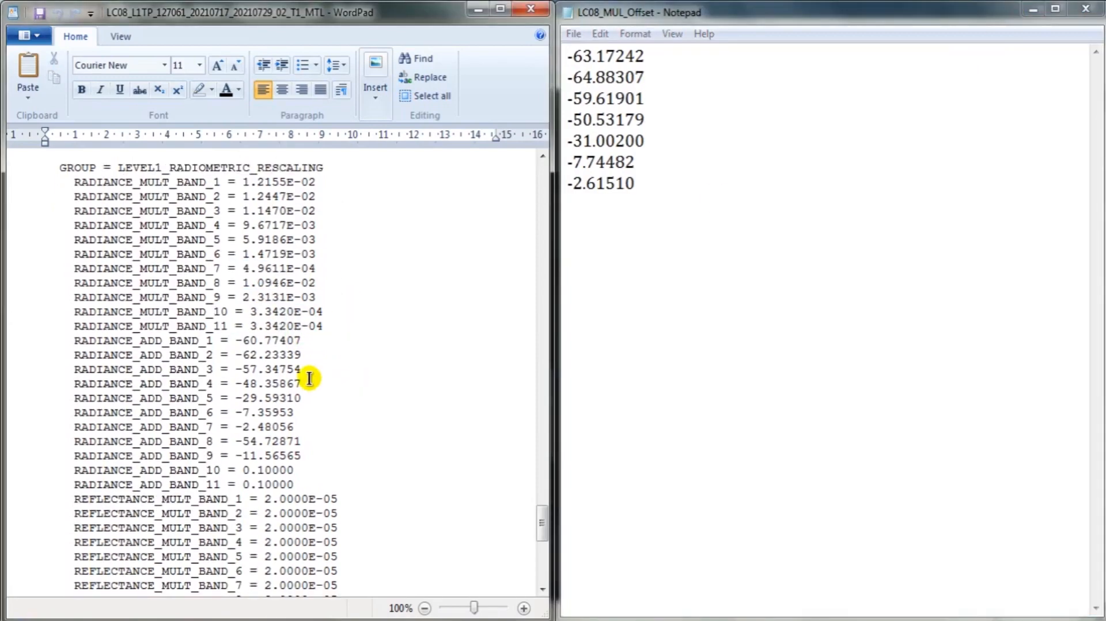
scroll(309, 378, down, 1)
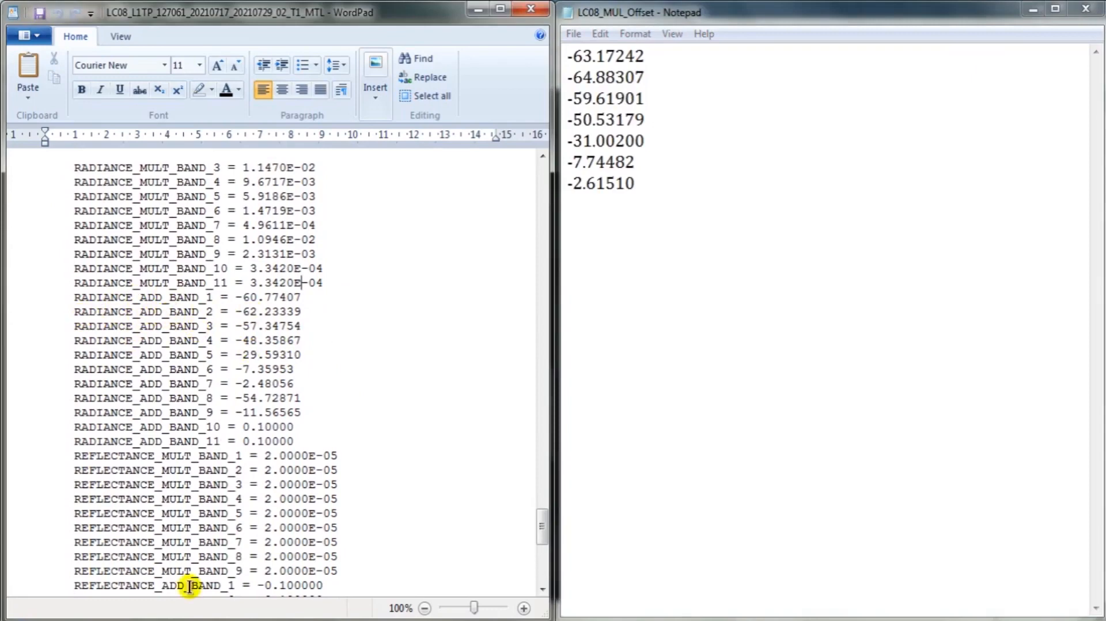
click(257, 568)
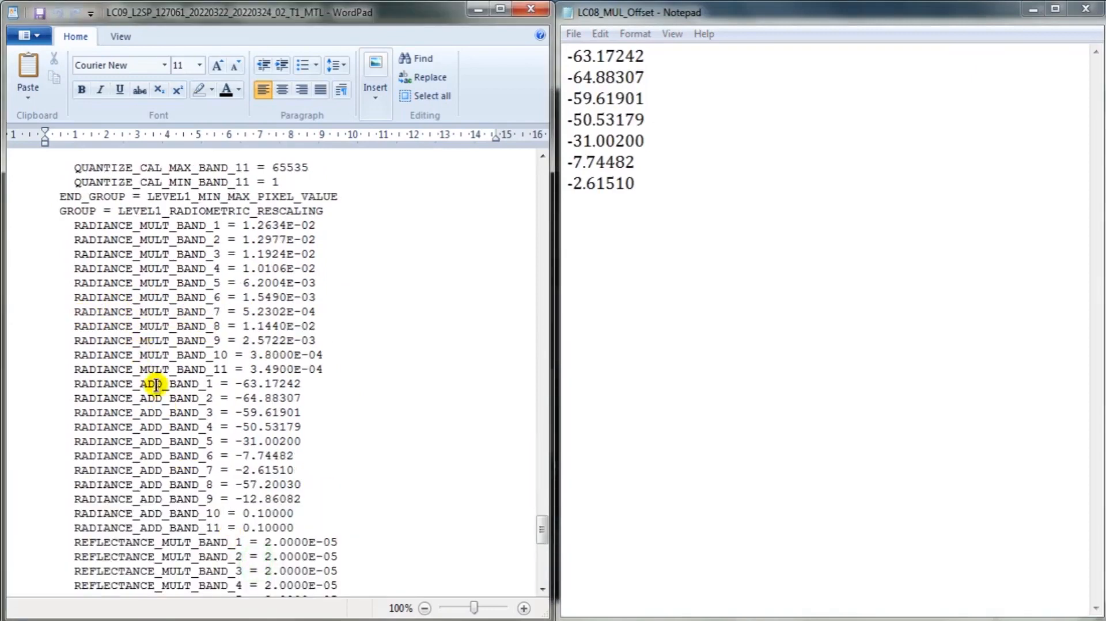
scroll(155, 385, down, 1)
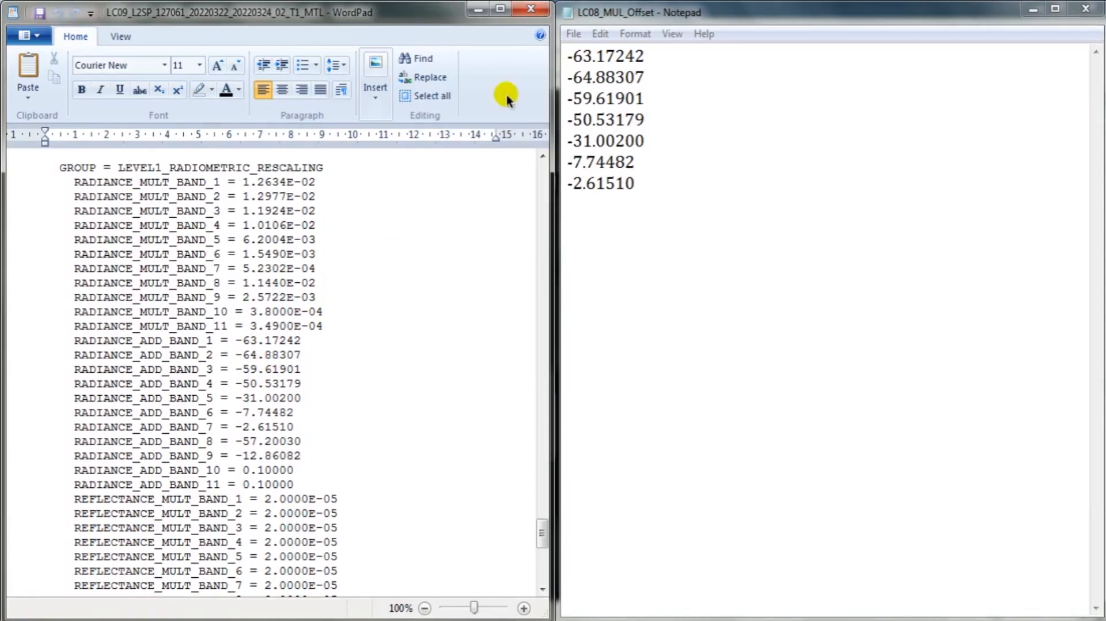
click(478, 11)
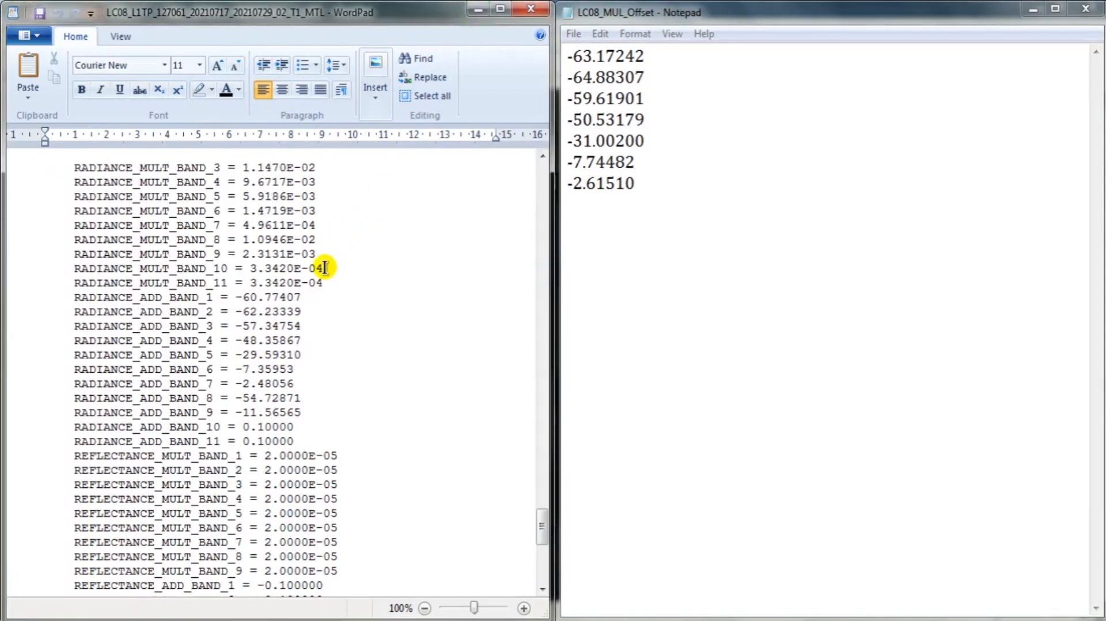
- Replace the first offset in LC08_MUL_Offset with -60.77407, copied from RADIANCE_ADD_BAND_1 in the LC08 metadata
scroll(312, 279, down, 1)
scroll(311, 279, down, 1)
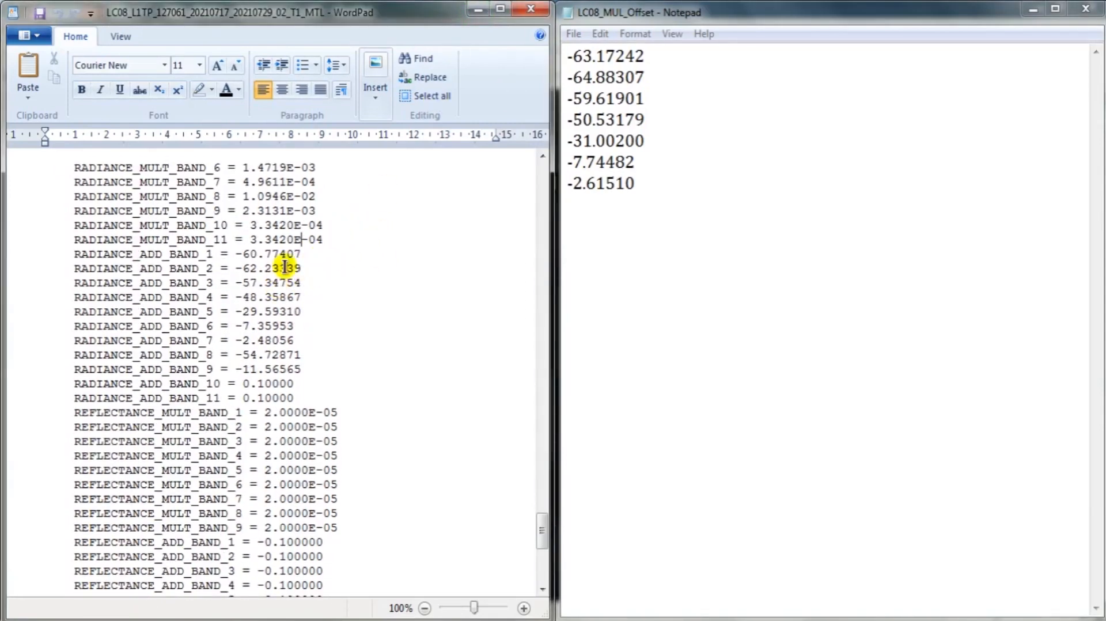
drag(302, 254, 240, 254)
key(ctrl+c)
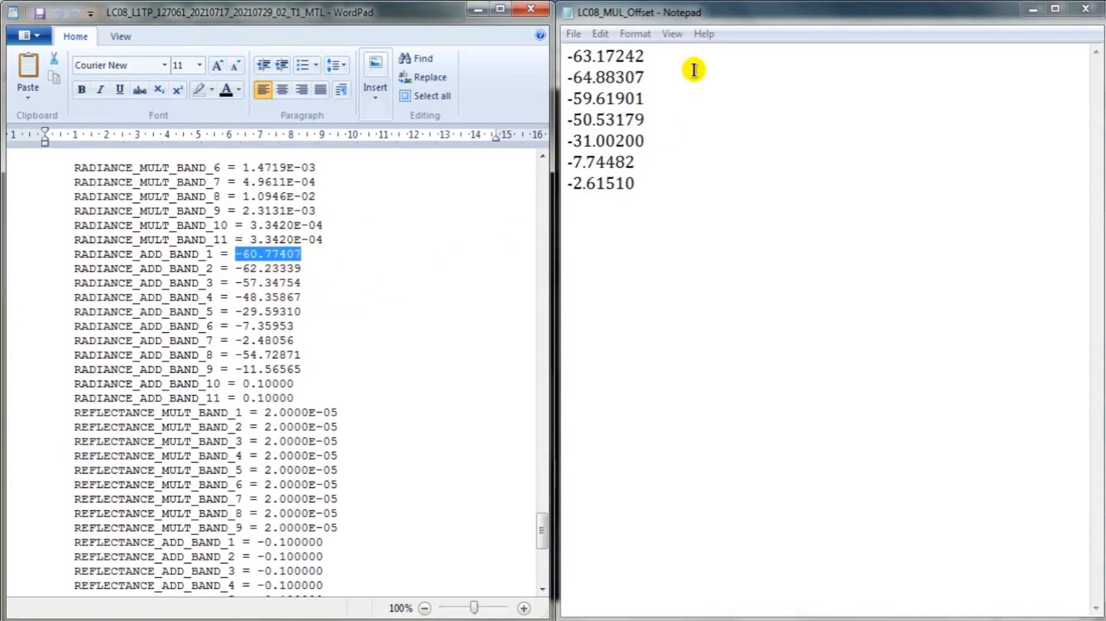
drag(651, 55, 564, 56)
key(ctrl+v)
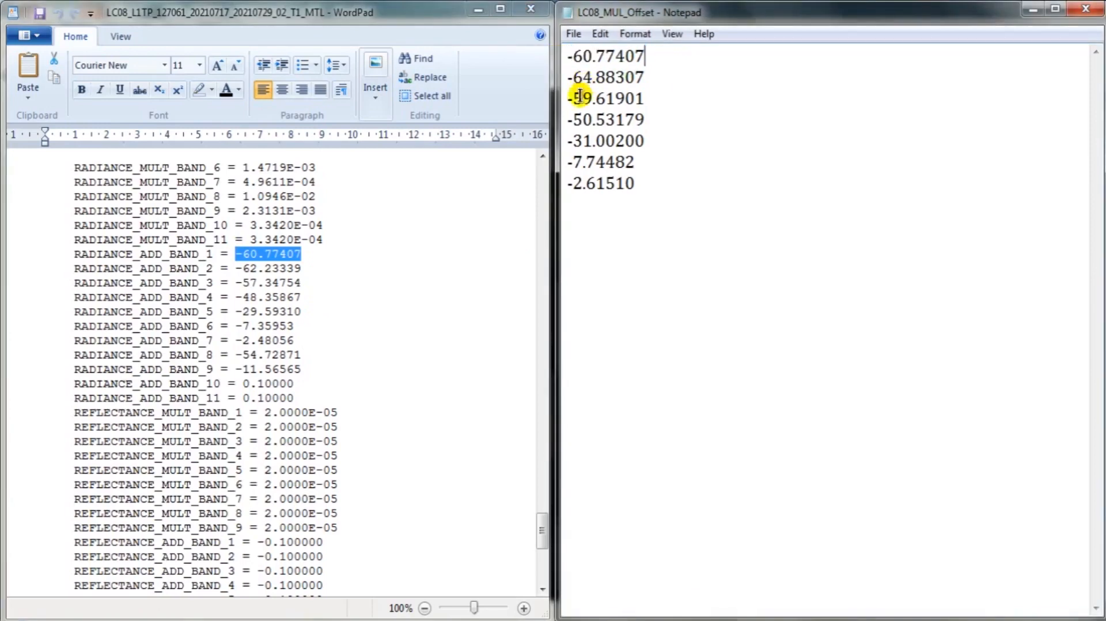
- Replace offsets two to seven with RADIANCE_ADD_BAND_2 to 7 from the LC08 metadata: -62.23339, -57.34754, -48.35867, -29.59310, -7.35953 and -2.48056
drag(301, 268, 238, 268)
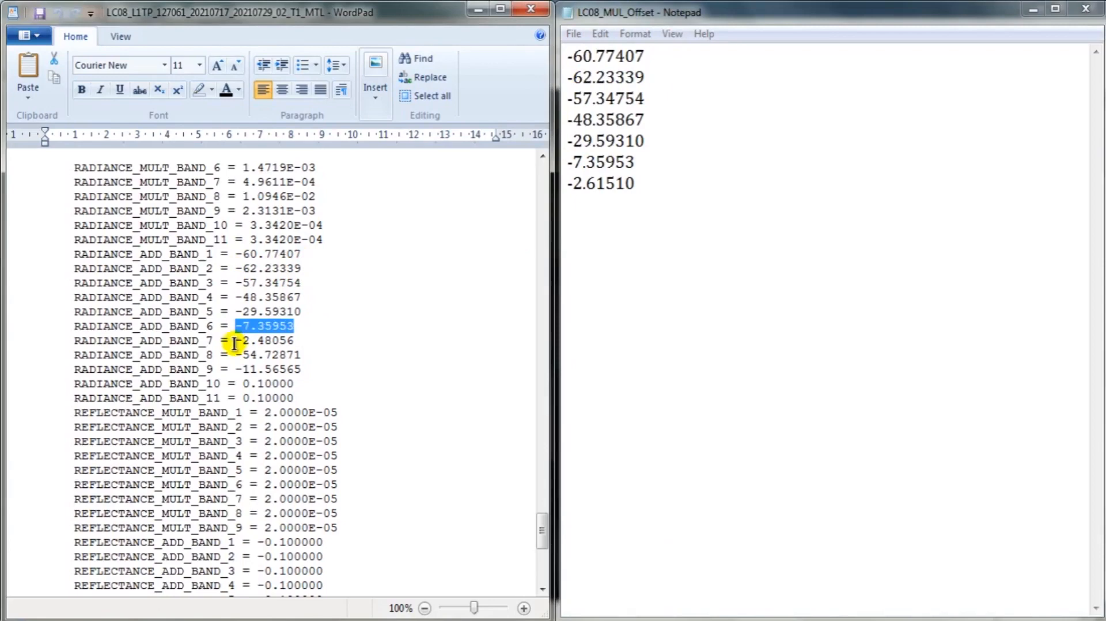
click(233, 341)
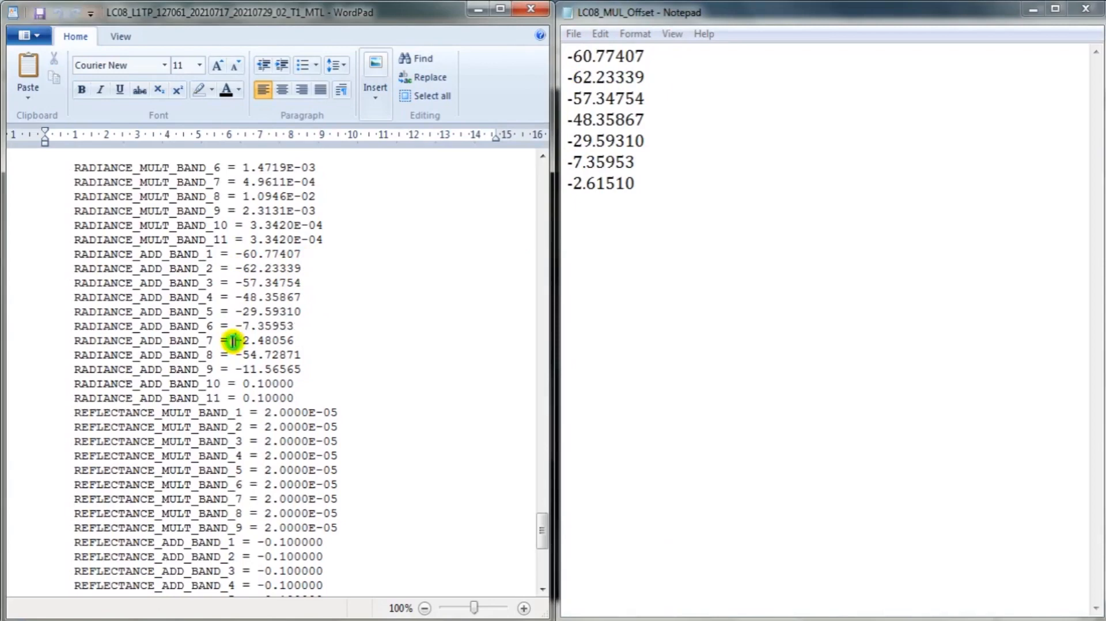
drag(233, 341, 292, 340)
key(ctrl+c)
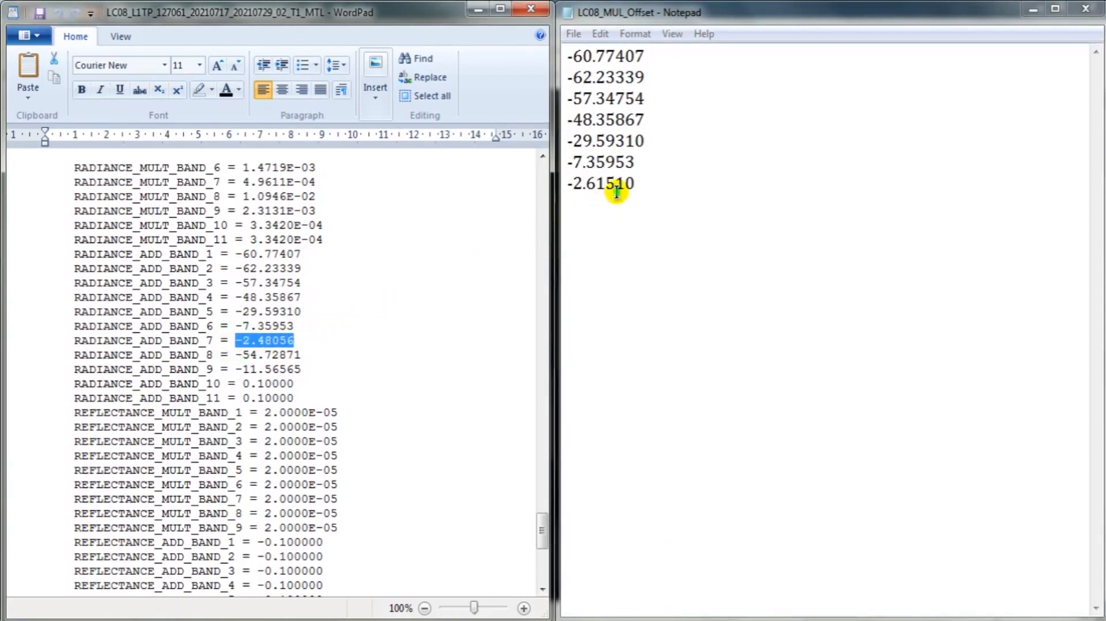
drag(636, 184, 568, 180)
key(ctrl+v)
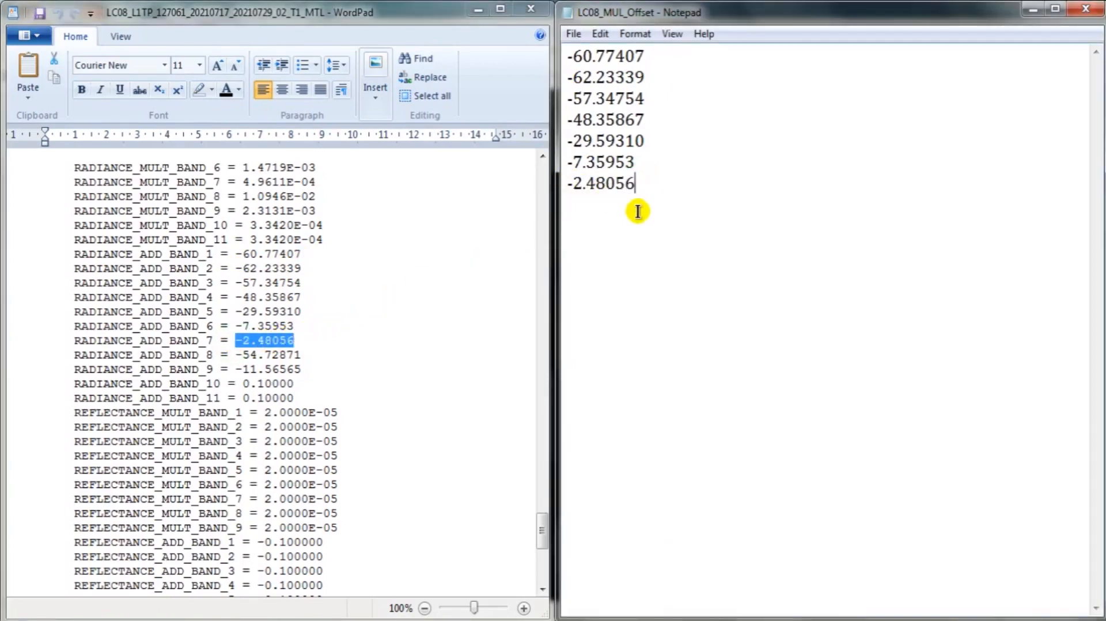
- Save and close LC08_MUL_Offset, and return to the Data Text folder
click(574, 33)
click(582, 92)
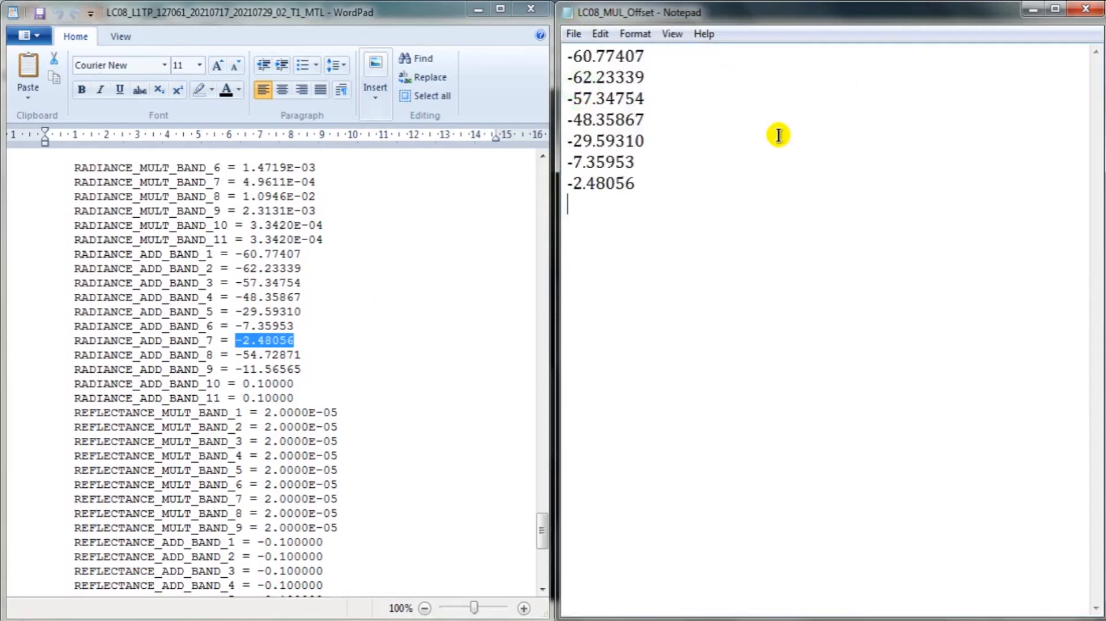
click(1086, 8)
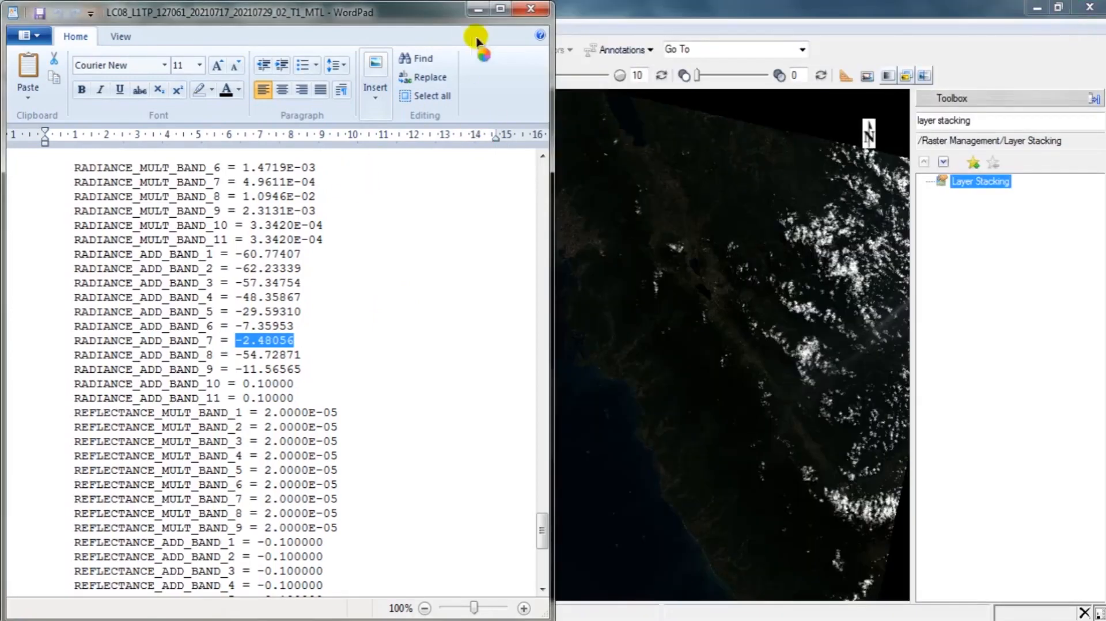
click(477, 8)
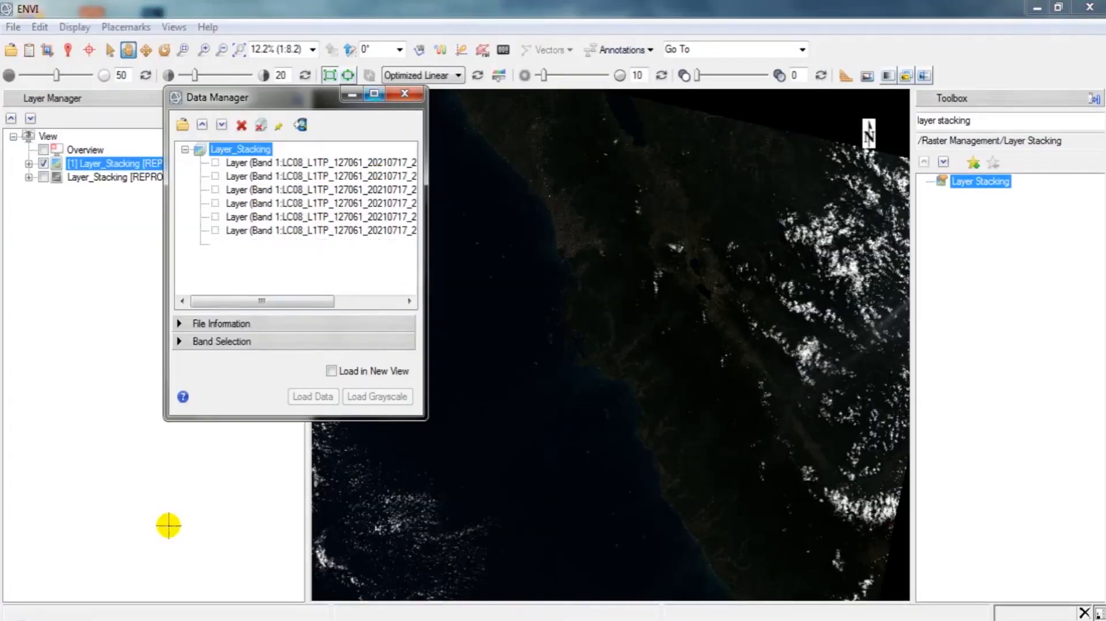
click(118, 619)
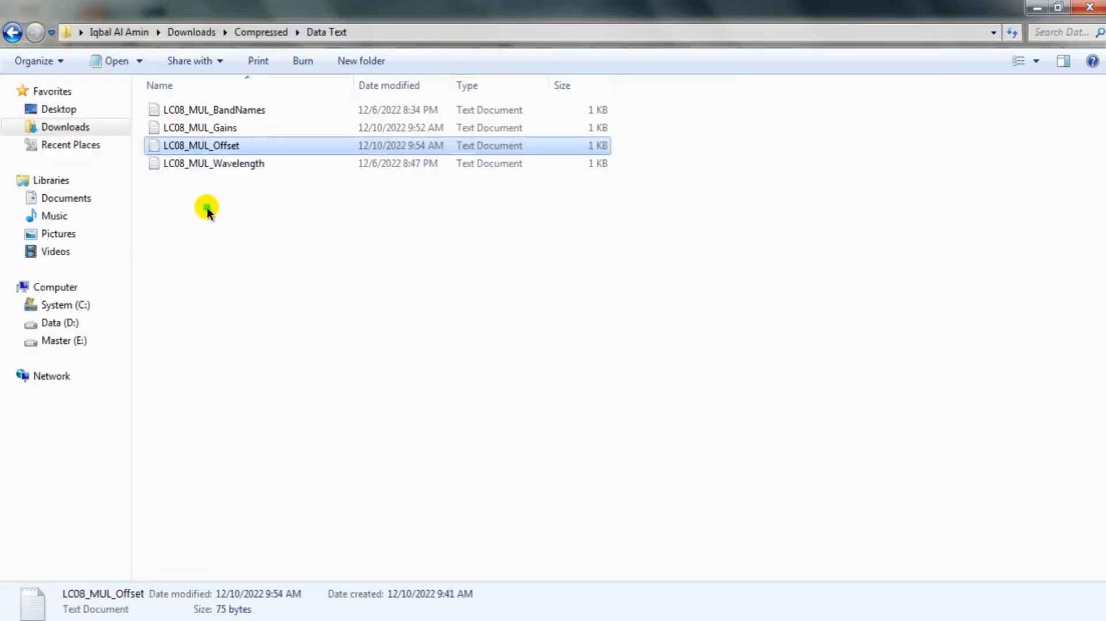
- Review the contents of LC08_MUL_Wavelength, LC08_MUL_Offset, LC08_MUL_Gains and LC08_MUL_BandNames, closing each file after checking it
click(208, 209)
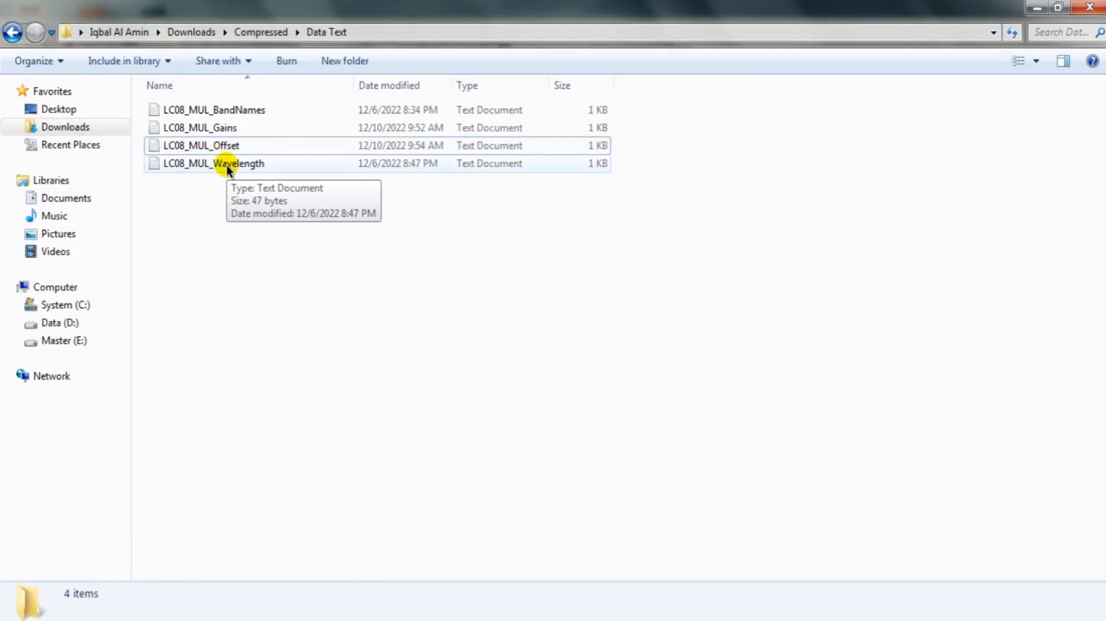
double_click(227, 165)
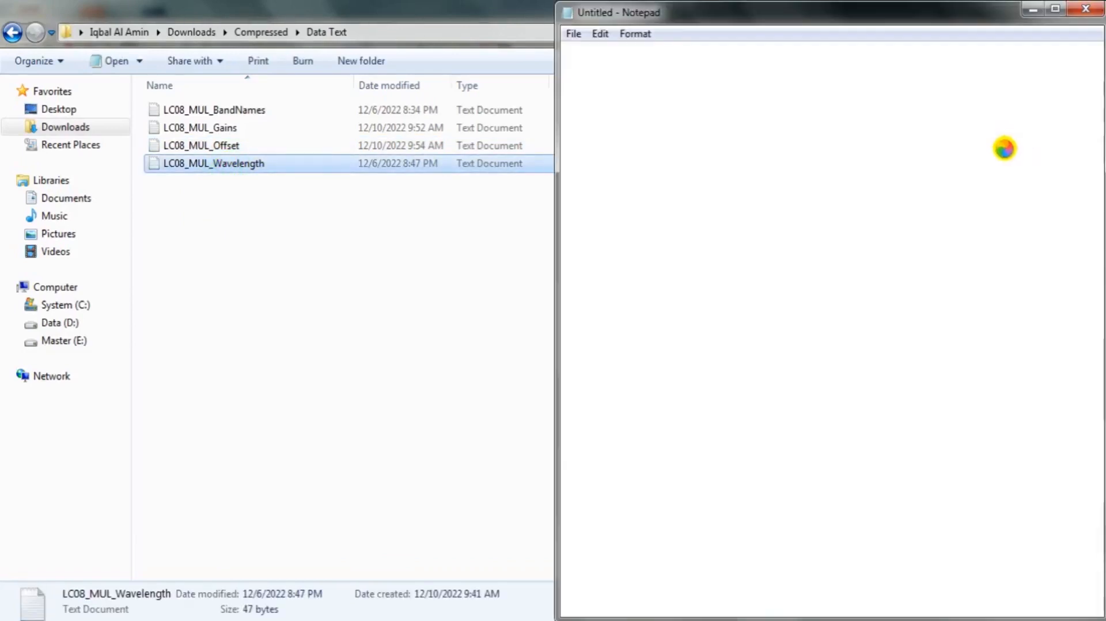
click(1085, 10)
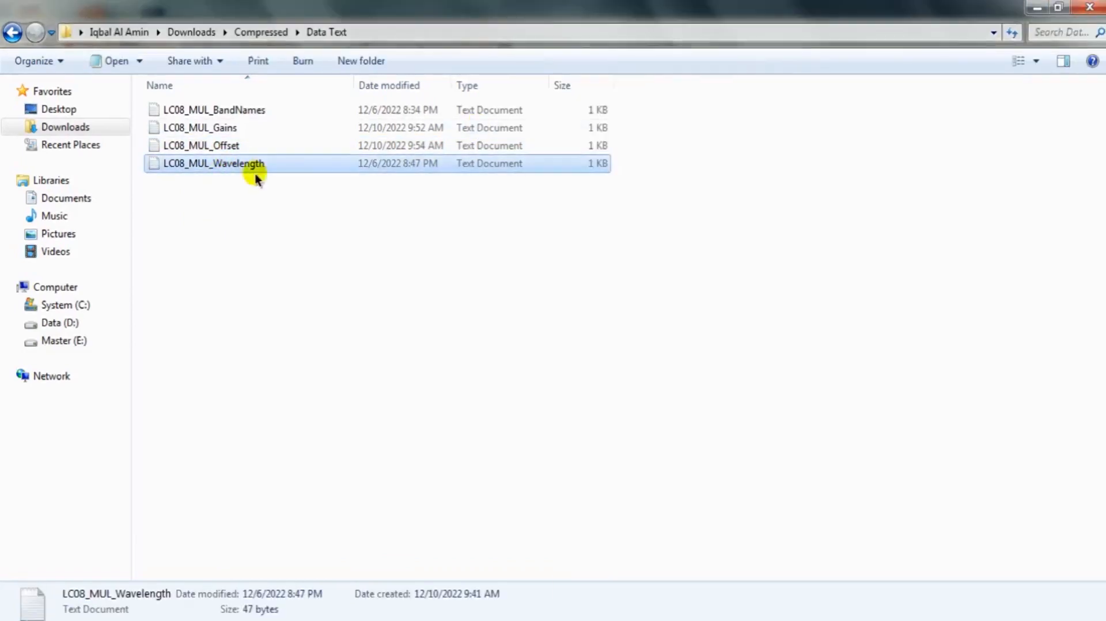
double_click(206, 149)
click(1086, 8)
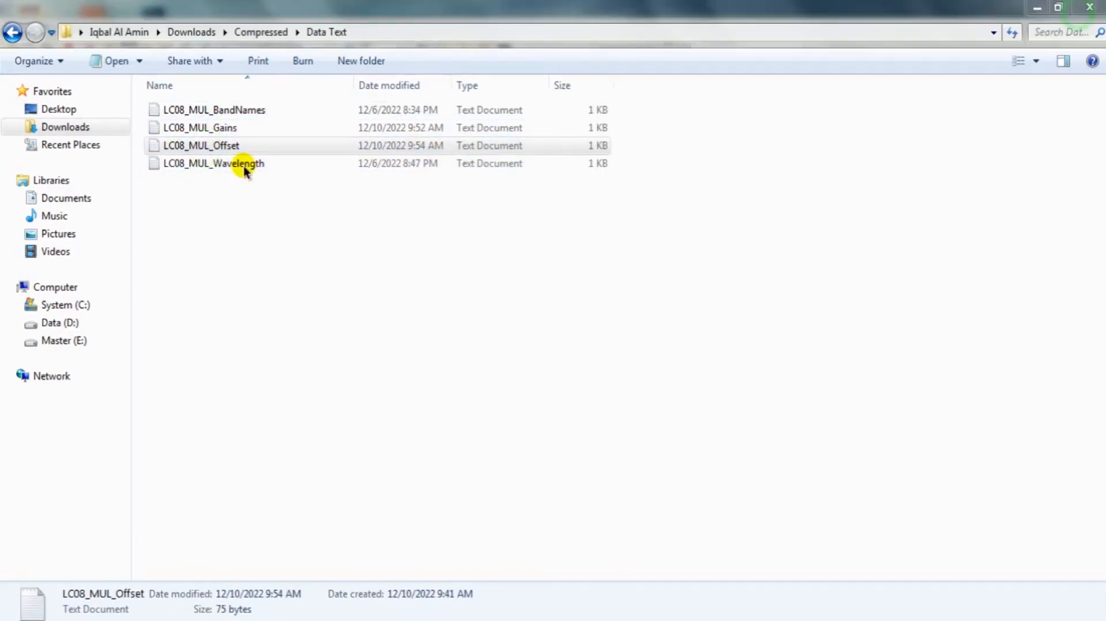
double_click(254, 128)
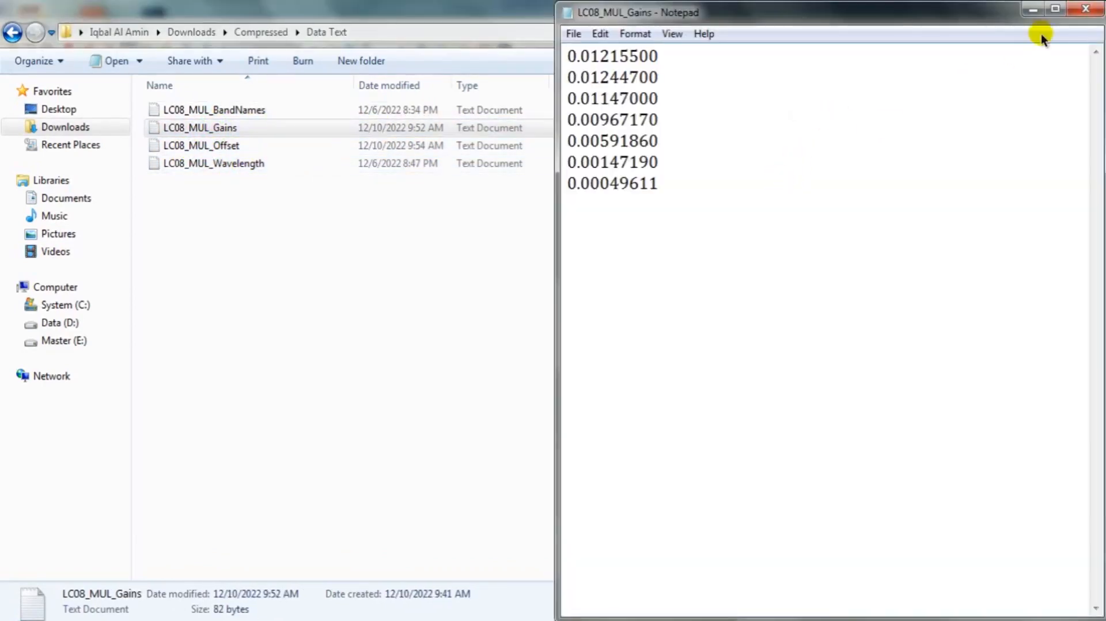
click(1085, 9)
double_click(257, 109)
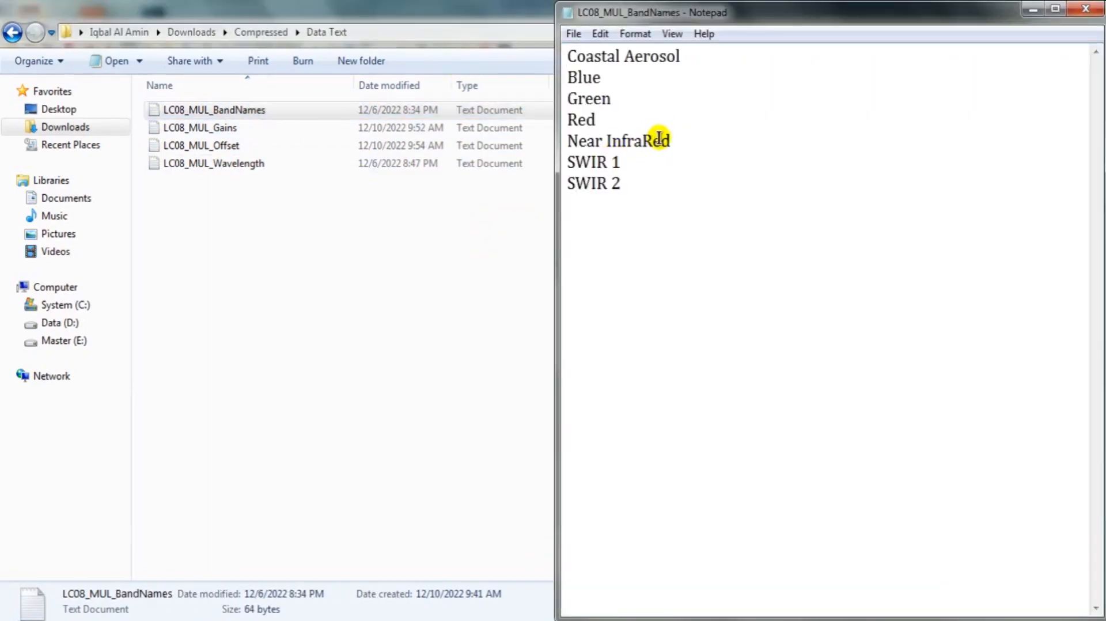
click(1085, 8)
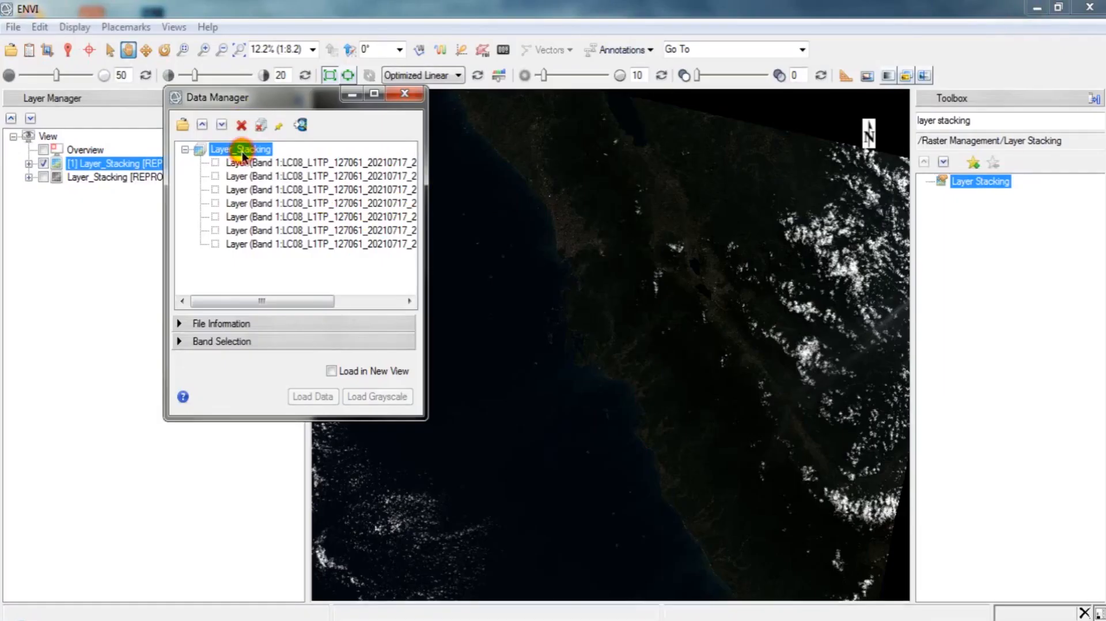
- Edit the Layer_Stacking raster metadata and import its band names from LC08_MUL_BandNames in the Data Text folder
right_click(242, 151)
click(268, 260)
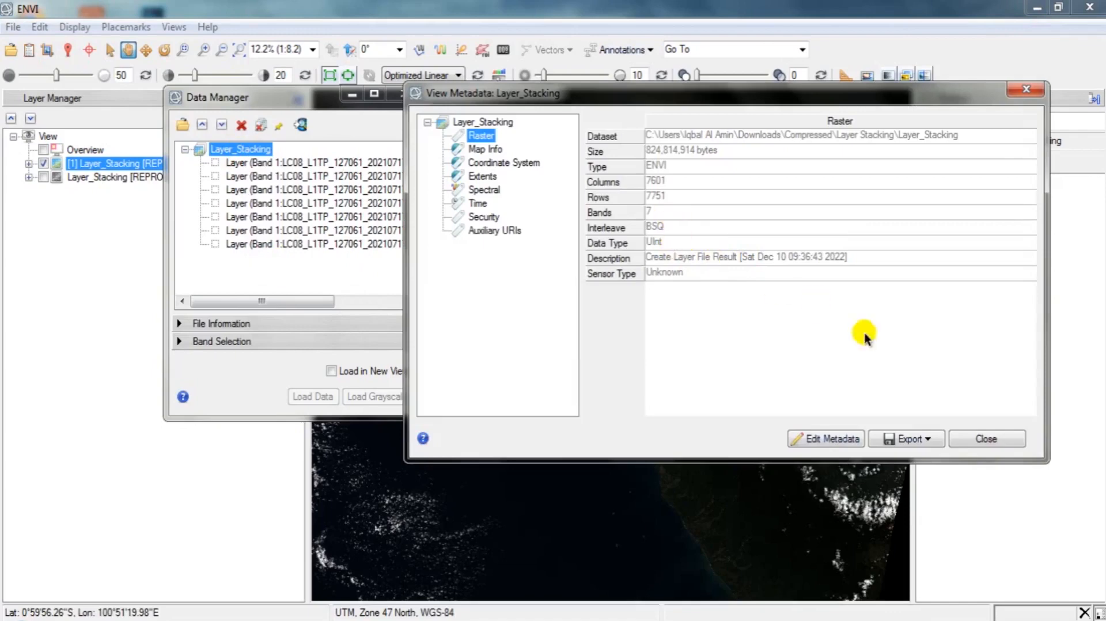
click(821, 440)
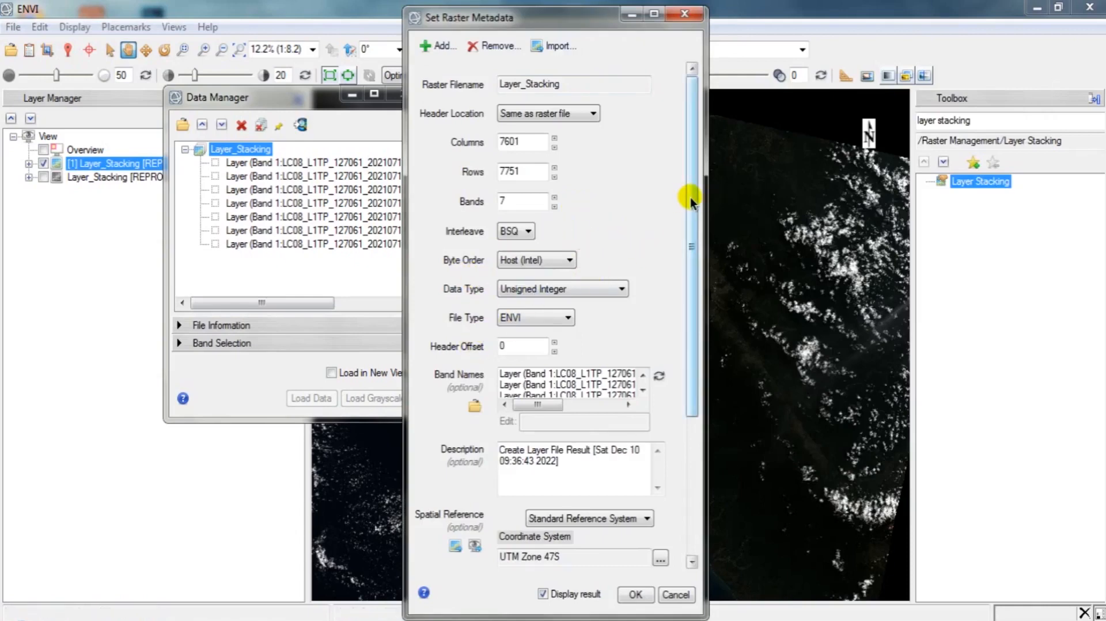
drag(690, 197, 685, 245)
drag(554, 334, 627, 332)
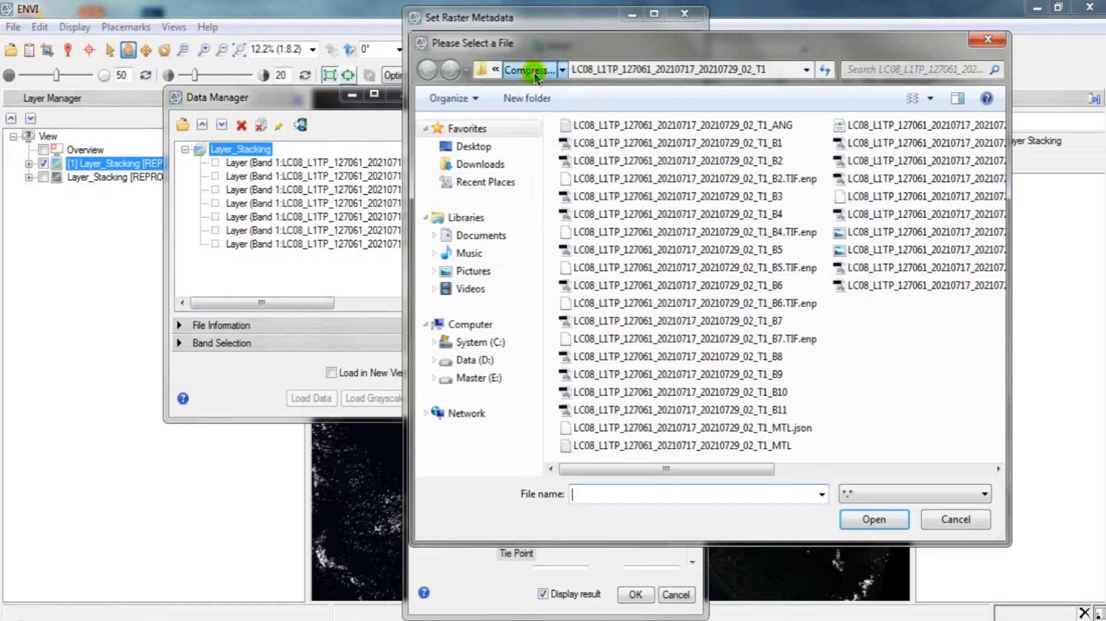
click(530, 70)
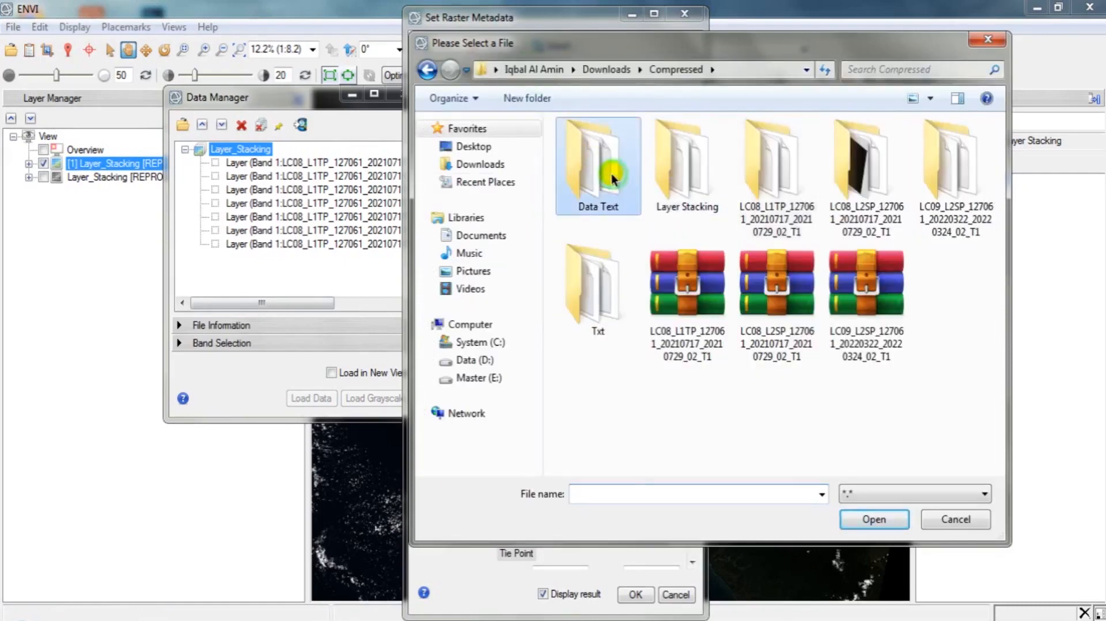
double_click(612, 179)
click(622, 148)
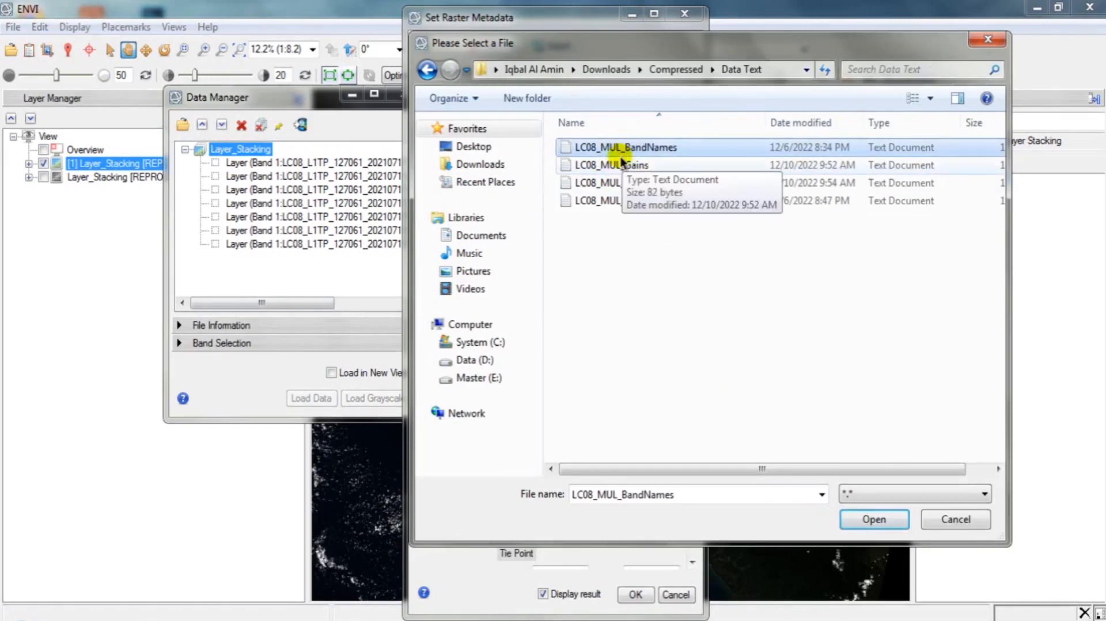
click(874, 520)
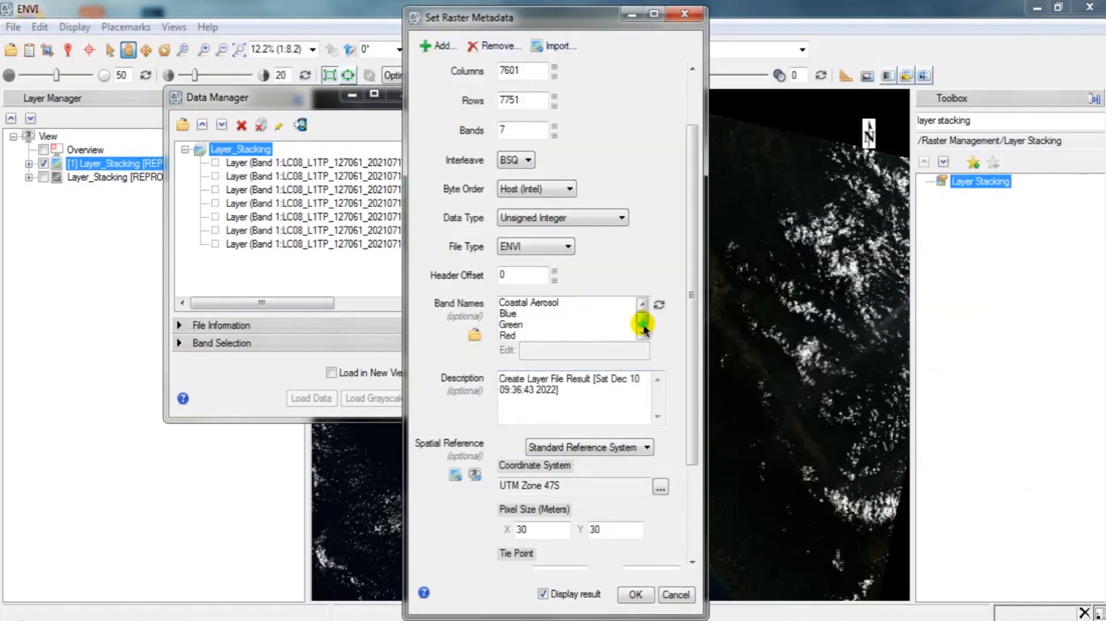
- Set the sensor type to Landsat OLI and the wavelength units to Micrometers in the raster metadata
drag(696, 306, 699, 369)
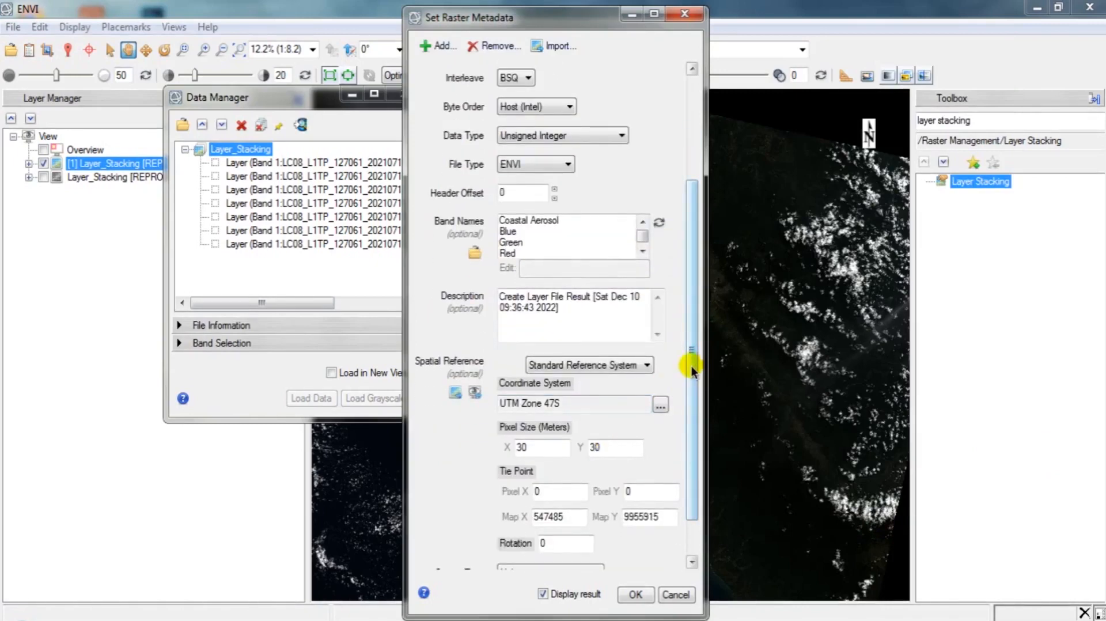
scroll(692, 365, down, 2)
click(583, 524)
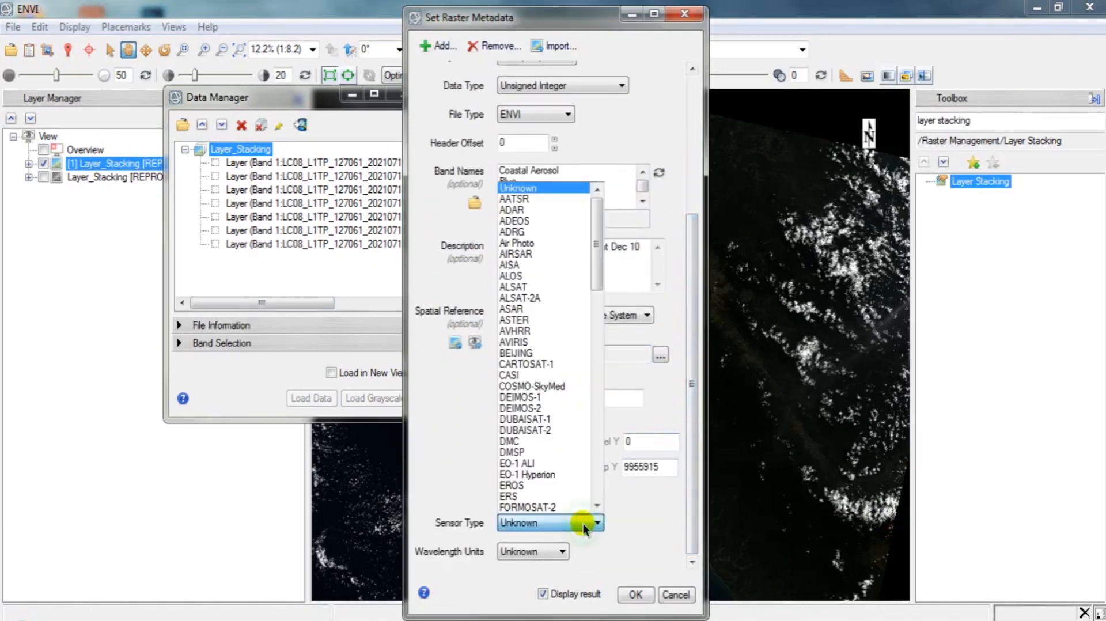
scroll(568, 426, down, 10)
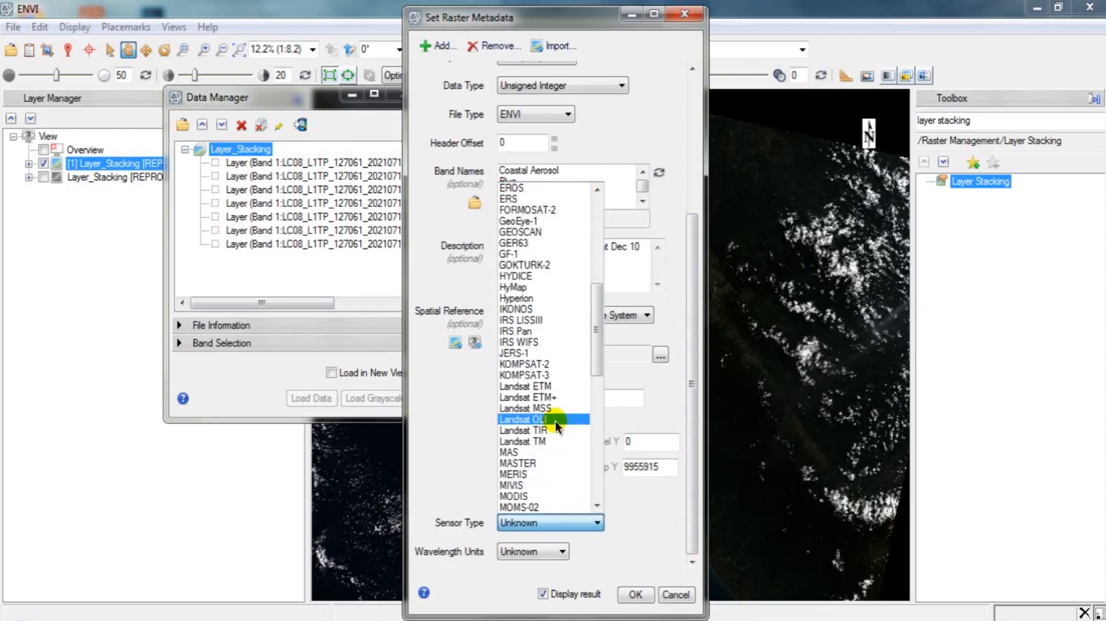
click(556, 421)
click(521, 551)
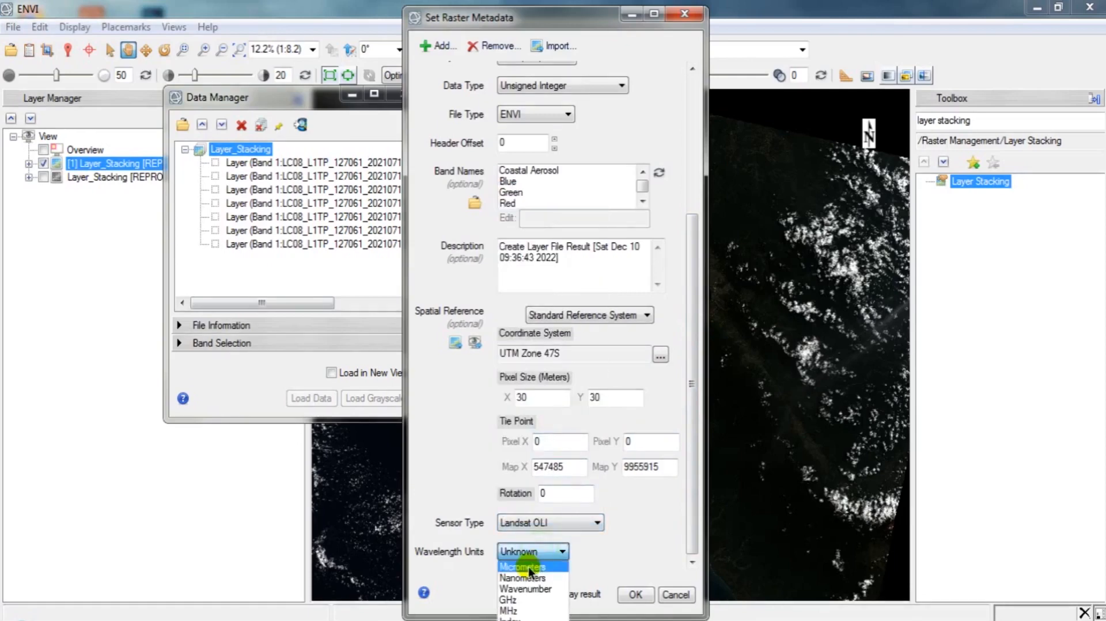
click(527, 566)
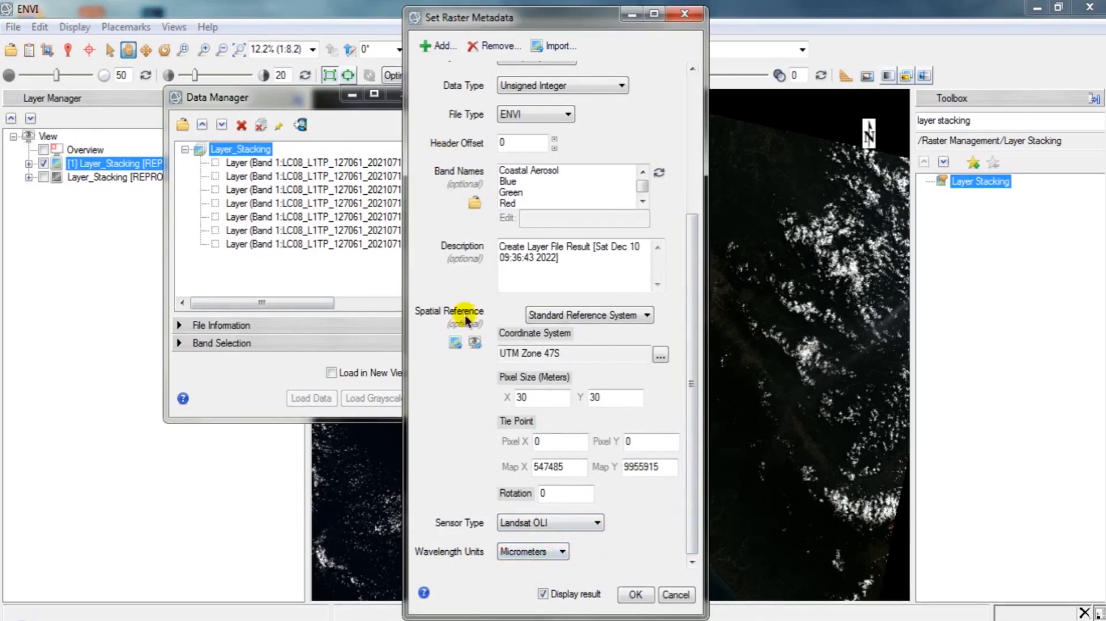
- Add a Wavelength item to the Layer_Stacking raster metadata
click(426, 46)
drag(630, 254, 629, 331)
click(499, 320)
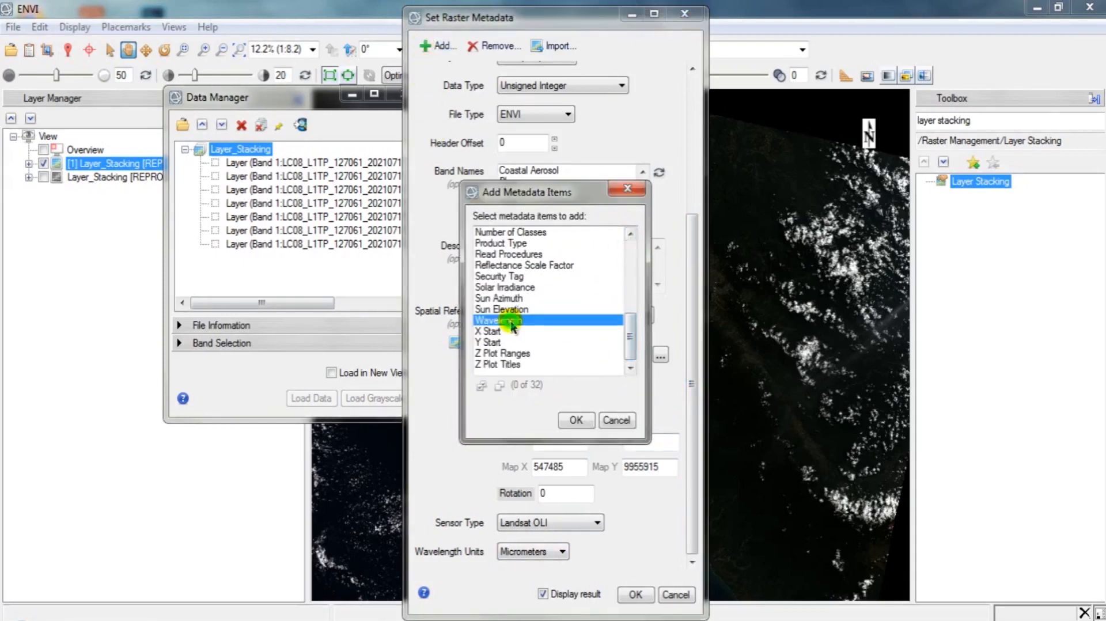
click(575, 421)
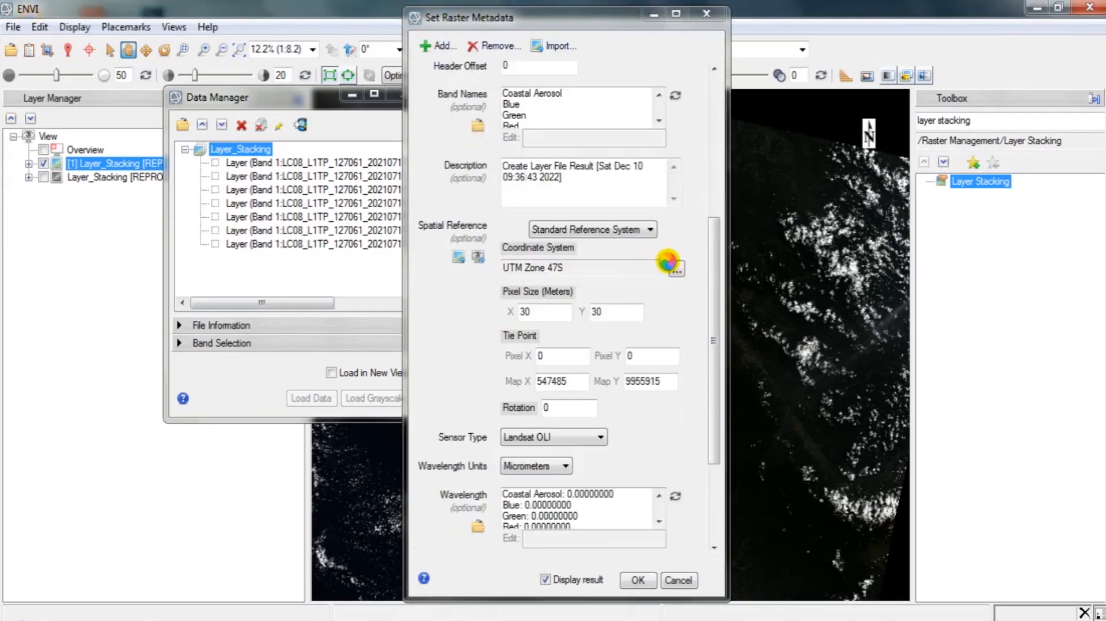
- Import the band wavelengths from LC08_MUL_Wavelength and apply the metadata changes to Layer_Stacking
drag(714, 246, 721, 377)
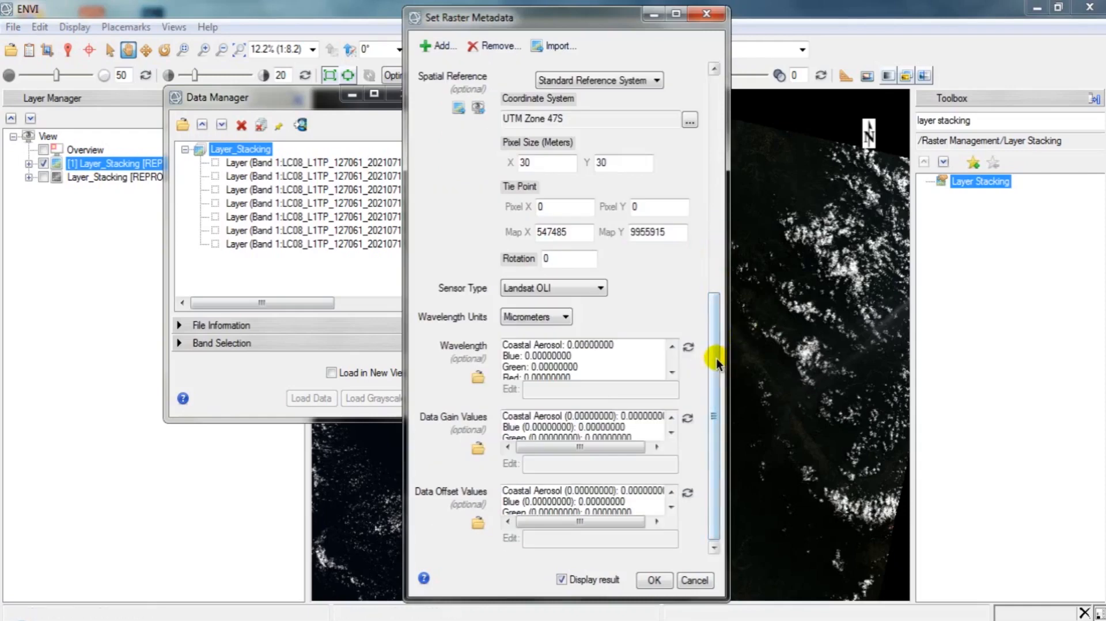
click(484, 380)
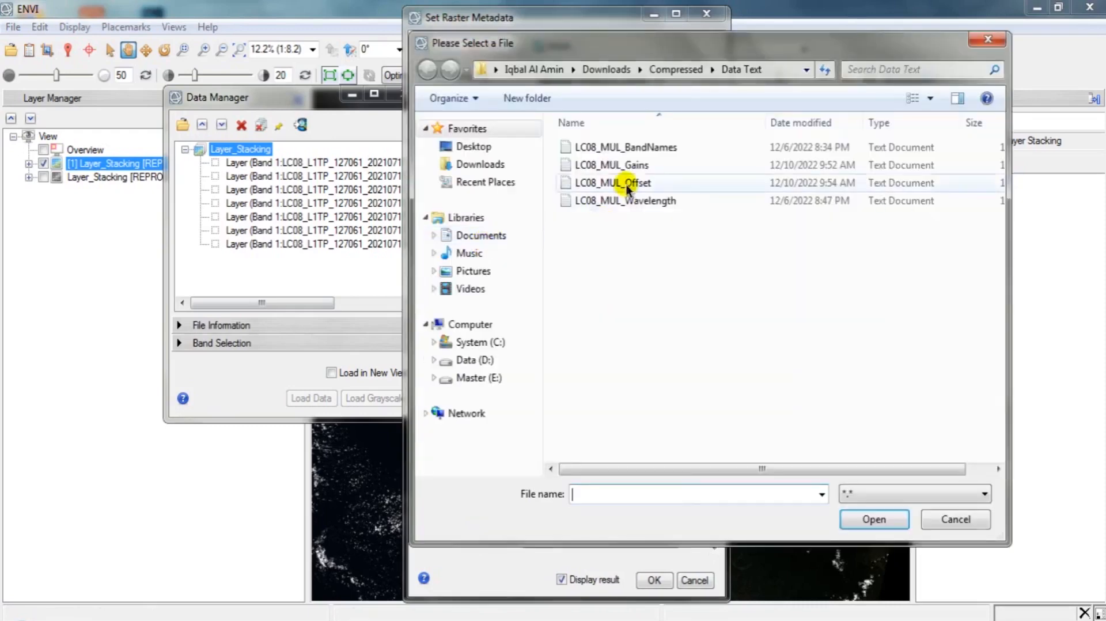
click(637, 201)
click(866, 518)
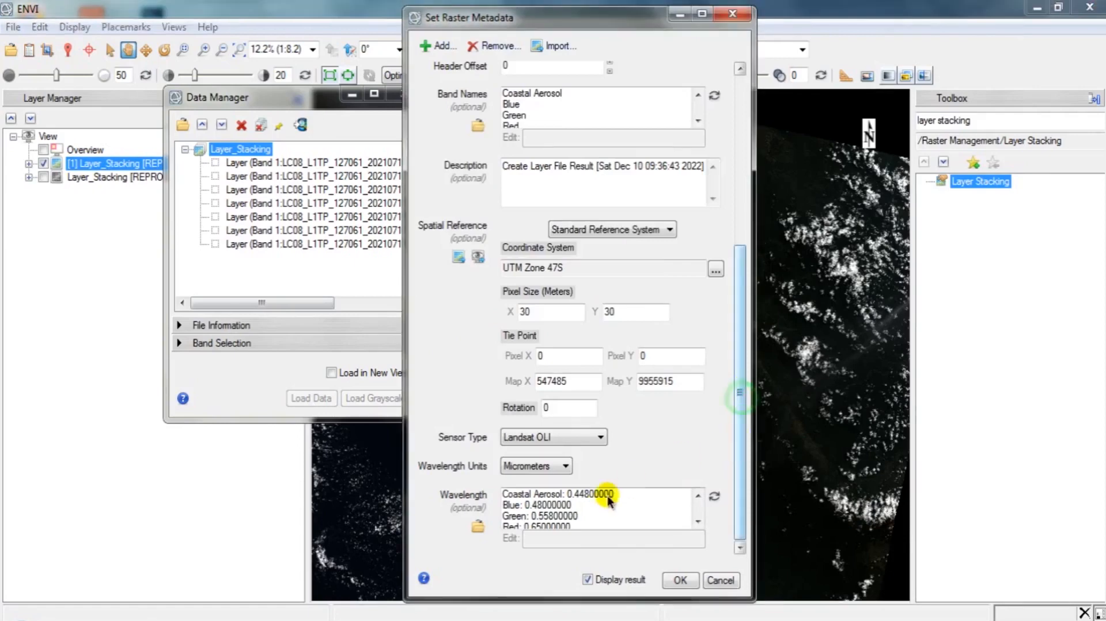
click(680, 579)
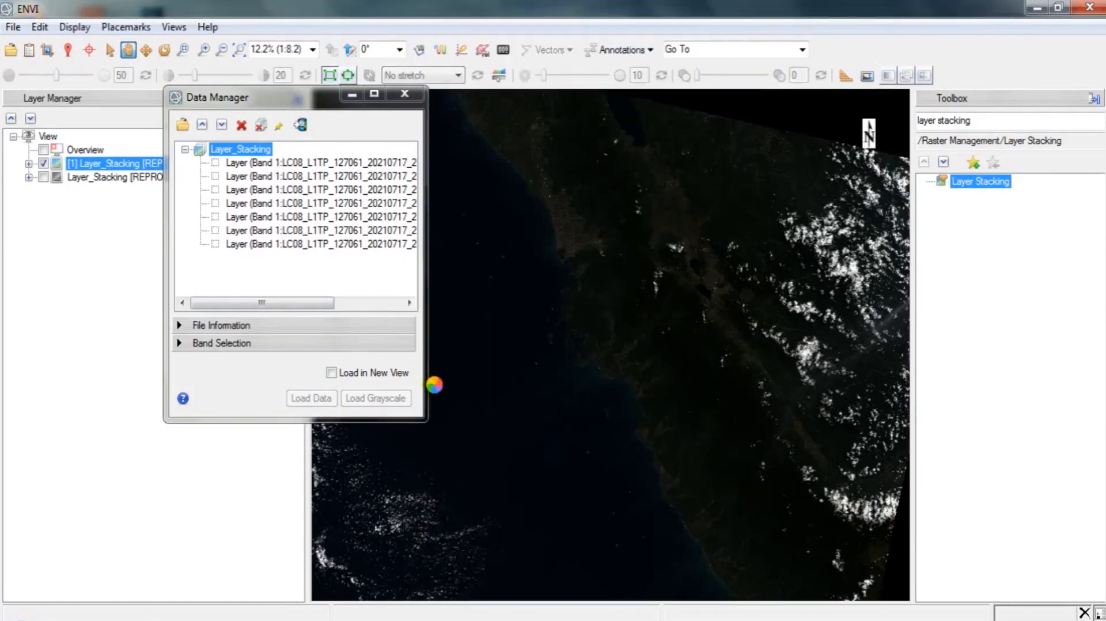
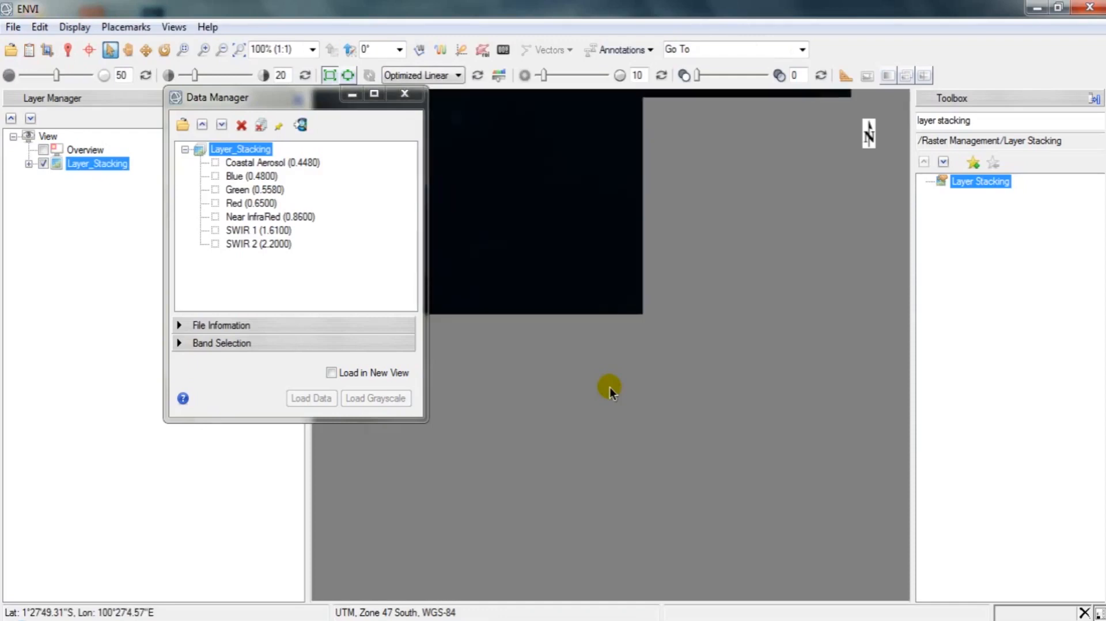
- Fit the full extent of Layer_Stacking in the view and clear the toolbox search, closing the Data Manager
click(240, 49)
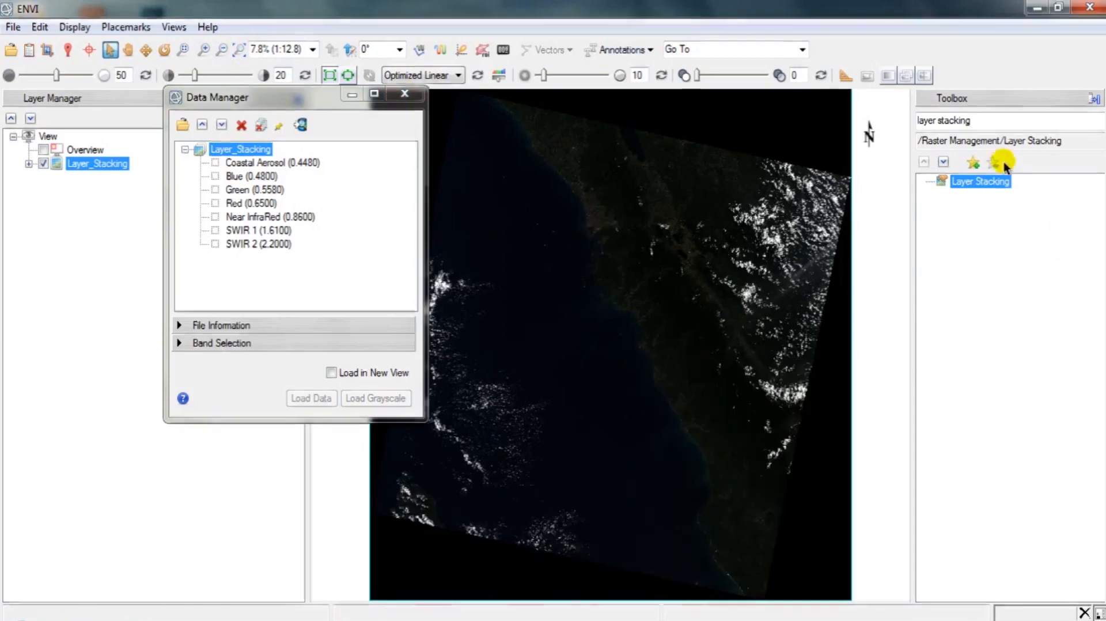
click(1081, 122)
key(BackSpace)
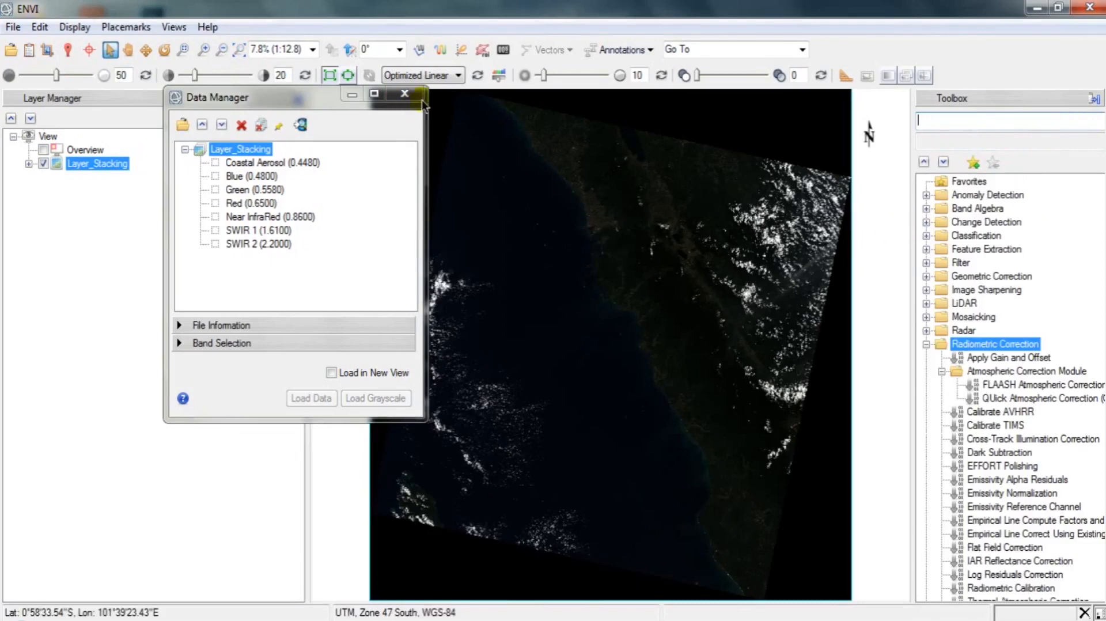
click(405, 94)
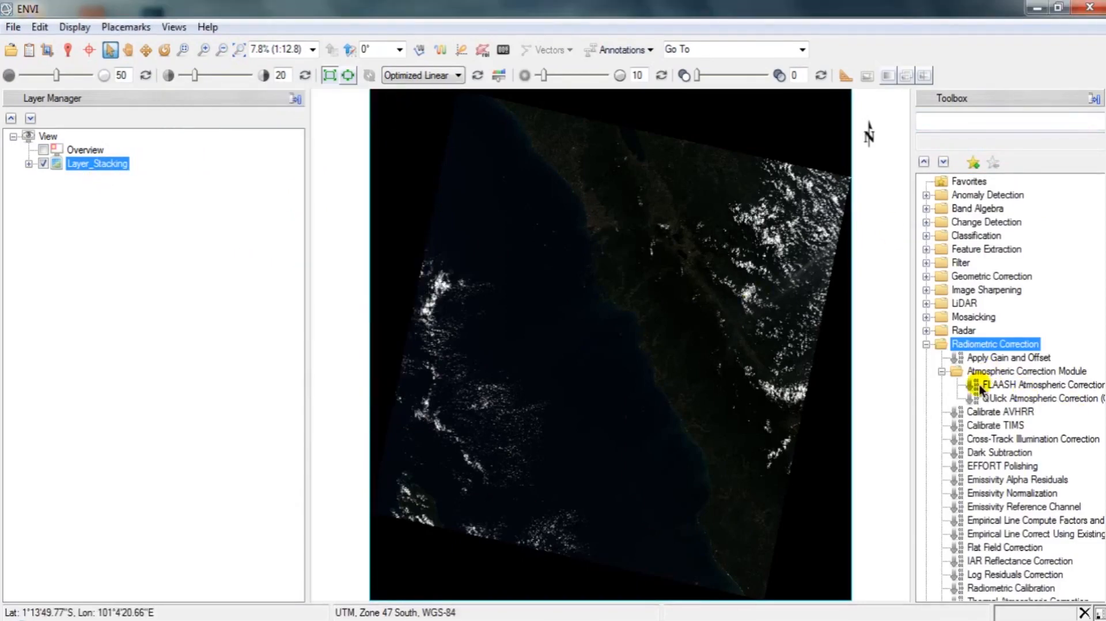
- Try to start Radiometric Calibration on Layer_Stacking with the full extent and all seven bands
click(980, 411)
scroll(984, 410, down, 2)
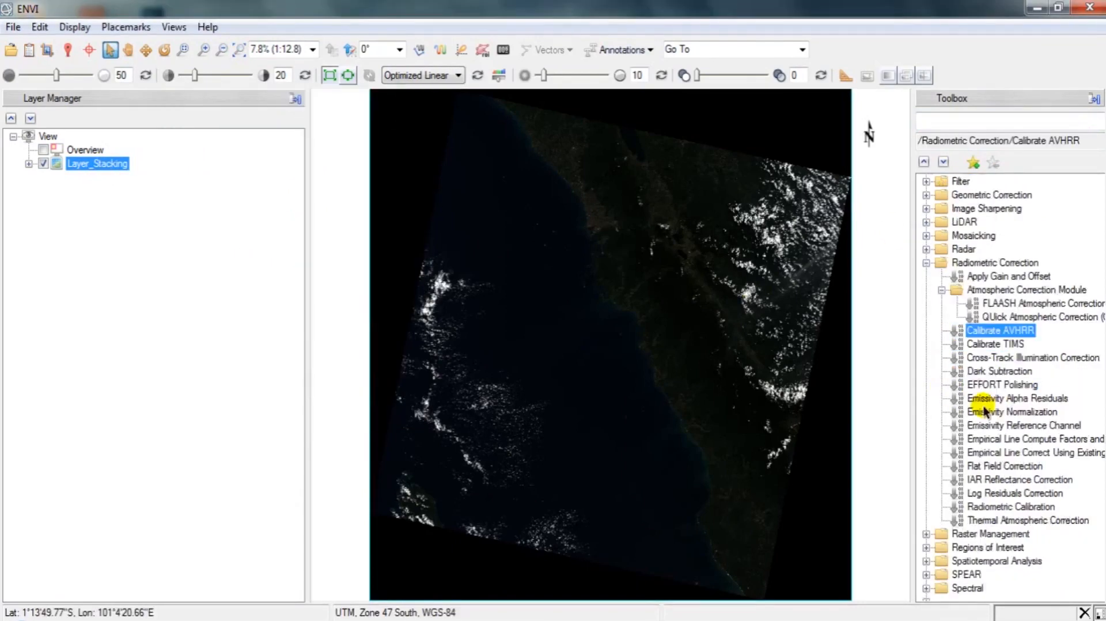
scroll(984, 410, down, 2)
double_click(990, 413)
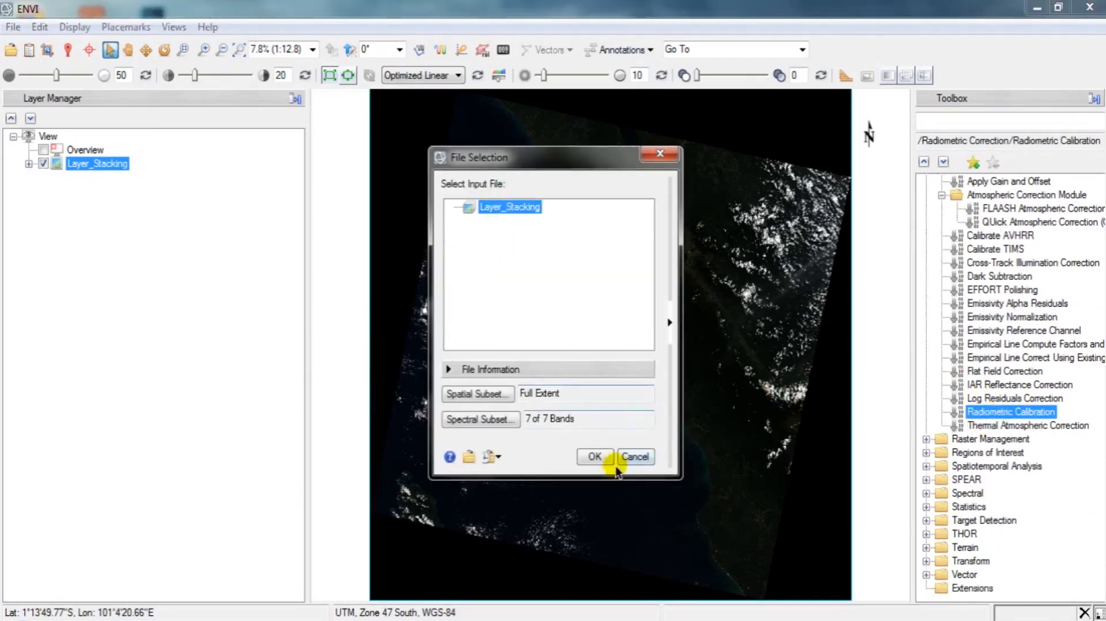
click(596, 455)
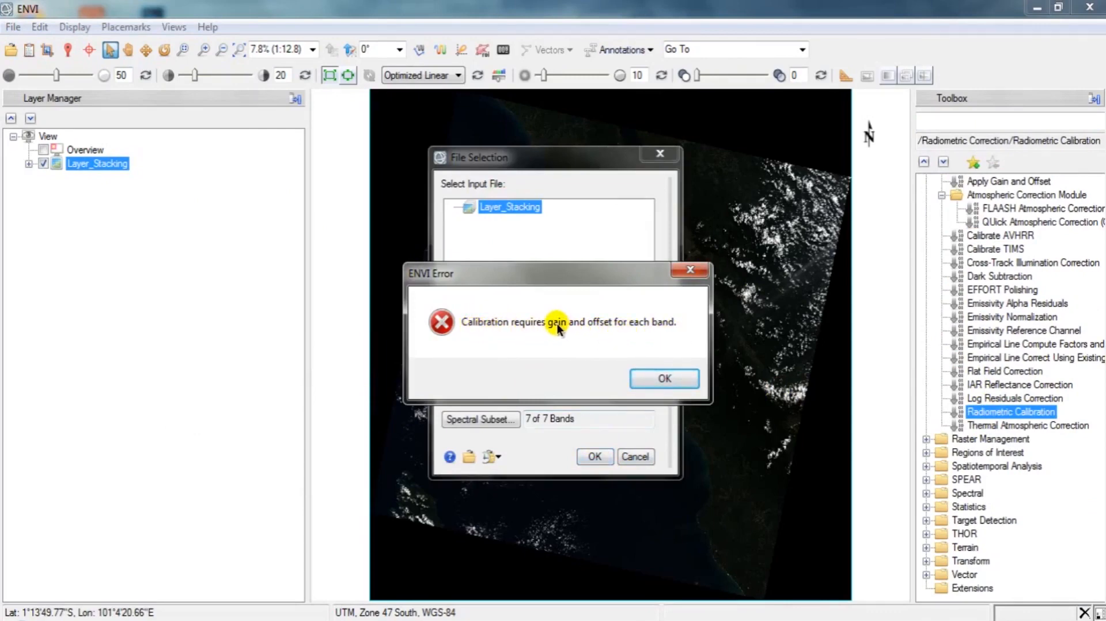
click(668, 374)
click(660, 154)
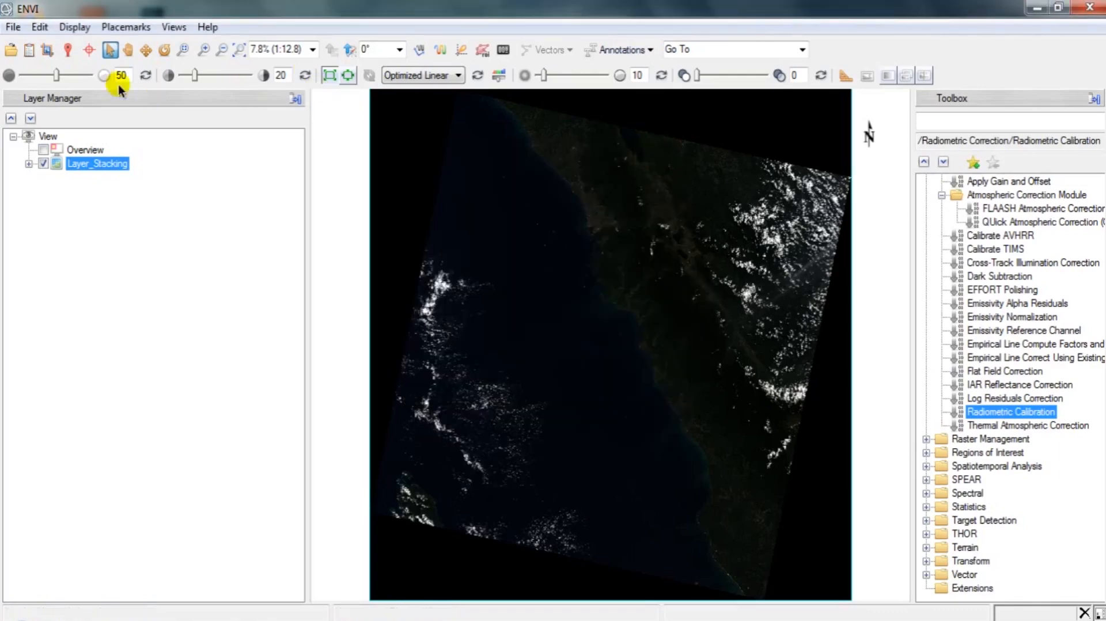
- Add Data Gain Values and Data Offset Values items to the Layer_Stacking raster metadata
click(31, 54)
right_click(241, 152)
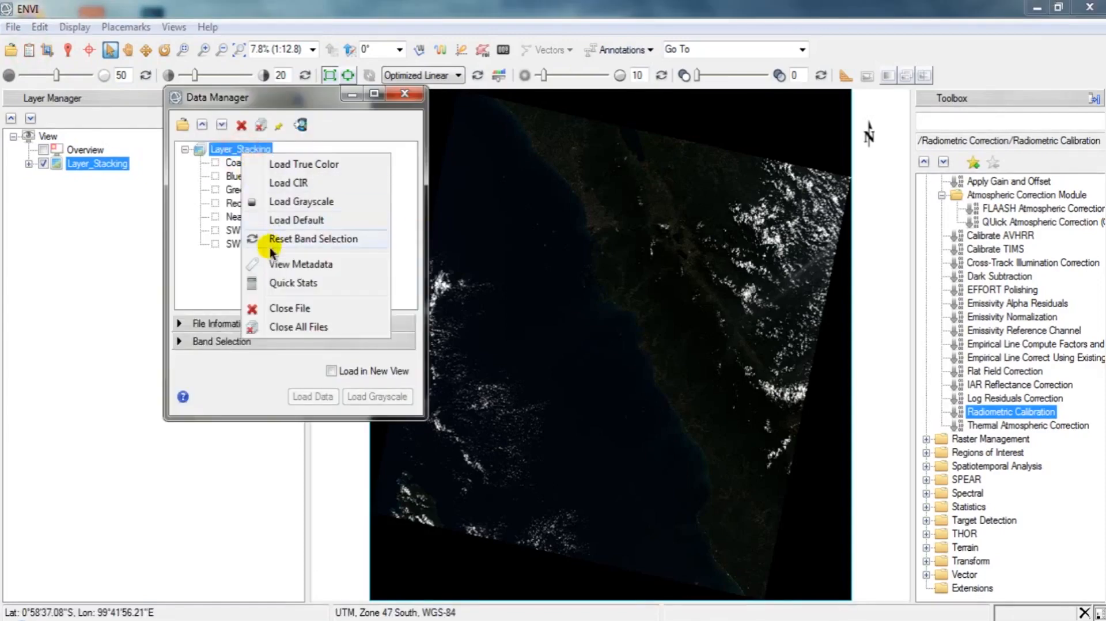
click(282, 264)
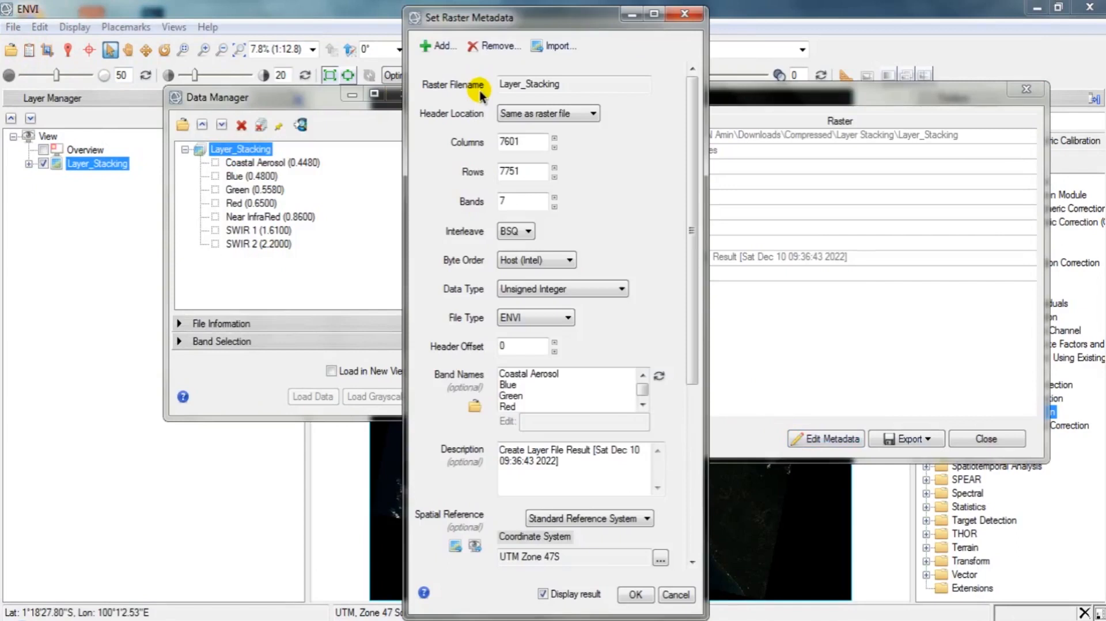
click(436, 46)
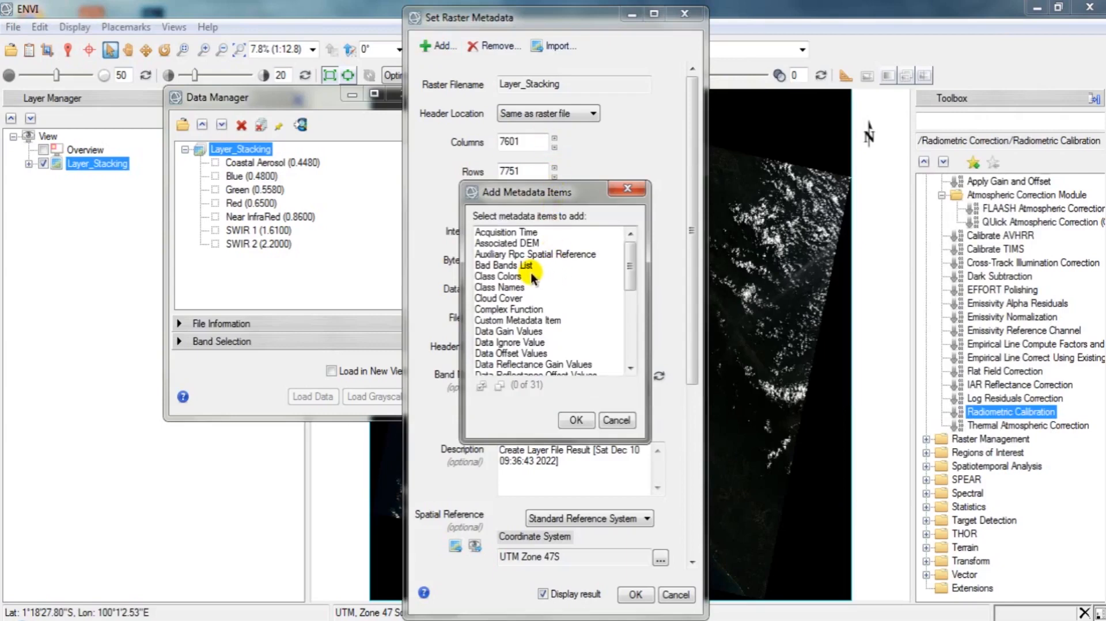
click(518, 332)
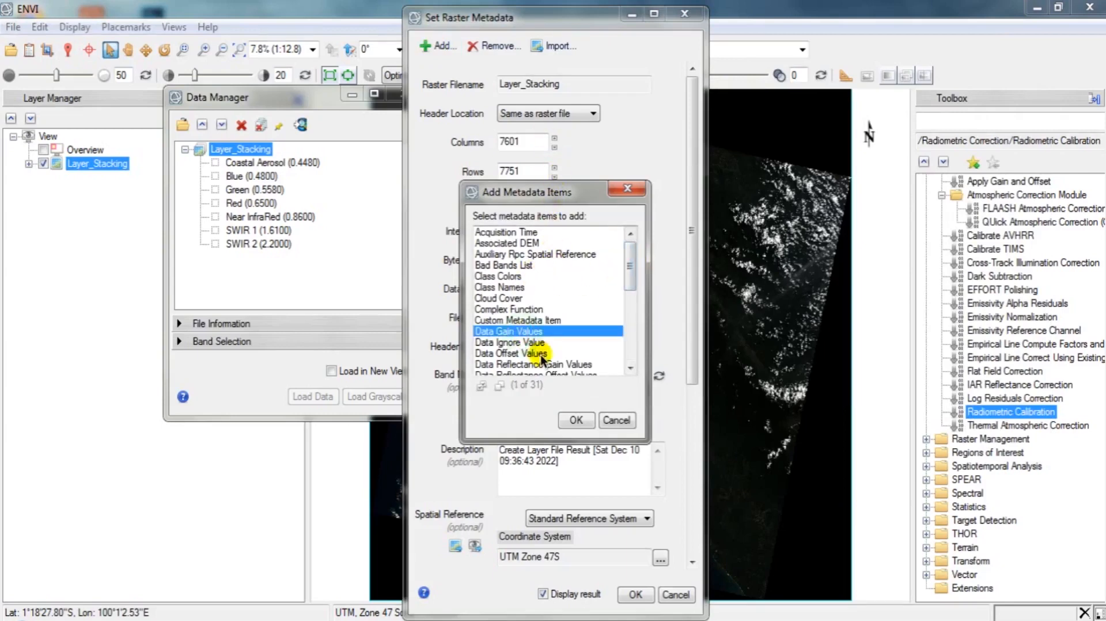
ctrl+click(539, 354)
click(576, 420)
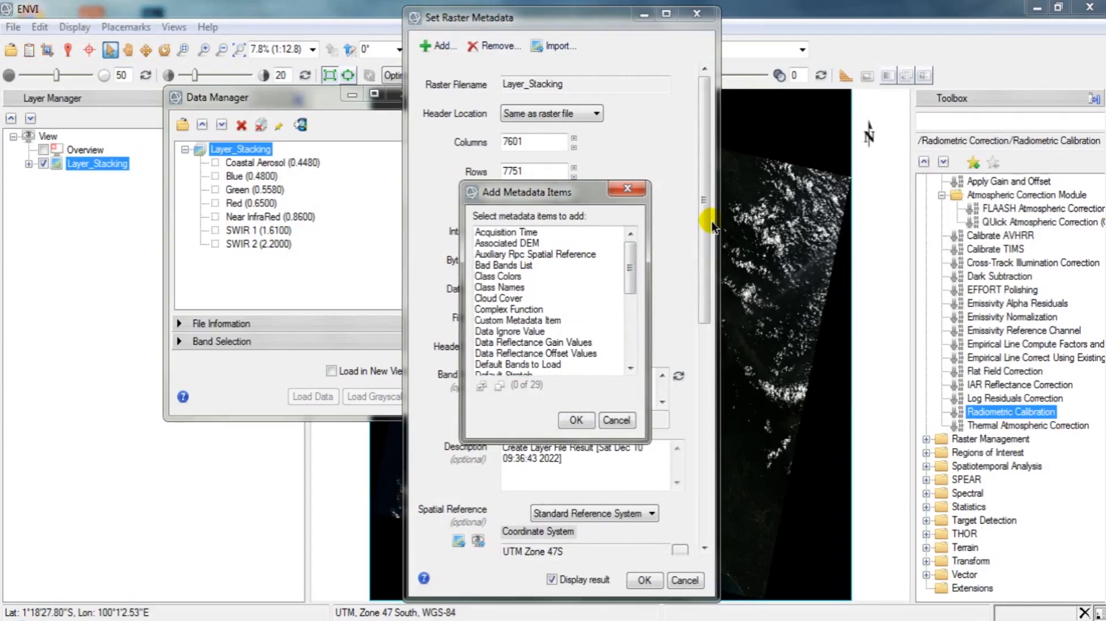
click(628, 188)
- Import the data gain values for Layer_Stacking from the LC08_MUL_Gains text file
scroll(672, 407, down, 10)
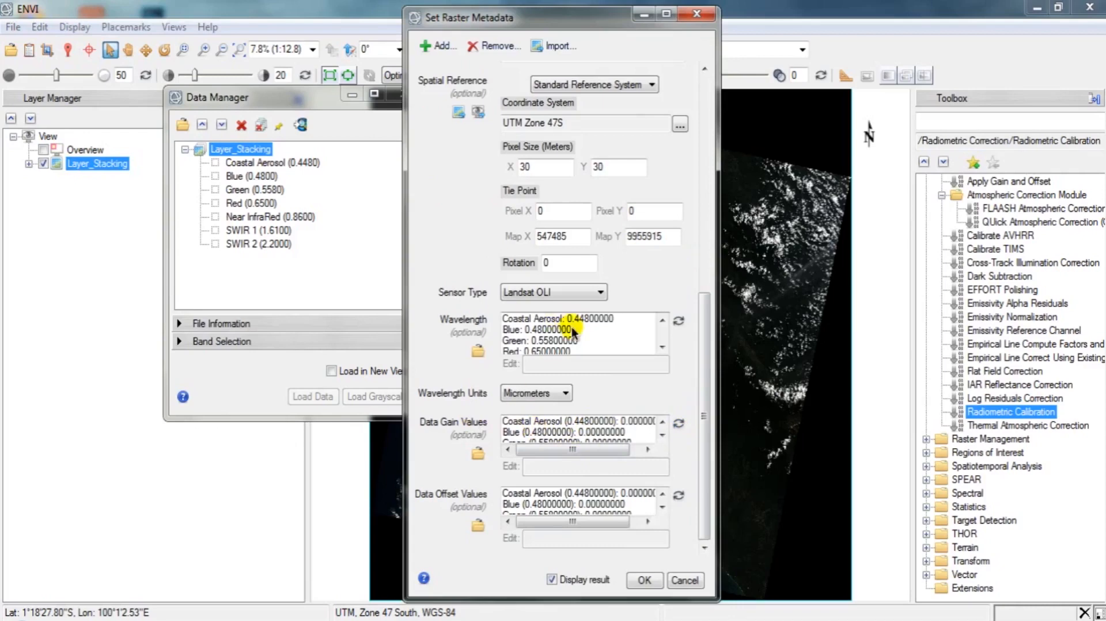
scroll(706, 243, up, 2)
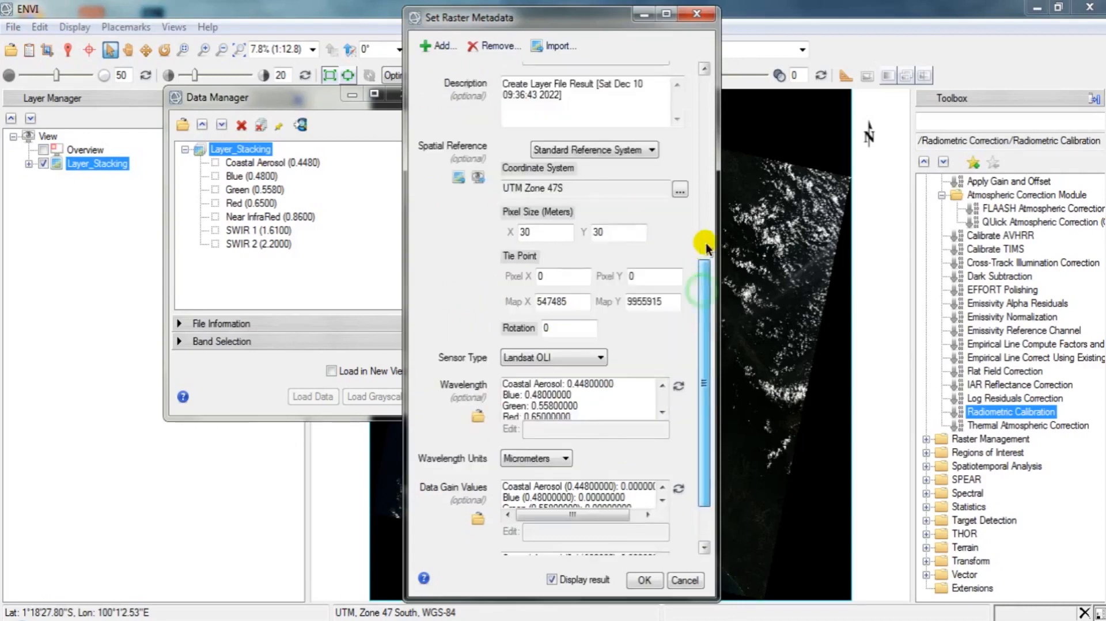
scroll(706, 244, up, 3)
scroll(707, 244, down, 5)
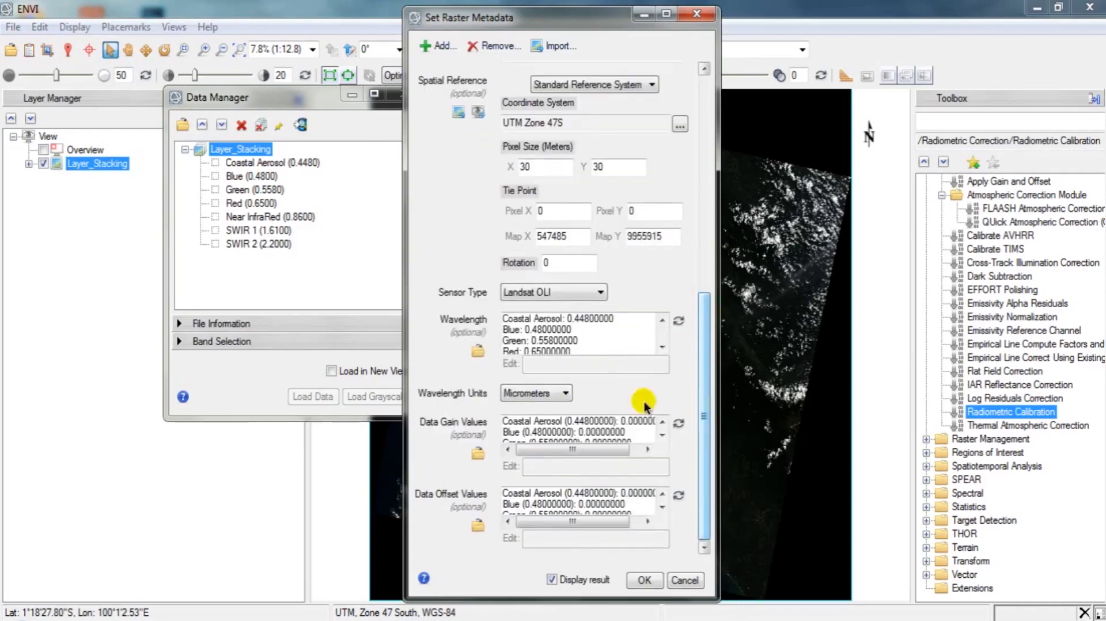
click(476, 453)
click(599, 167)
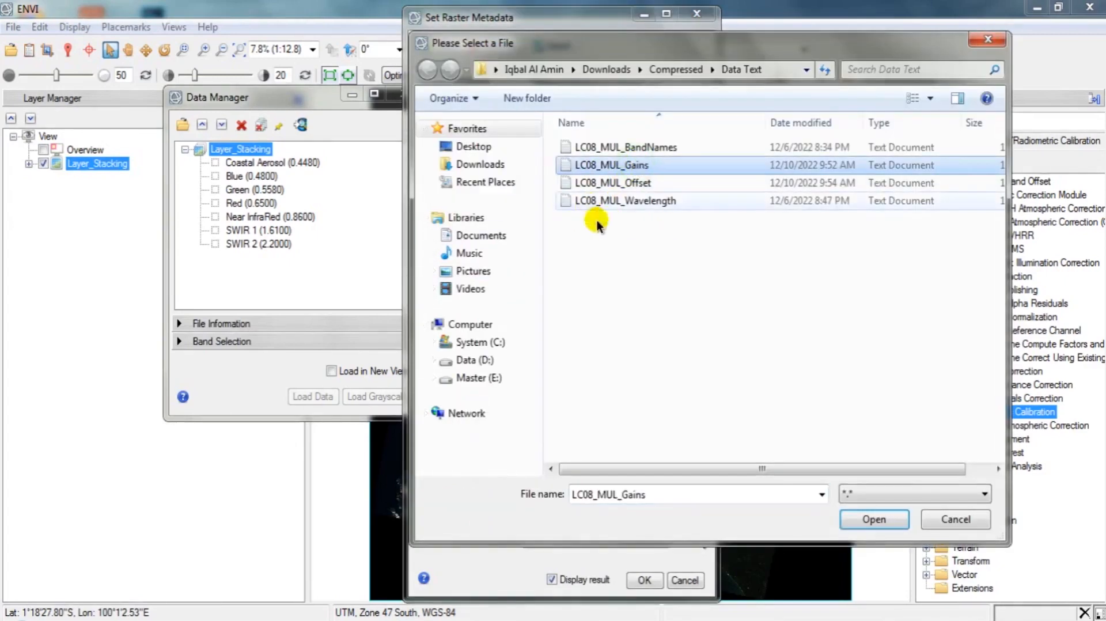
click(876, 521)
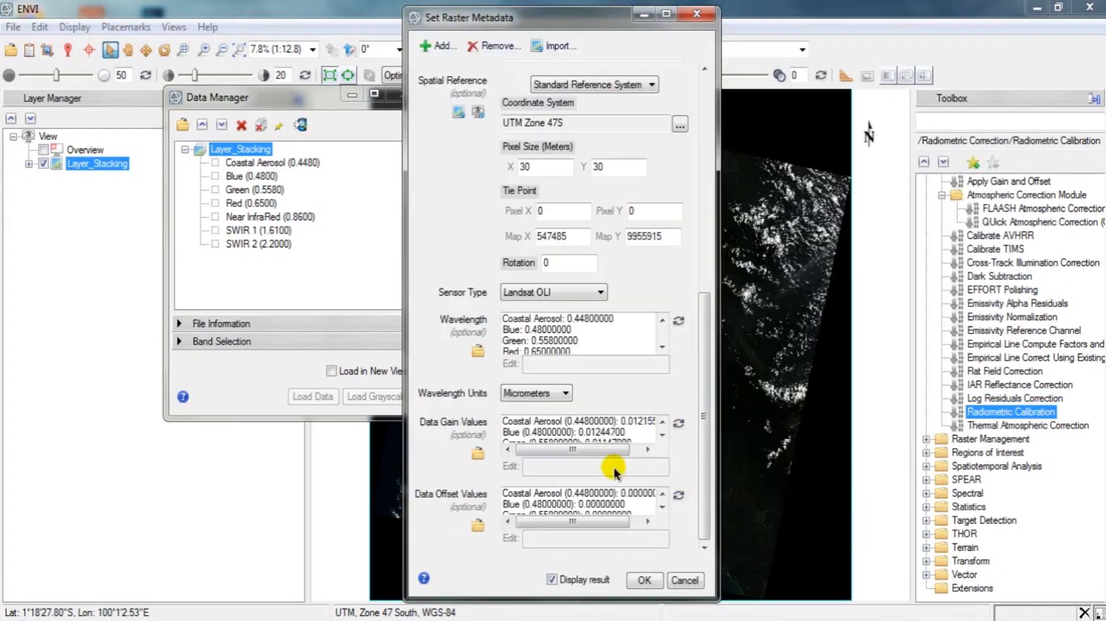
- Import the data offset values from LC08_MUL_Offset and apply the metadata changes to Layer_Stacking
click(476, 524)
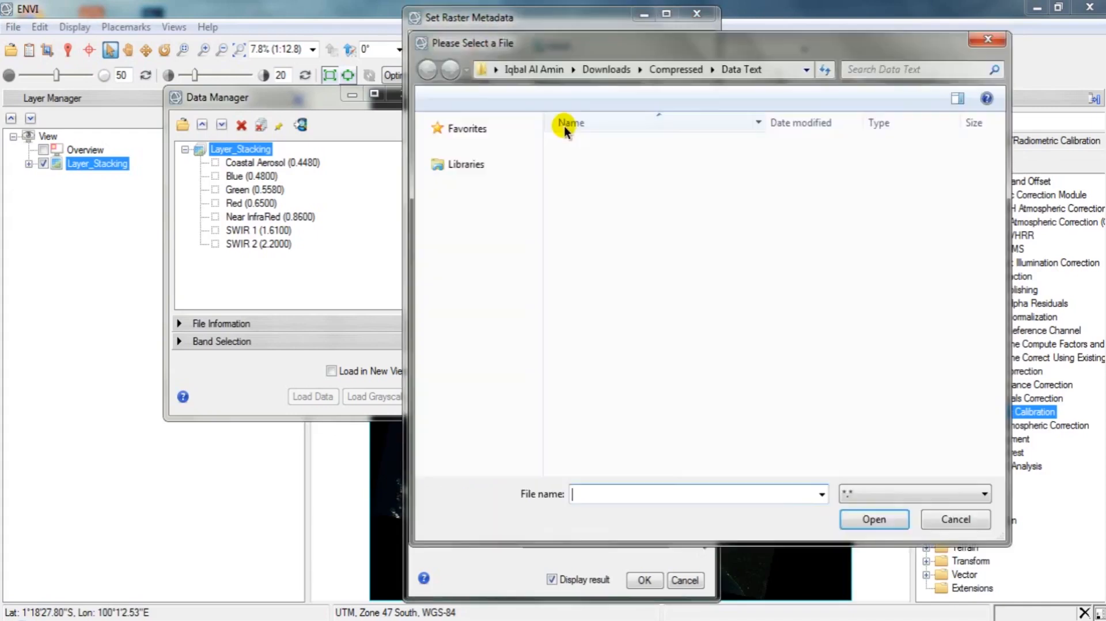
click(614, 184)
click(892, 521)
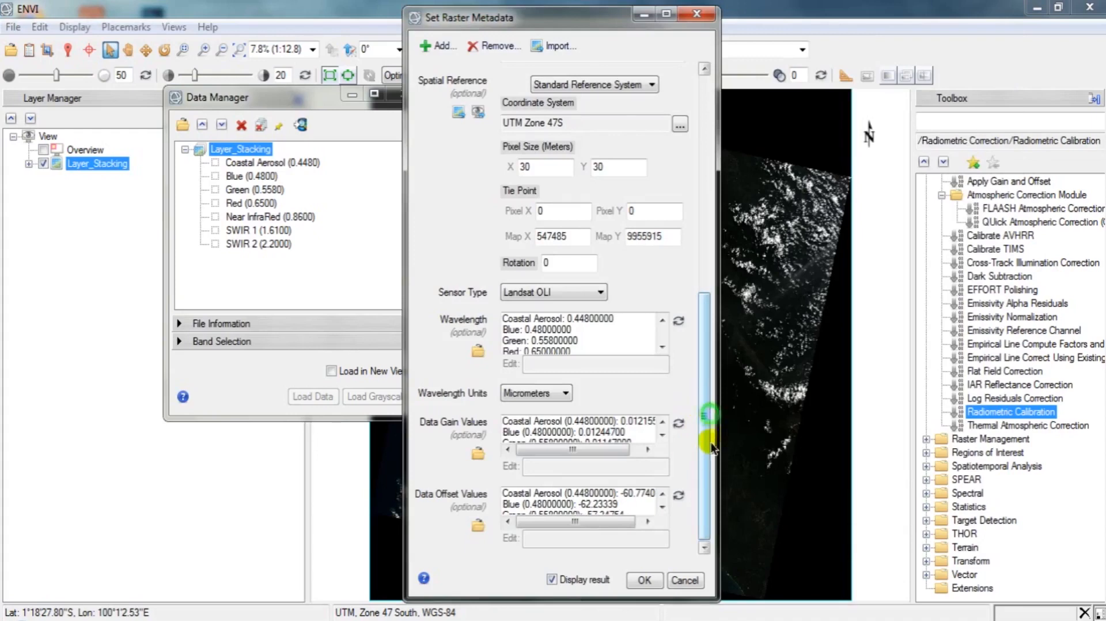
click(640, 570)
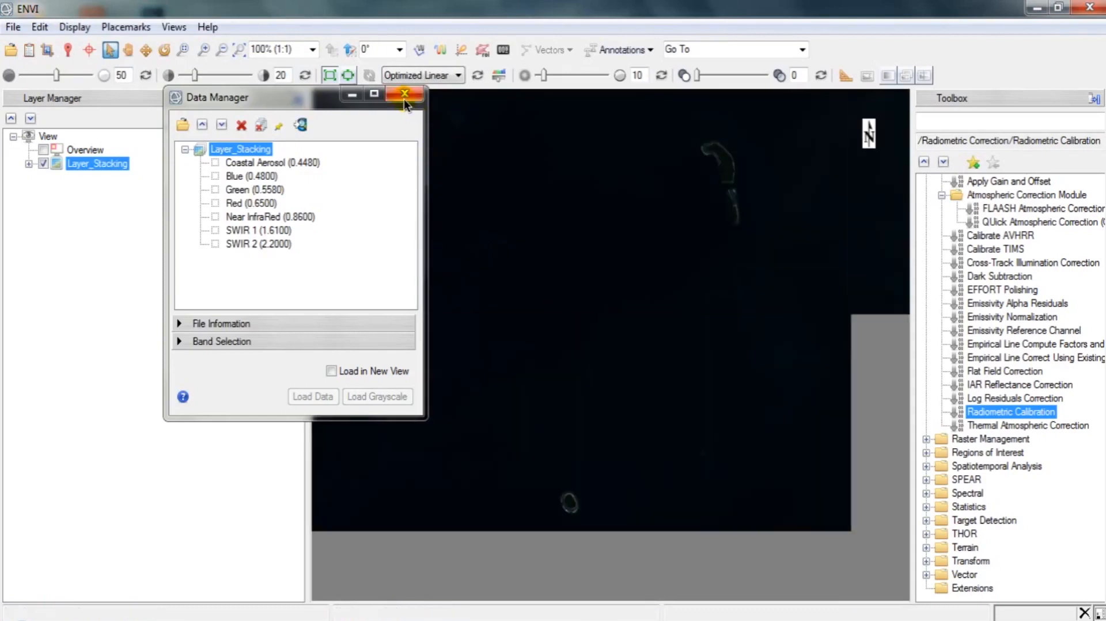
- Close the Data Manager, fit the full extent of Layer_Stacking in the view, and start Radiometric Calibration
click(405, 94)
click(239, 50)
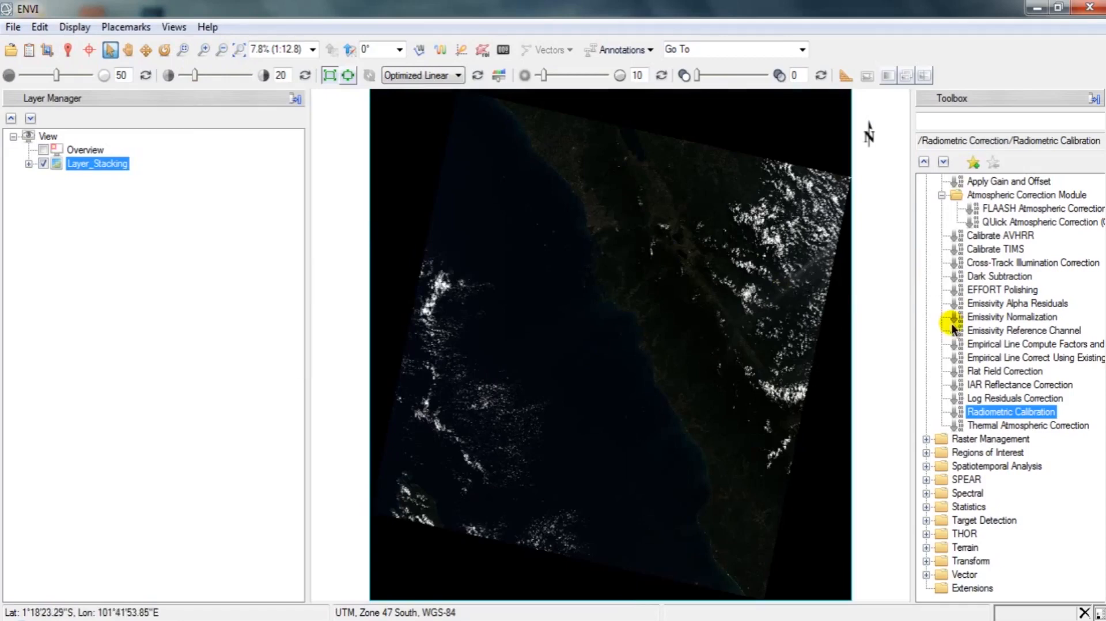
click(1006, 401)
click(983, 414)
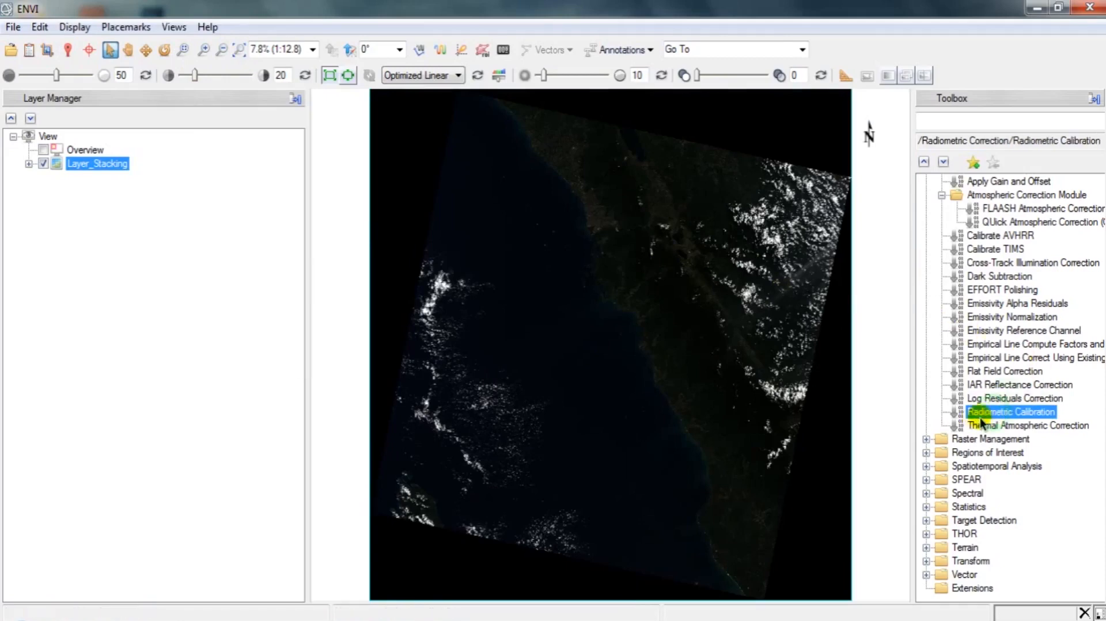
double_click(983, 414)
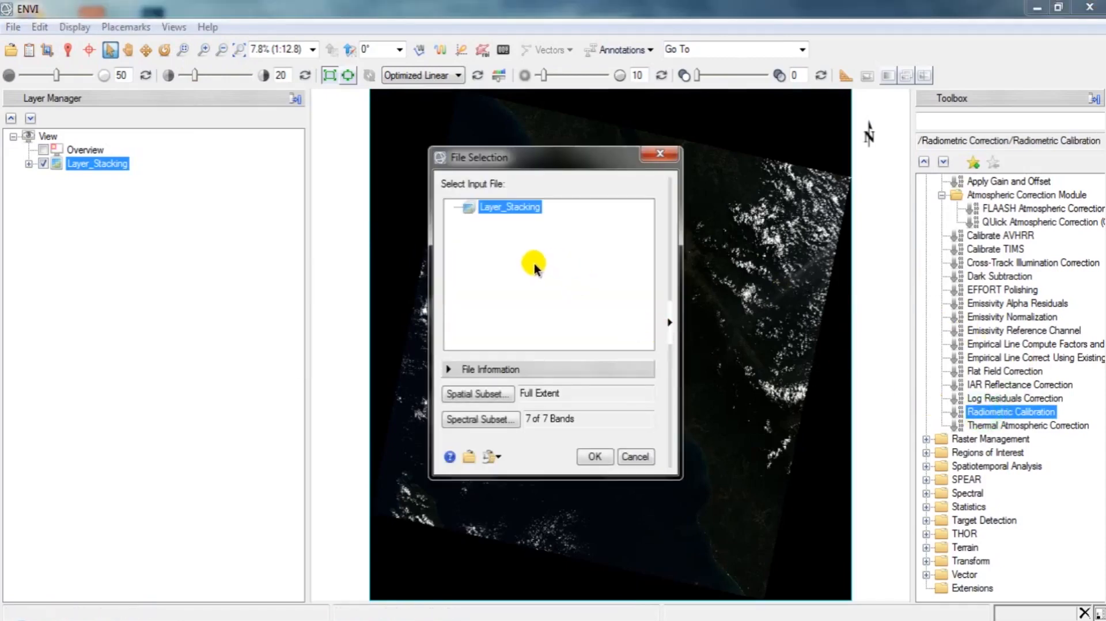
- Define a spatial subset of Layer_Stacking around the northern coast, about columns 3028 to 4288 and rows 1312 to 2475
drag(511, 155, 407, 128)
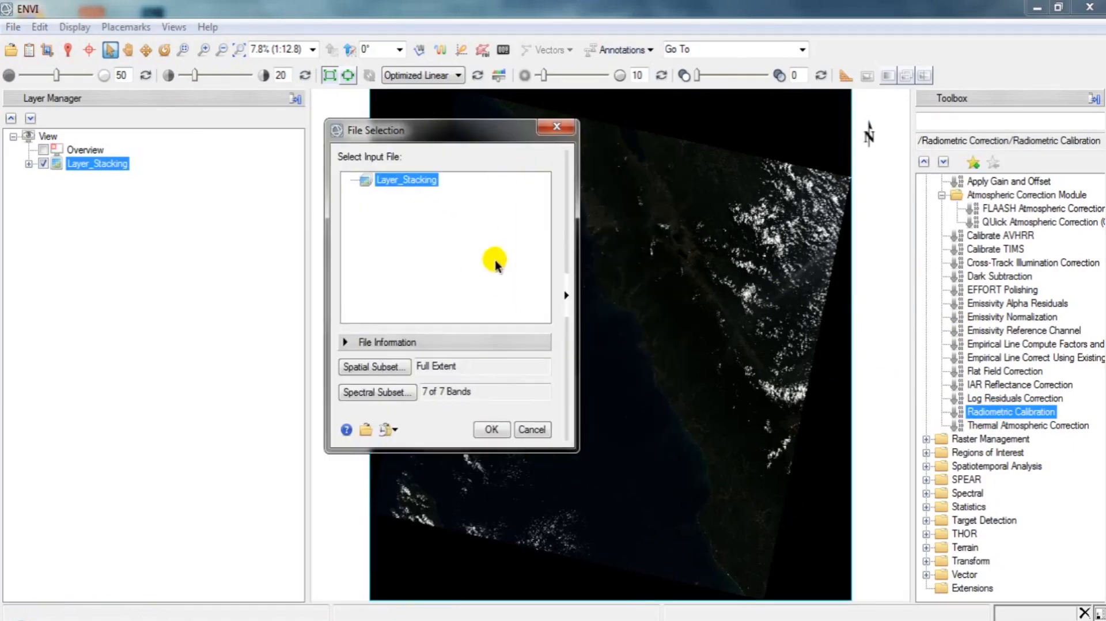
click(403, 368)
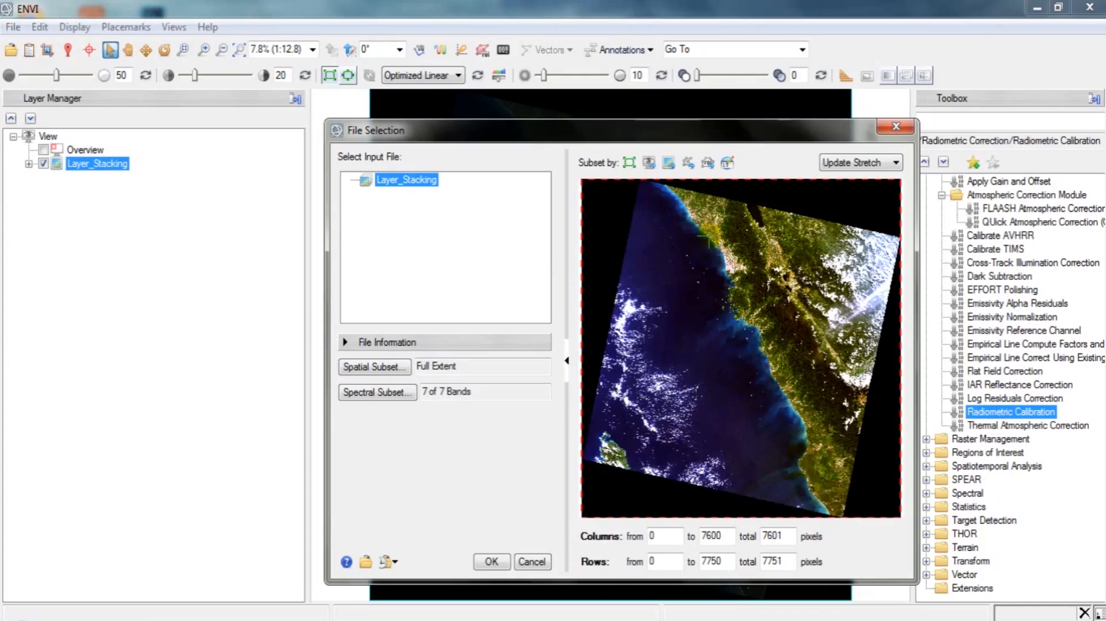
drag(708, 236, 761, 287)
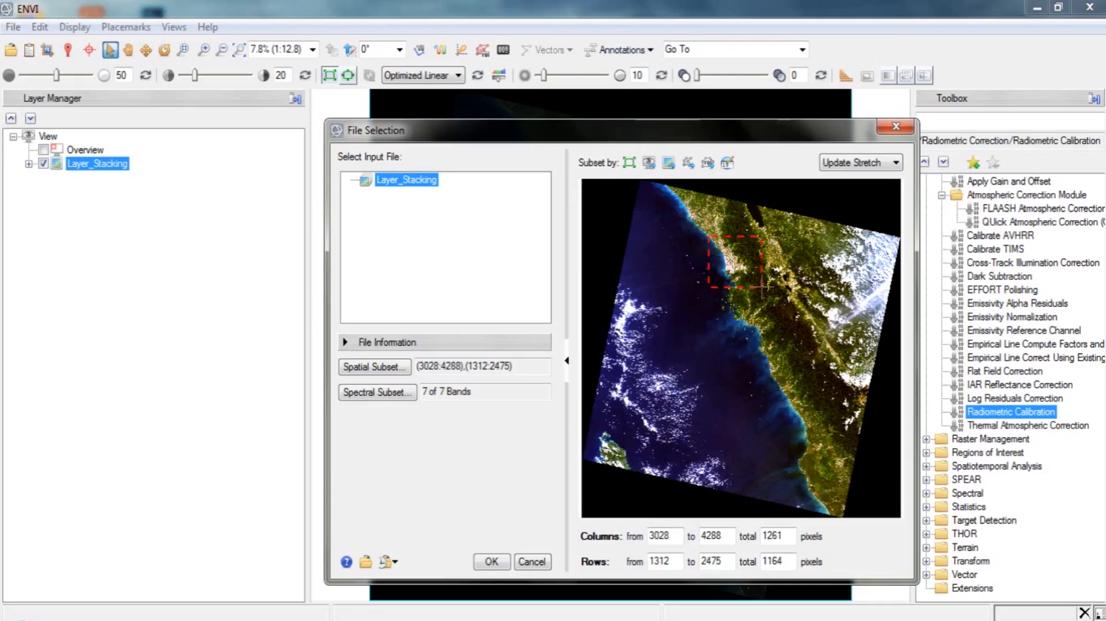
click(744, 261)
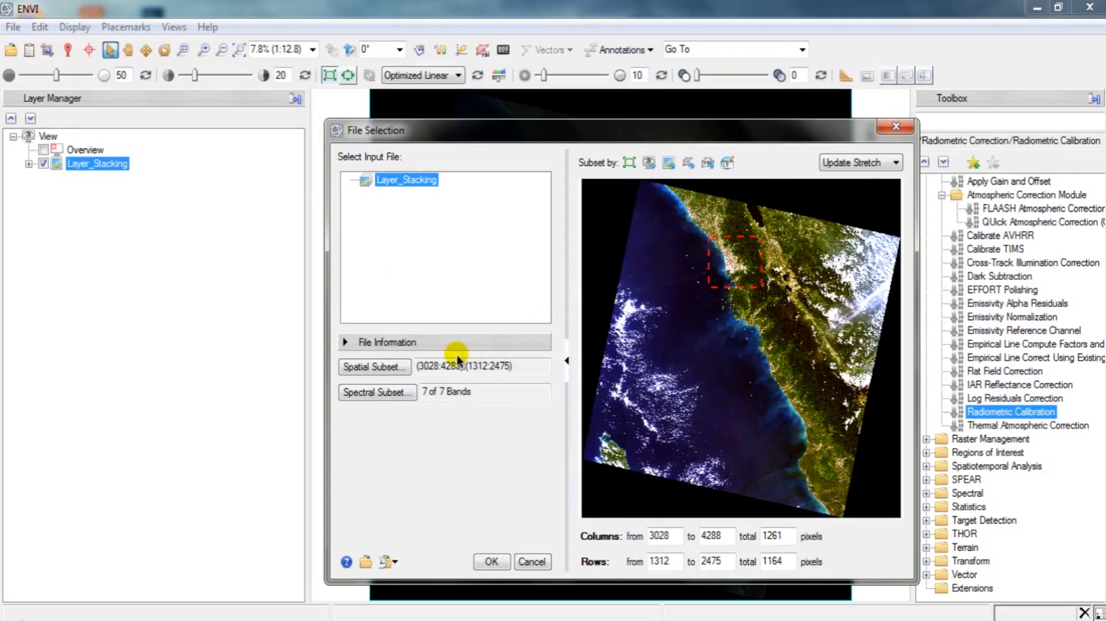
- Keep all seven bands in the spectral subset, accept the input file, and apply the FLAASH settings to the calibration
click(395, 393)
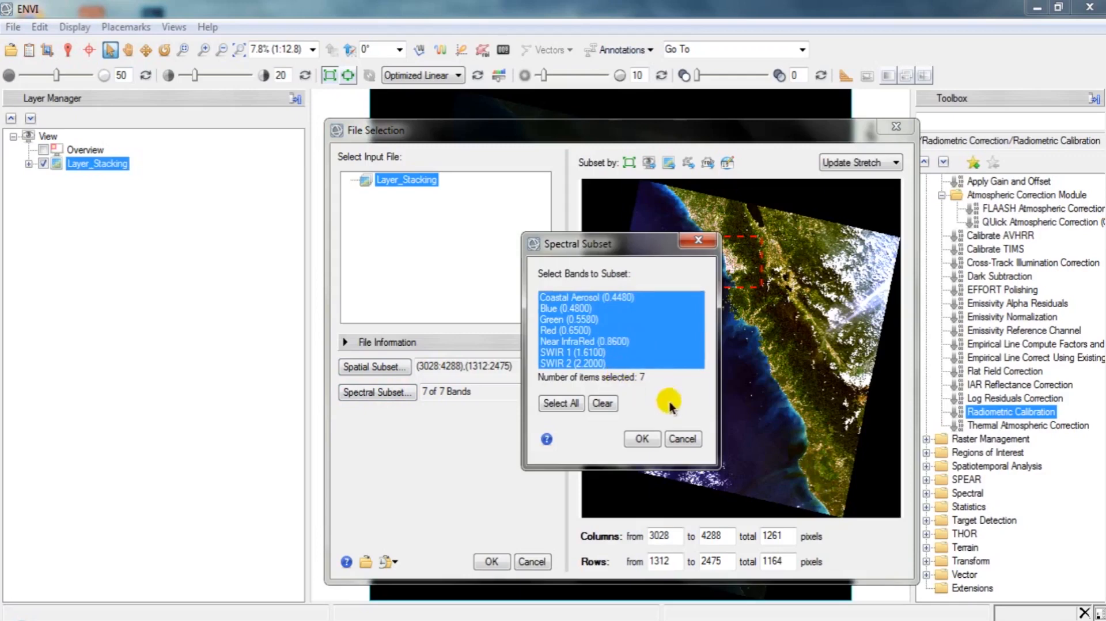
click(647, 442)
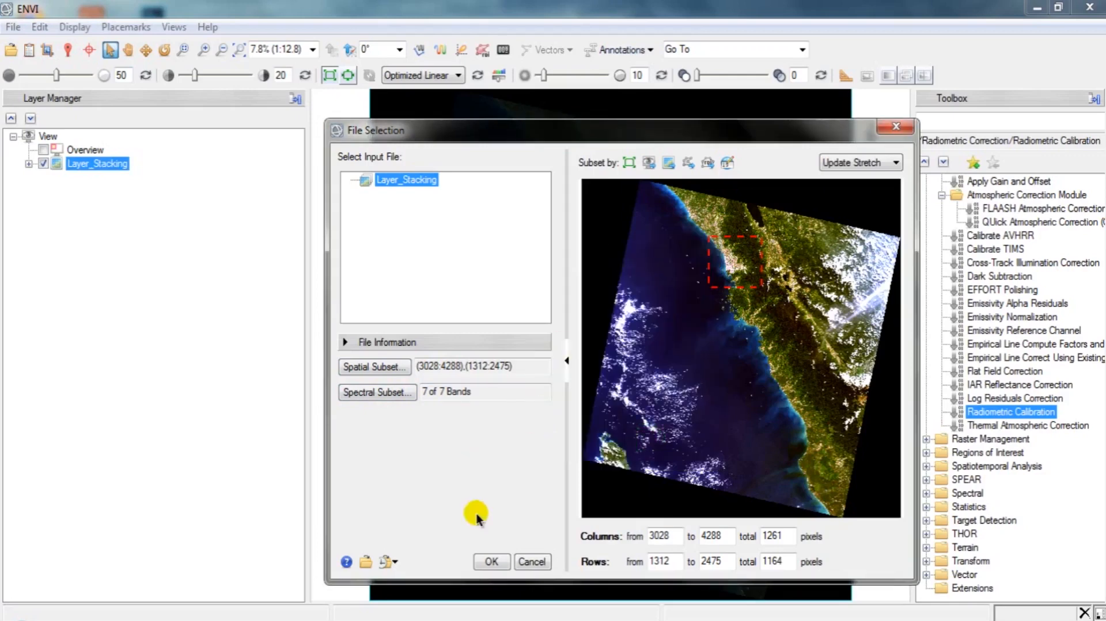
click(567, 361)
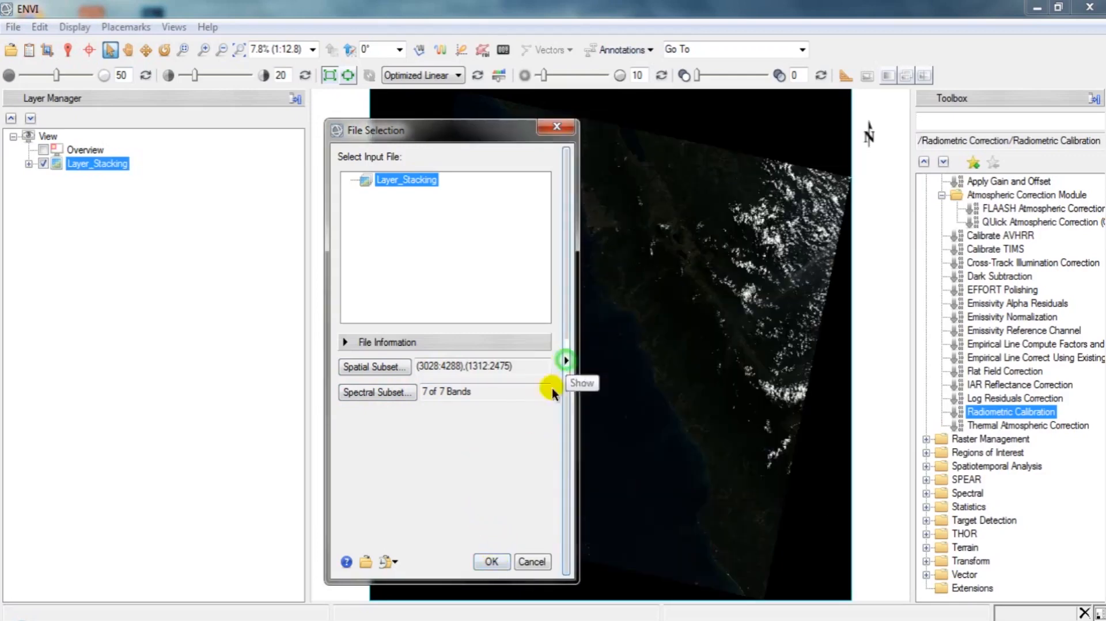
click(491, 428)
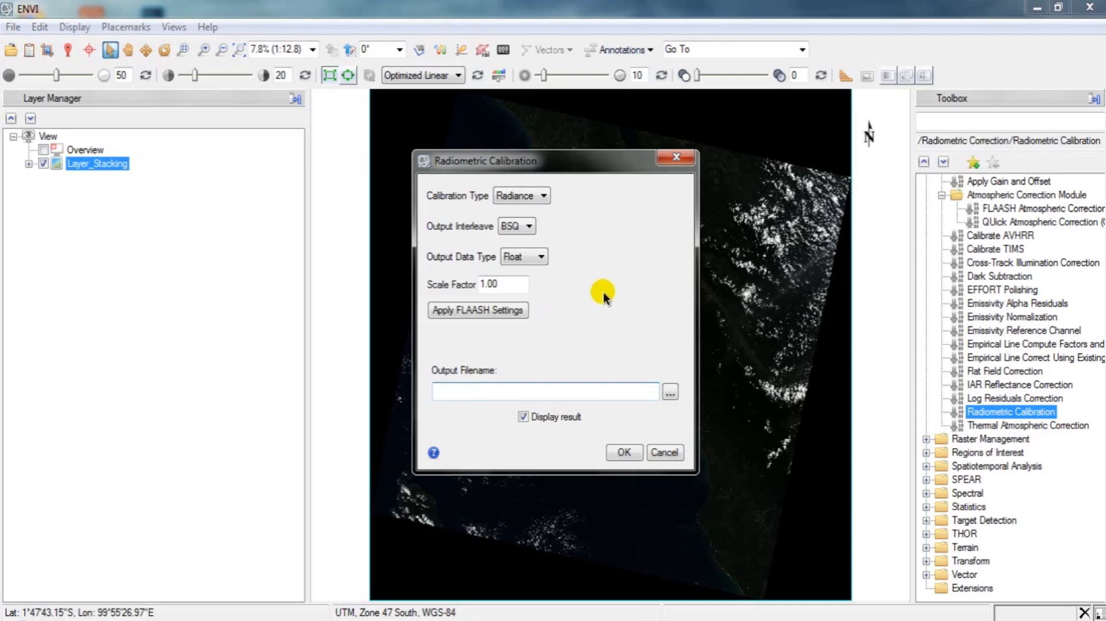
click(453, 311)
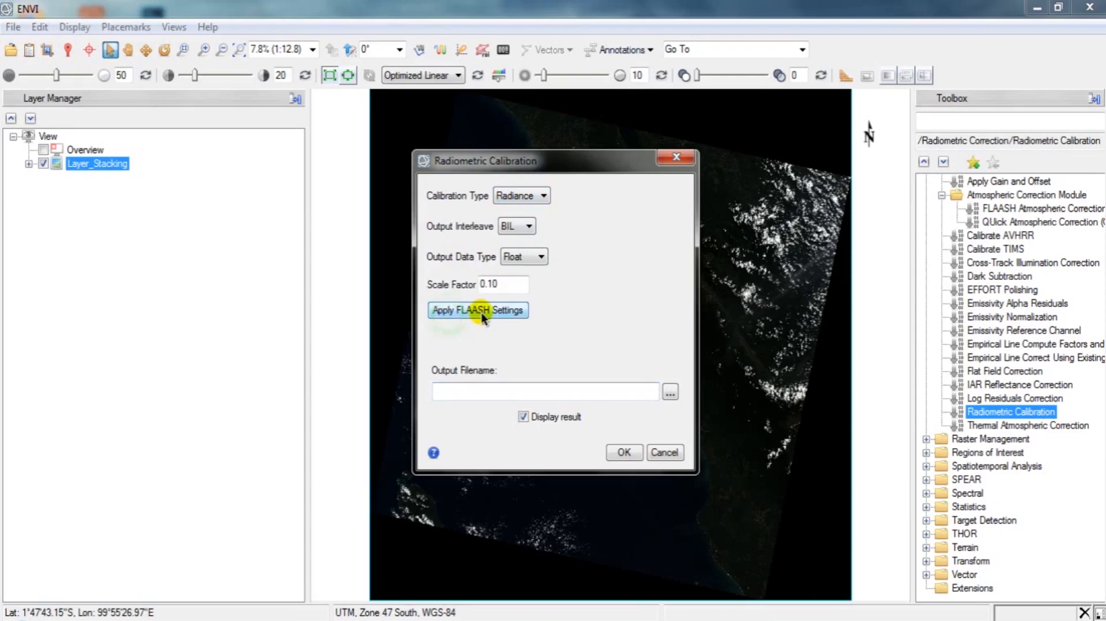
- Create a folder named Koreksi Radiometrik dan Atmosferik in Downloads\Compressed and open it as the calibration output location
click(670, 392)
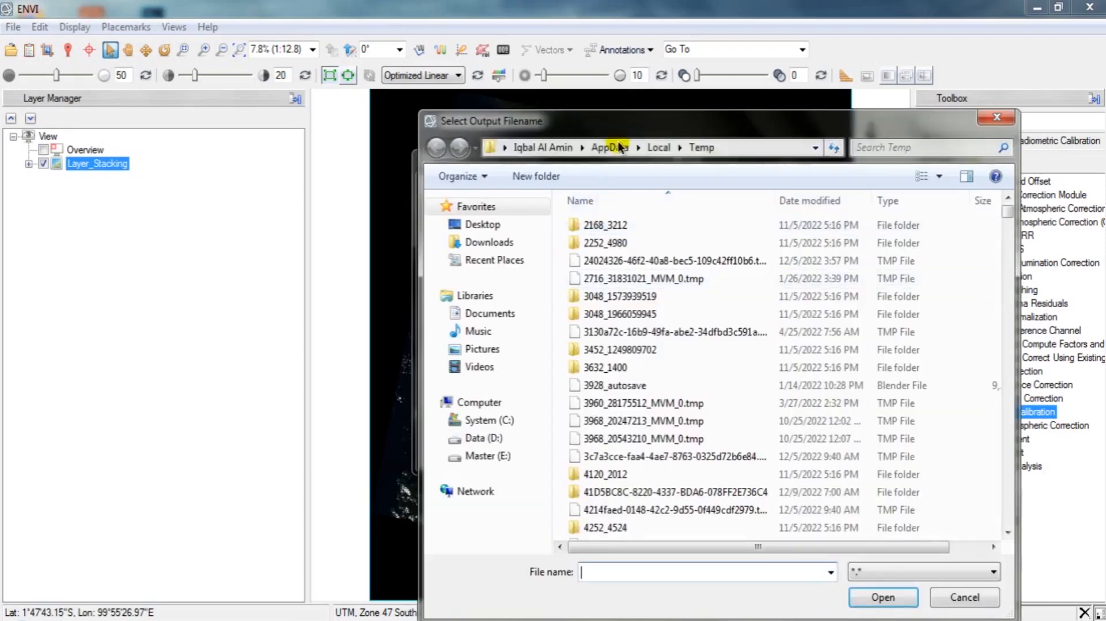
drag(624, 126, 551, 87)
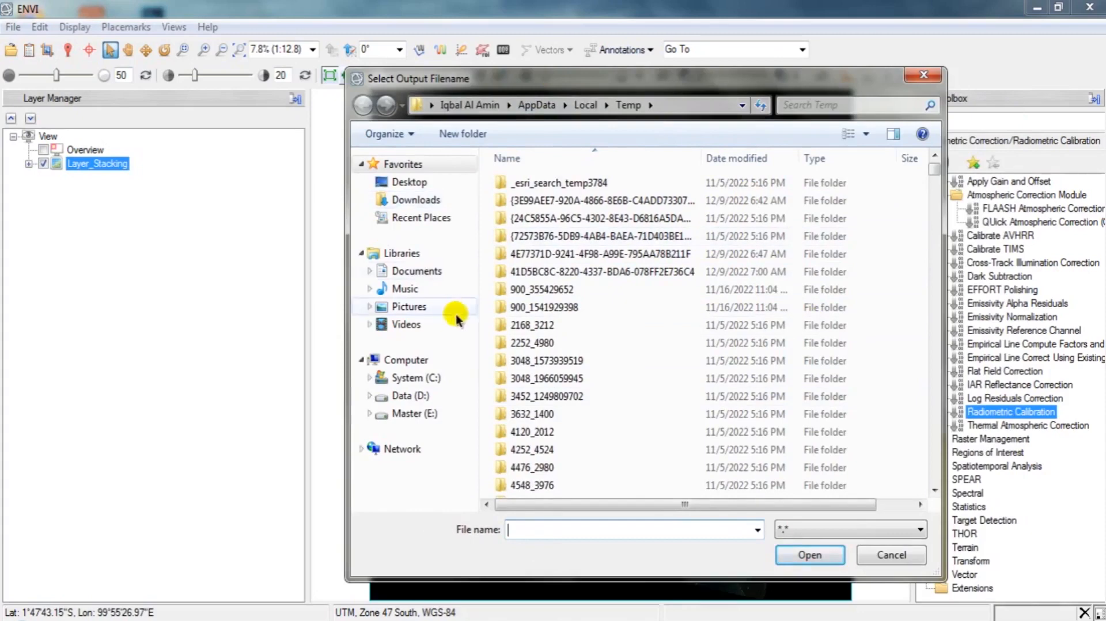
click(417, 199)
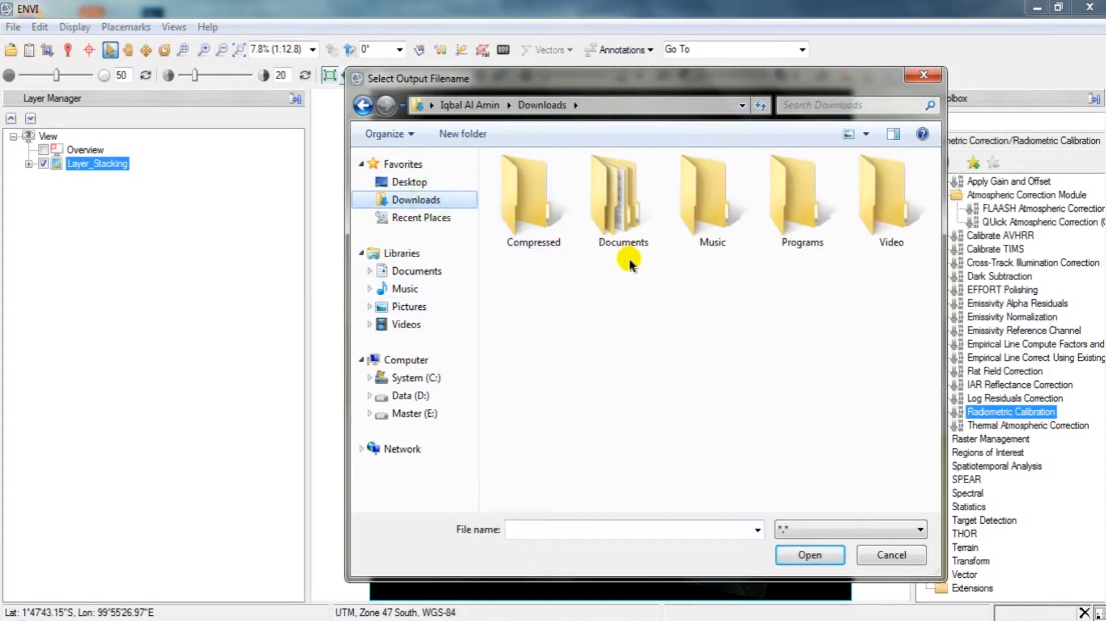
double_click(529, 198)
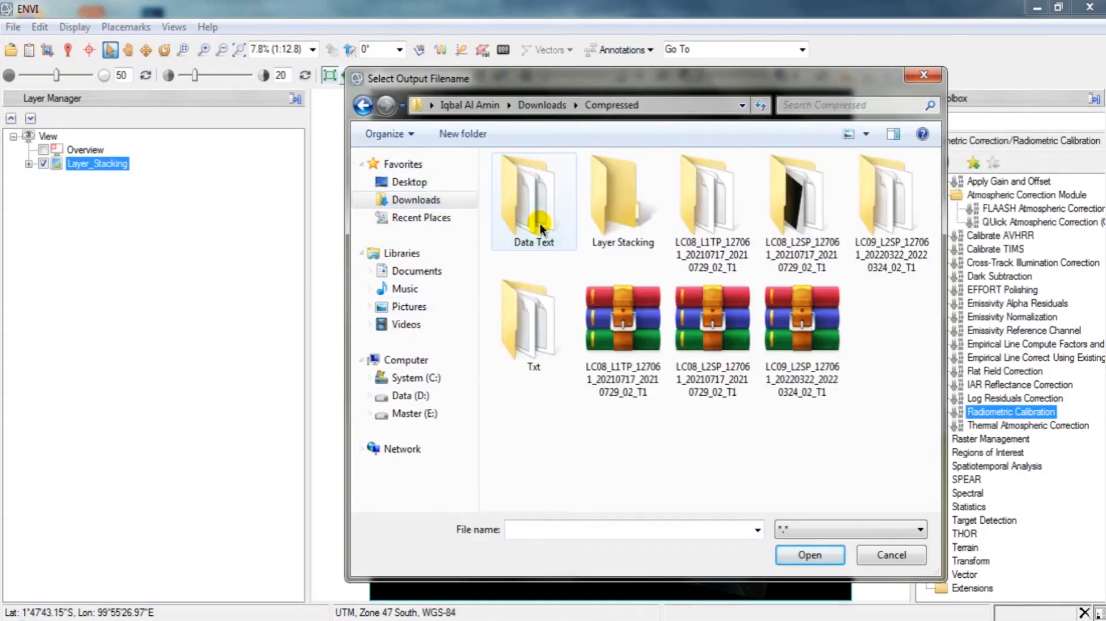
click(476, 136)
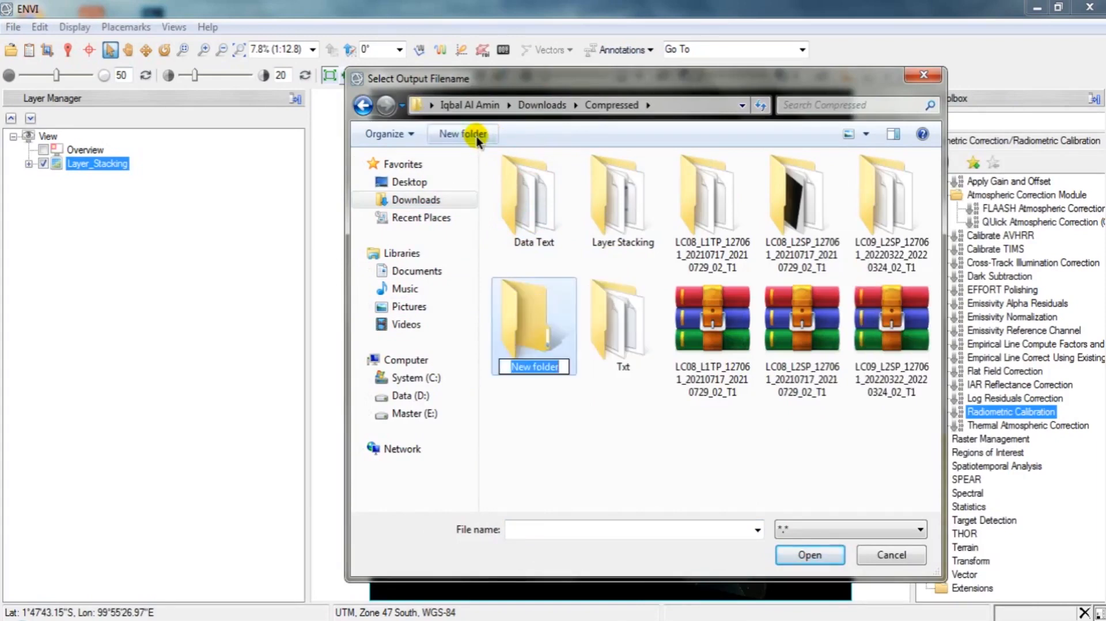
text(kO)
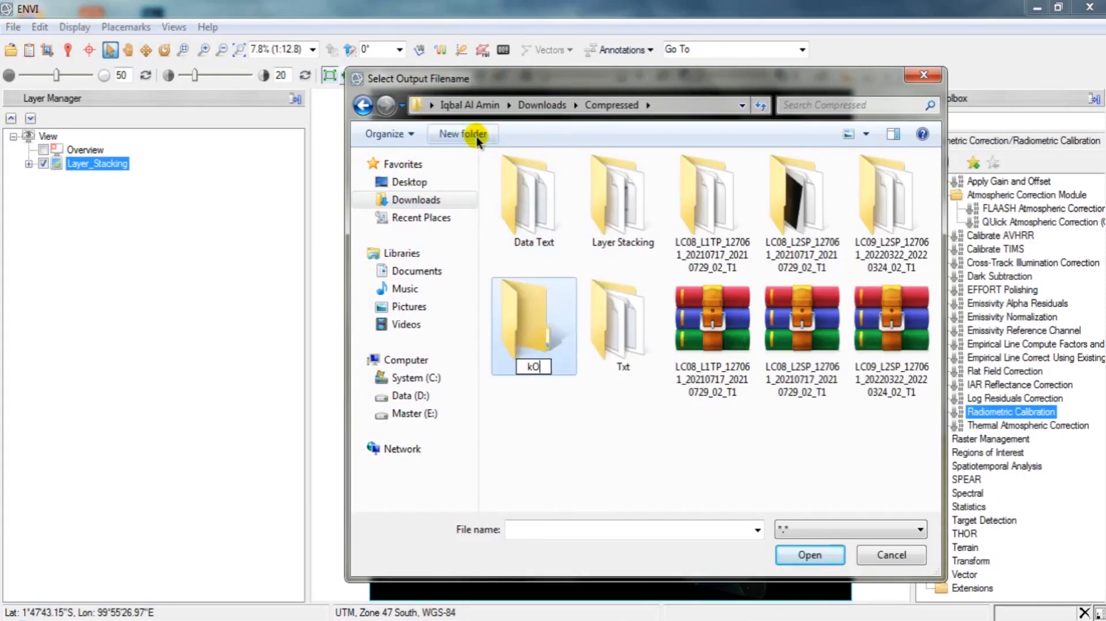
text(Koreksi Radiometri)
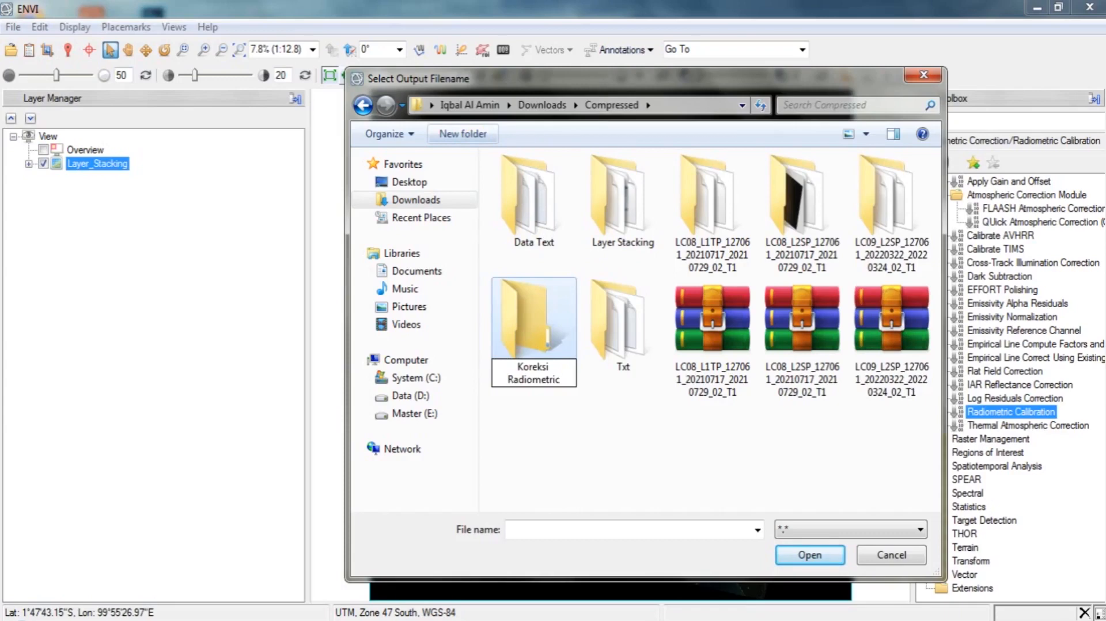
text(k dan A)
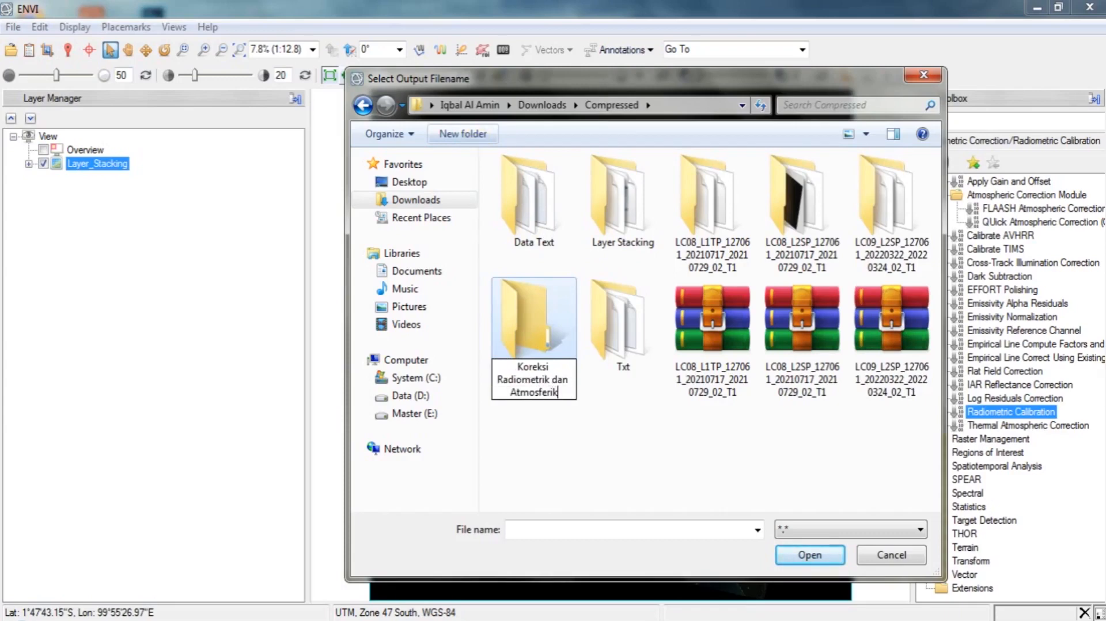
text(tmosferik)
key(Return)
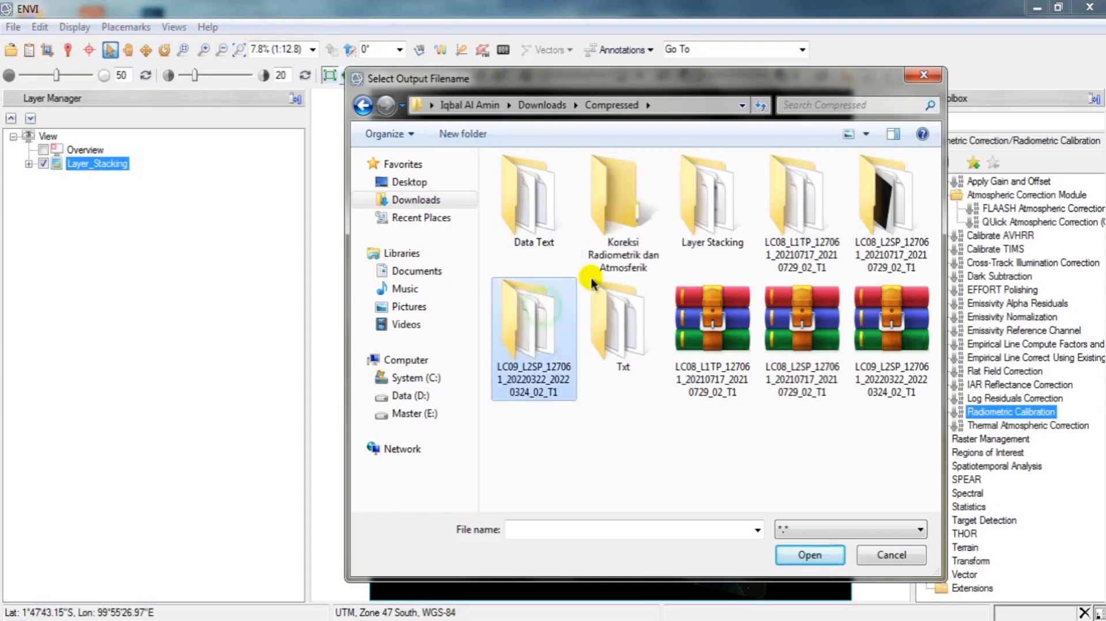
double_click(597, 271)
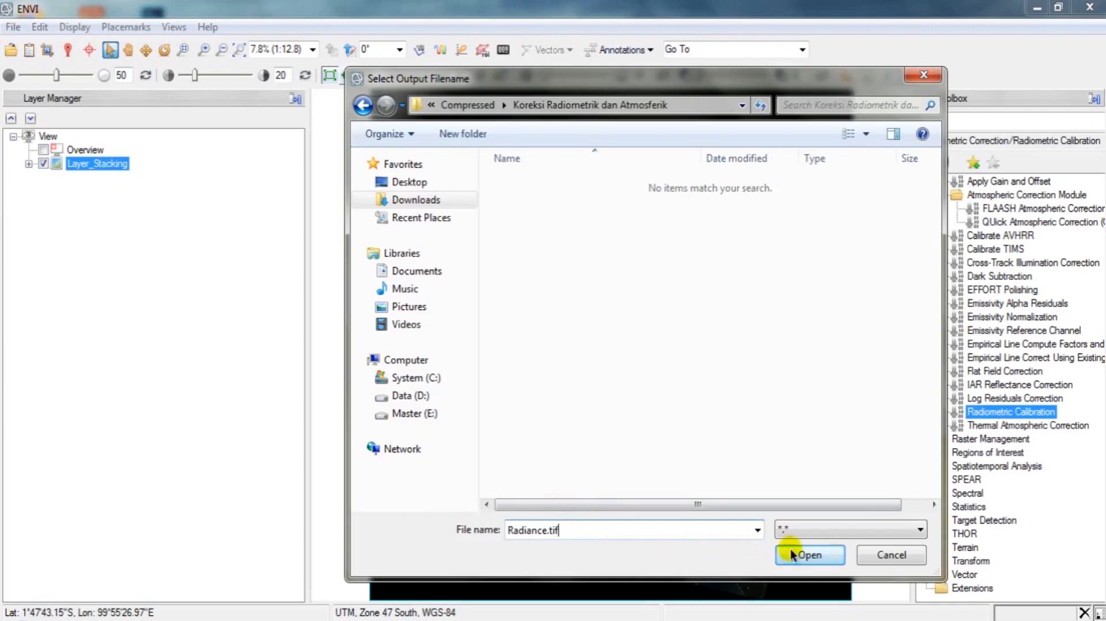
- Save the calibration output under the name Radiance and run the radiance calibration with the result displayed
click(809, 555)
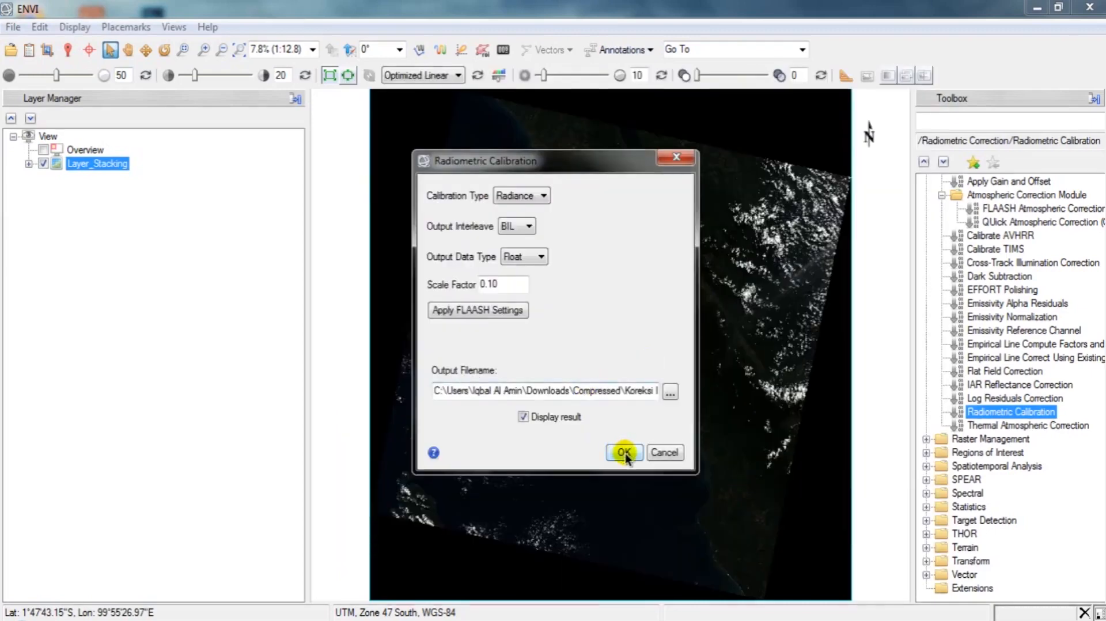
click(624, 453)
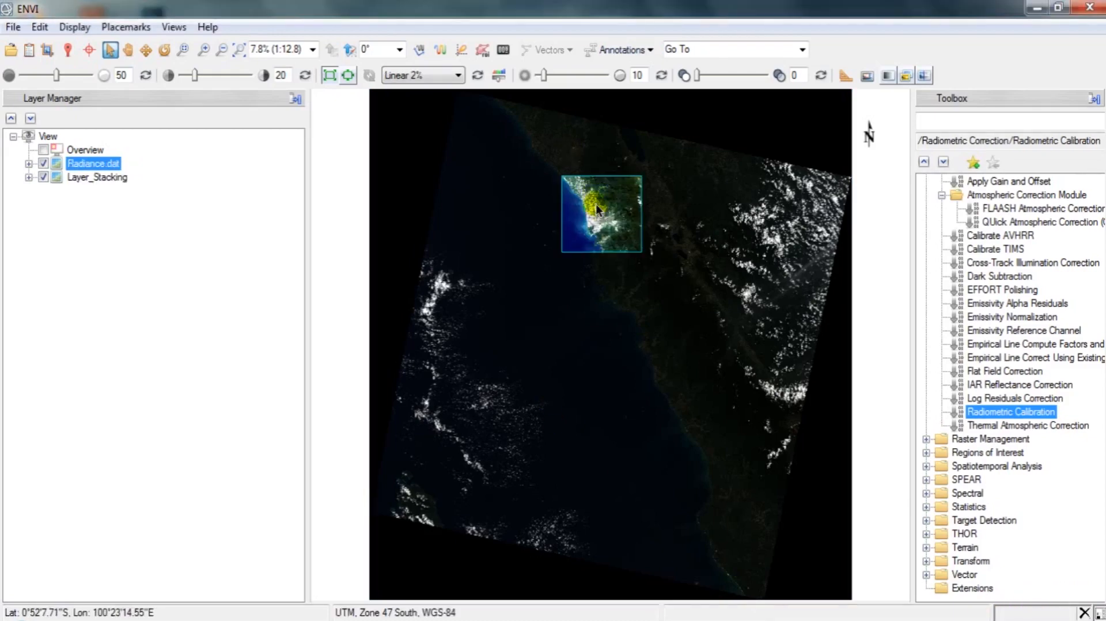
scroll(548, 201, up, 3)
scroll(548, 253, up, 5)
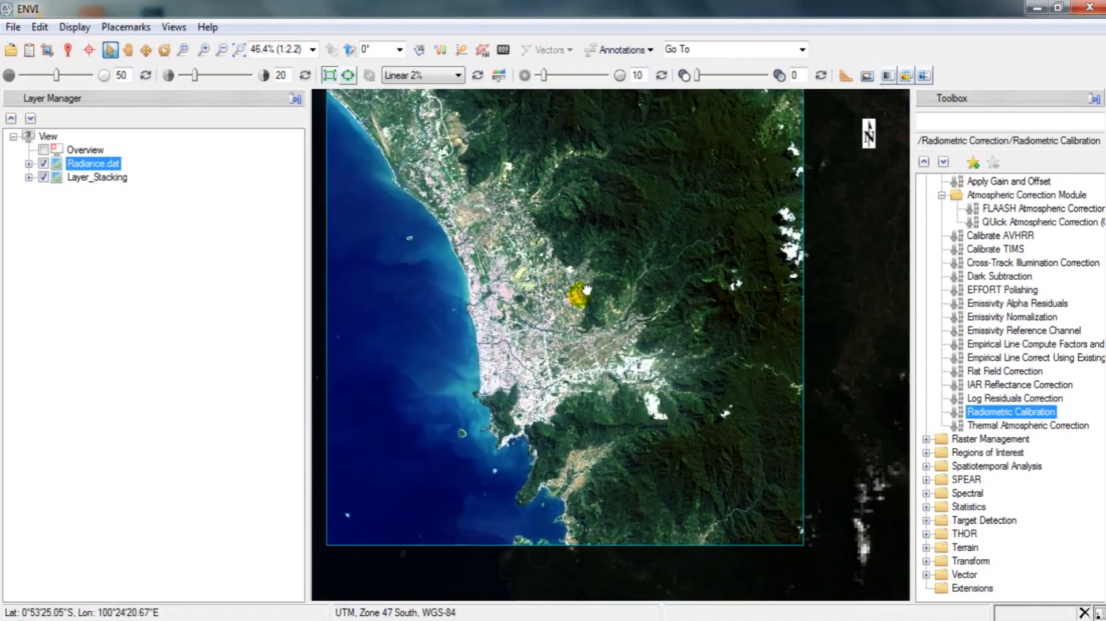
drag(556, 285, 608, 267)
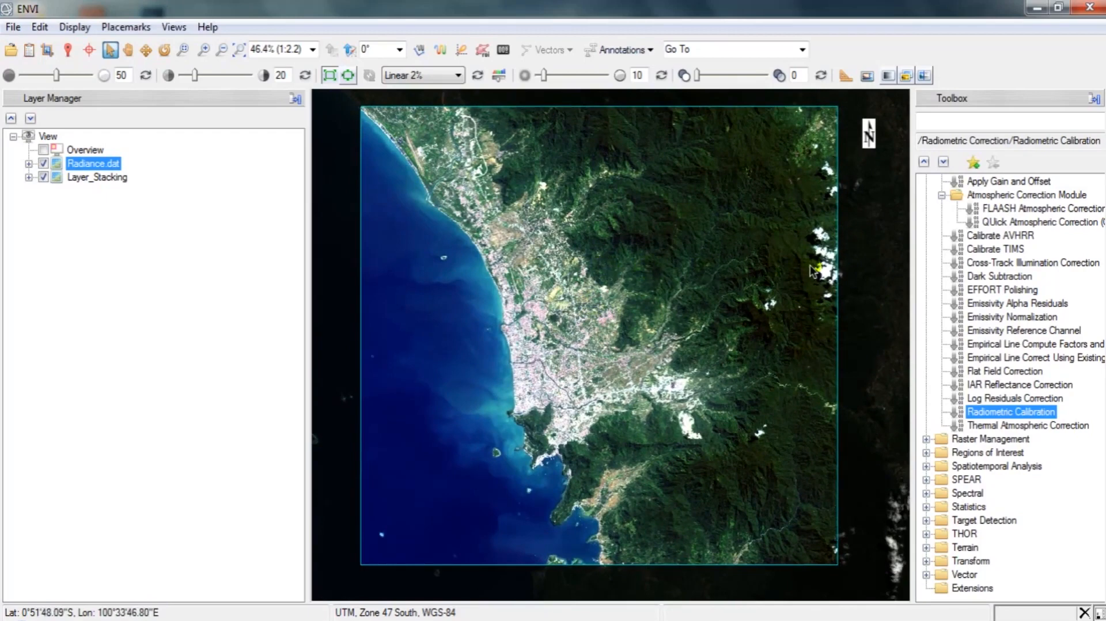
- Start FLAASH Atmospheric Correction and load Radiance.dat as the input radiance image, using a single scale factor for all bands
click(997, 305)
scroll(987, 302, up, 1)
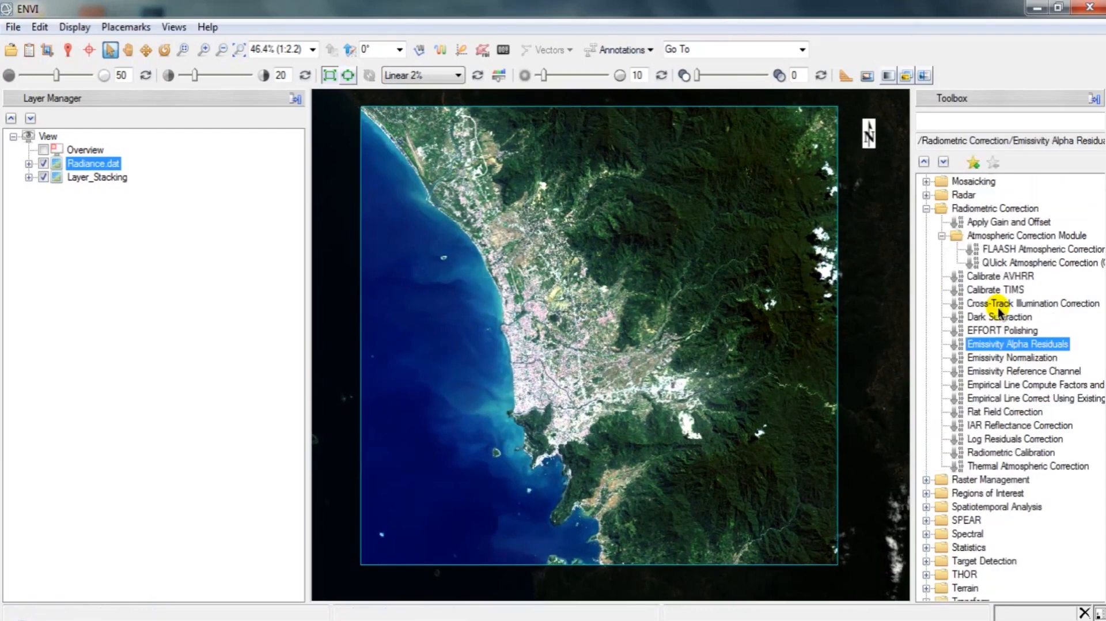
double_click(1007, 252)
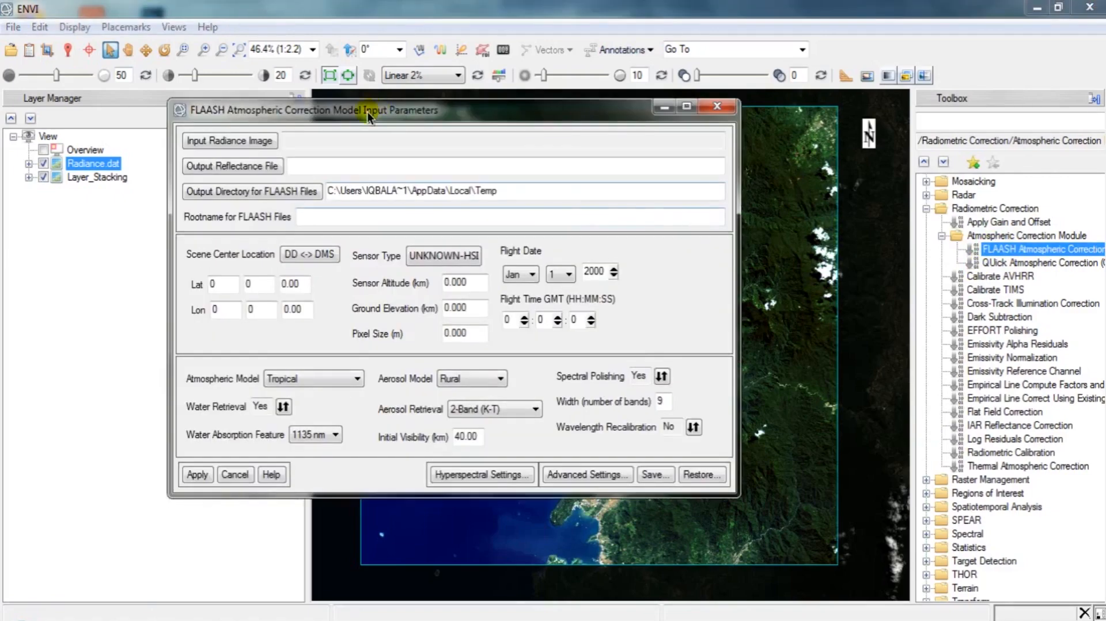
drag(367, 117, 561, 146)
click(432, 170)
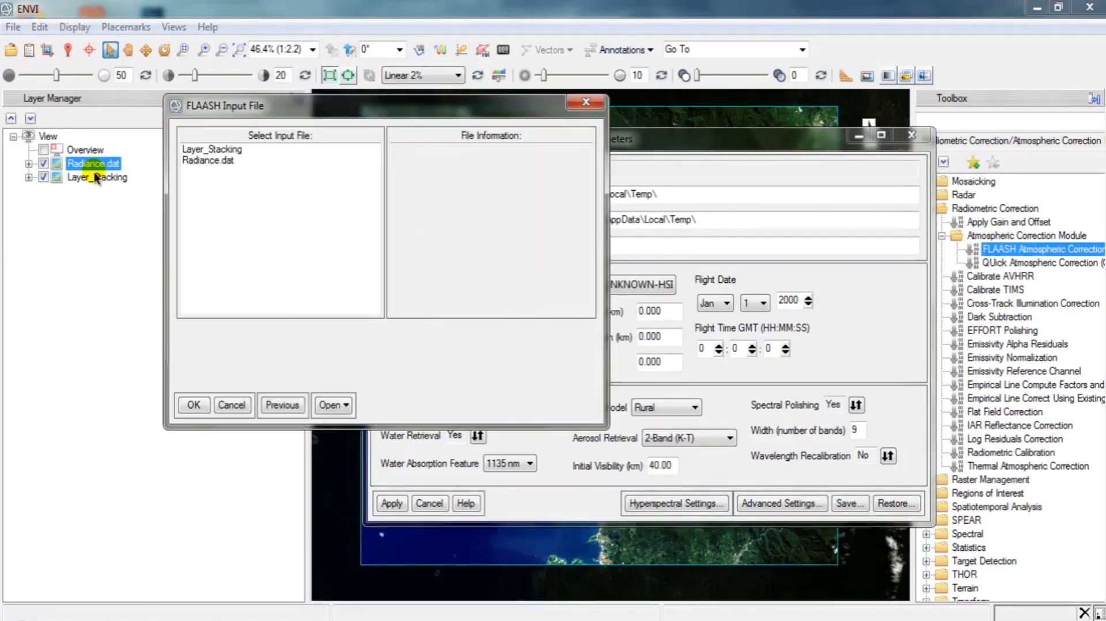
click(199, 161)
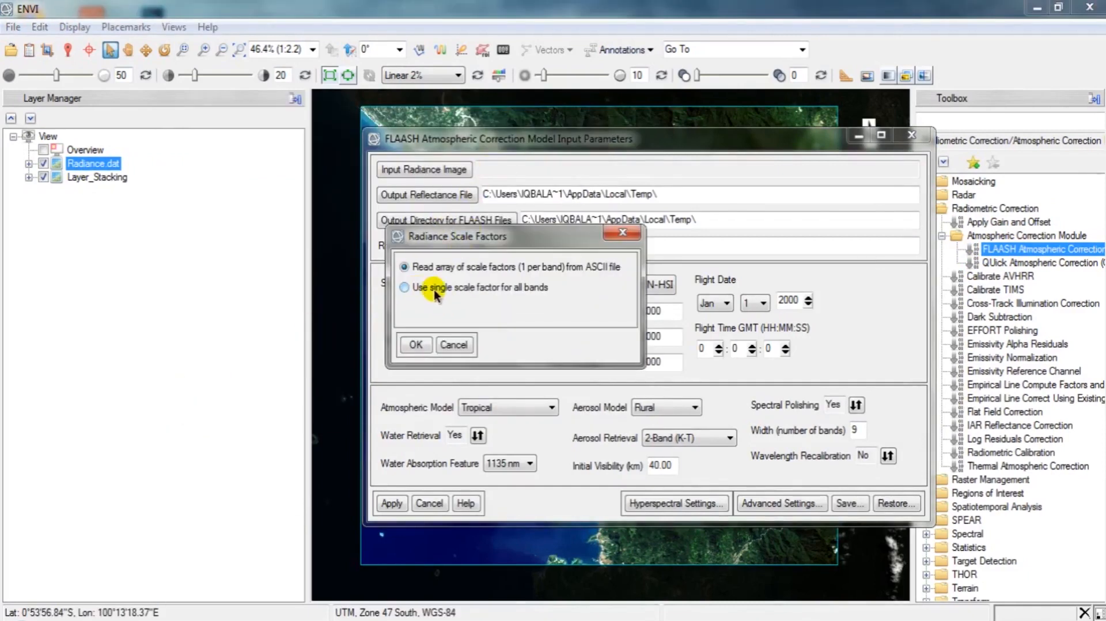
click(404, 287)
click(413, 345)
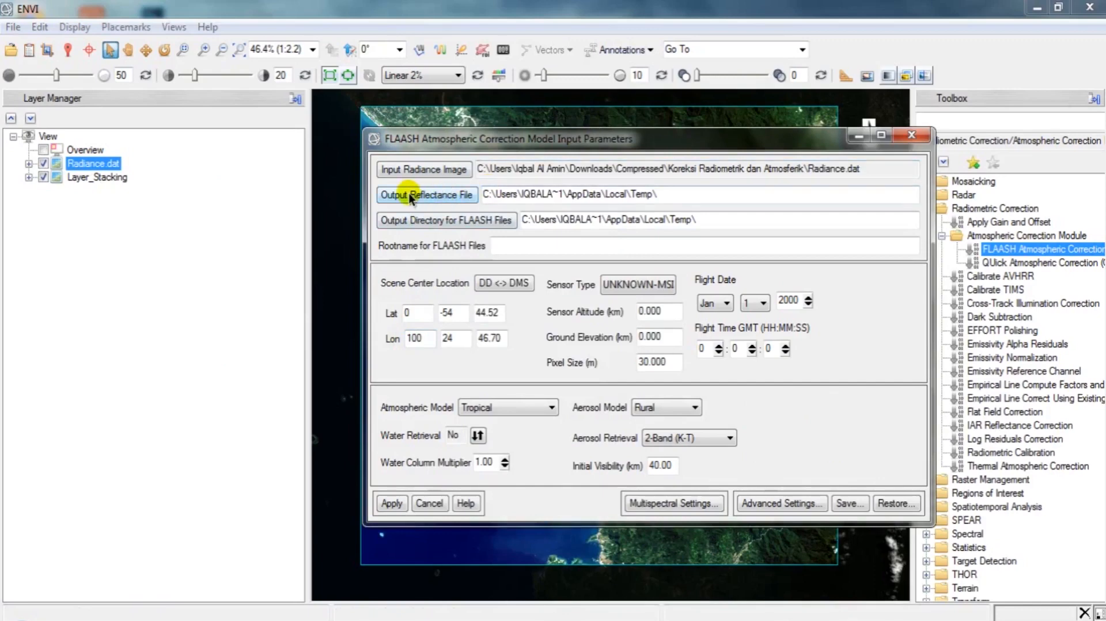
- Set the output reflectance file to Reflectance in Downloads\Compressed\Koreksi Radiometrik dan Atmosferik
click(436, 198)
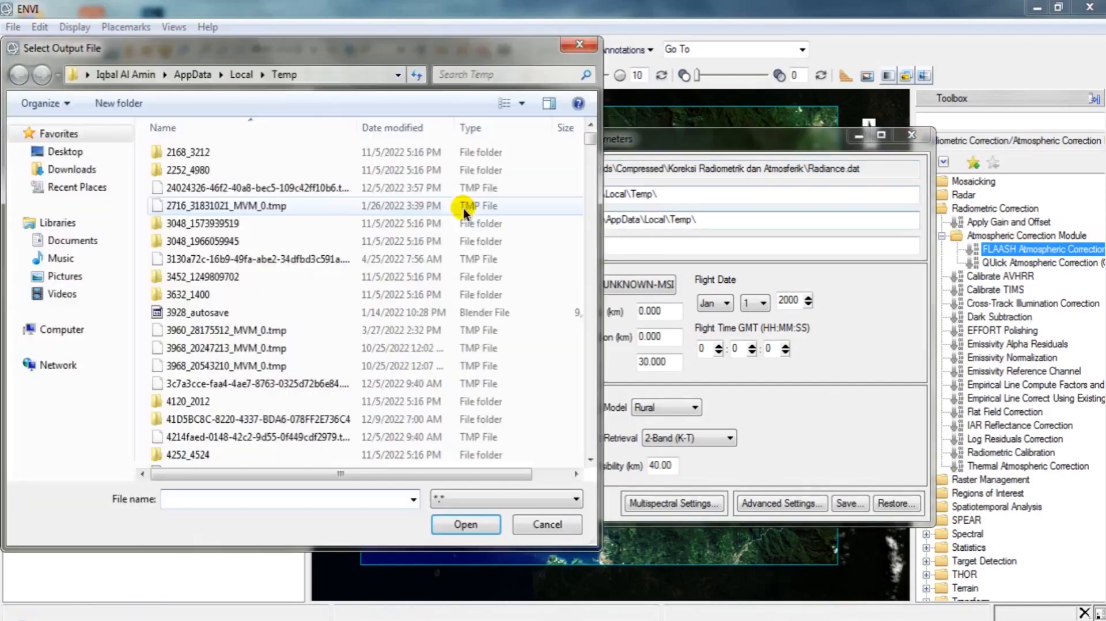
click(85, 170)
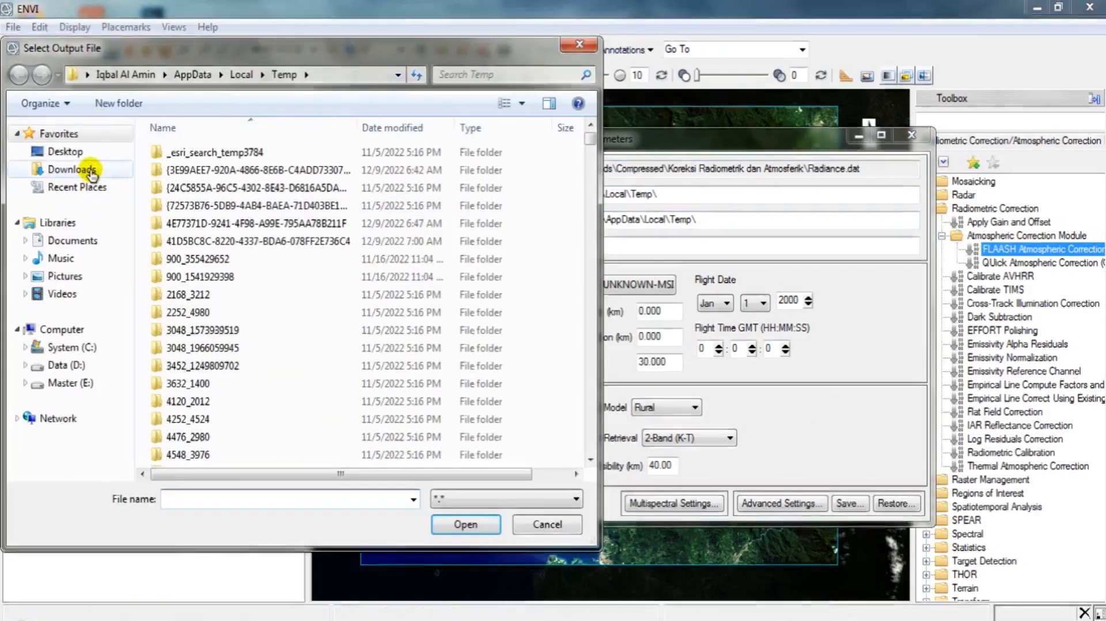
double_click(219, 173)
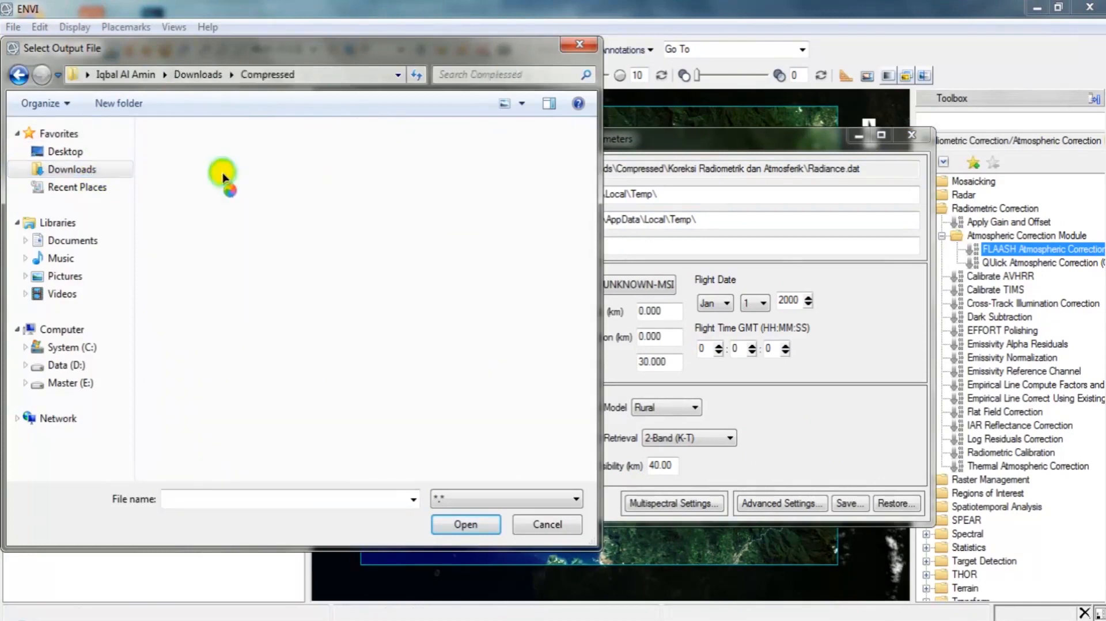
double_click(277, 174)
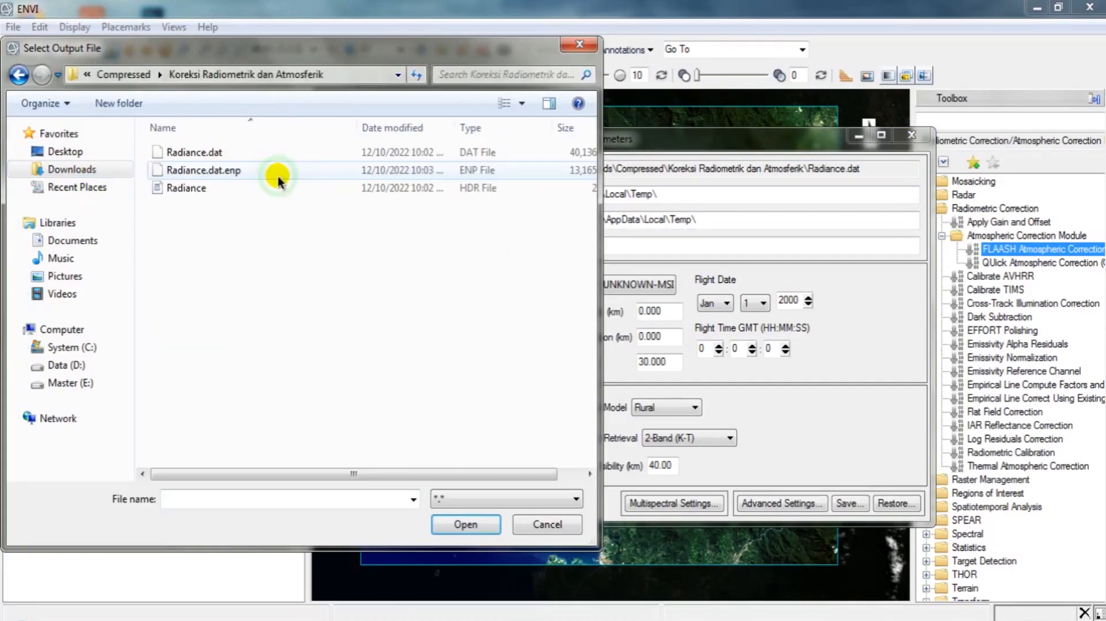
click(231, 498)
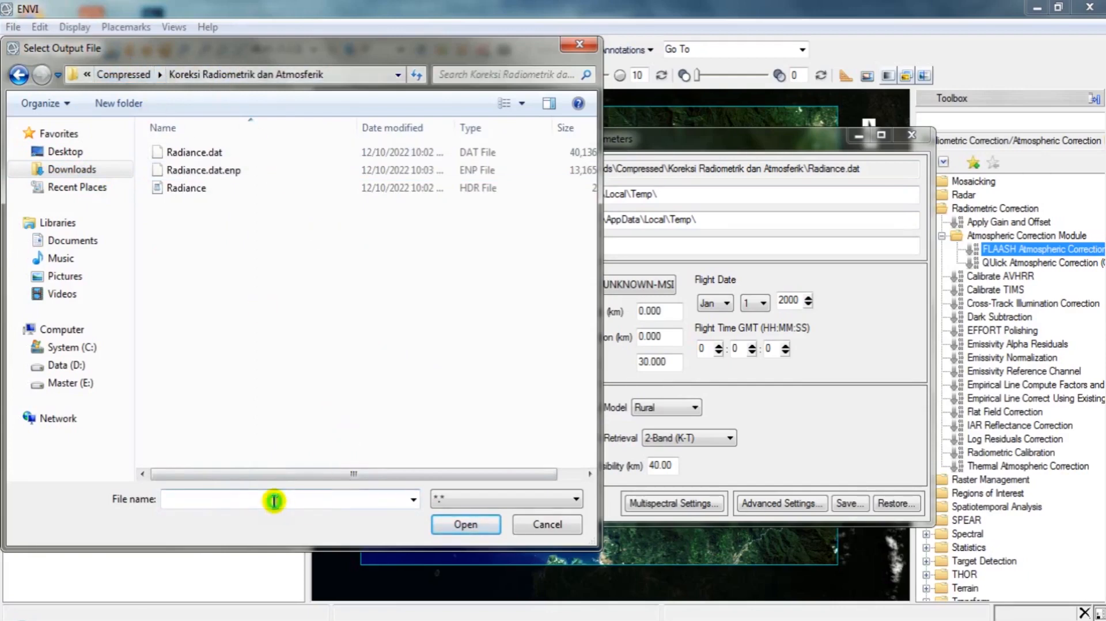
text(Reflectance)
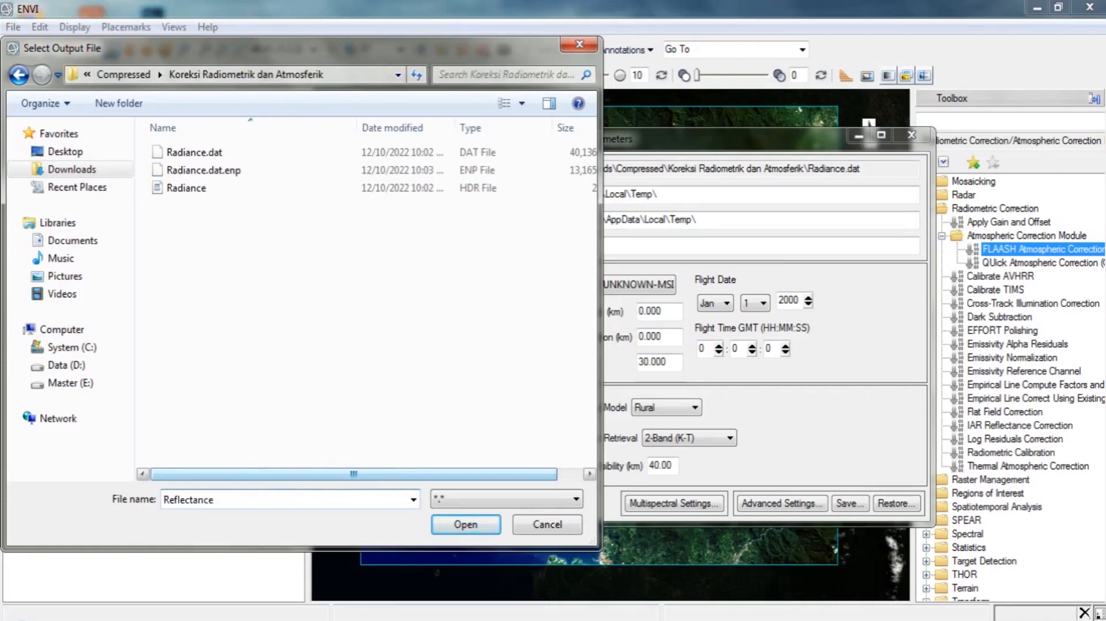
click(466, 525)
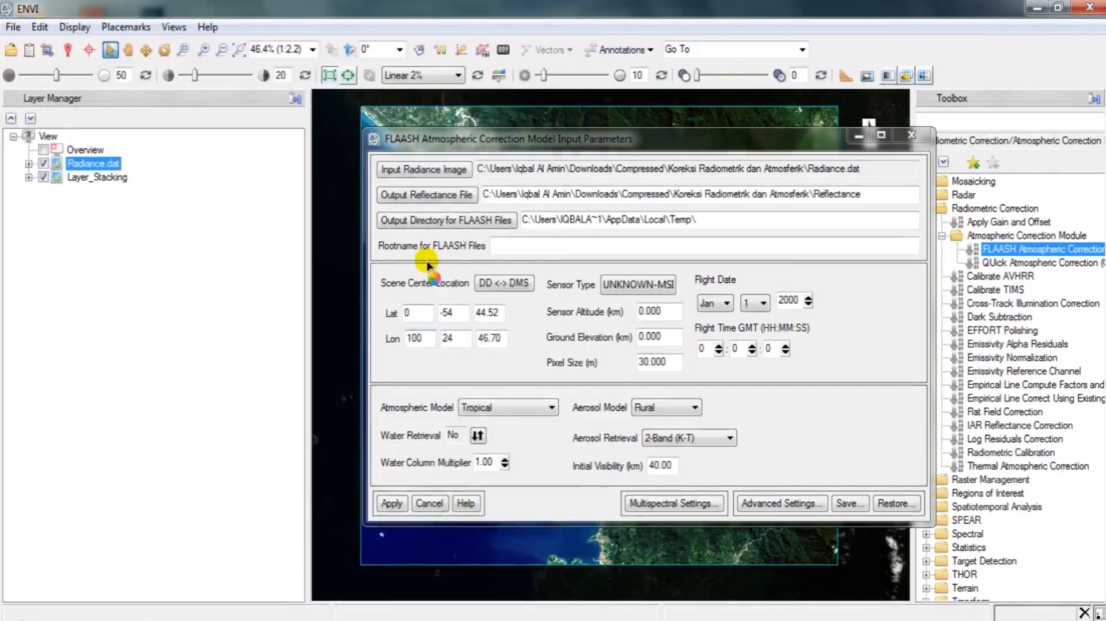
- Set the output directory for FLAASH files to the Koreksi Radiometrik dan Atmosferik folder in Downloads\Compressed
click(445, 224)
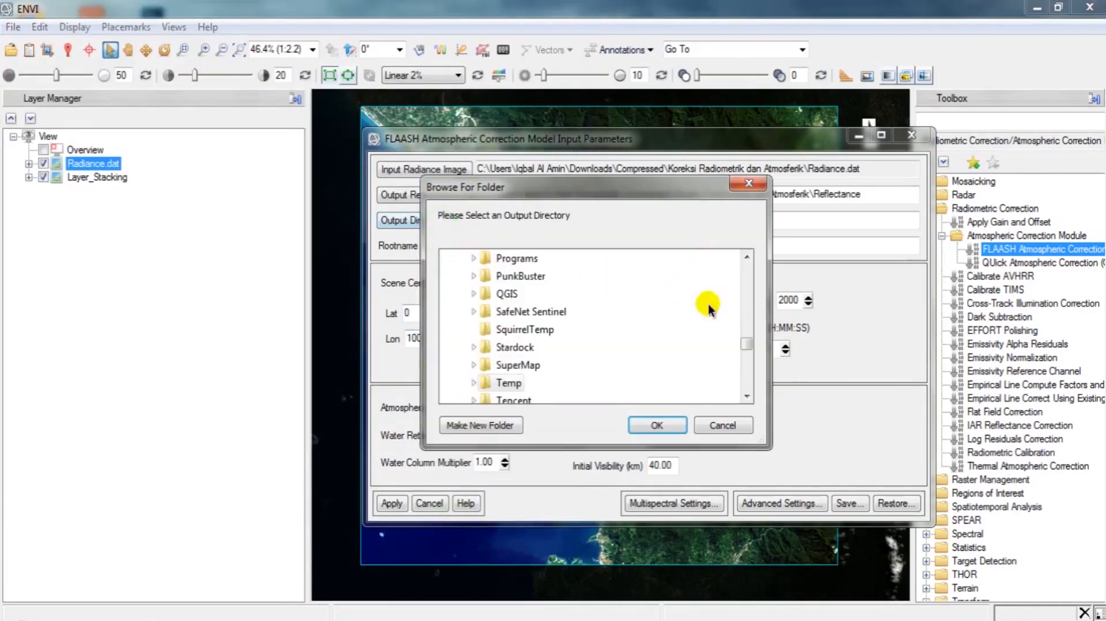
drag(746, 344, 749, 261)
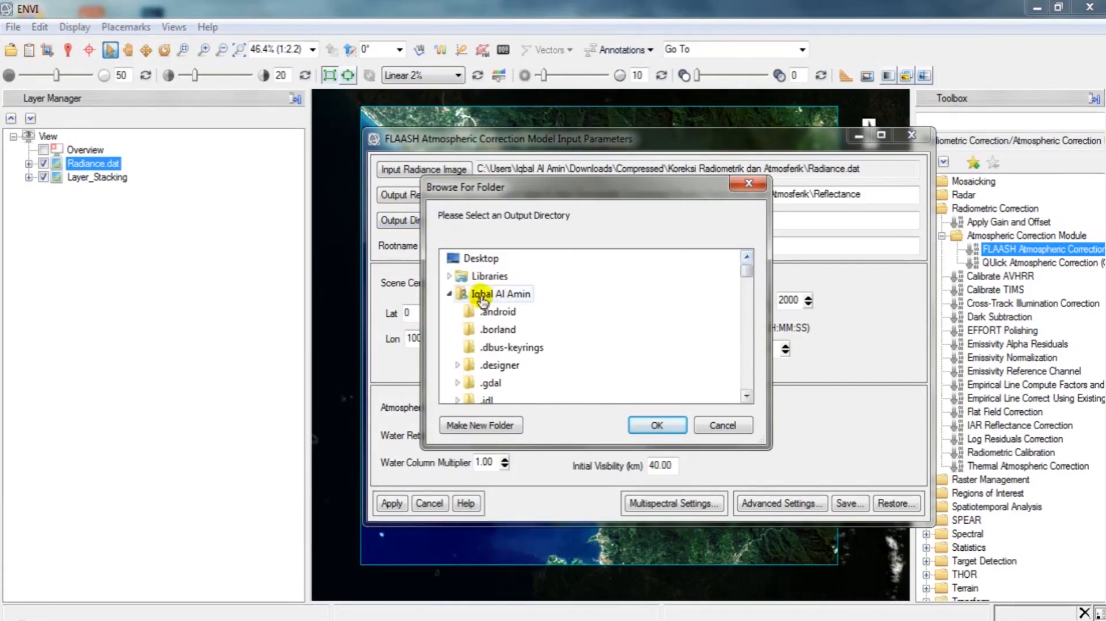
click(450, 294)
click(449, 276)
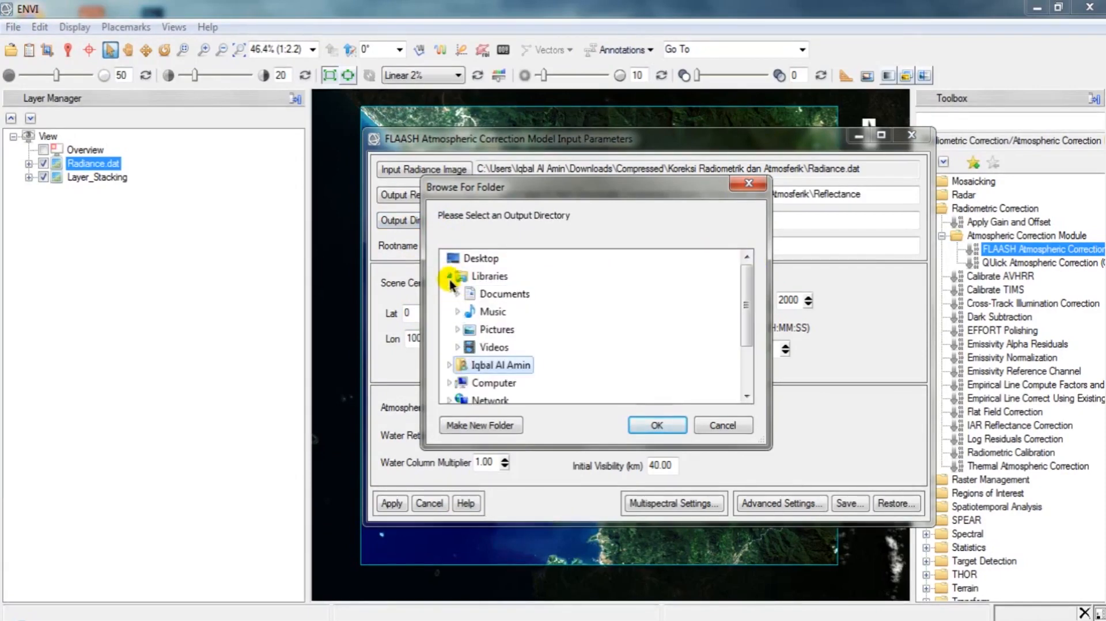
click(450, 277)
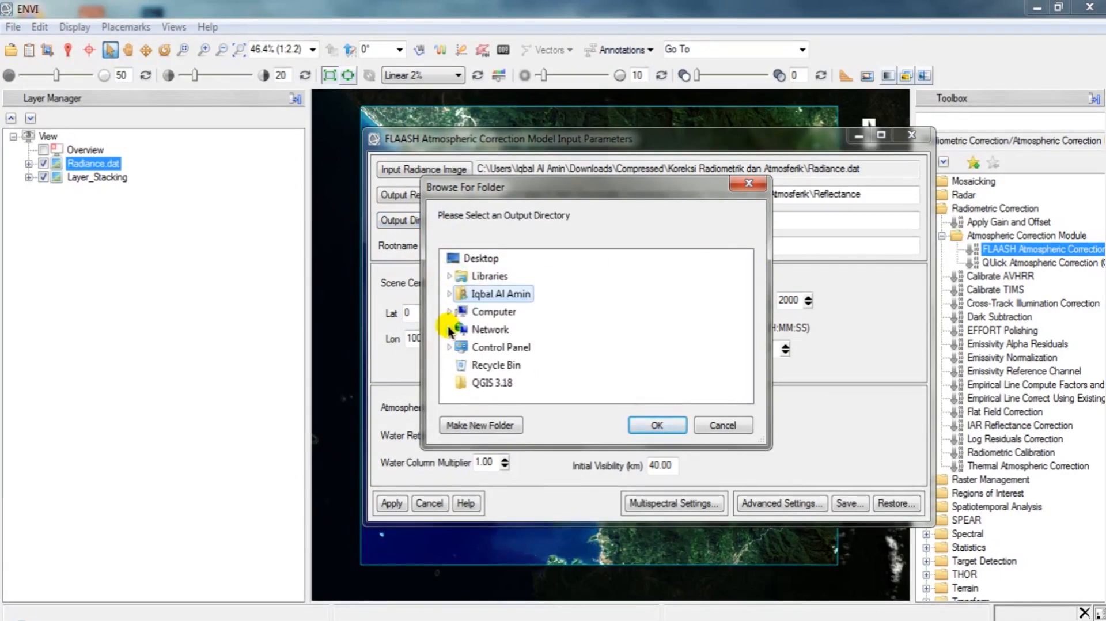
click(449, 294)
scroll(471, 350, down, 2)
scroll(472, 350, down, 2)
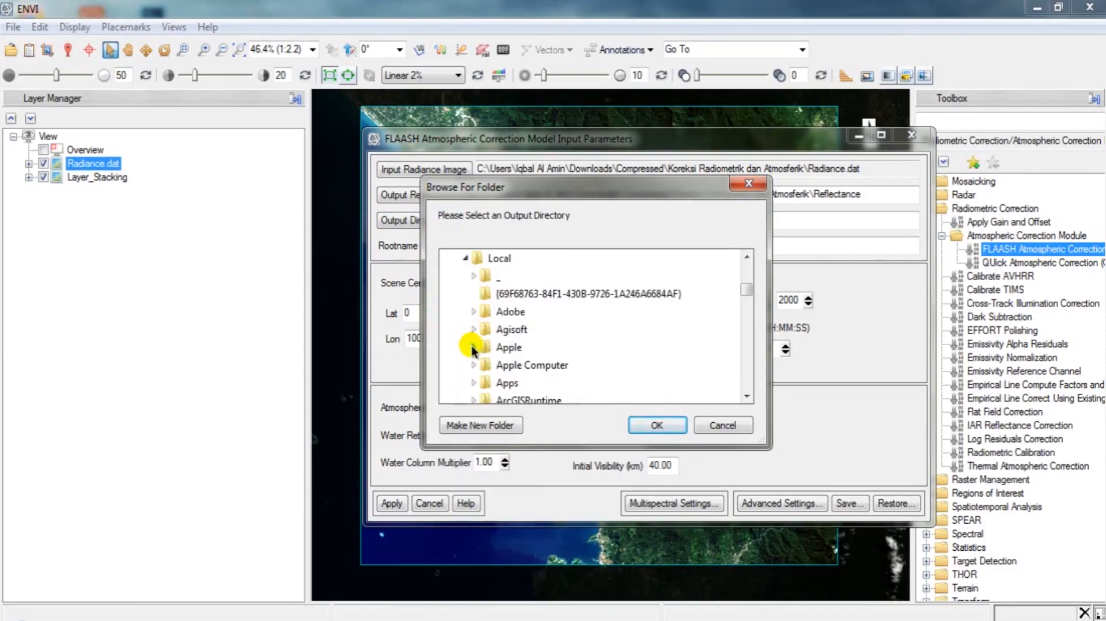
scroll(469, 346, up, 1)
click(461, 294)
click(462, 294)
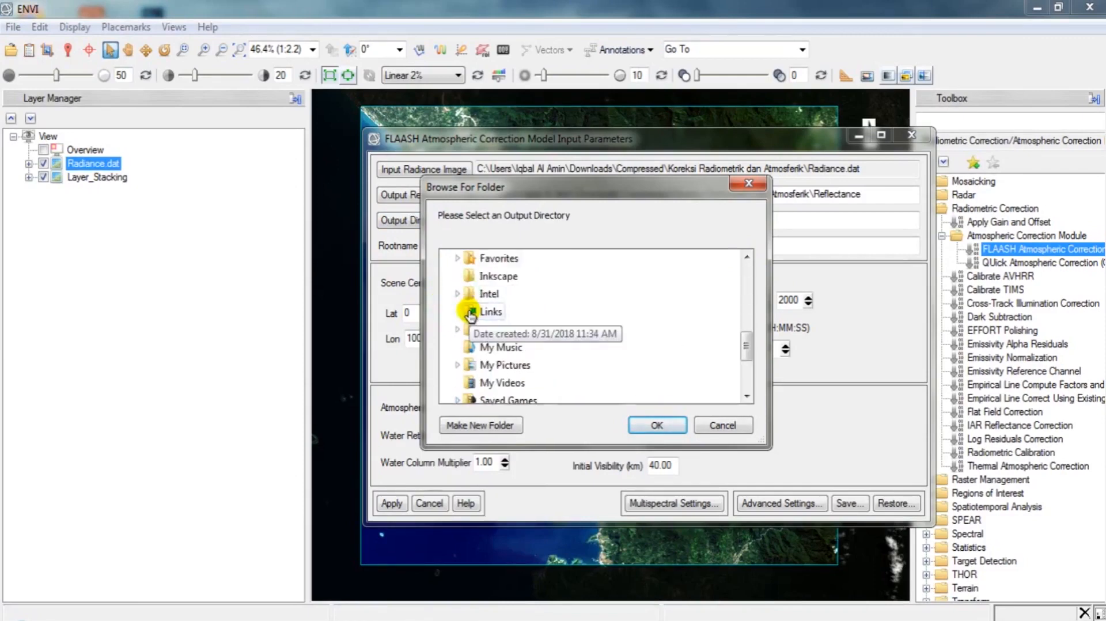
scroll(469, 313, up, 2)
click(457, 347)
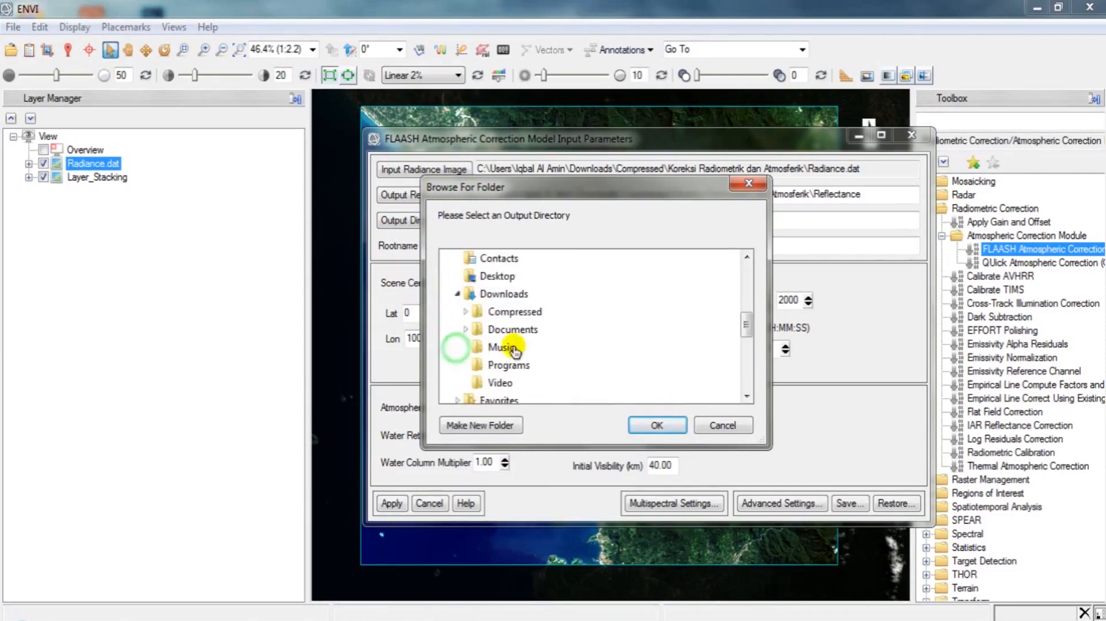
double_click(507, 313)
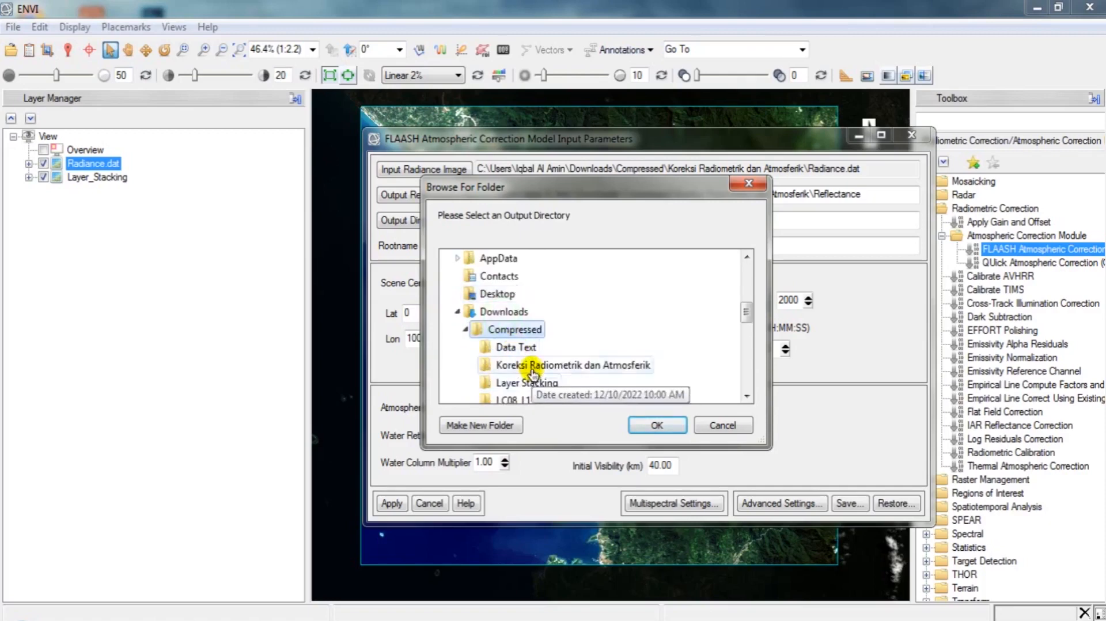
scroll(519, 355, down, 1)
click(571, 312)
click(657, 425)
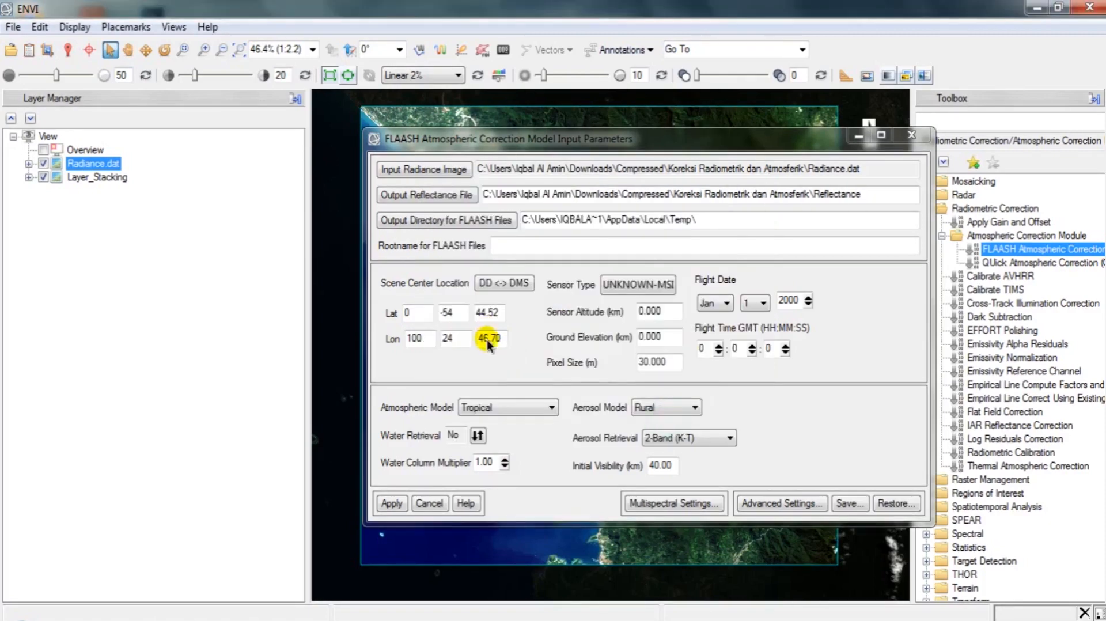
- Set the rootname for FLAASH files to FLAASH_Reflectance and the sensor type to the multispectral Landsat-8 OLI
click(561, 246)
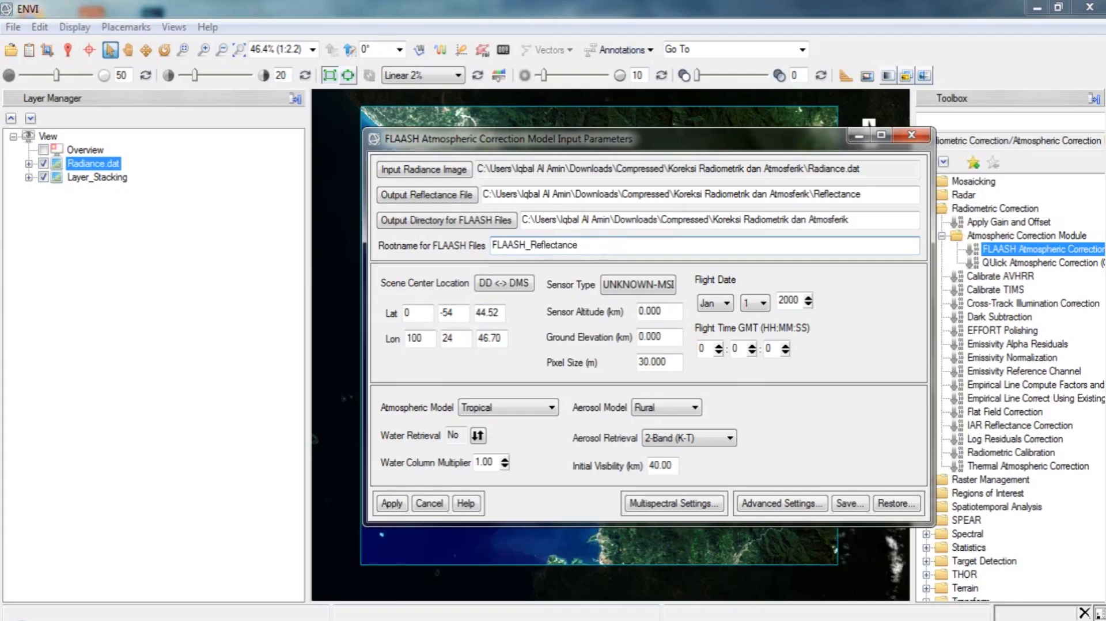
click(416, 312)
drag(482, 141, 424, 137)
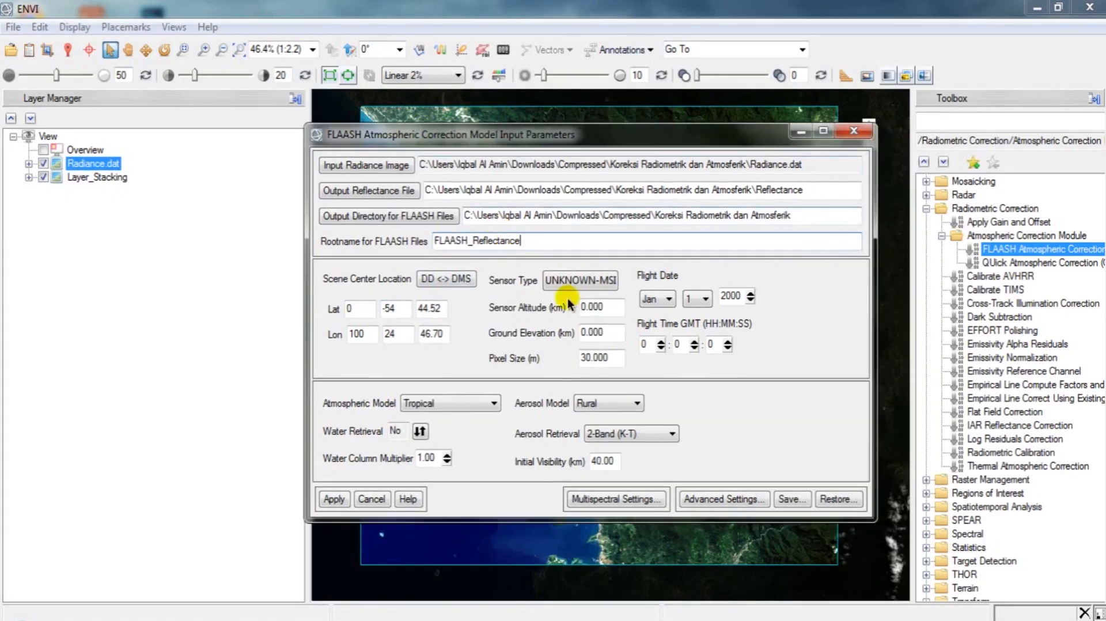
click(583, 282)
mouse_move(585, 323)
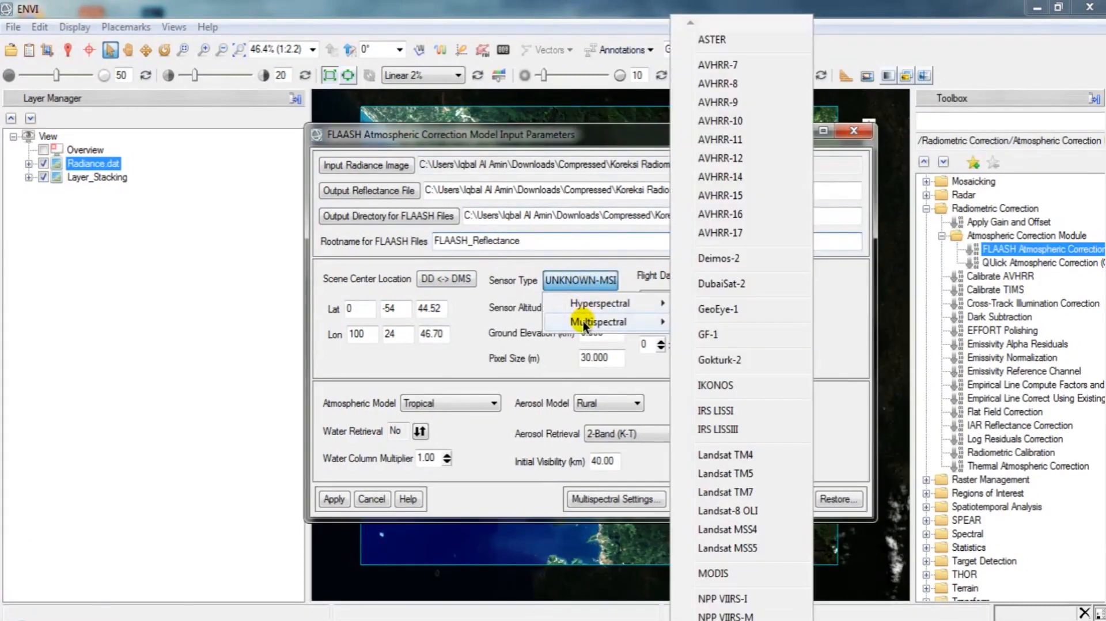
click(755, 511)
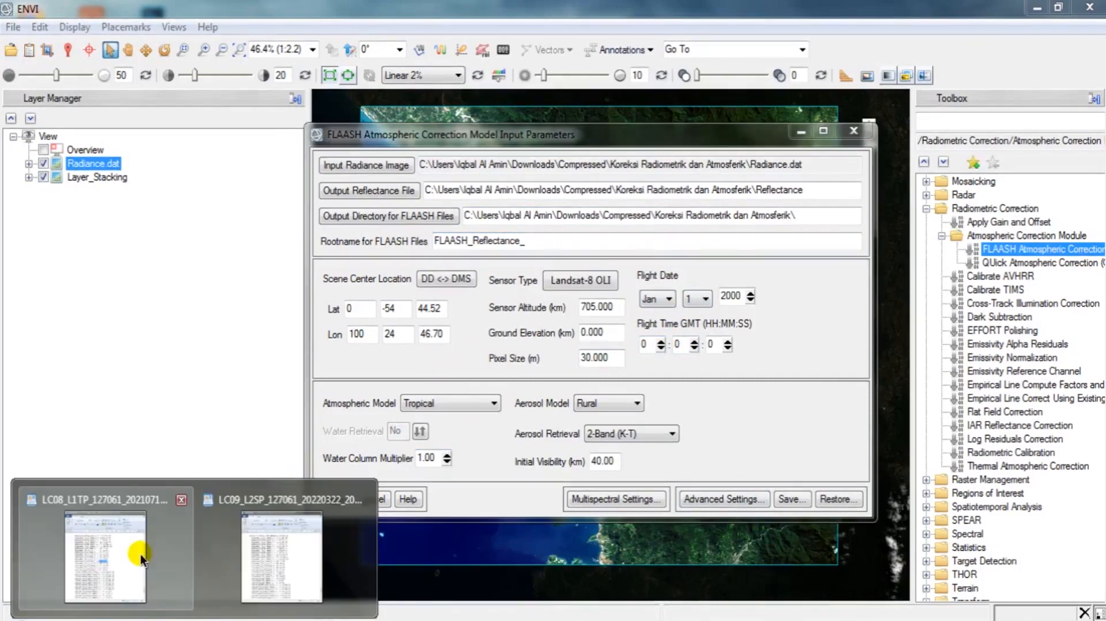
- Switch to the LC08 MTL metadata file in WordPad and find the scene's acquisition date and center time
click(140, 554)
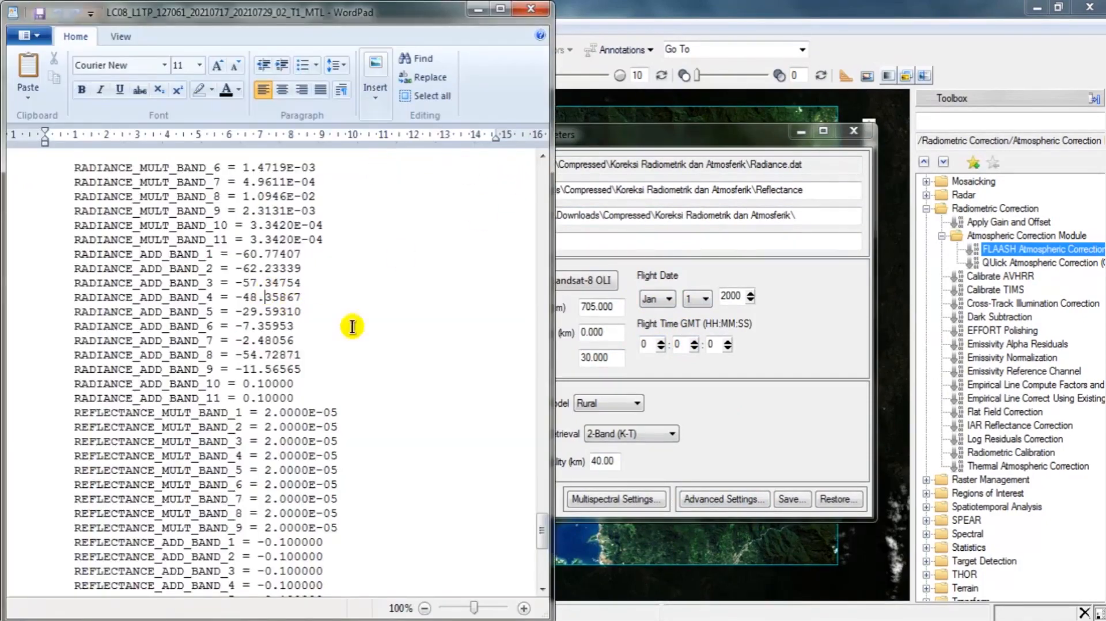
drag(541, 531, 531, 348)
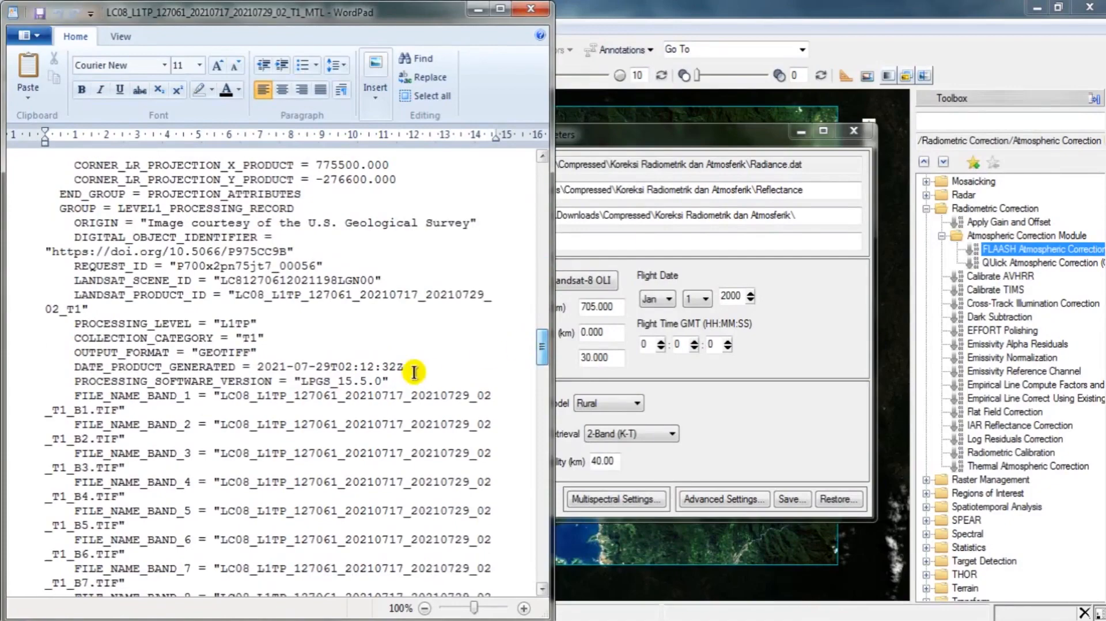
scroll(390, 380, down, 5)
drag(540, 365, 539, 180)
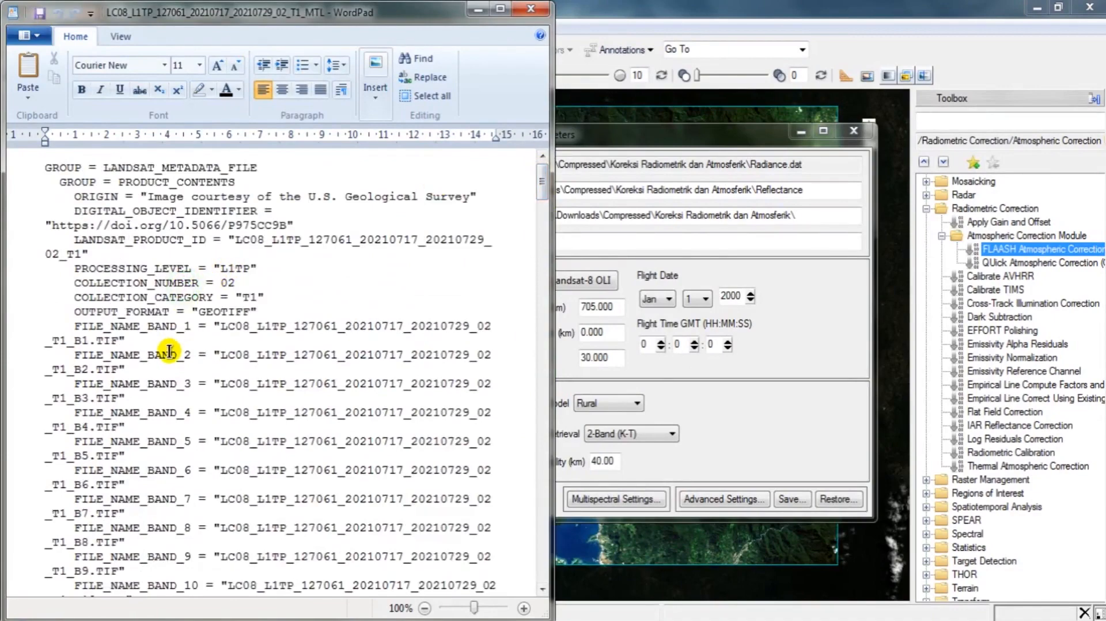
scroll(169, 350, down, 13)
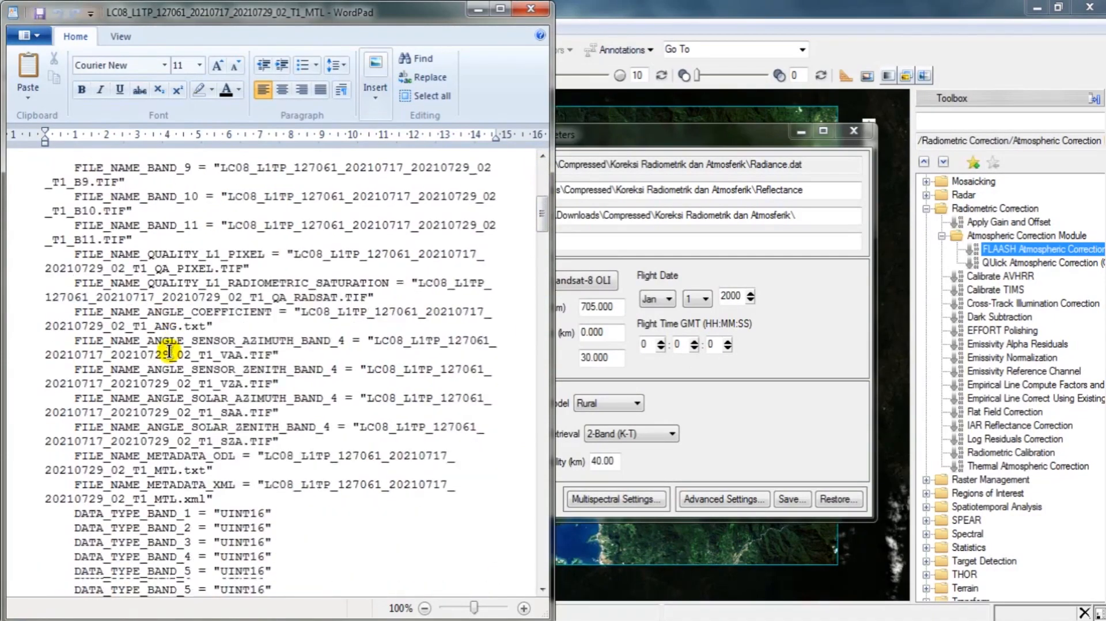
scroll(151, 363, down, 3)
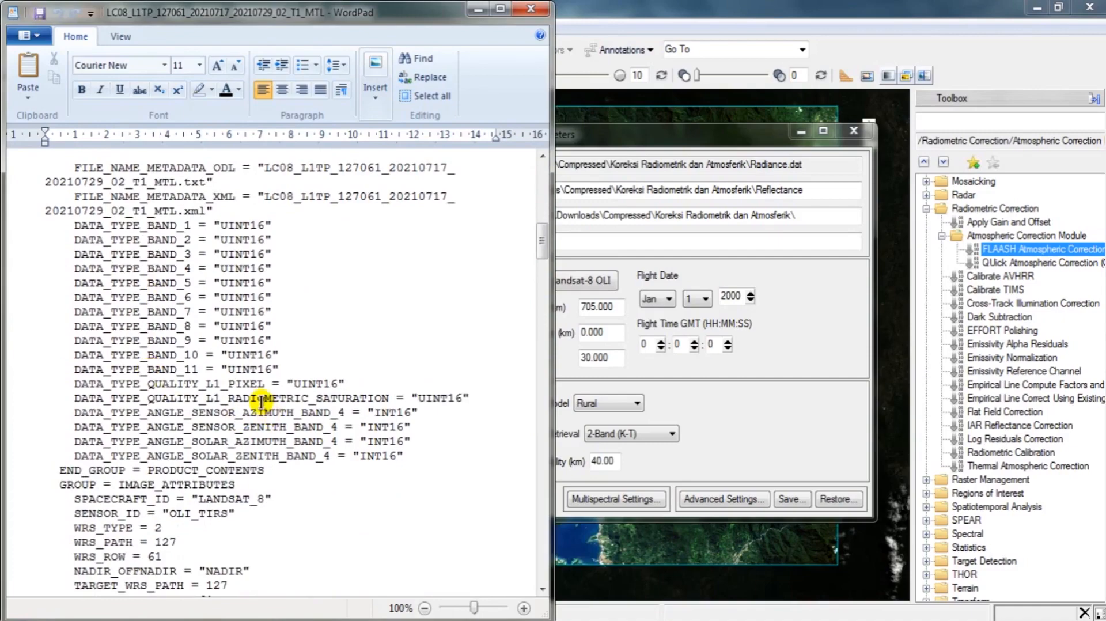
scroll(261, 402, down, 2)
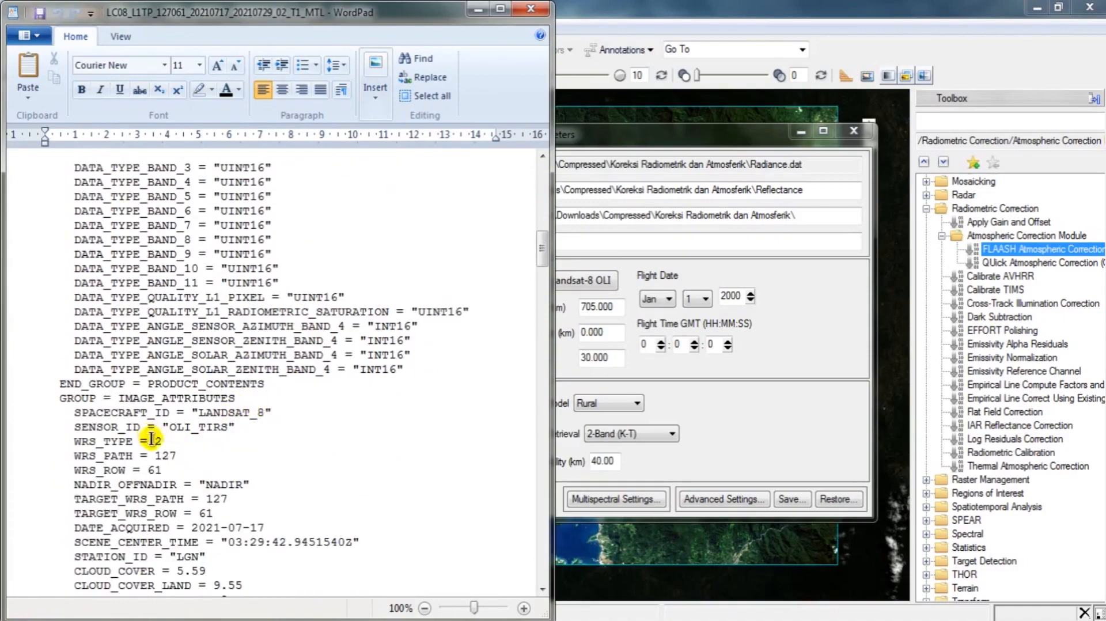
- Set the FLAASH flight date to Jul 17, 2021, following DATE_ACQUIRED in the LC08 MTL metadata file in WordPad
scroll(167, 490, down, 1)
scroll(135, 489, down, 2)
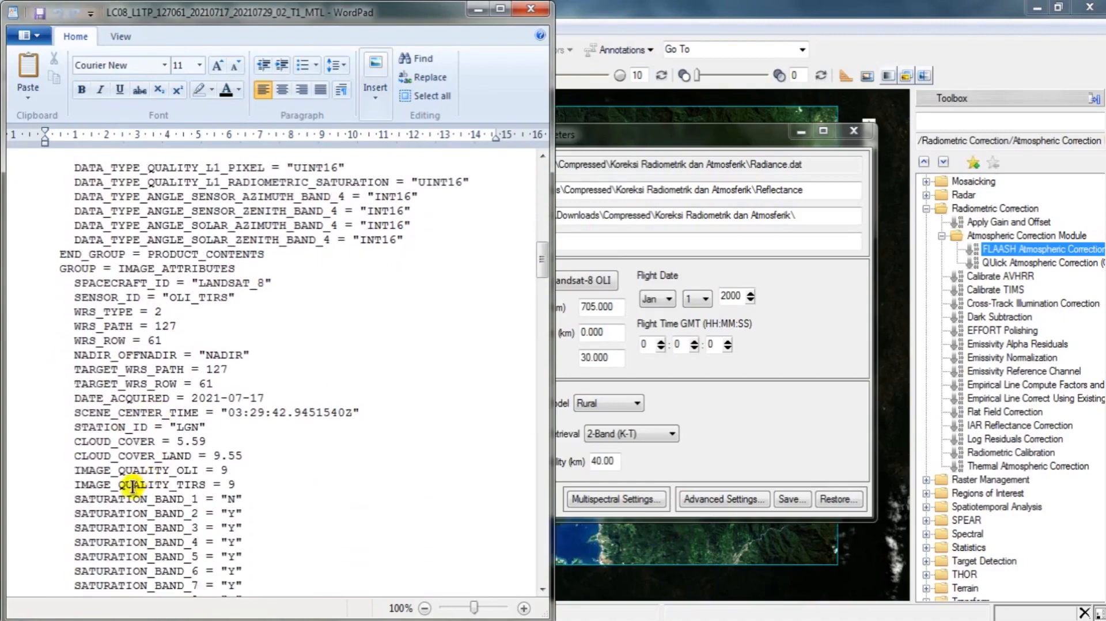
drag(75, 401, 188, 402)
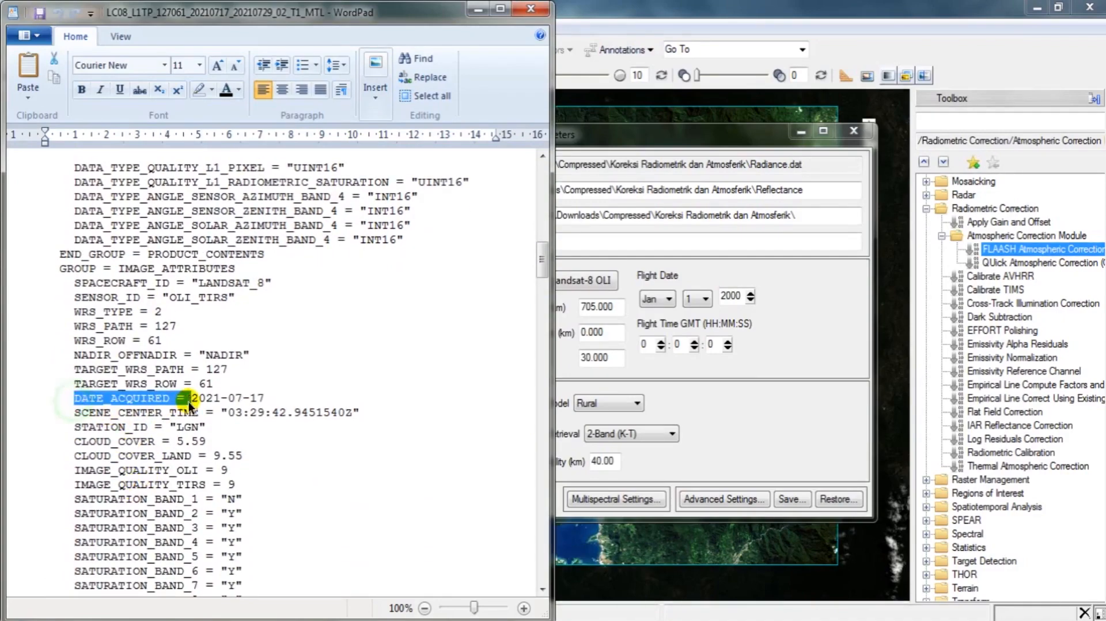
click(235, 401)
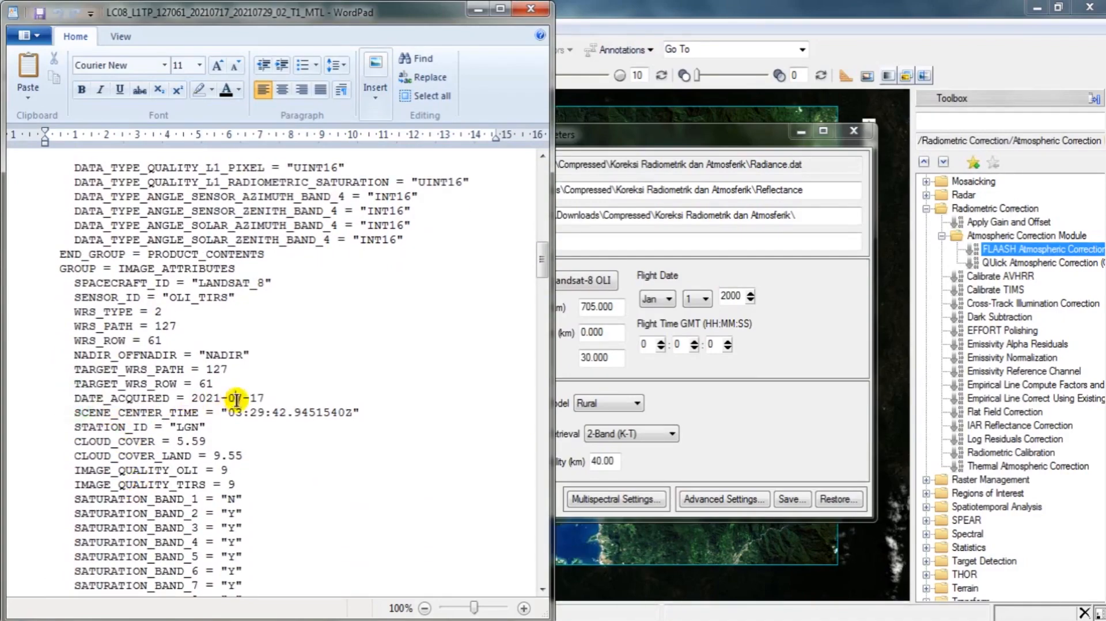
click(662, 298)
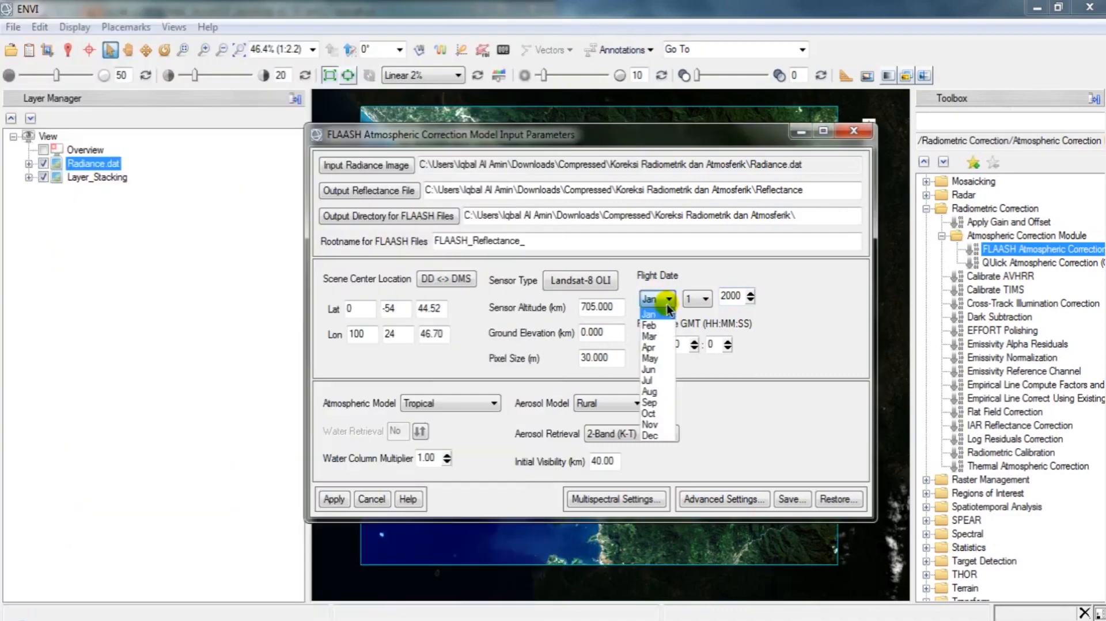
click(648, 380)
click(698, 298)
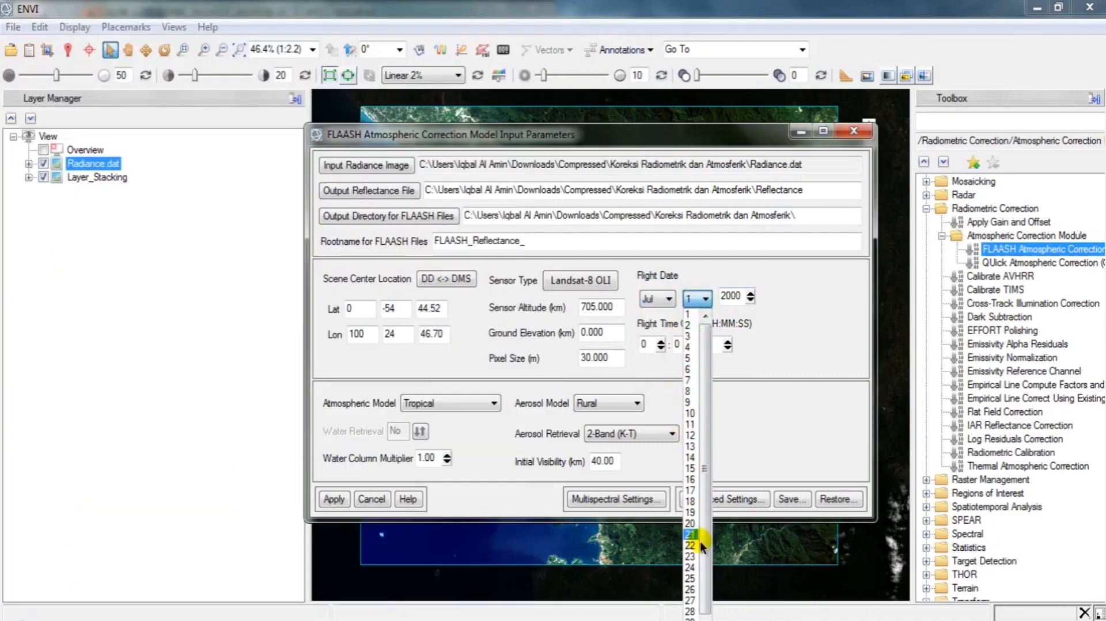
click(690, 491)
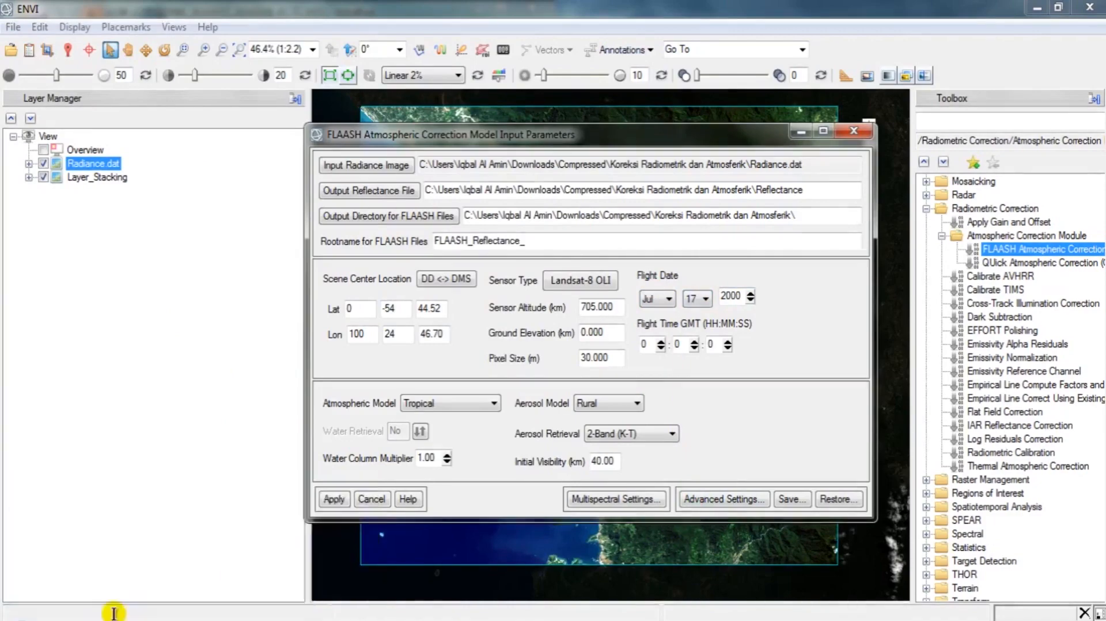
mouse_move(104, 613)
click(115, 569)
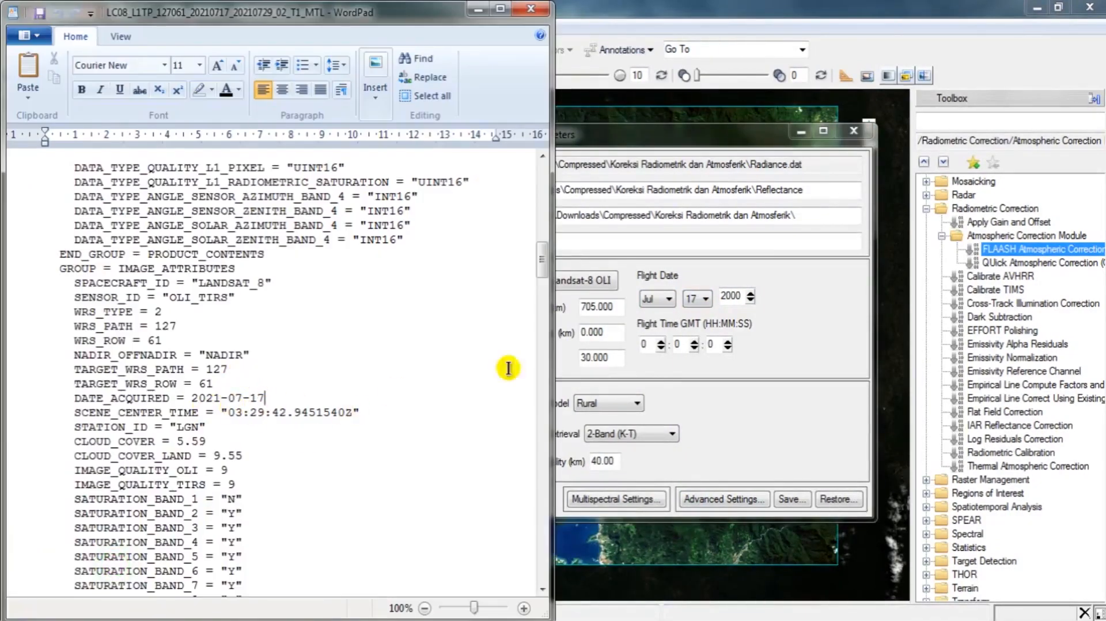
click(749, 295)
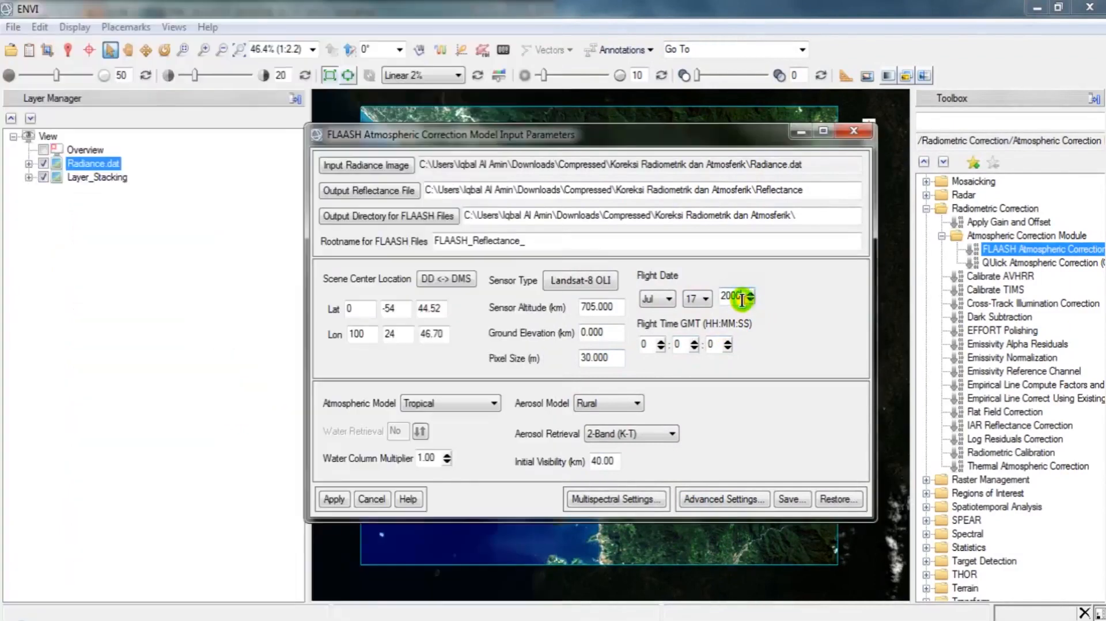
text(21)
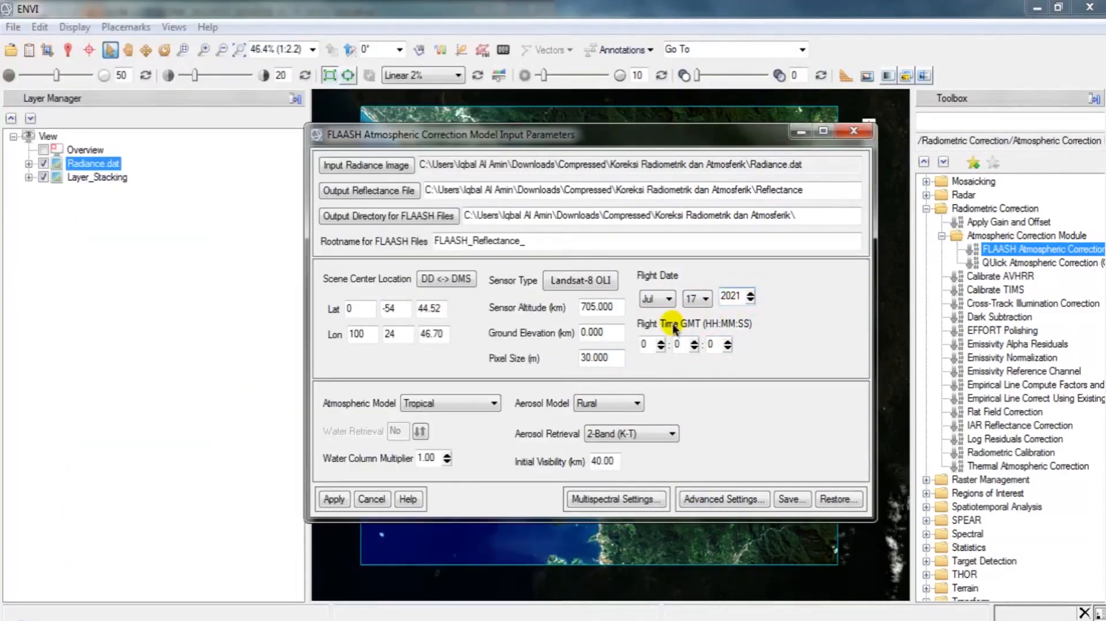
- Set the FLAASH flight time GMT to 03:29:42, following SCENE_CENTER_TIME in the LC08 MTL metadata file in WordPad
mouse_move(190, 619)
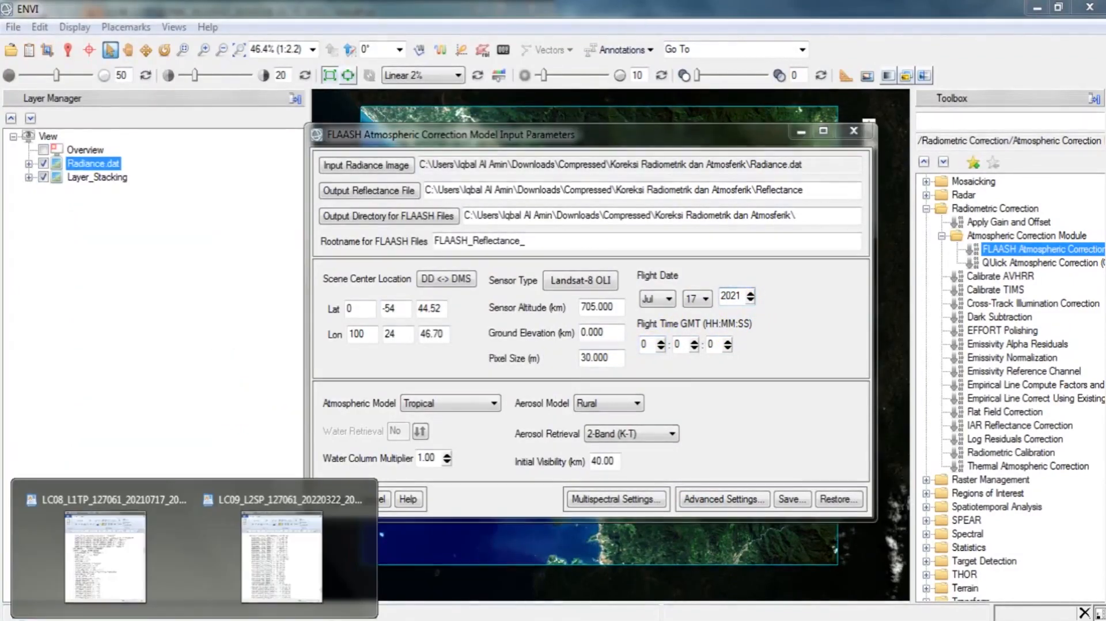
click(144, 568)
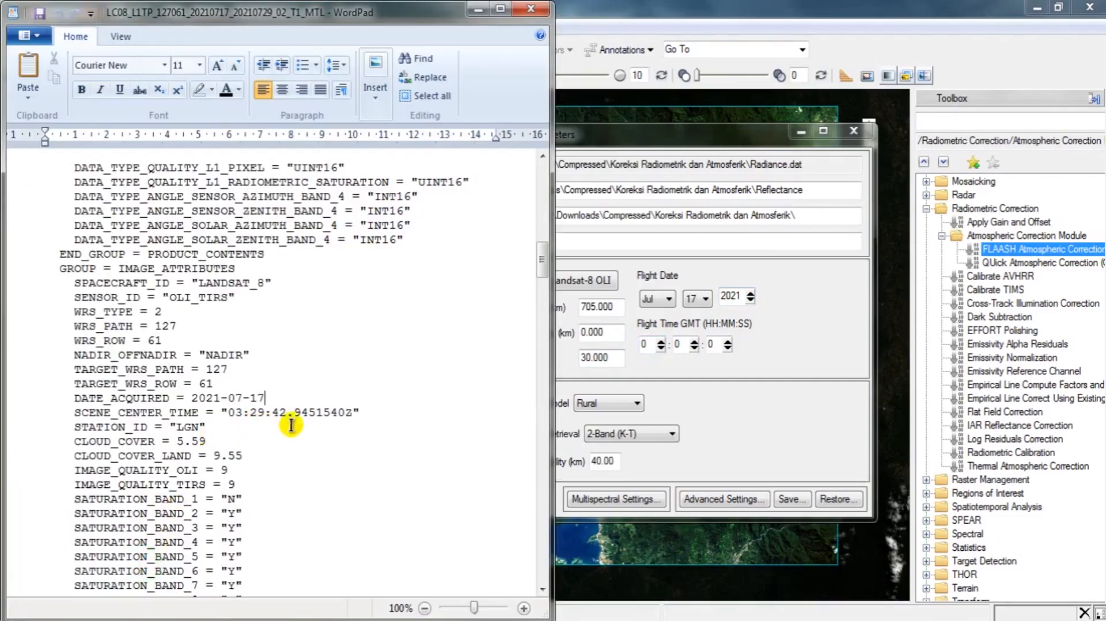
click(647, 346)
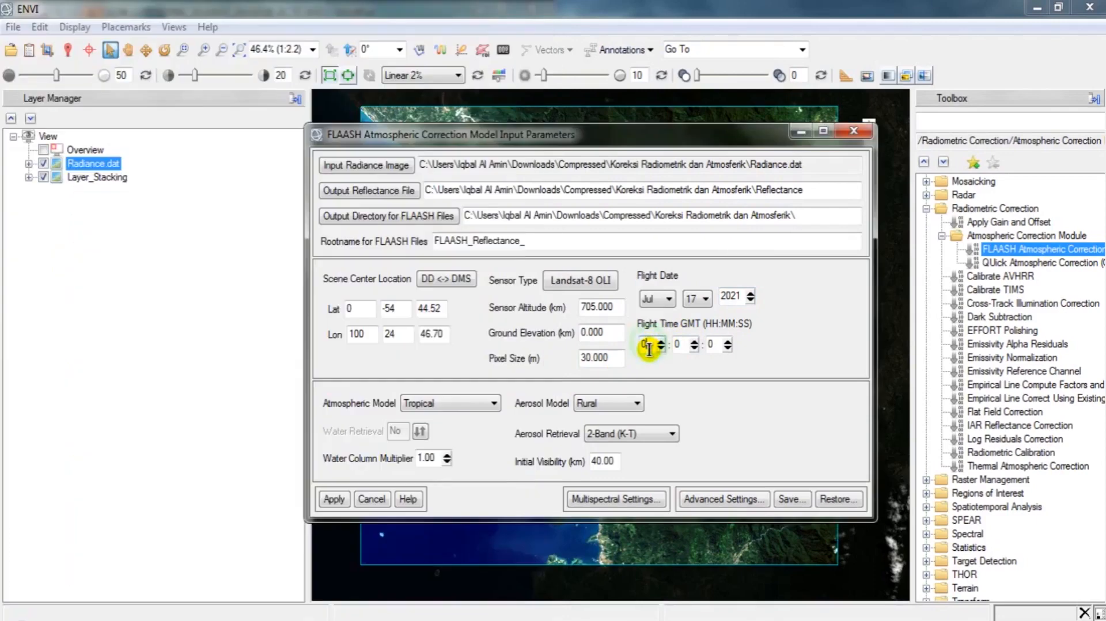
text(3)
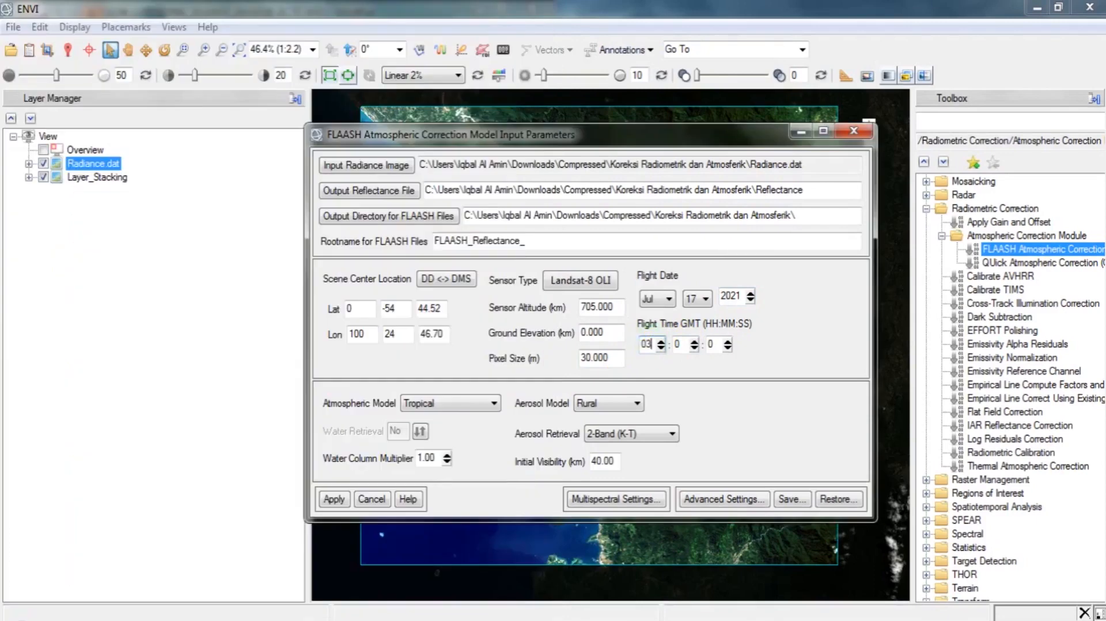
click(682, 344)
text(29)
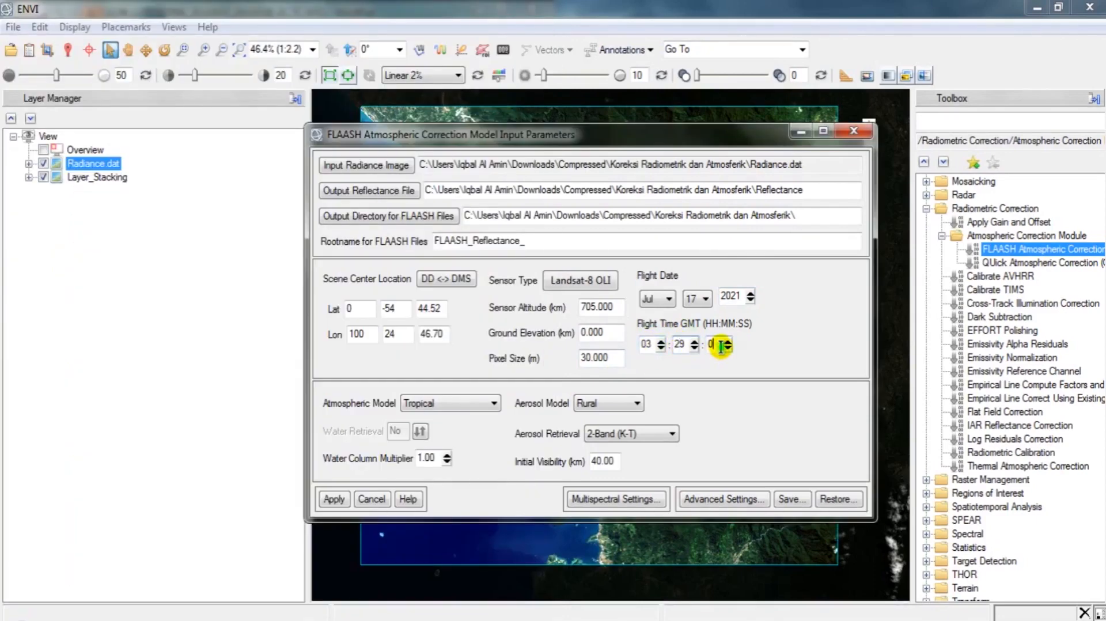
double_click(720, 346)
text(42)
- Keep the atmospheric model at Tropical and set the aerosol model to Tropospheric
click(444, 407)
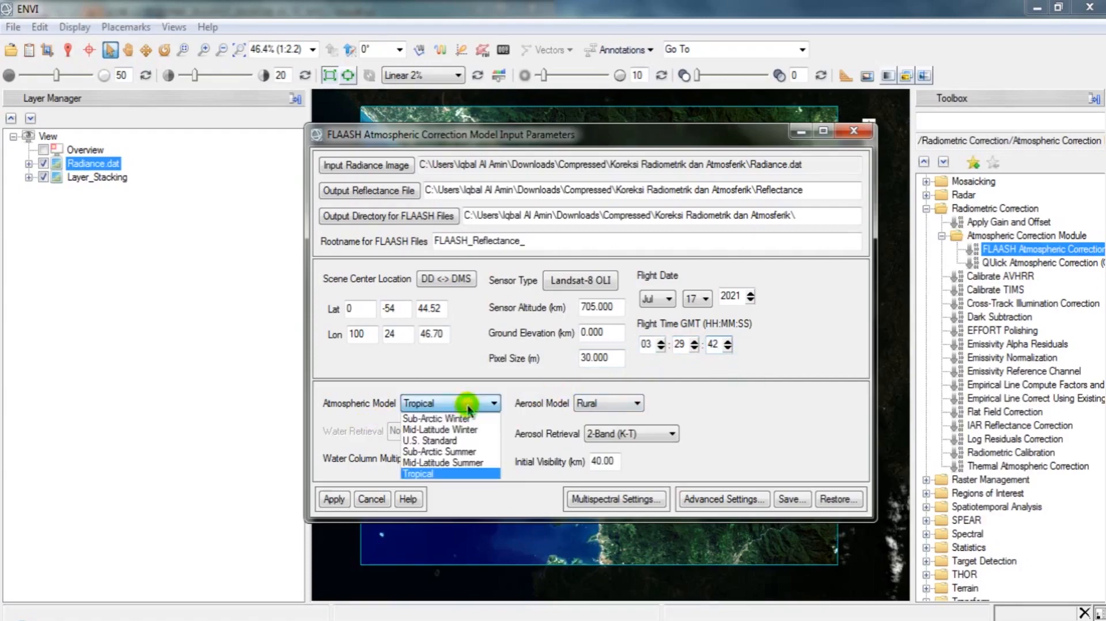
click(467, 407)
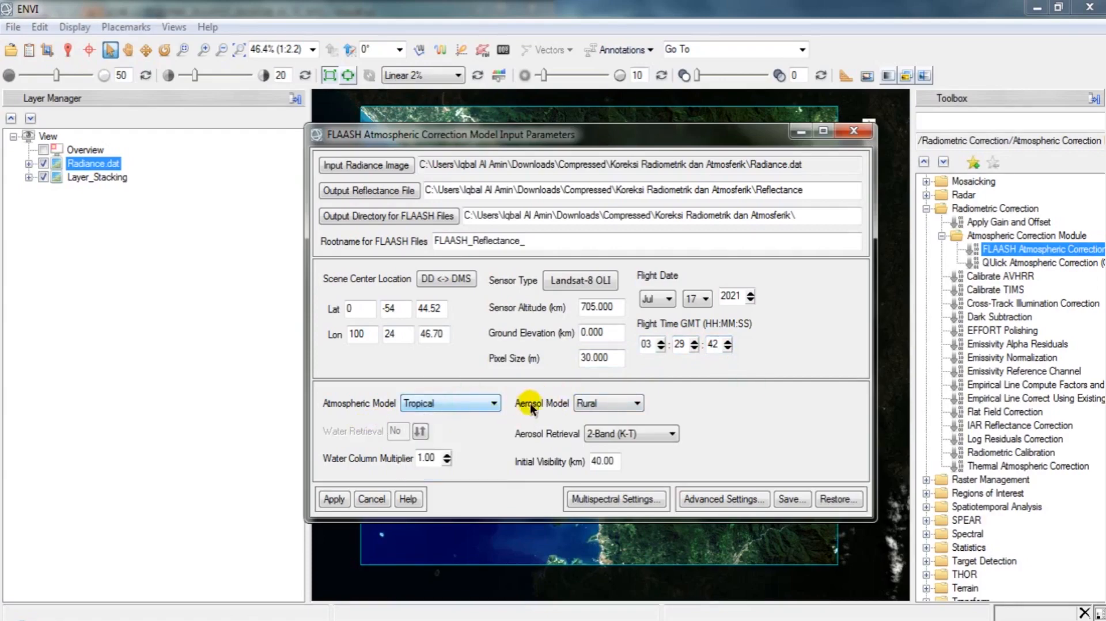
click(599, 405)
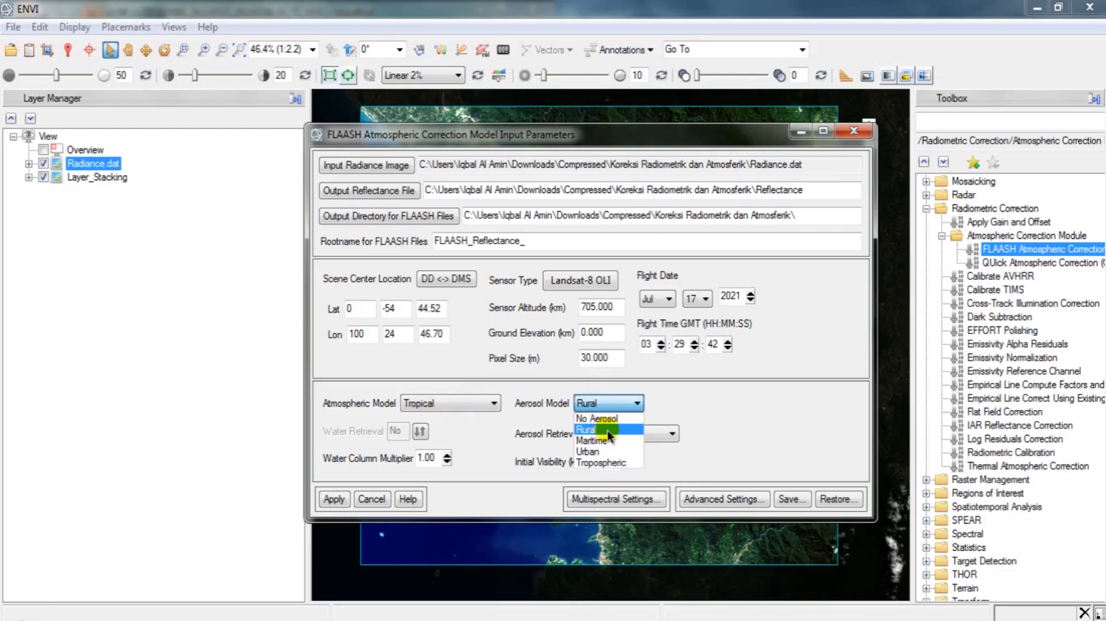
click(602, 463)
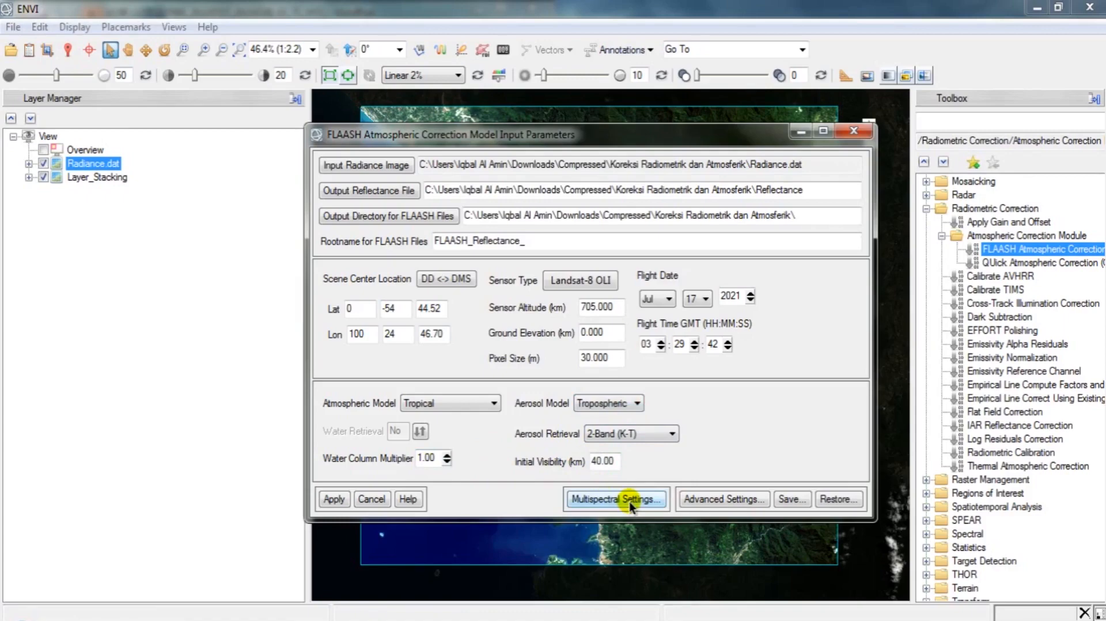
- Assign the Over-Land Retrieval standard (660:2100 nm) defaults to the Kaufman-Tanre aerosol retrieval in the multispectral settings
click(607, 503)
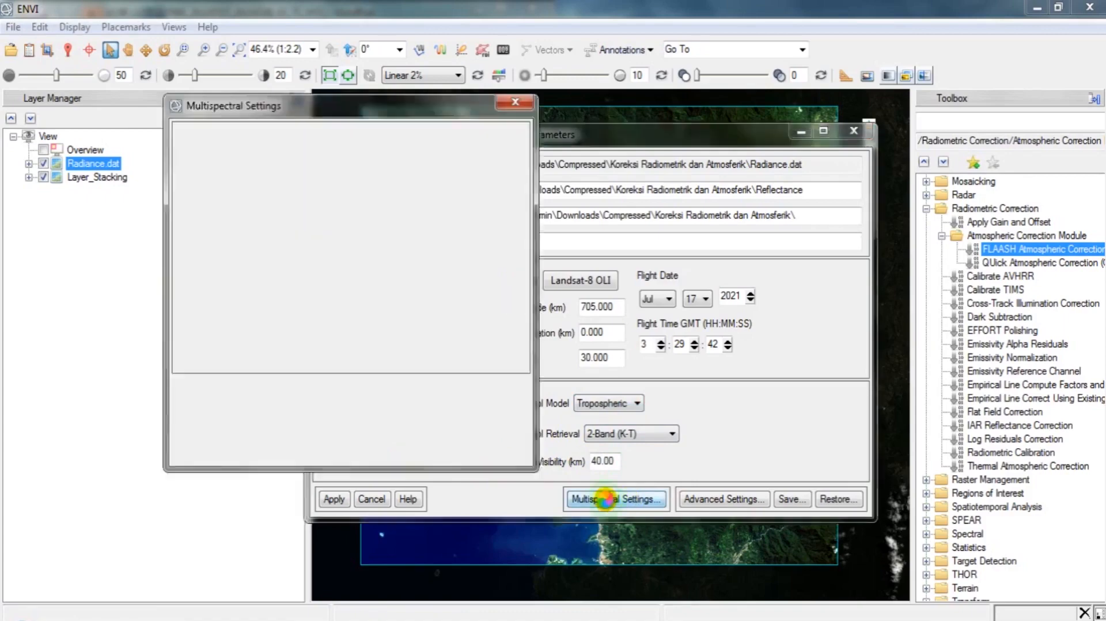
click(278, 170)
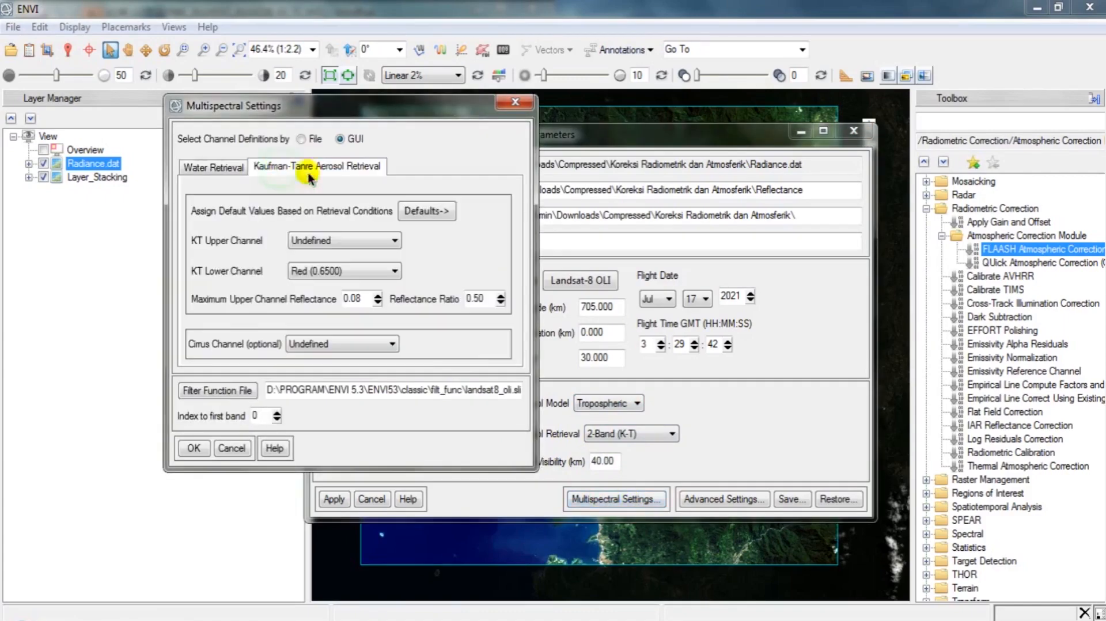
click(431, 212)
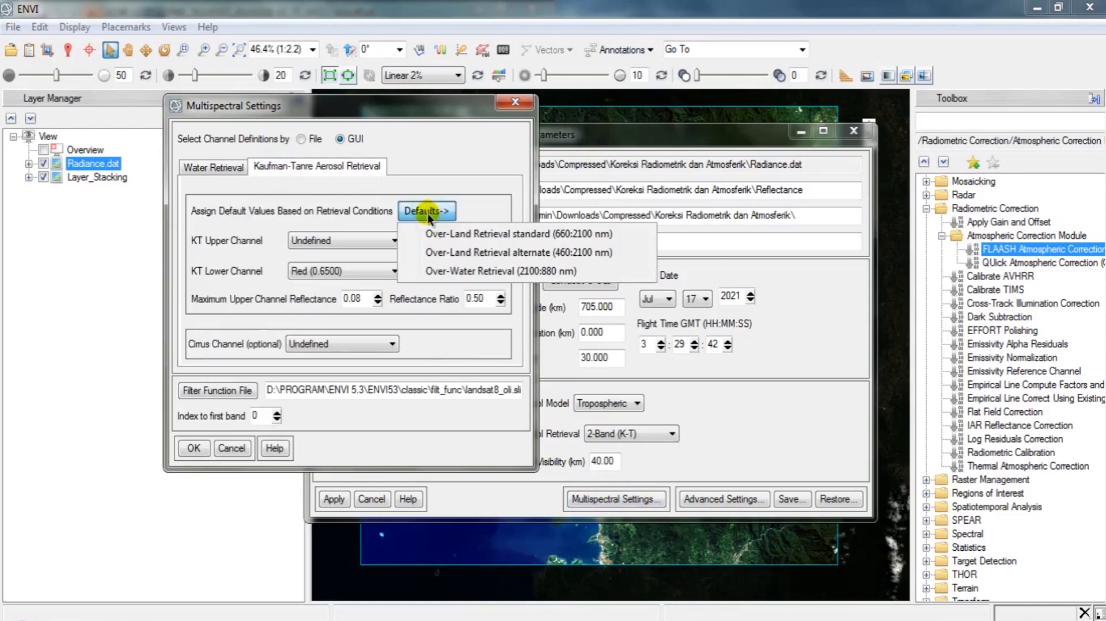
click(440, 234)
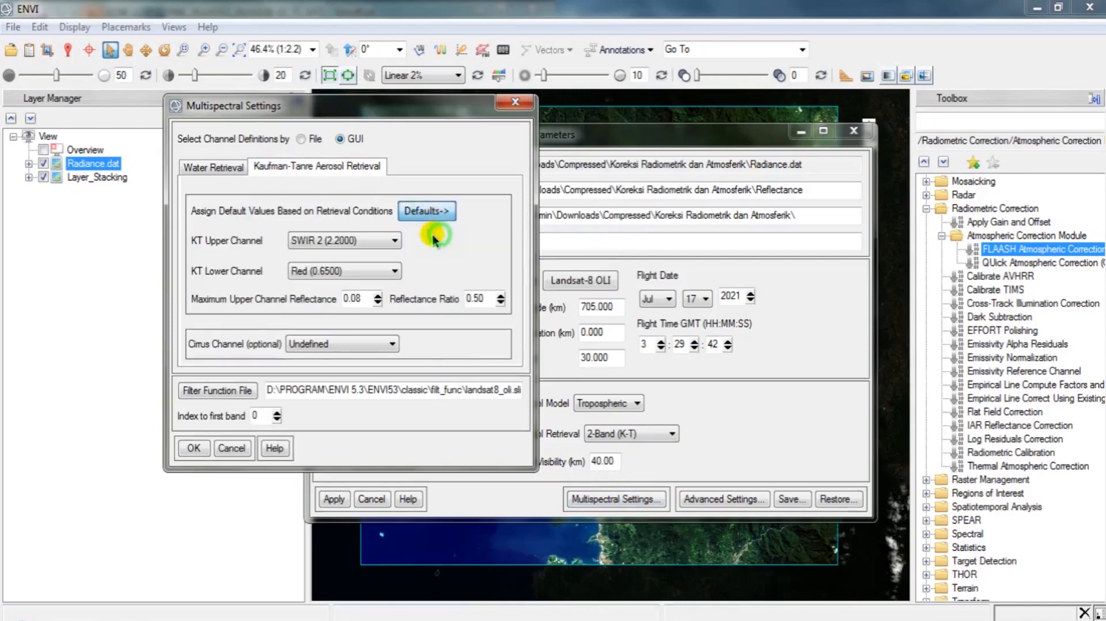
- Start choosing a new filter function file and browse to D:\PROGRAM\ENVI 5.3\ENVI53\resource\filterfuncs
click(239, 393)
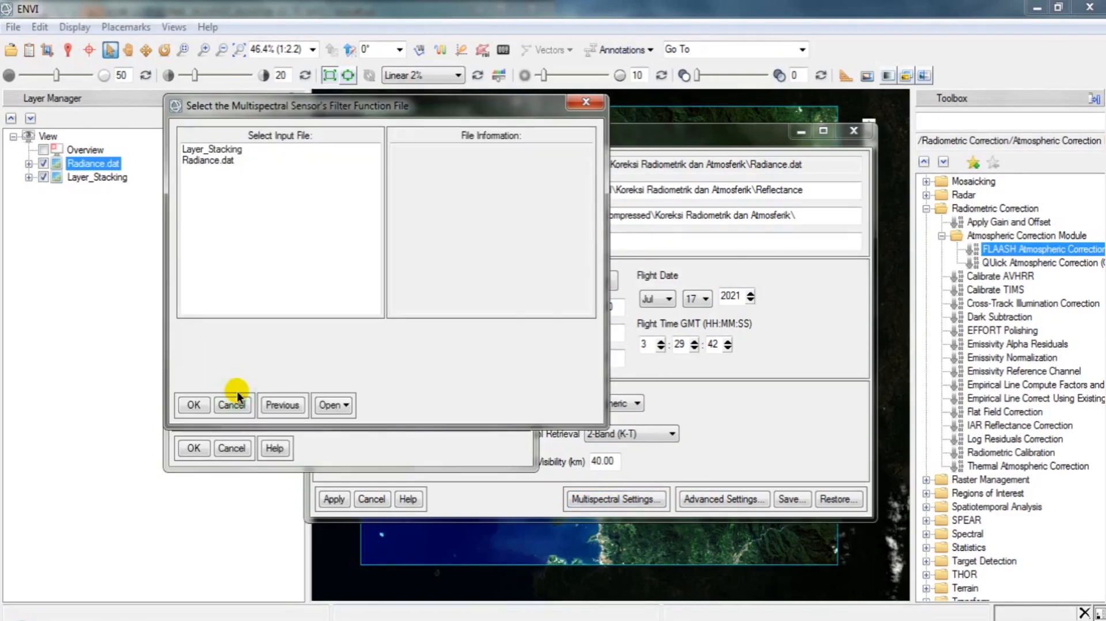
click(332, 406)
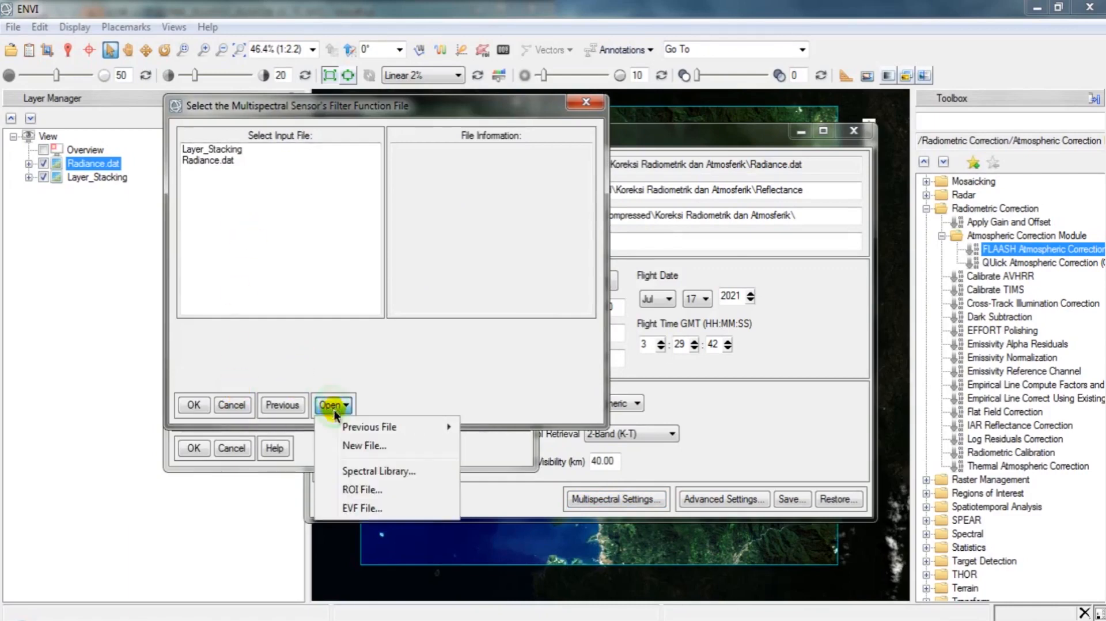
click(346, 446)
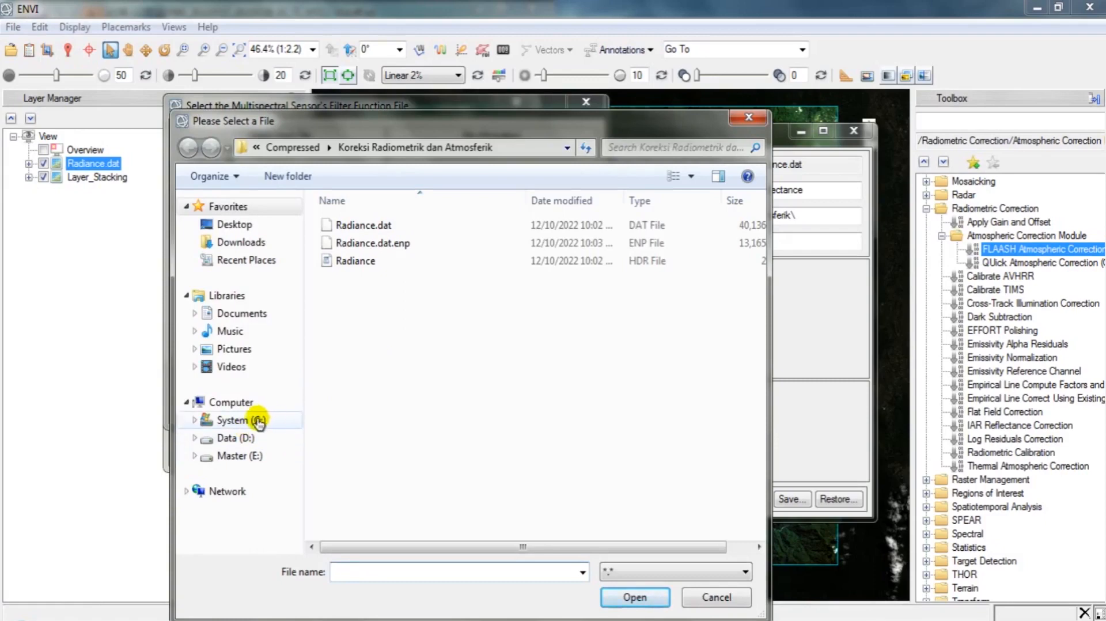
click(256, 438)
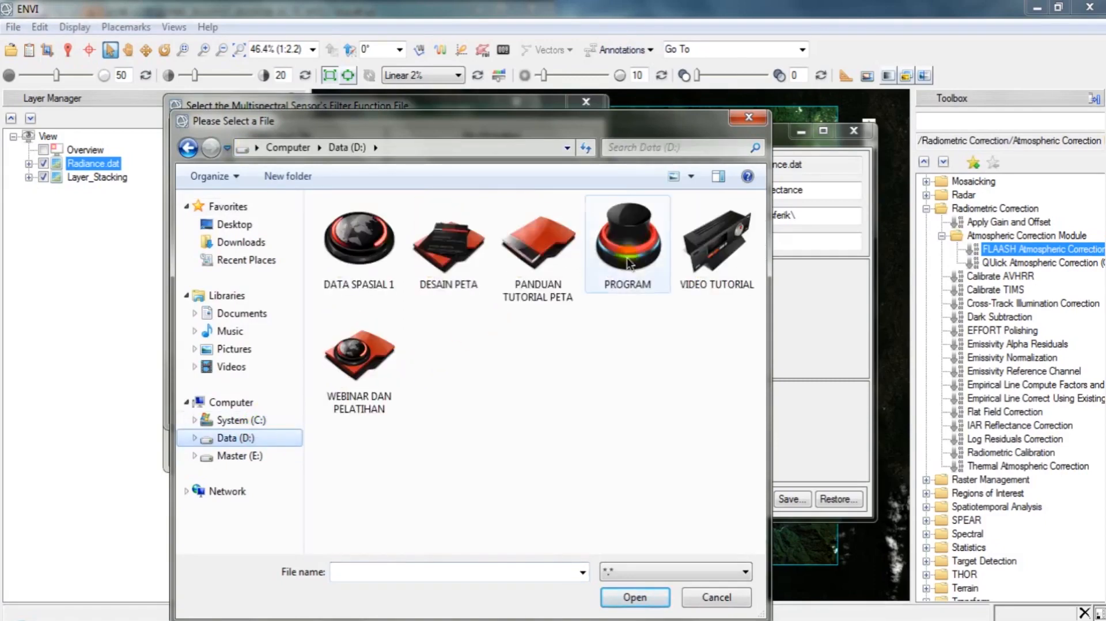
double_click(638, 249)
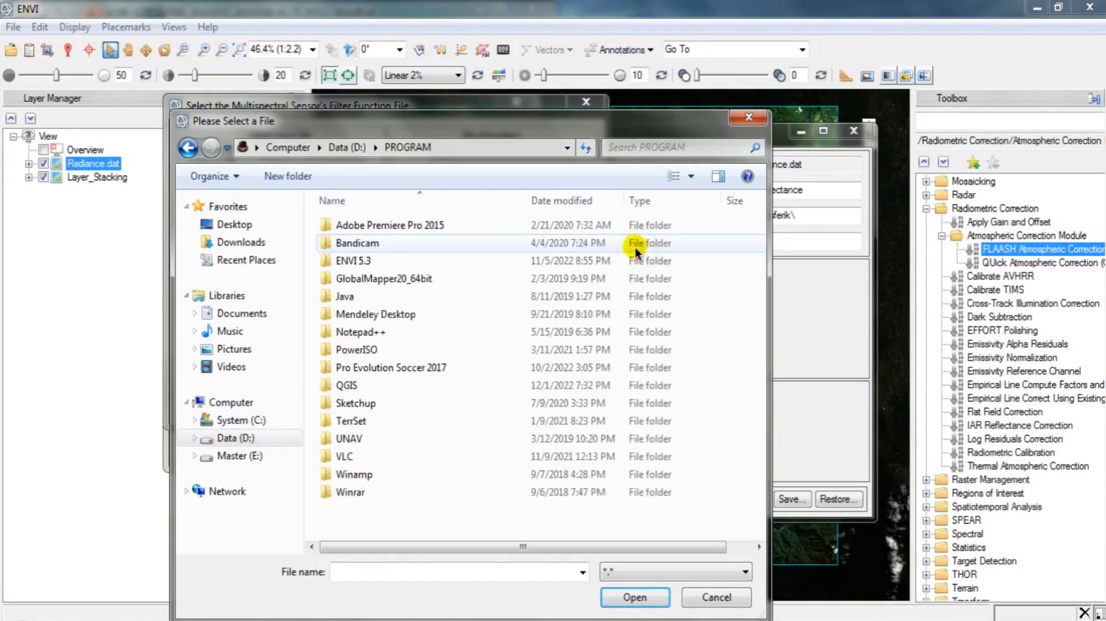
double_click(365, 264)
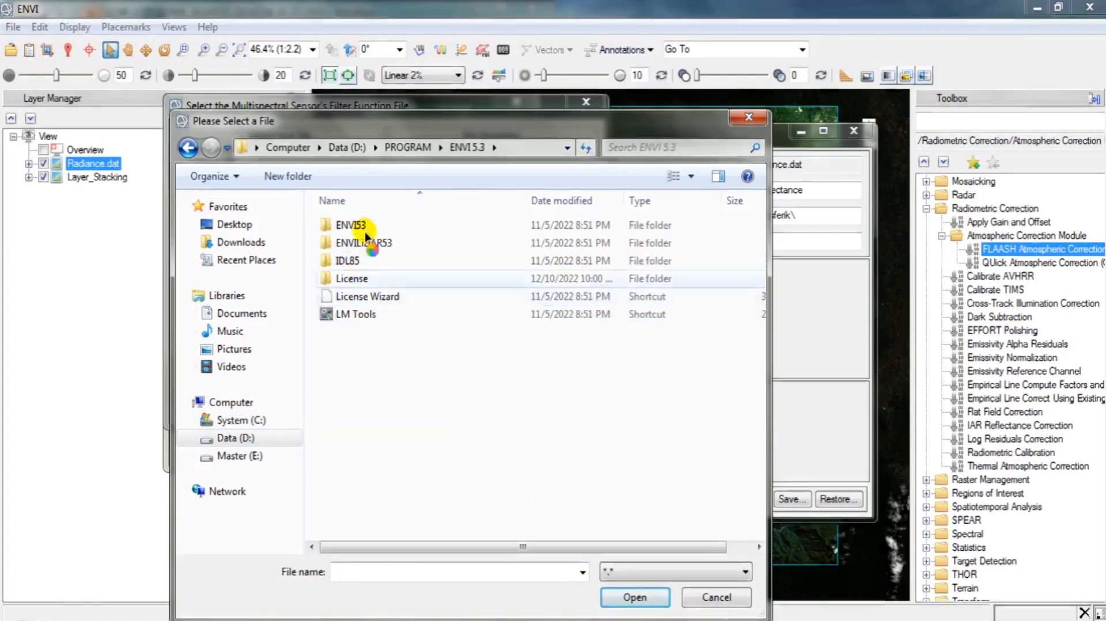
double_click(365, 228)
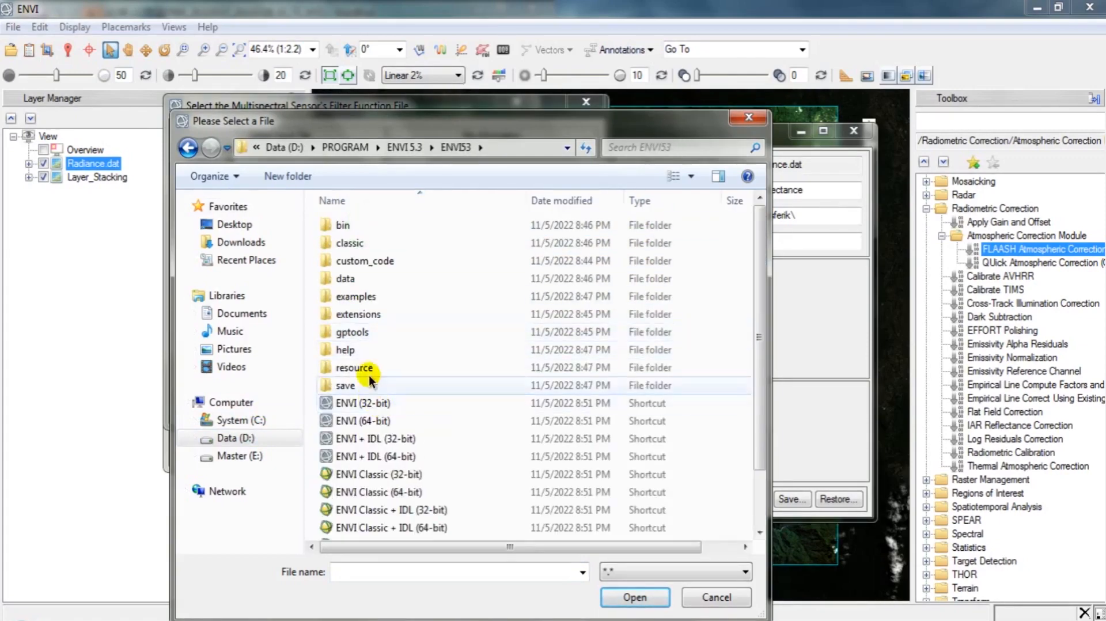
double_click(367, 369)
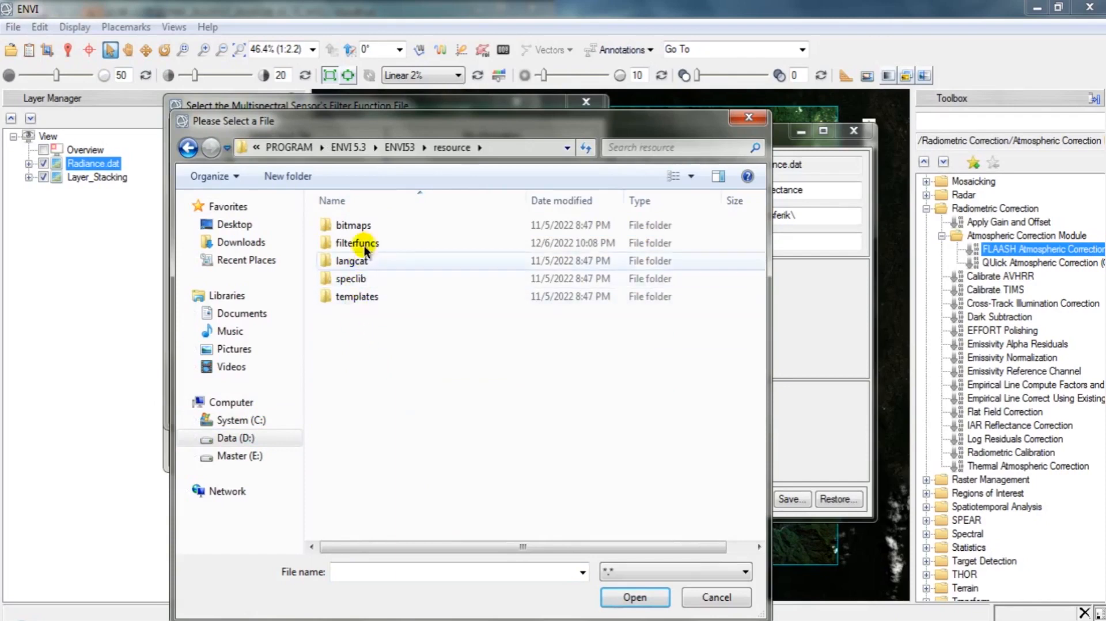
double_click(356, 245)
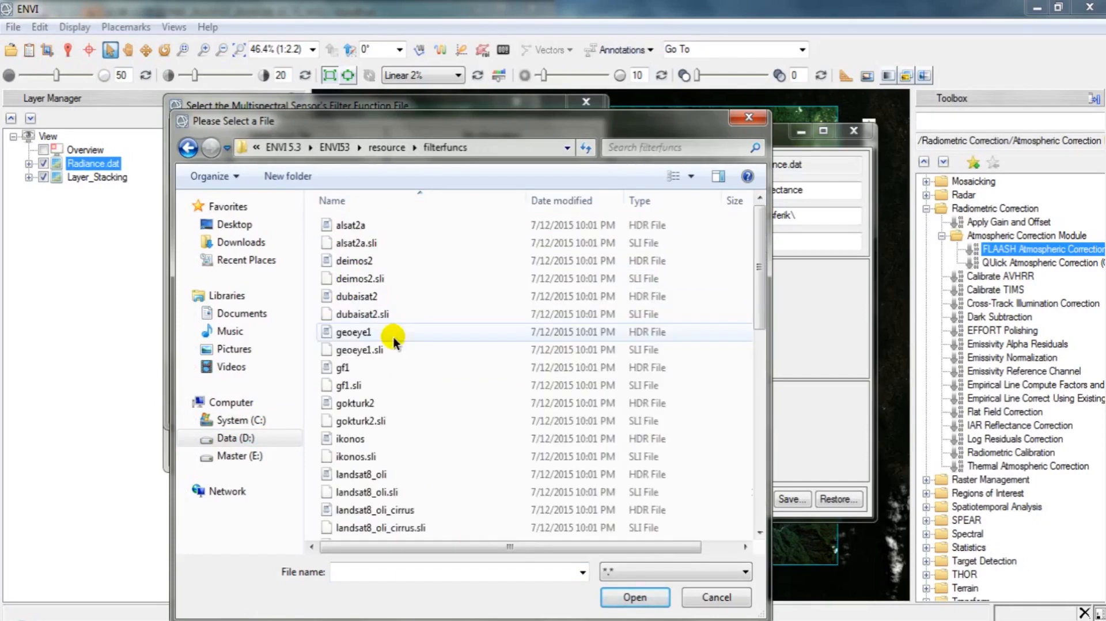
- Open landsat8_oli.sli from the filterfuncs folder as an input for the sensor's filter function
scroll(395, 342, down, 3)
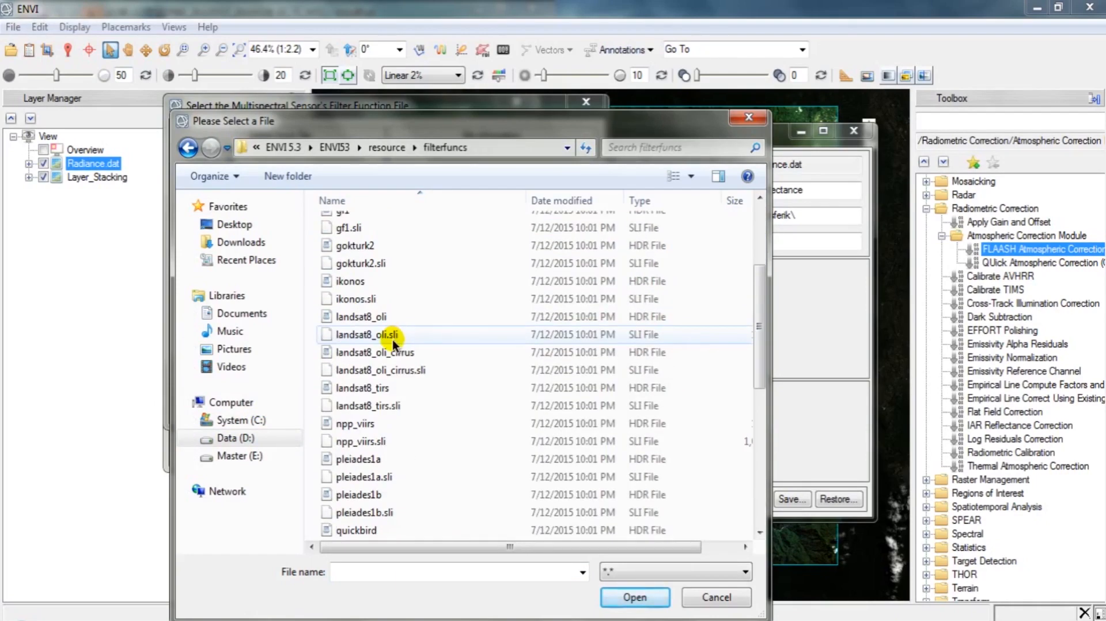
scroll(392, 340, down, 2)
scroll(392, 340, up, 1)
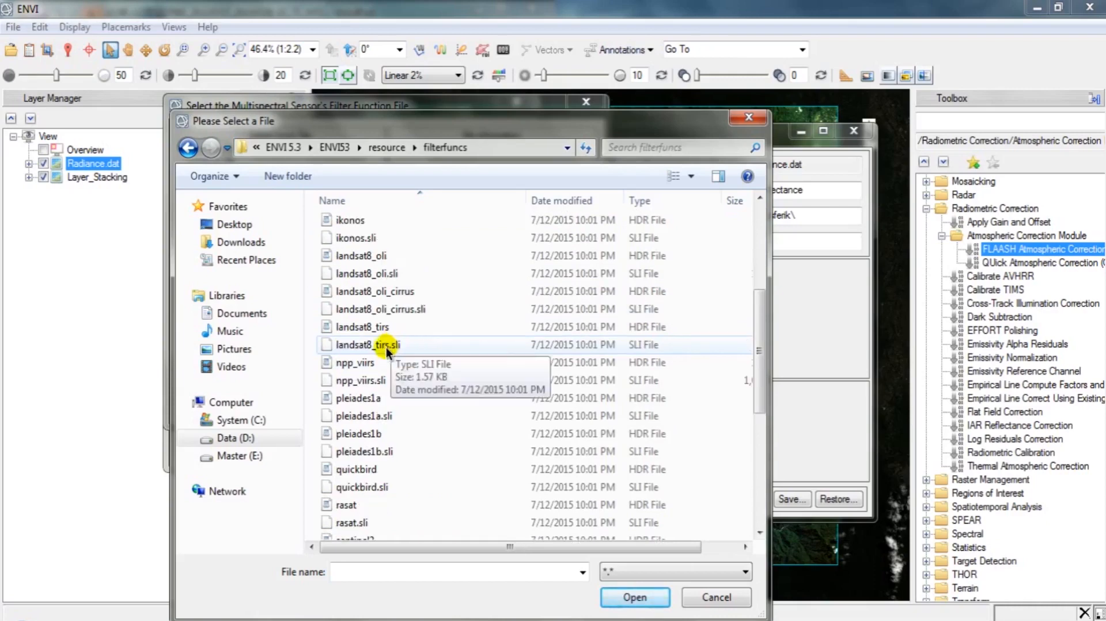
click(375, 275)
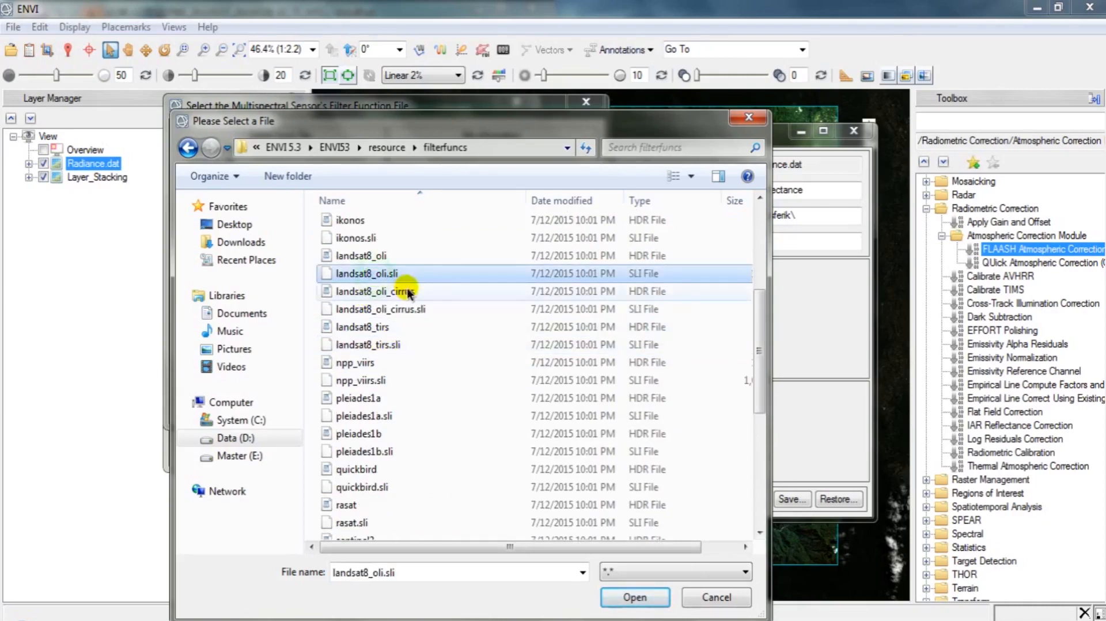
click(636, 597)
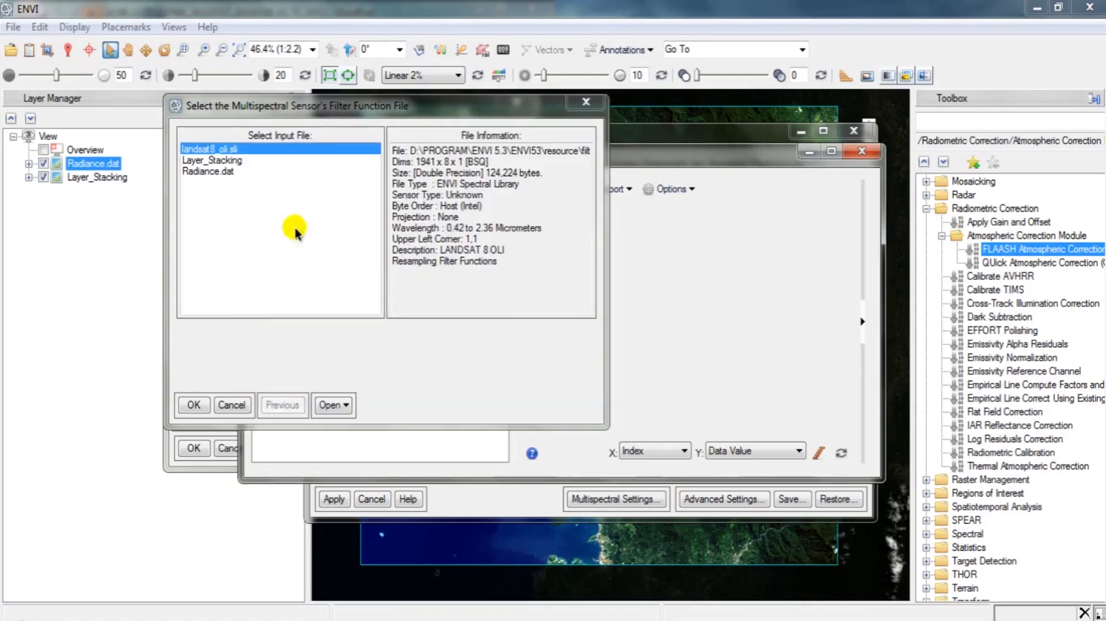
- Assign landsat8_oli.sli as the sensor's filter function, accept the multispectral settings and minimize the Spectral Library Viewer
click(208, 149)
click(193, 405)
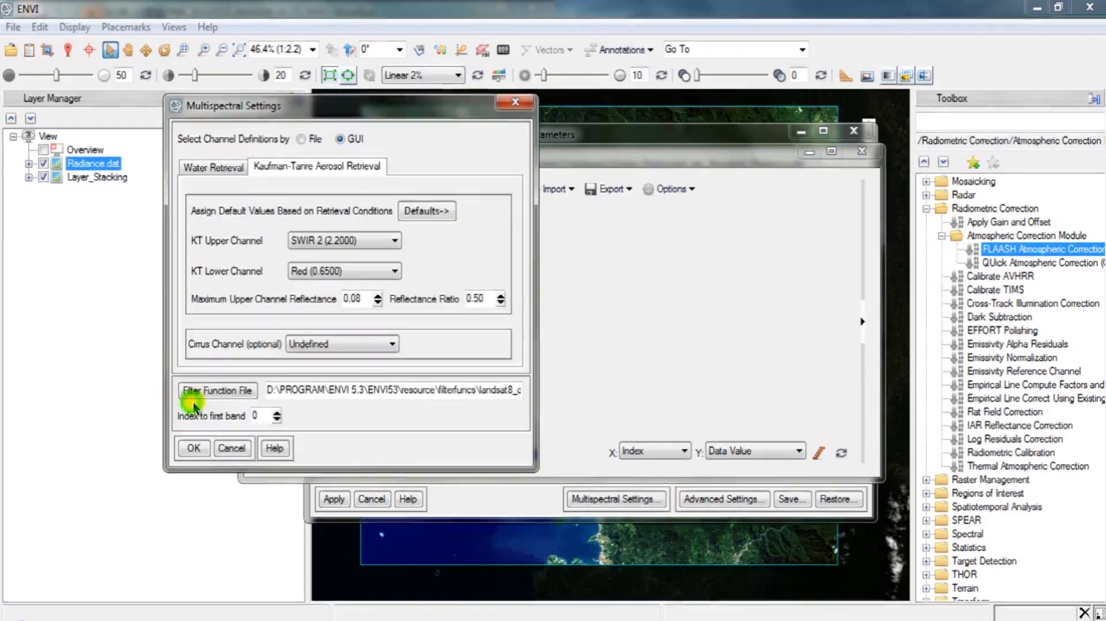
click(199, 446)
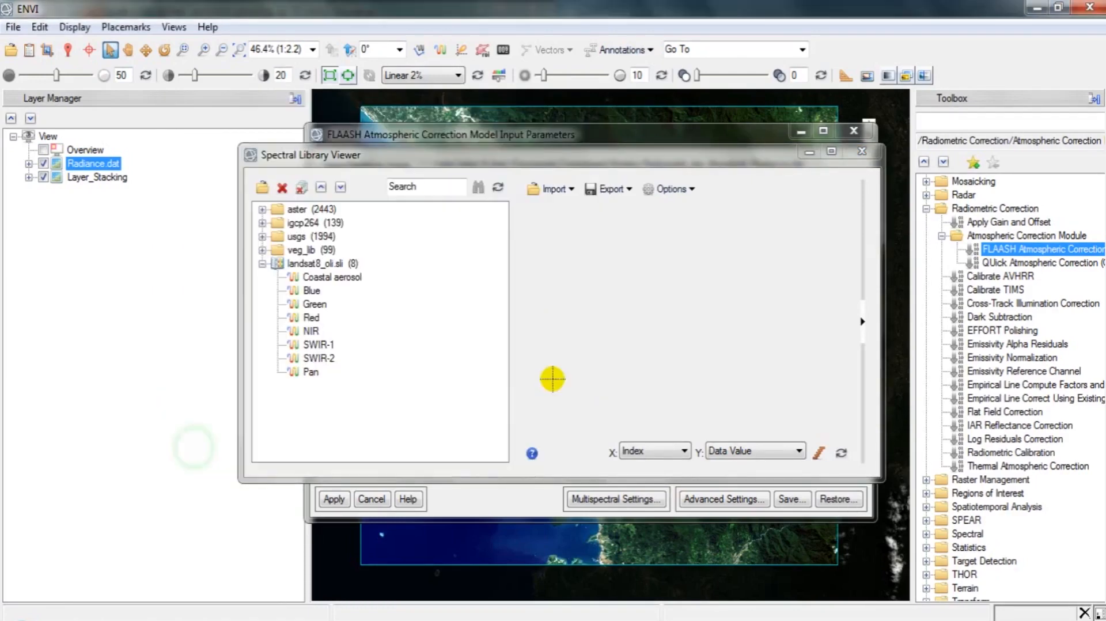
click(809, 154)
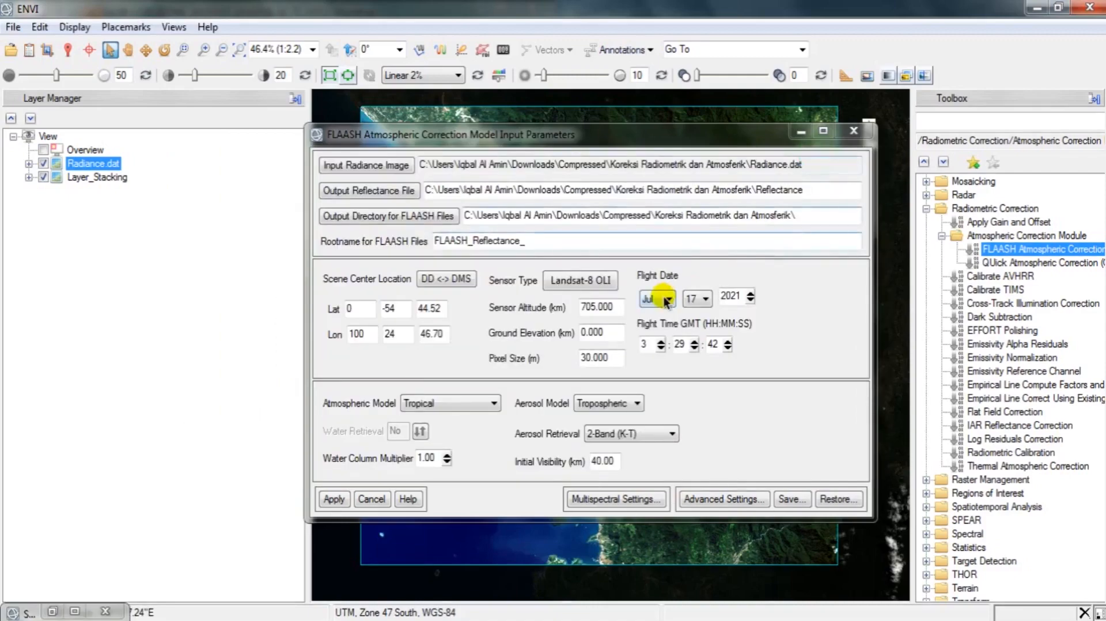
- Check the FLAASH advanced settings without changing them, and save the model parameters as a template file named Save Reflectance
click(702, 502)
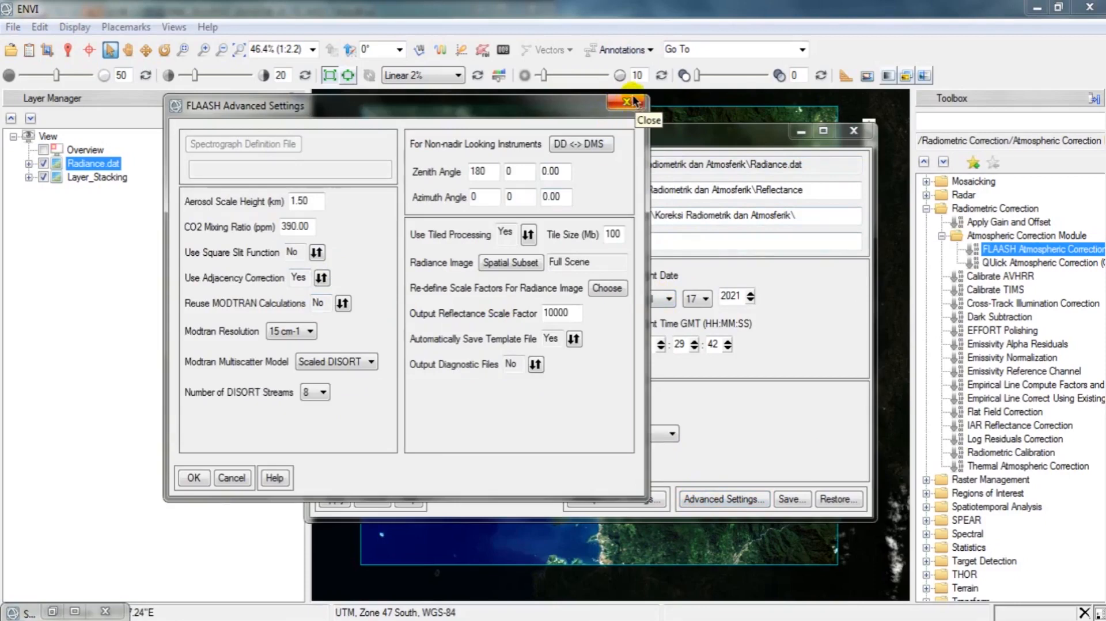
click(628, 102)
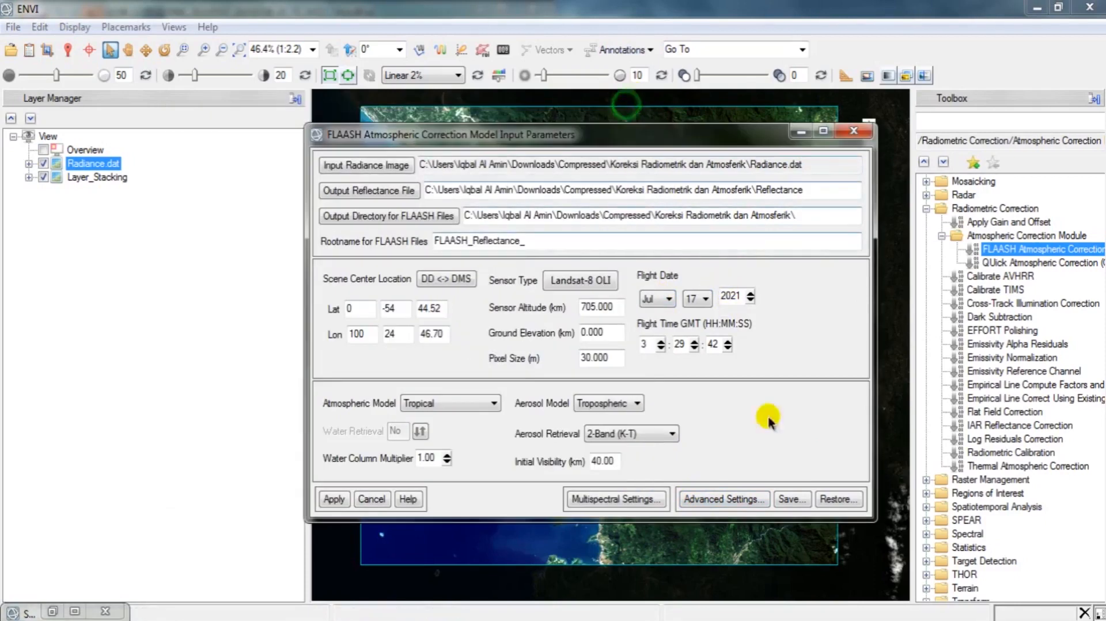
click(789, 500)
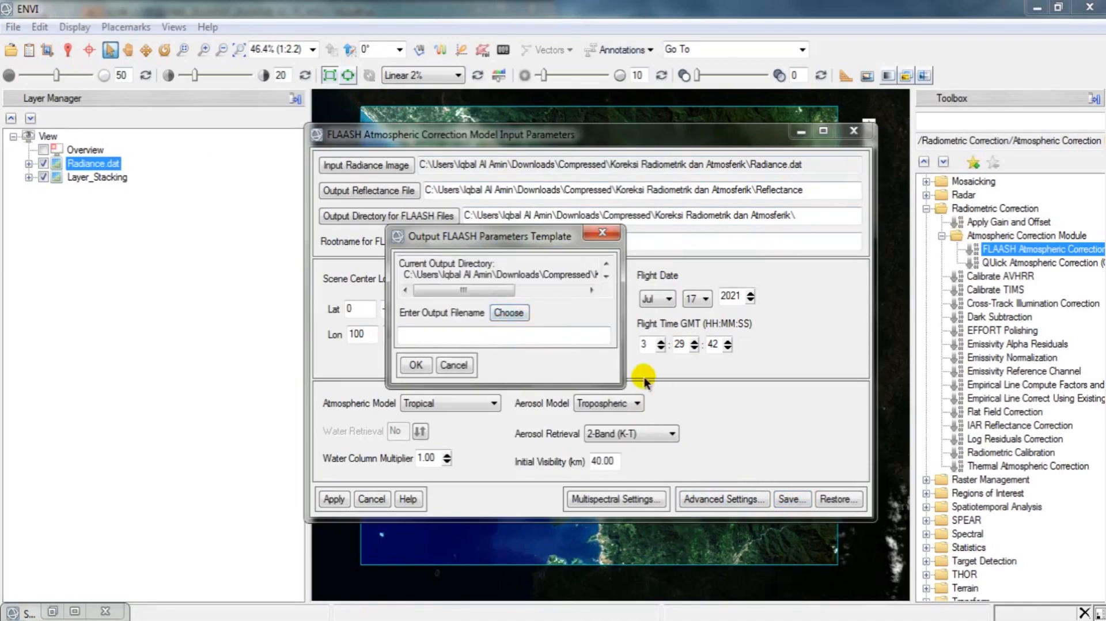
click(503, 315)
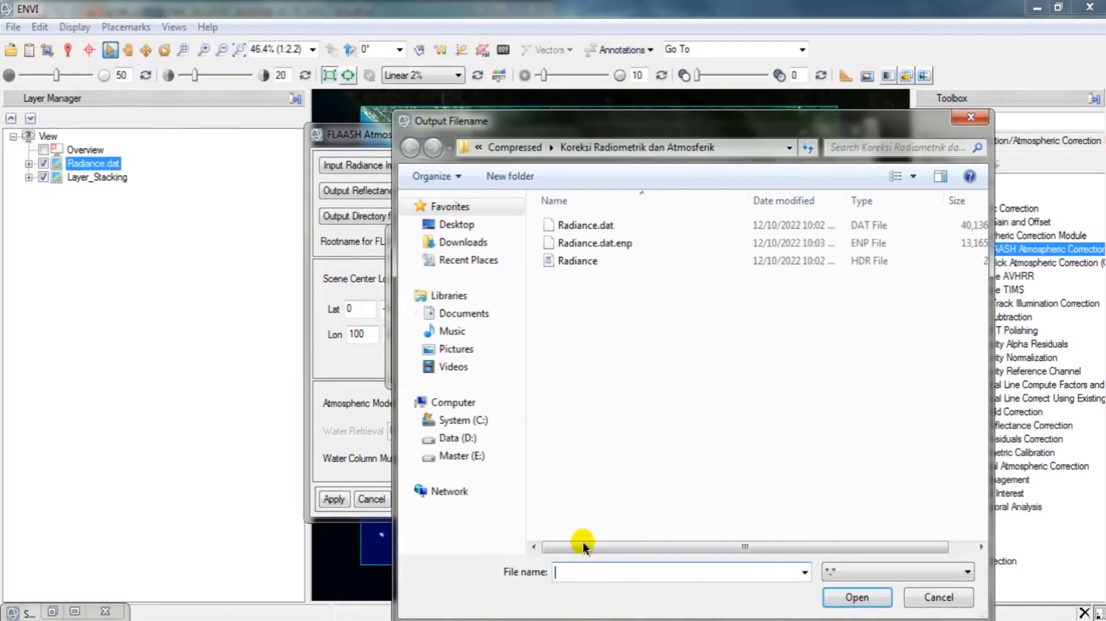
text(Save Reflectance)
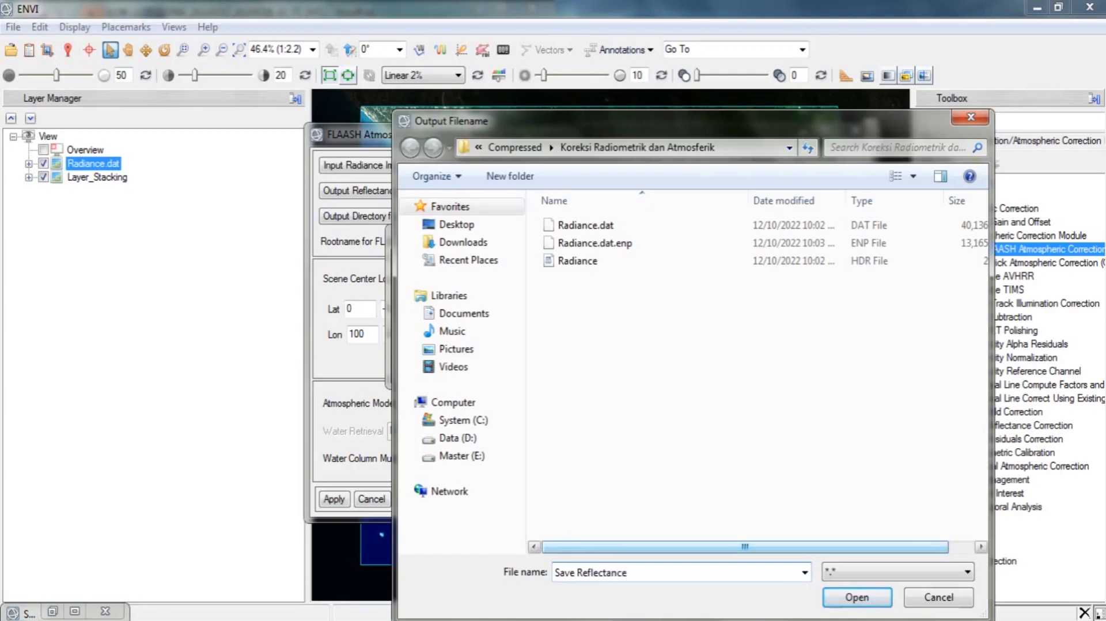
click(856, 597)
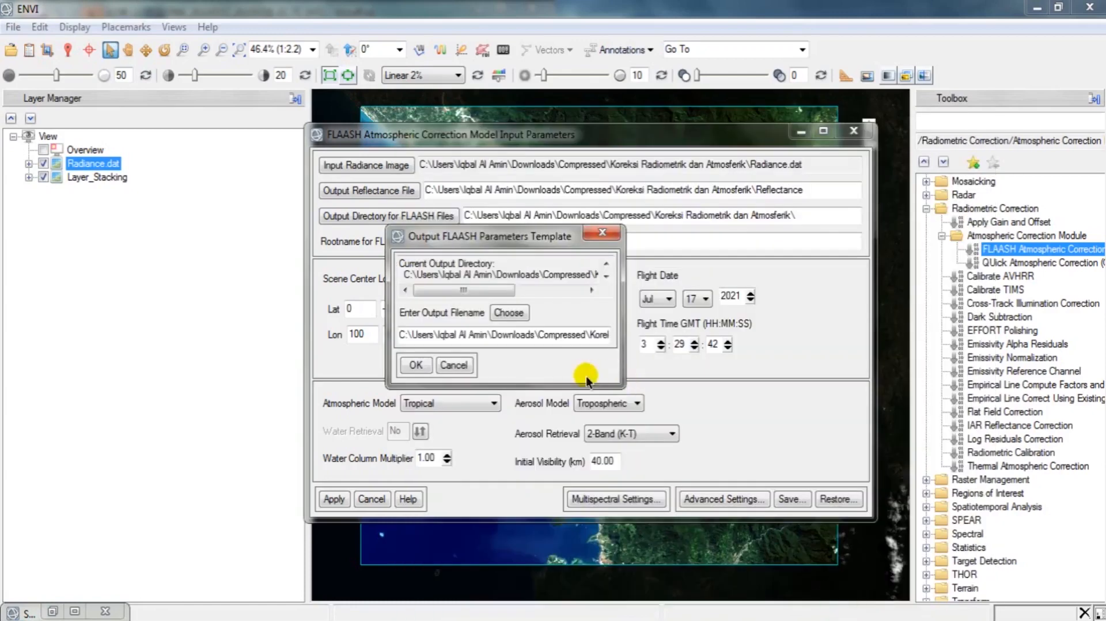
click(416, 364)
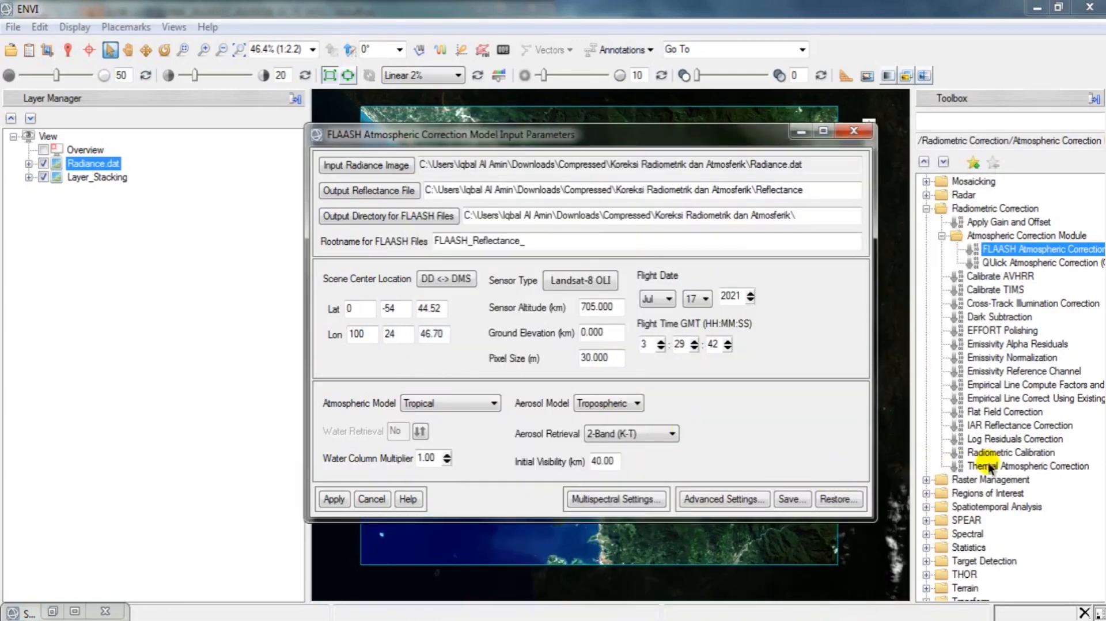
- Run the FLAASH correction, then close its results report and the model input parameters
click(334, 500)
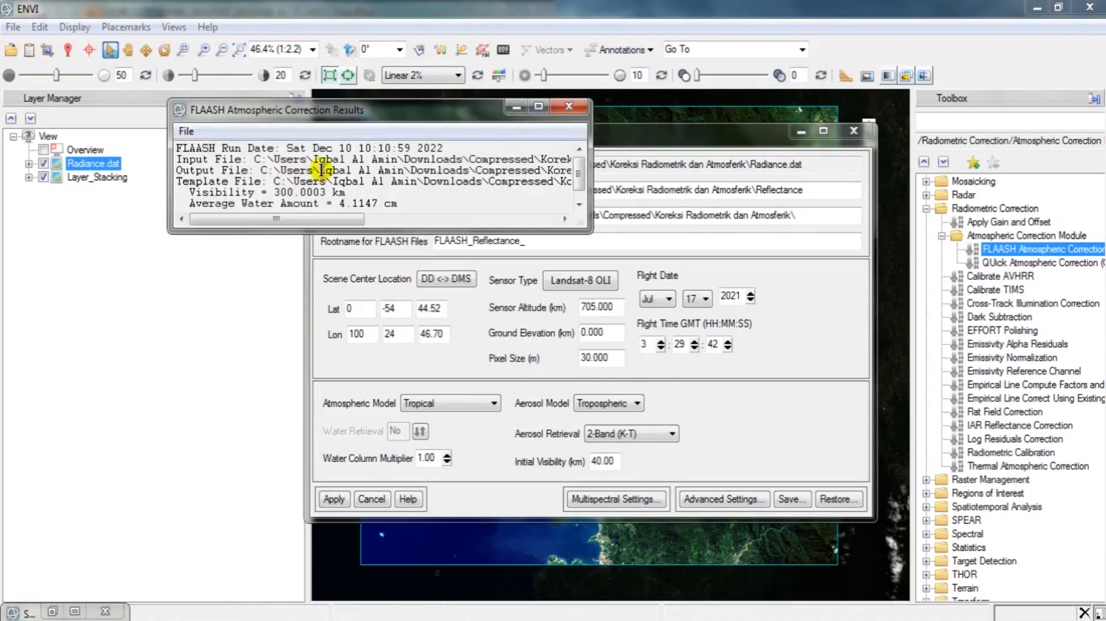
click(567, 107)
click(854, 131)
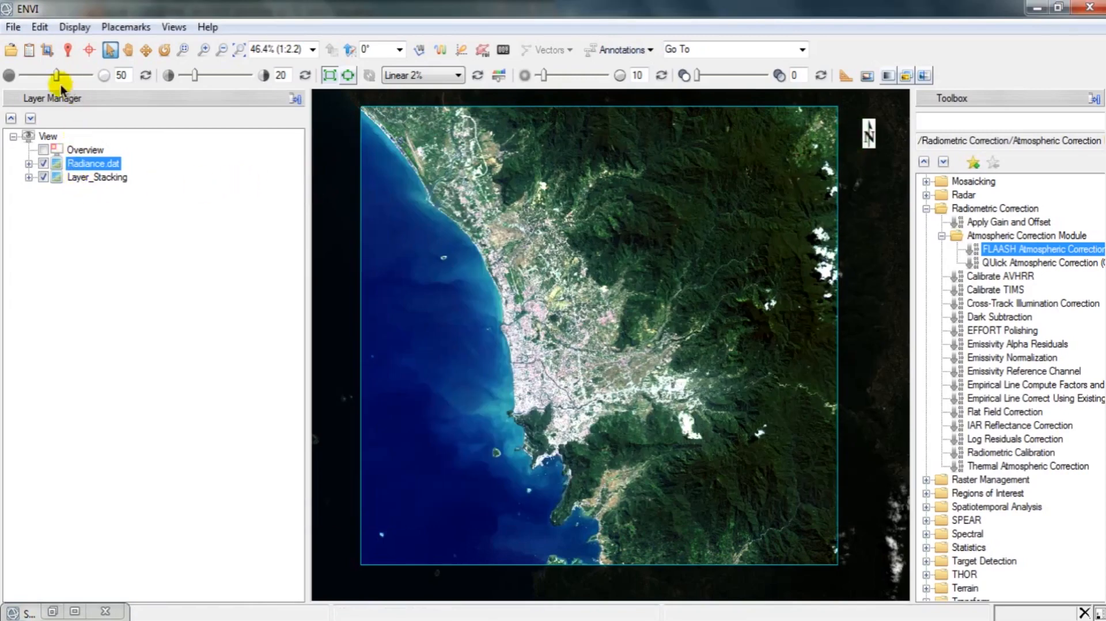
- Open the Reflectance raster from the Koreksi Radiometrik dan Atmosferik folder in Downloads\Compressed
click(13, 27)
click(26, 42)
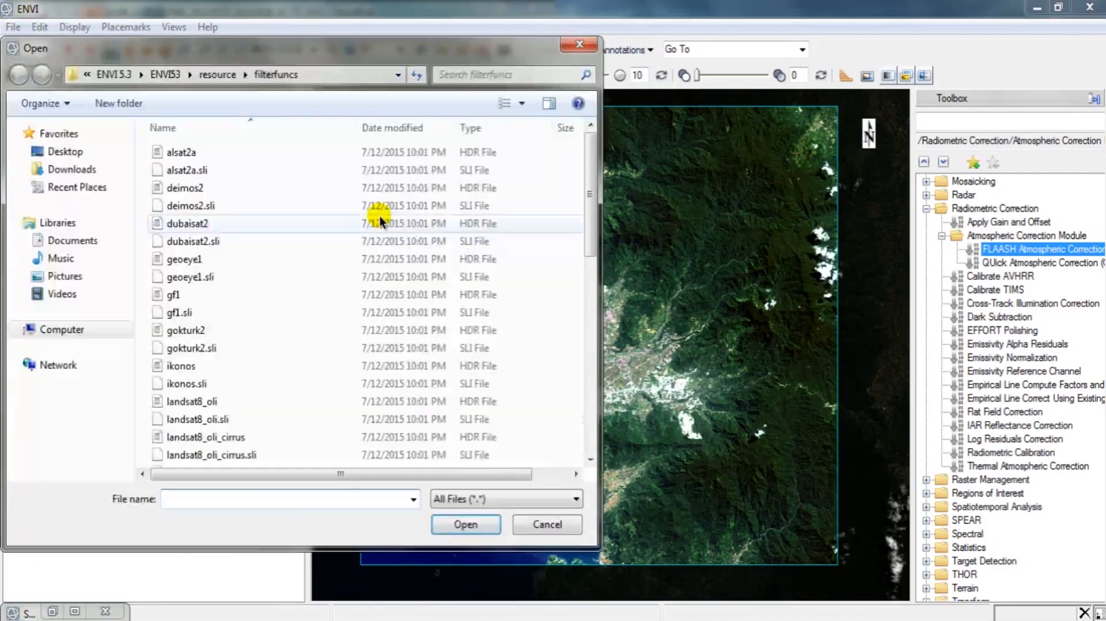
click(96, 172)
double_click(208, 175)
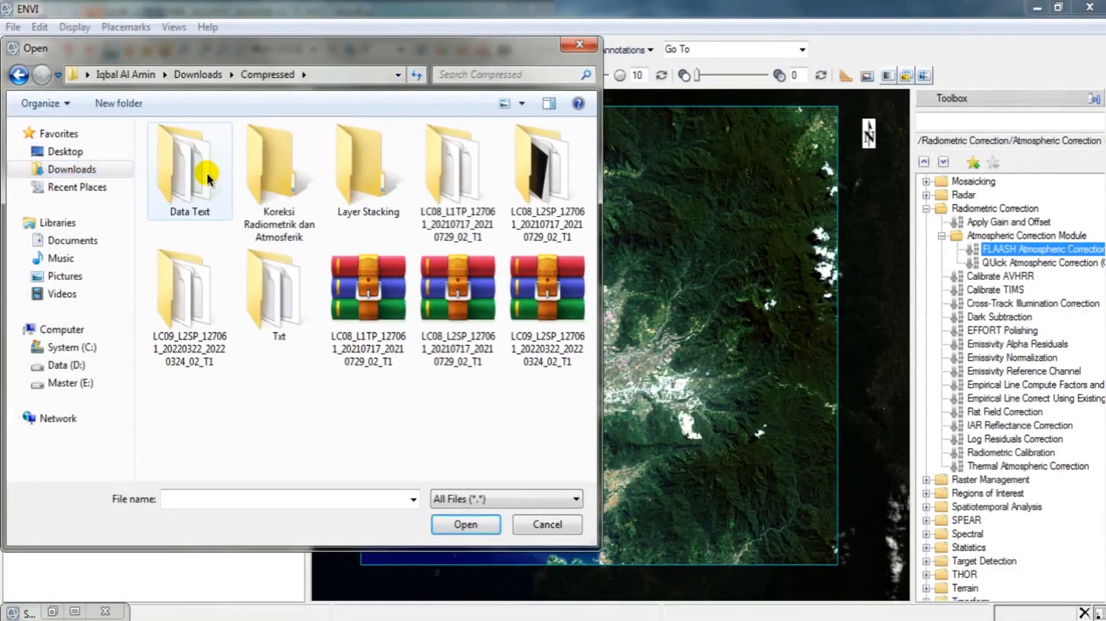
double_click(266, 178)
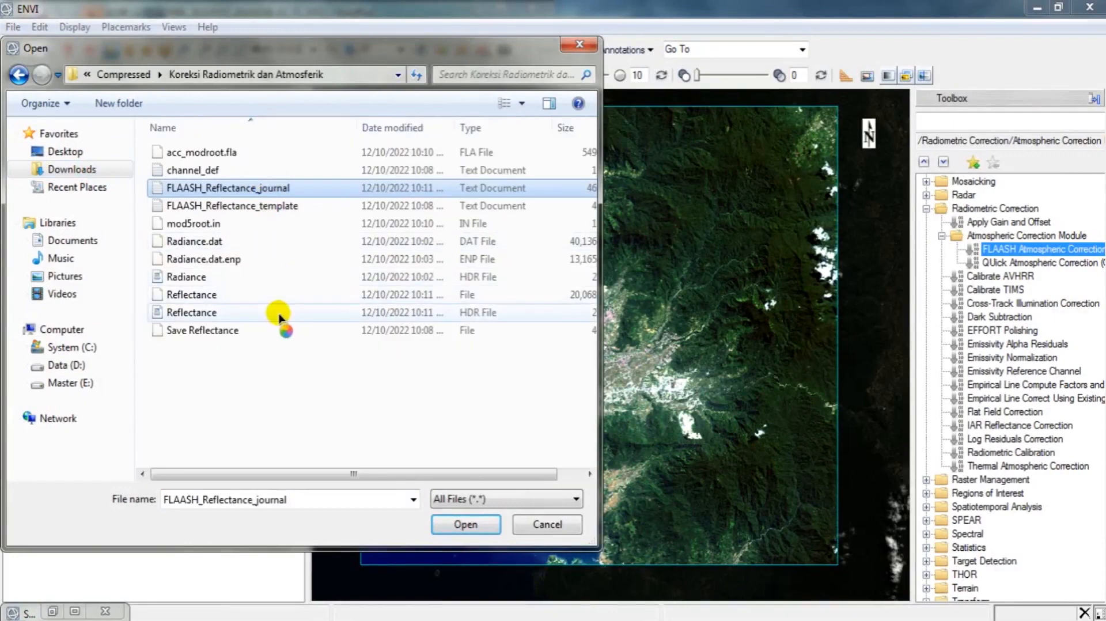
click(254, 297)
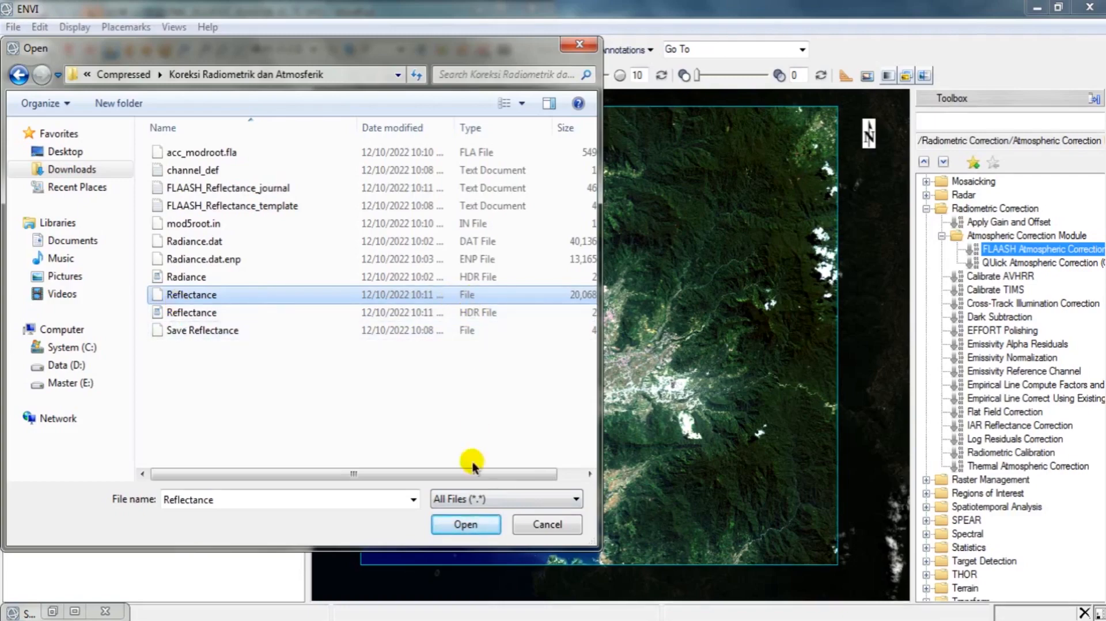
click(464, 523)
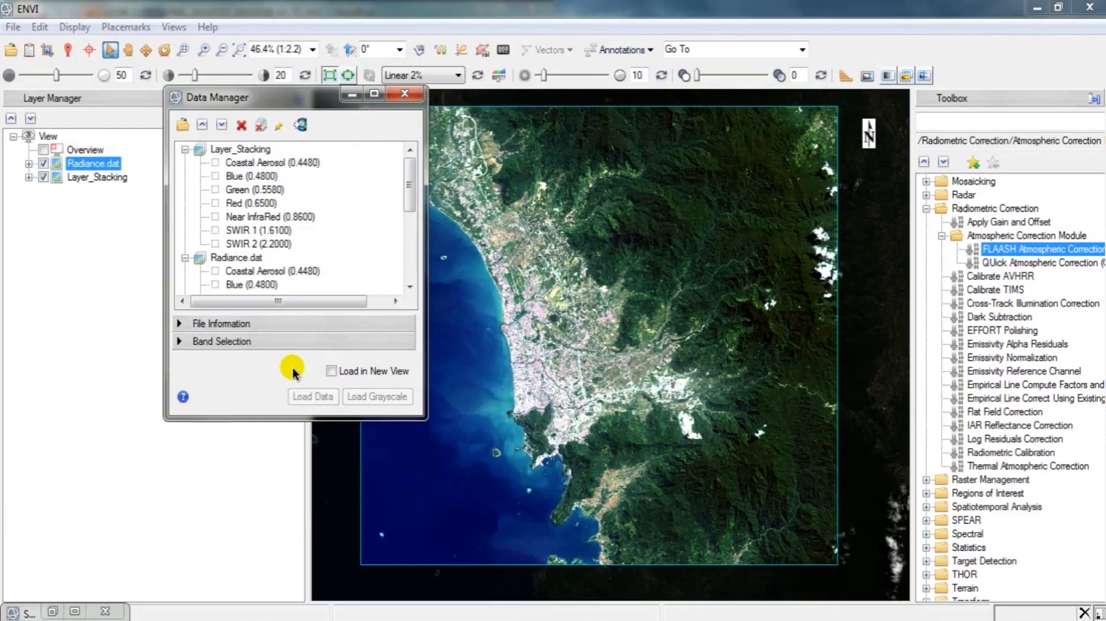
- Load the Reflectance raster as a natural-colour composite with its Red, Green and Blue bands as RGB, and close the Data Manager
click(181, 150)
click(185, 161)
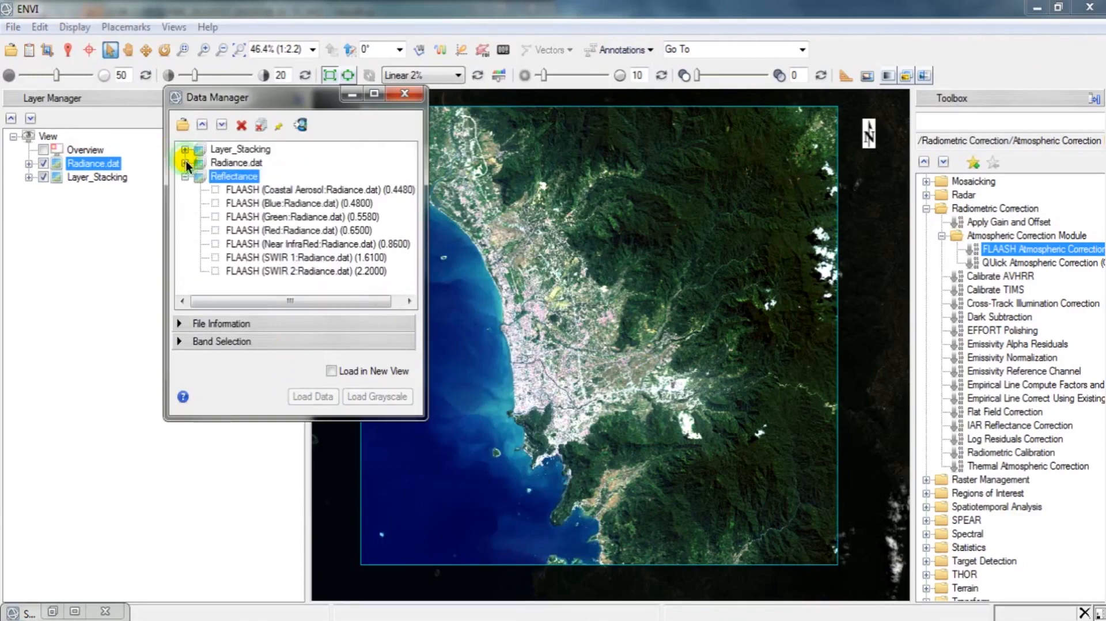
click(215, 230)
click(215, 217)
click(215, 204)
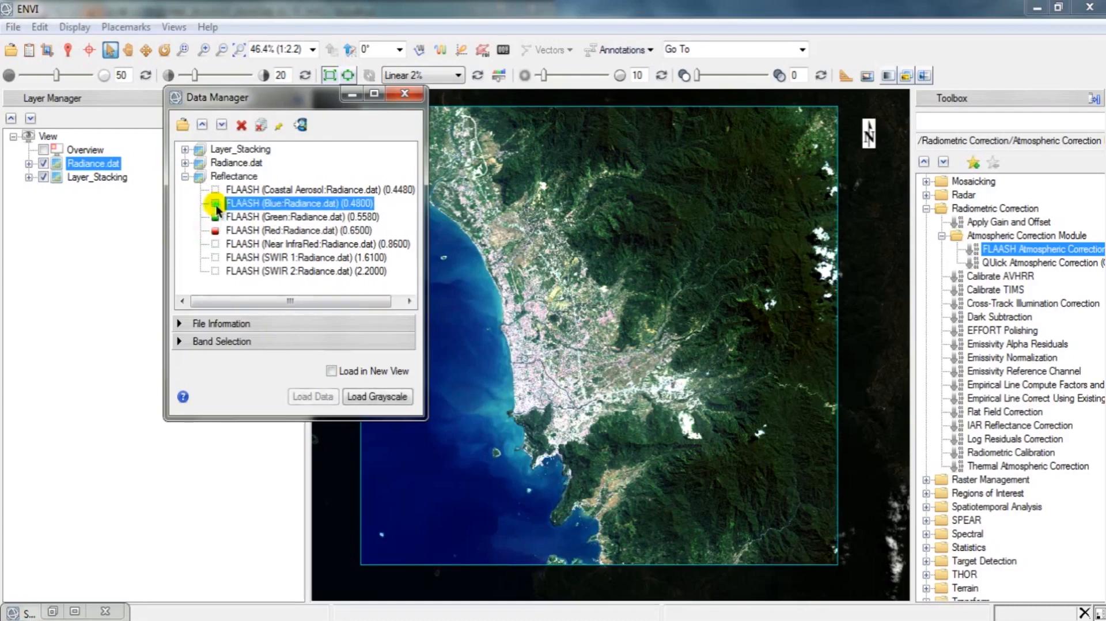
click(312, 396)
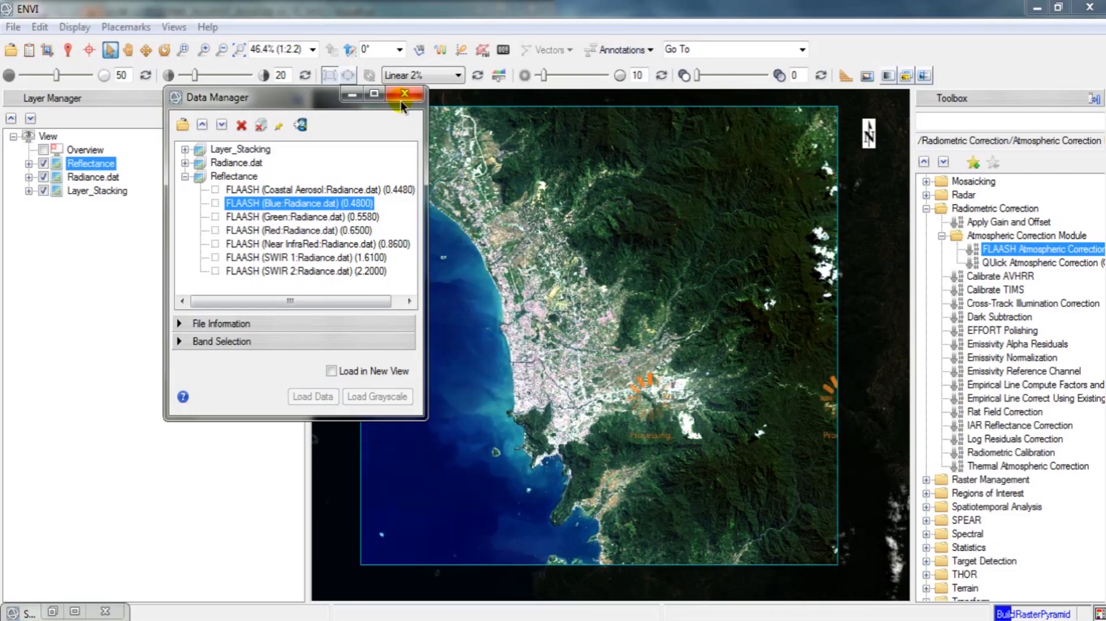
click(401, 102)
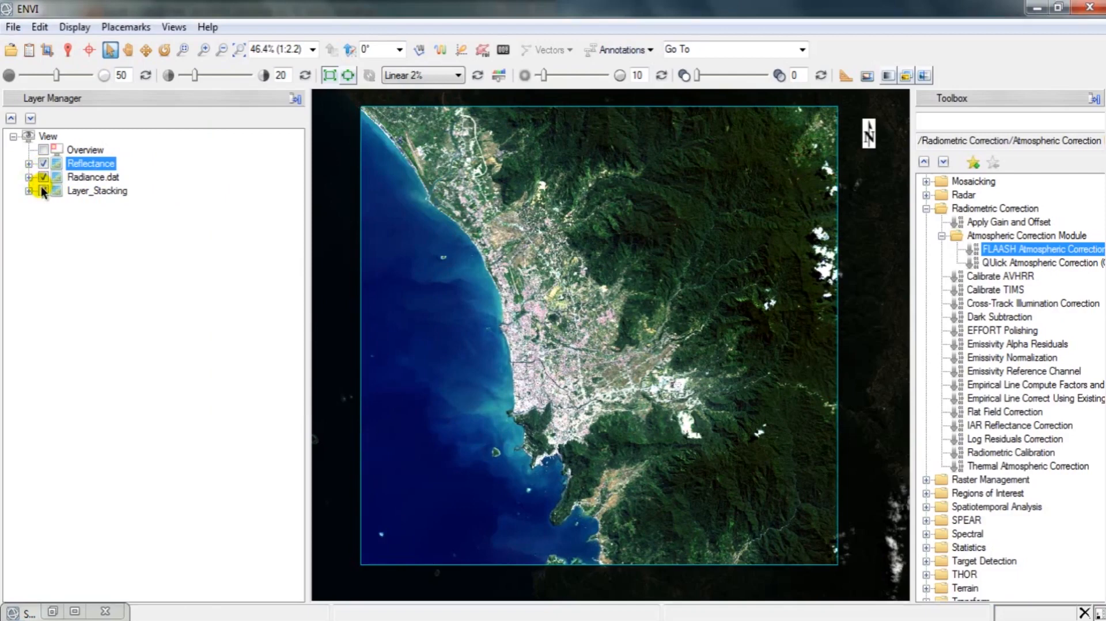
- Hide the Layer_Stacking layer and toggle Reflectance off and on to compare it with Radiance.dat, leaving both displayed
click(44, 190)
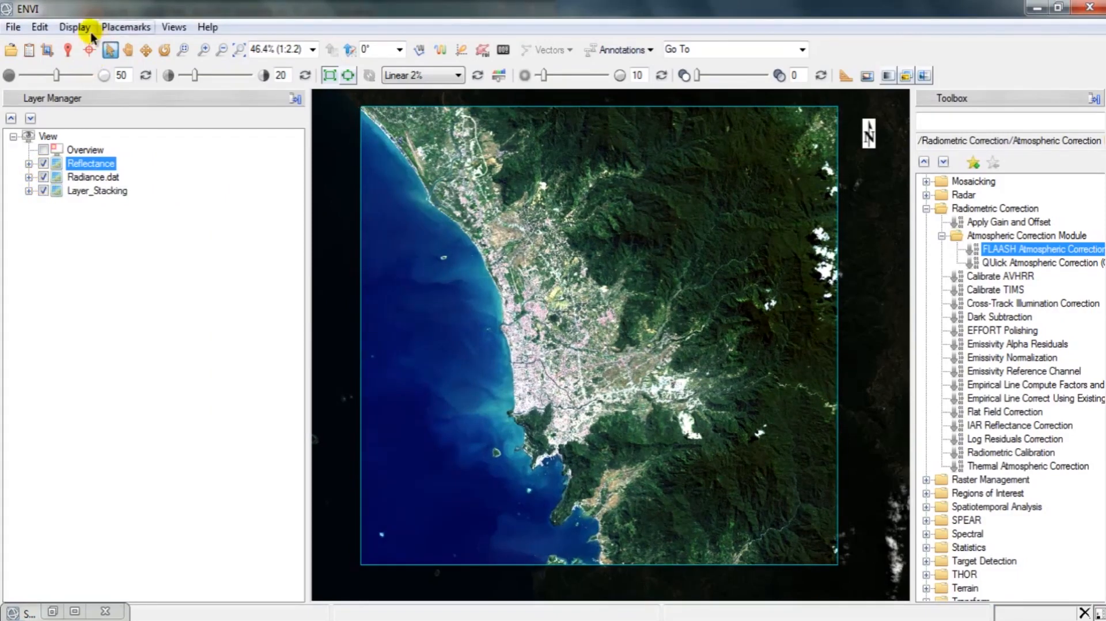
click(44, 177)
click(43, 191)
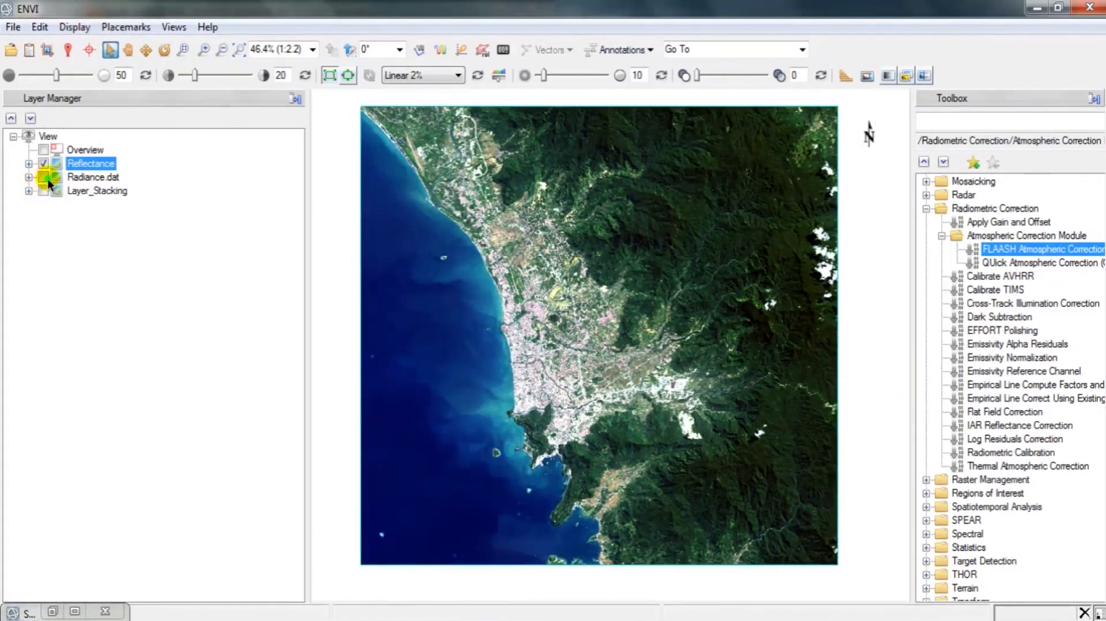
click(44, 166)
click(44, 176)
click(43, 165)
- Load a false-colour composite of Reflectance with Near InfraRed, SWIR 2 and Blue as RGB, and inspect the coastal city up close
click(30, 50)
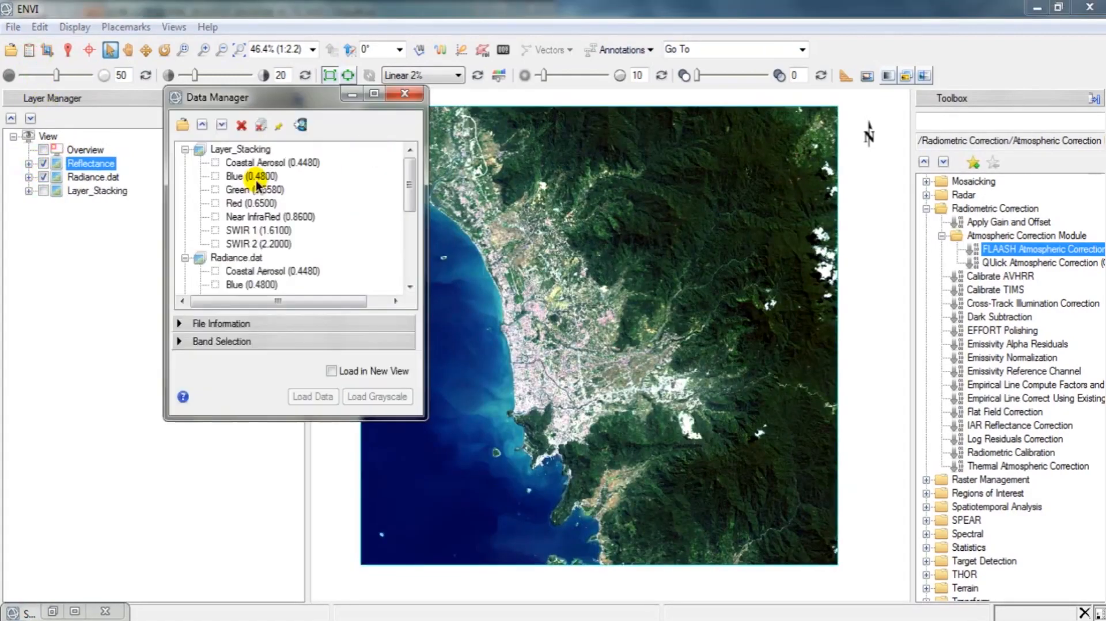
scroll(411, 228, down, 5)
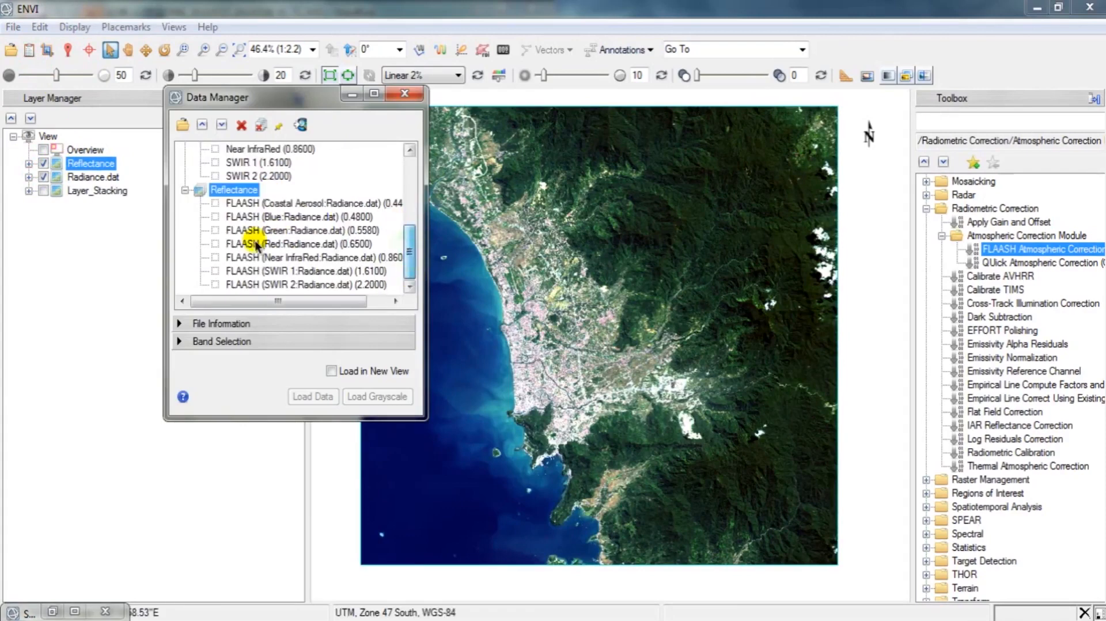
click(211, 258)
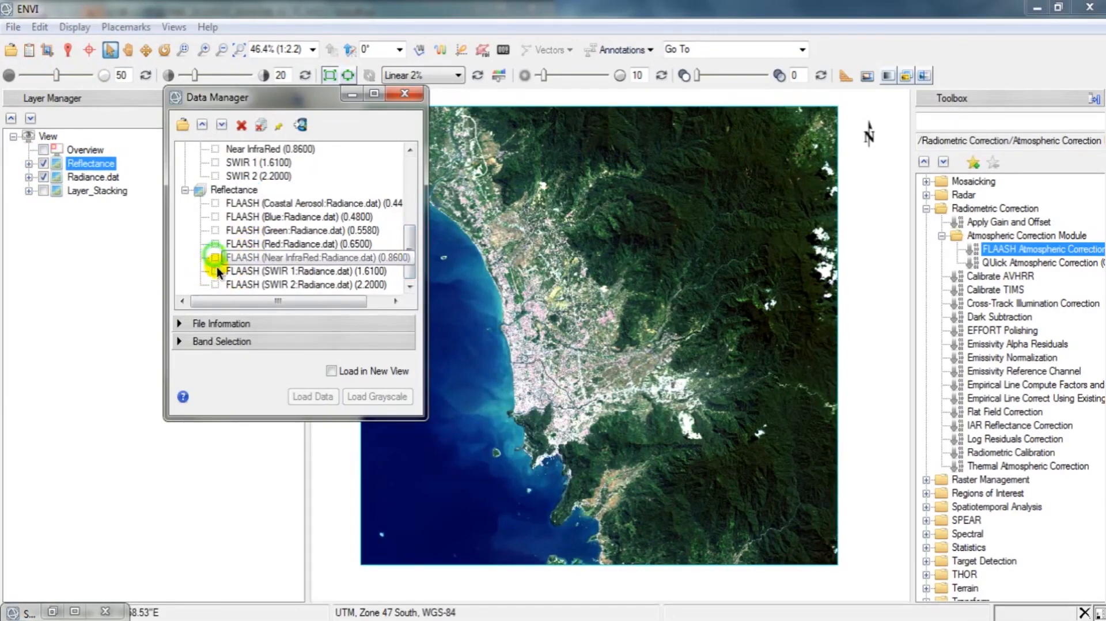
click(213, 286)
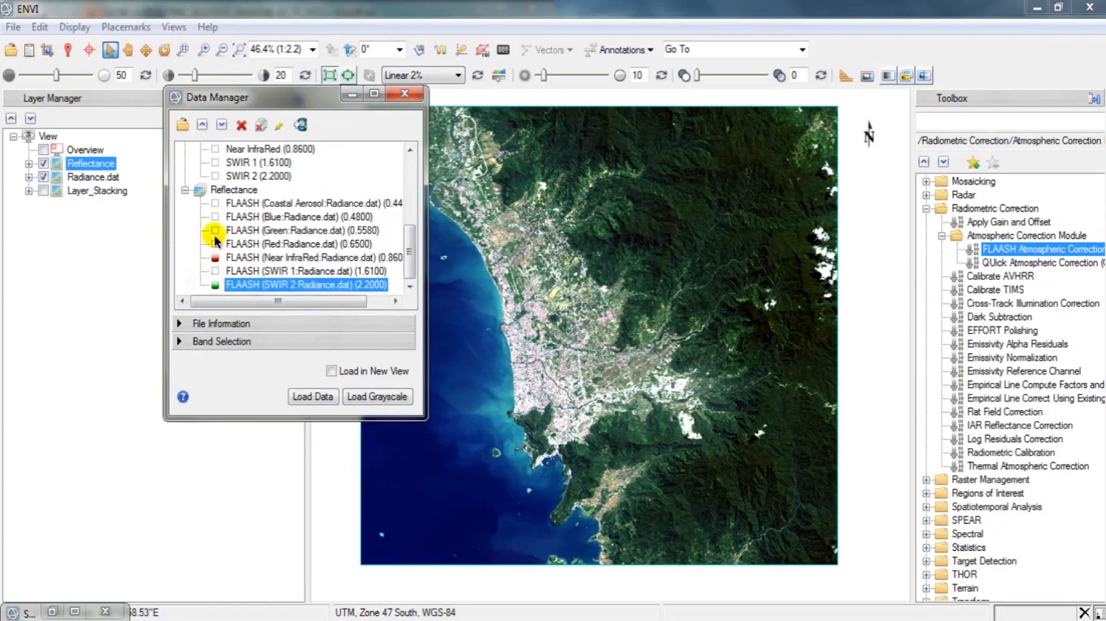
click(213, 216)
click(311, 394)
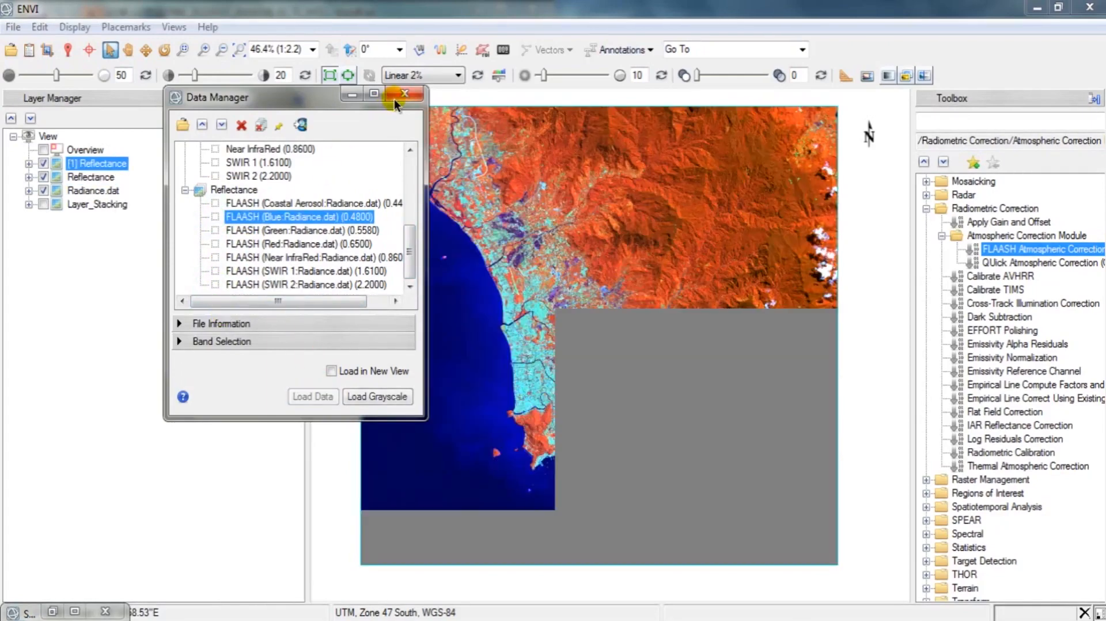
click(402, 96)
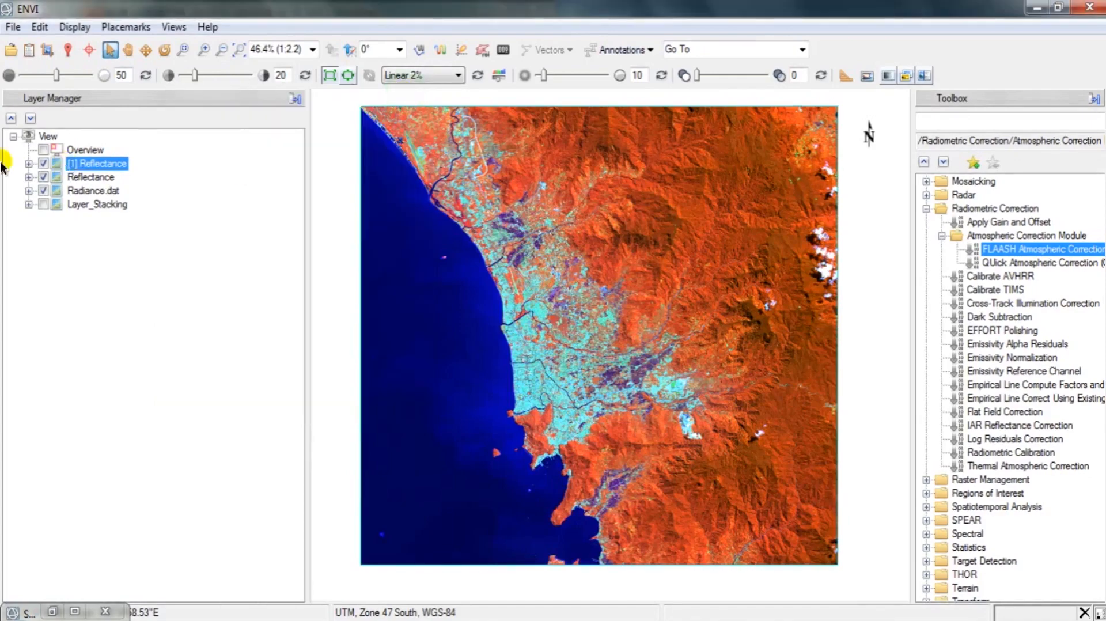
click(558, 320)
scroll(558, 320, up, 3)
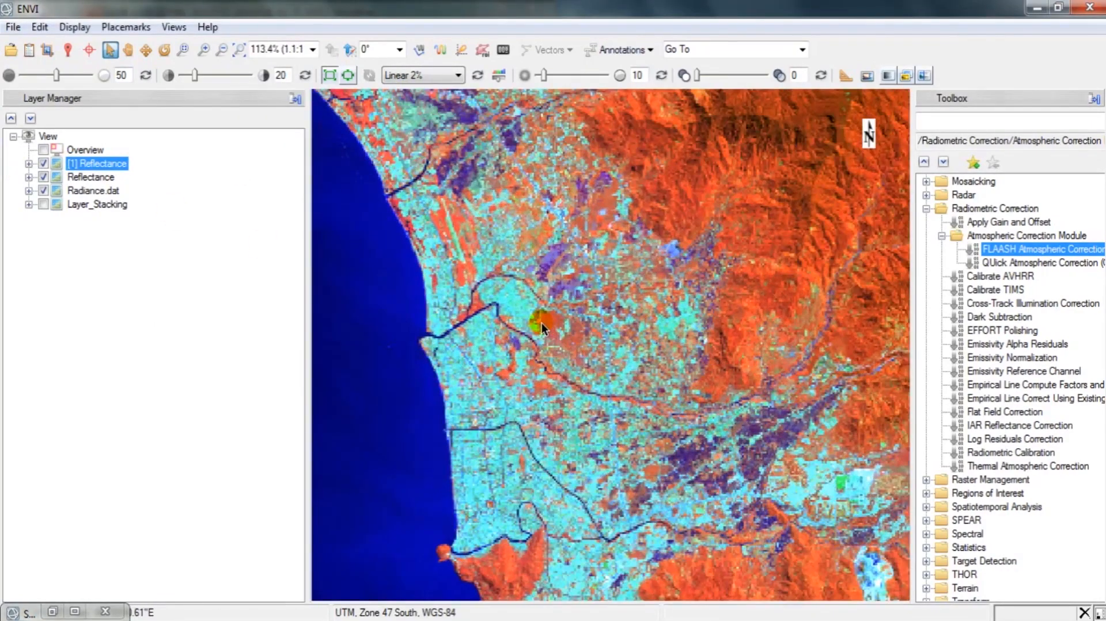
scroll(542, 327, down, 3)
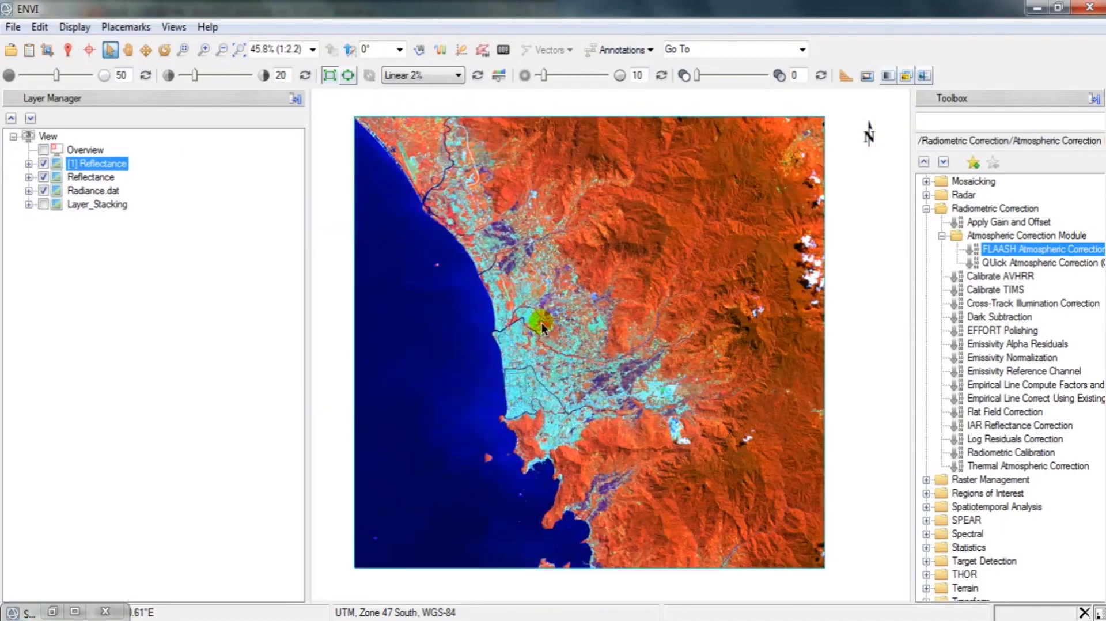